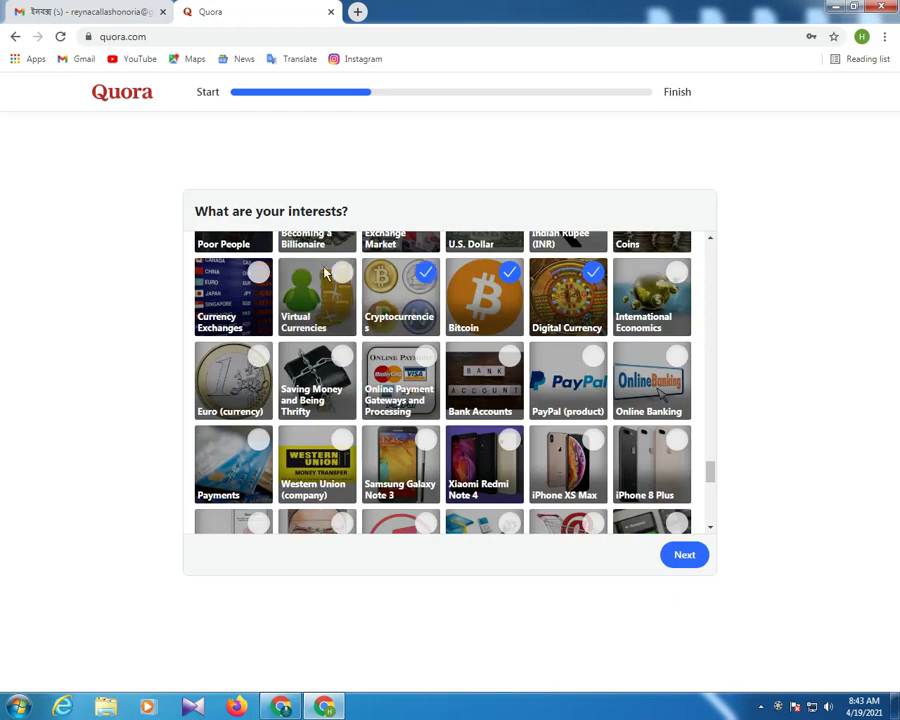
- Select the interests Virtual Currencies, Currency Exchanges, Saving Money and Being Thrifty, Online Payment Gateways and Processing, PayPal (product) and Online Banking
left_click(325, 292)
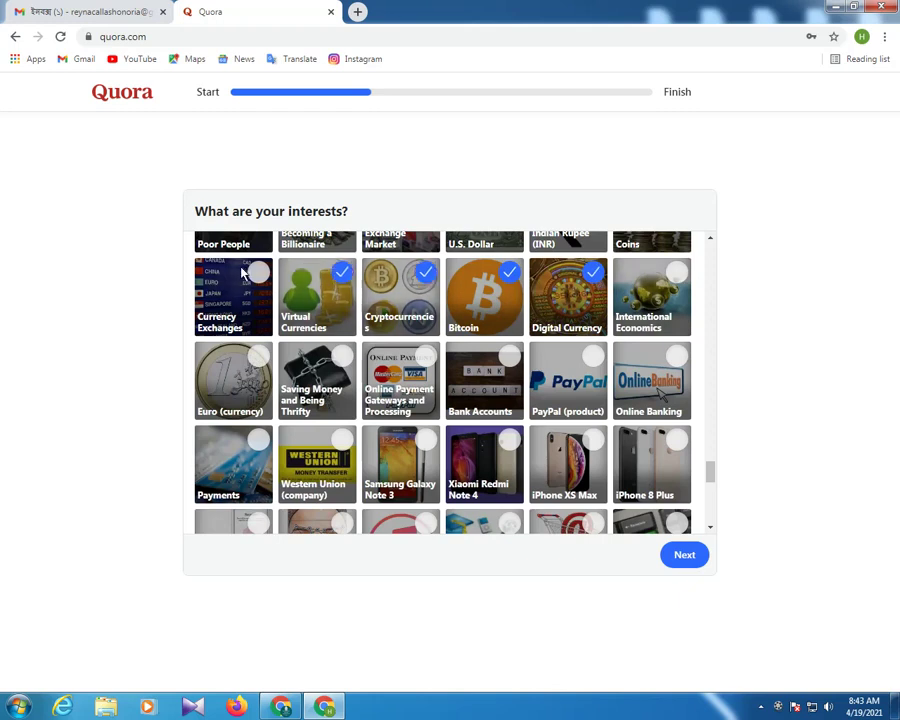
left_click(588, 370)
left_click(650, 378)
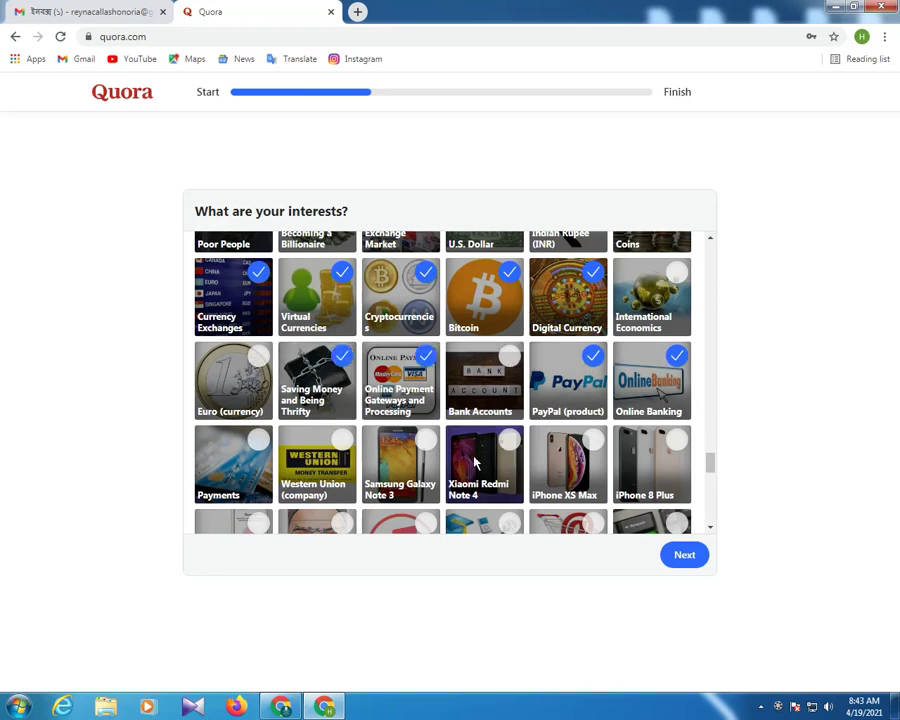
- Select the interests iPhone XS Max, iPhone 8 Plus, Xiaomi Redmi Note 4, Samsung Galaxy Note 3 and Online Training
scroll(598, 368, "down", 2)
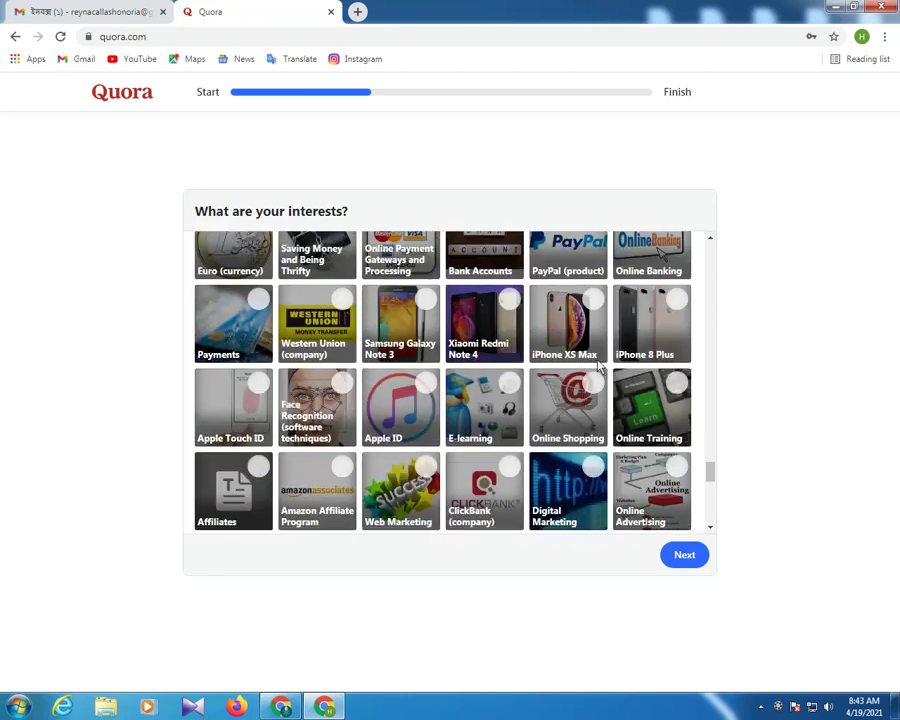
left_click(593, 299)
left_click(678, 303)
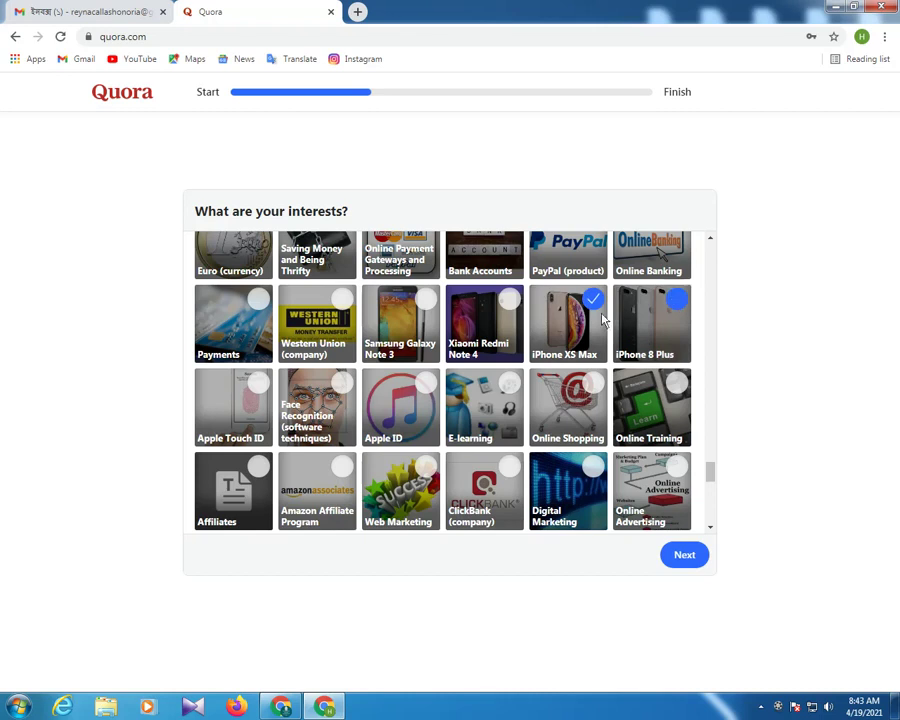
left_click(508, 302)
left_click(377, 308)
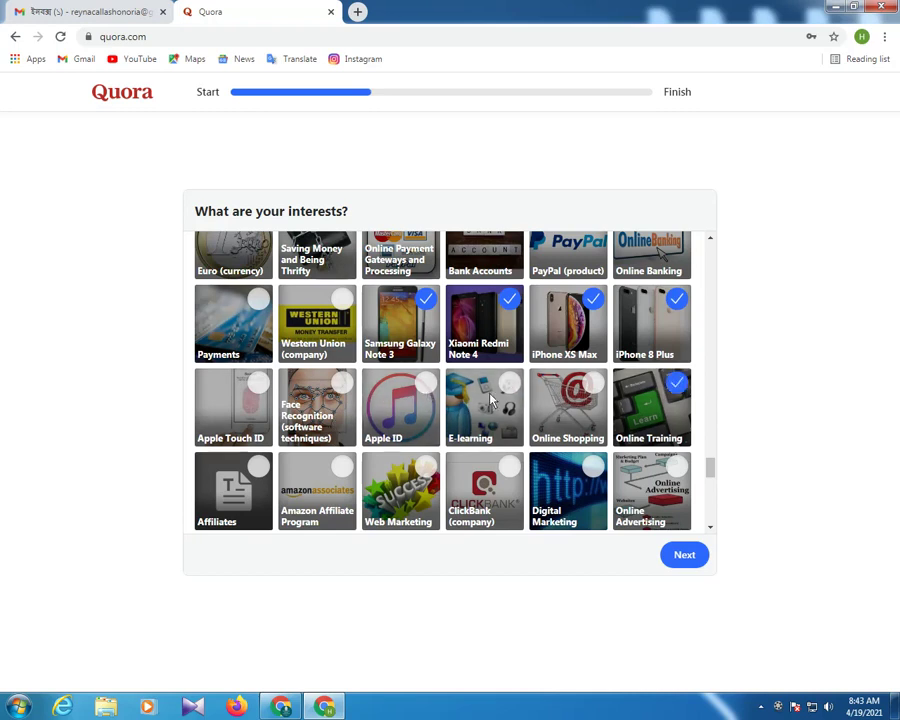
- Select the marketing and blogging interests Web Marketing, Blogging Advice!, Blog Traffic and Website Traffic
scroll(430, 337, "down", 2)
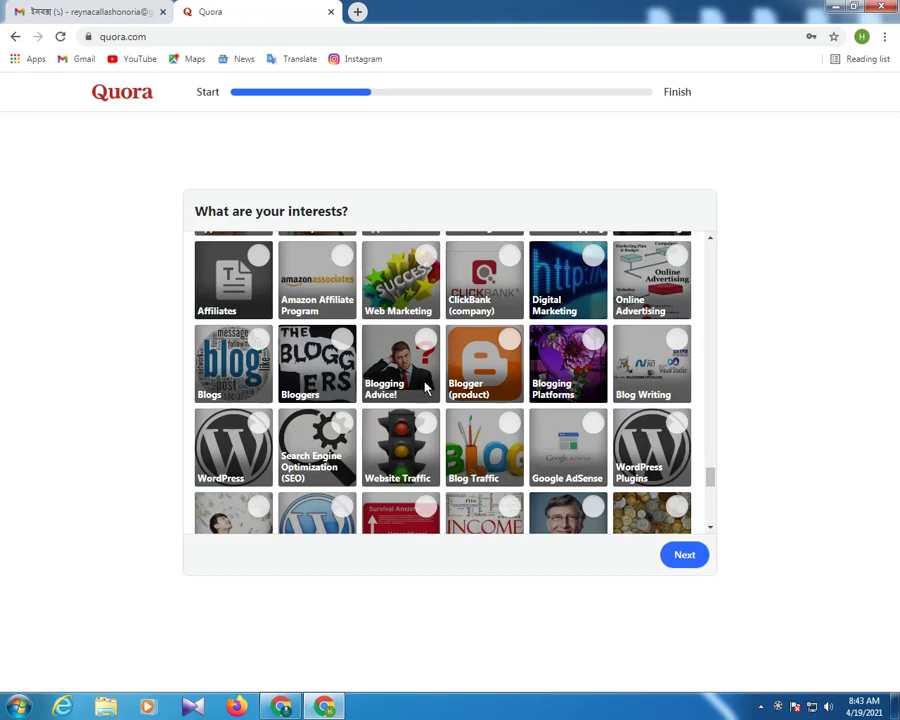
left_click(406, 305)
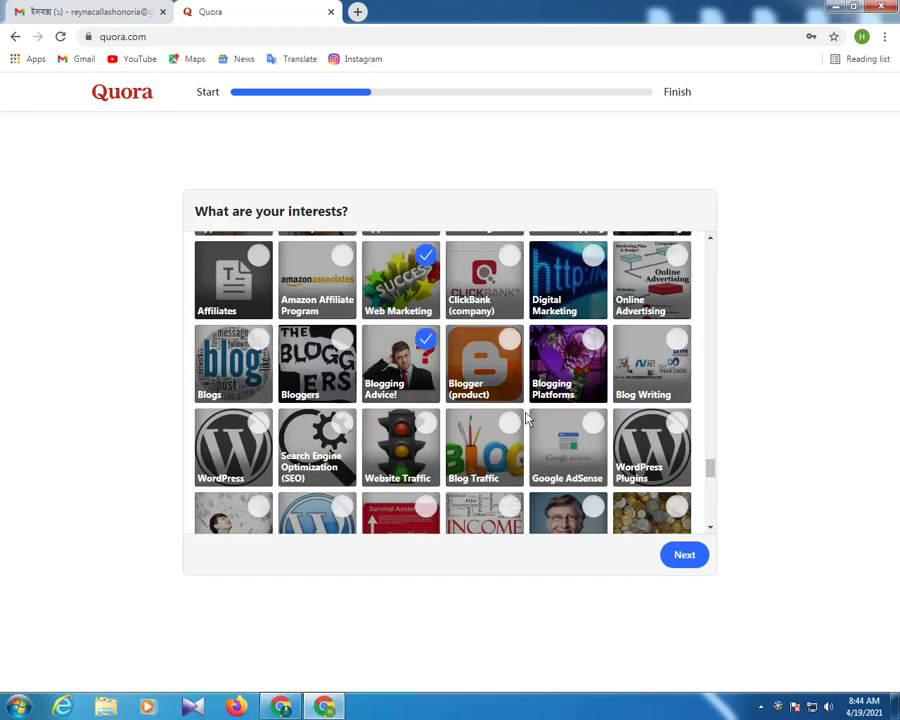
scroll(505, 432, "down", 2)
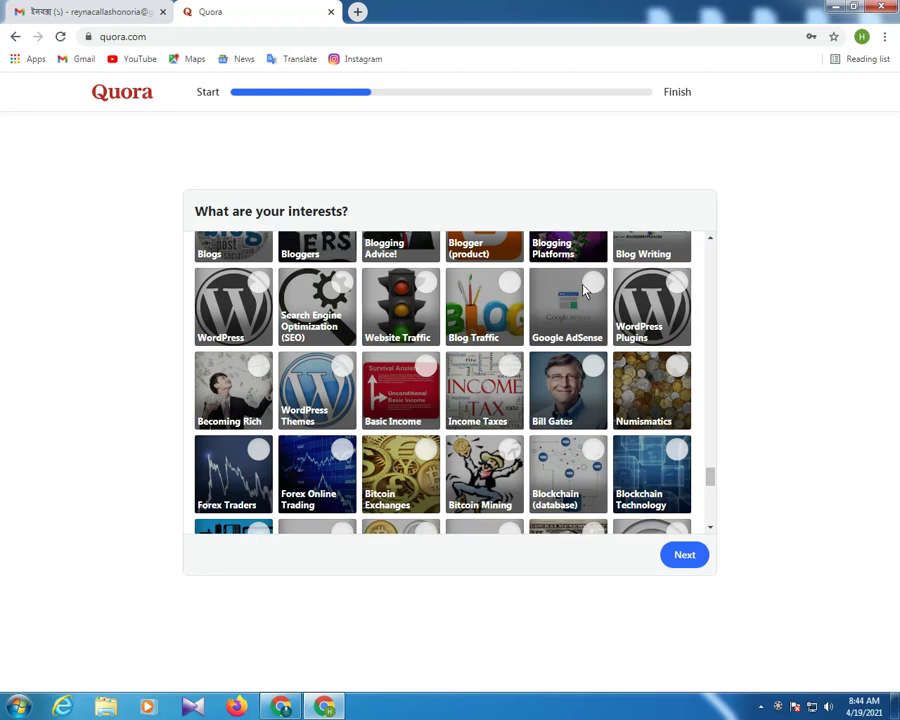
left_click(505, 285)
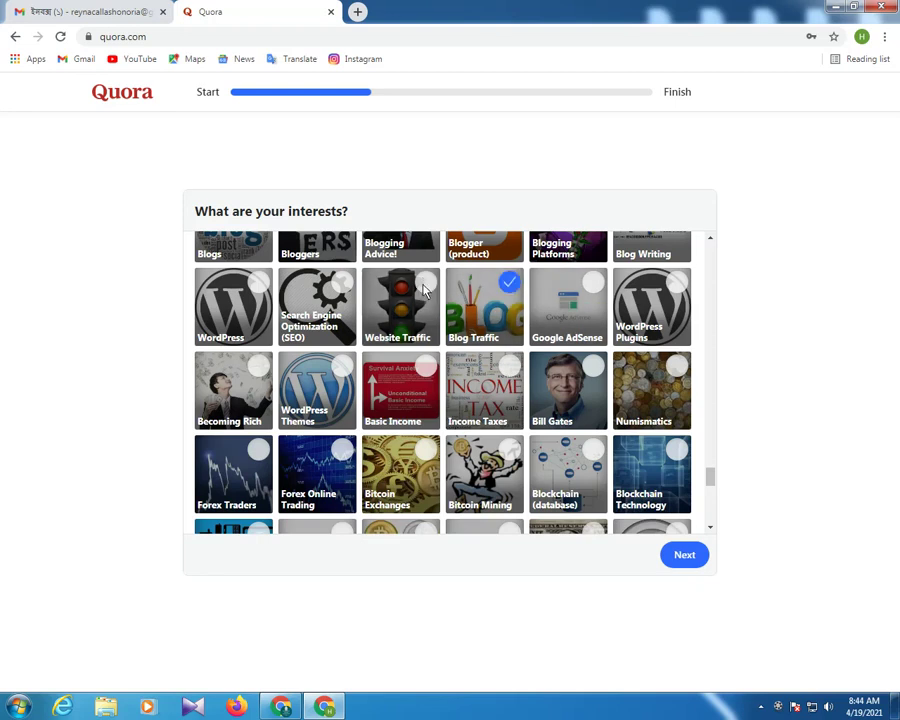
left_click(420, 287)
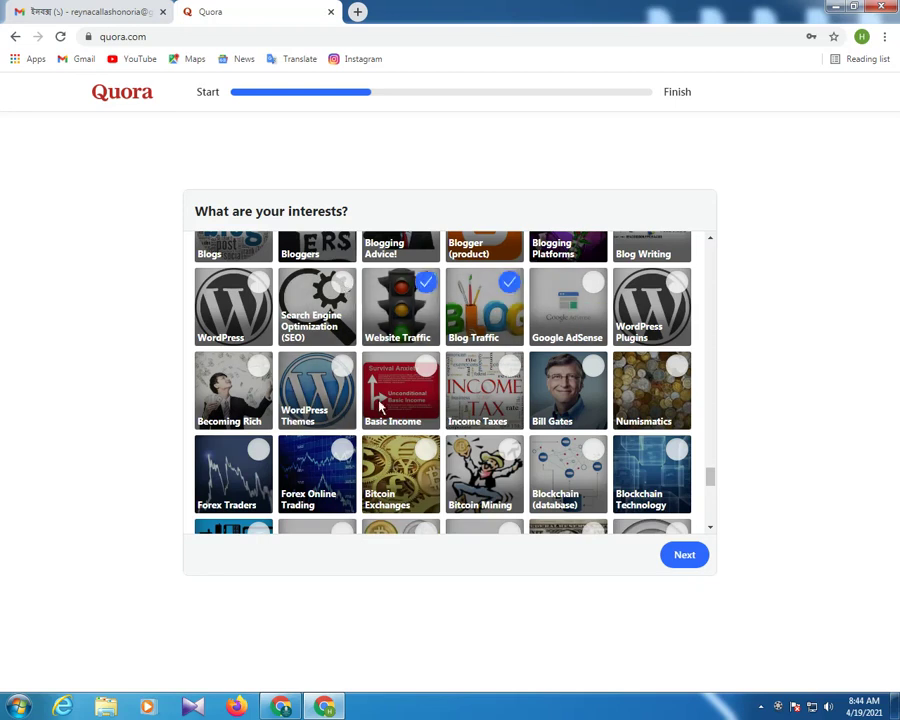
- Review the remaining interests and submit the selection, and check the Gmail inbox before returning to Quora
scroll(404, 413, "down", 1)
scroll(404, 413, "down", 1)
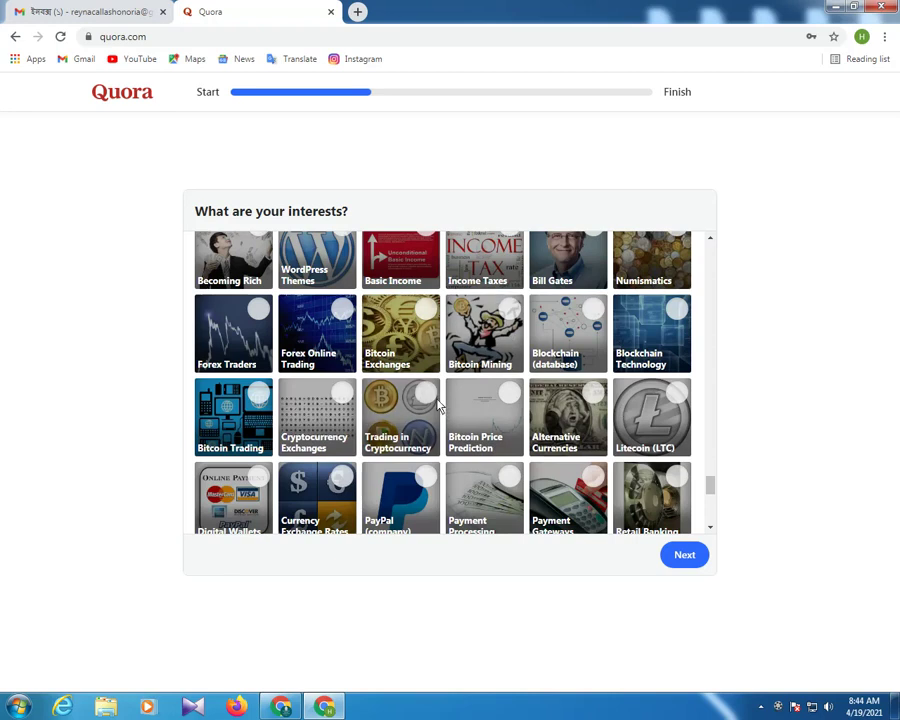
scroll(437, 404, "down", 5)
scroll(433, 410, "down", 2)
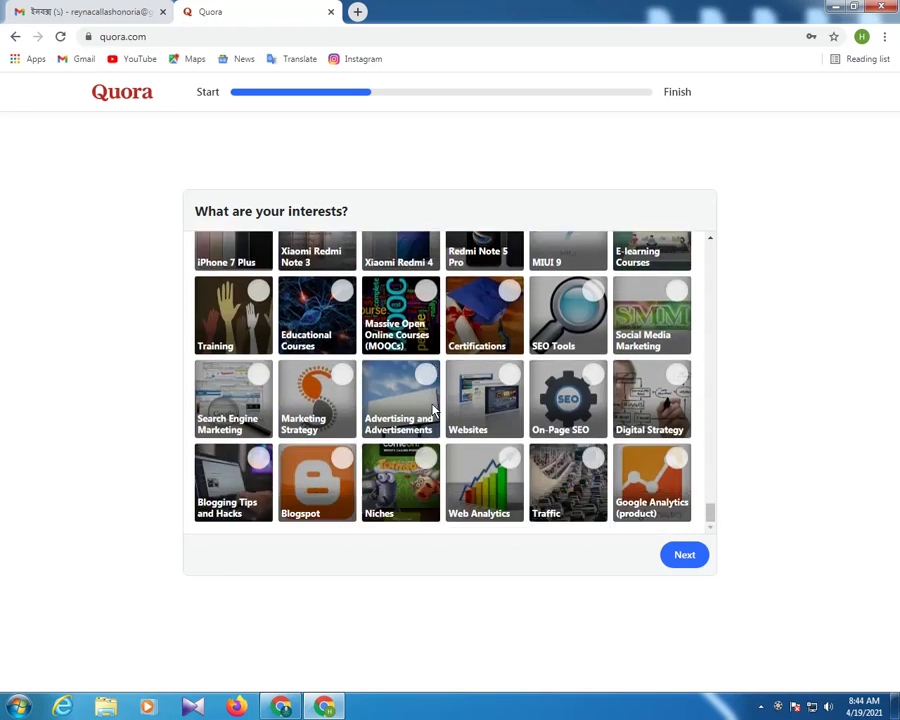
scroll(433, 410, "up", 1)
left_click(683, 556)
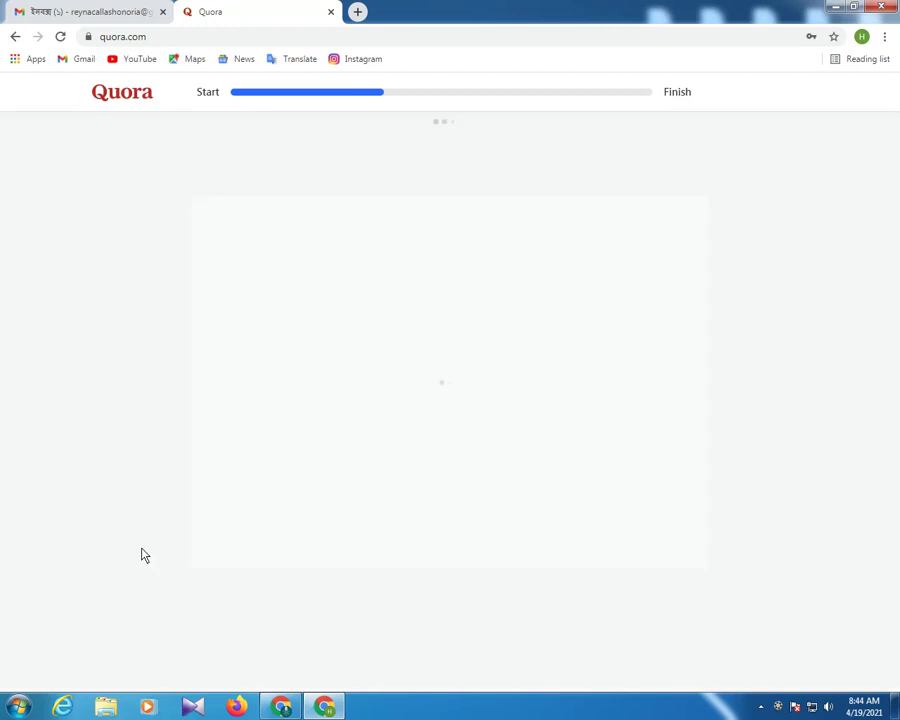
left_click(100, 12)
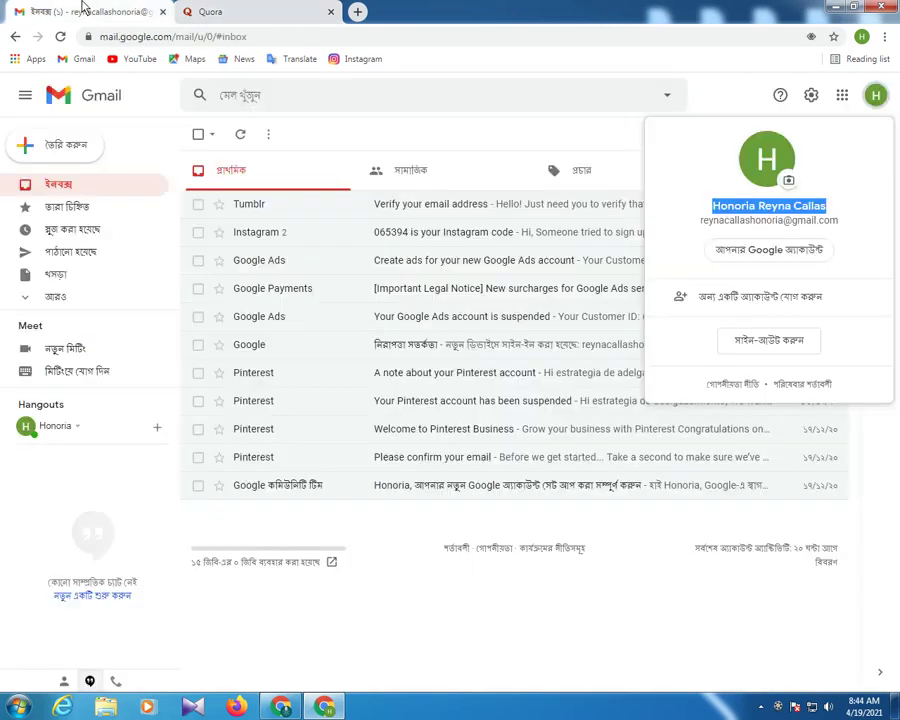
left_click(260, 14)
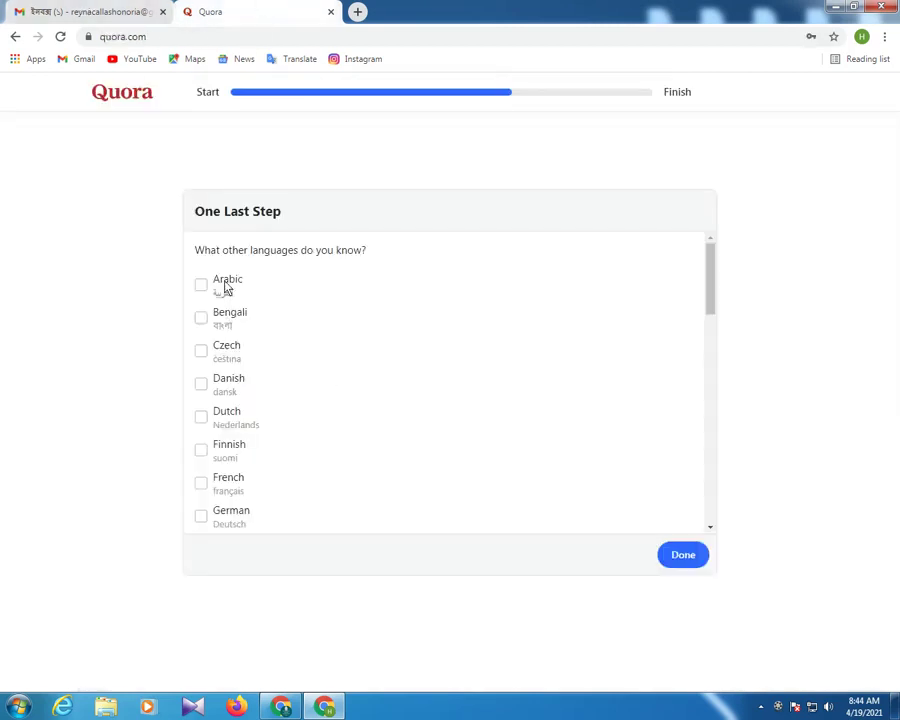
- Review the list of other known languages, finish the signup without selecting any, and allow notifications from Quora
scroll(241, 380, "down", 8)
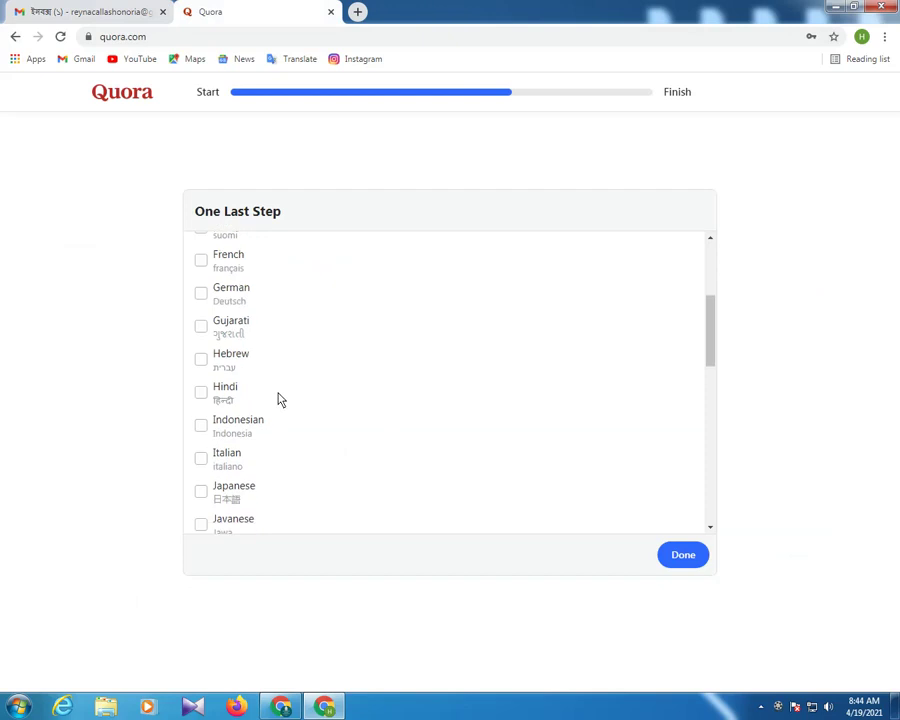
scroll(266, 422, "down", 2)
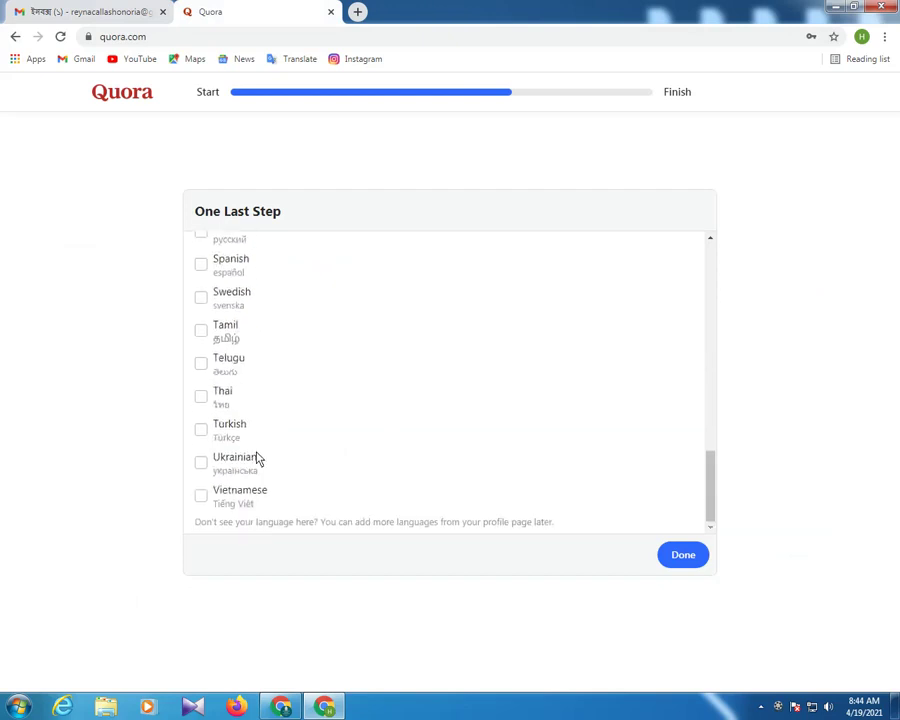
scroll(310, 436, "up", 5)
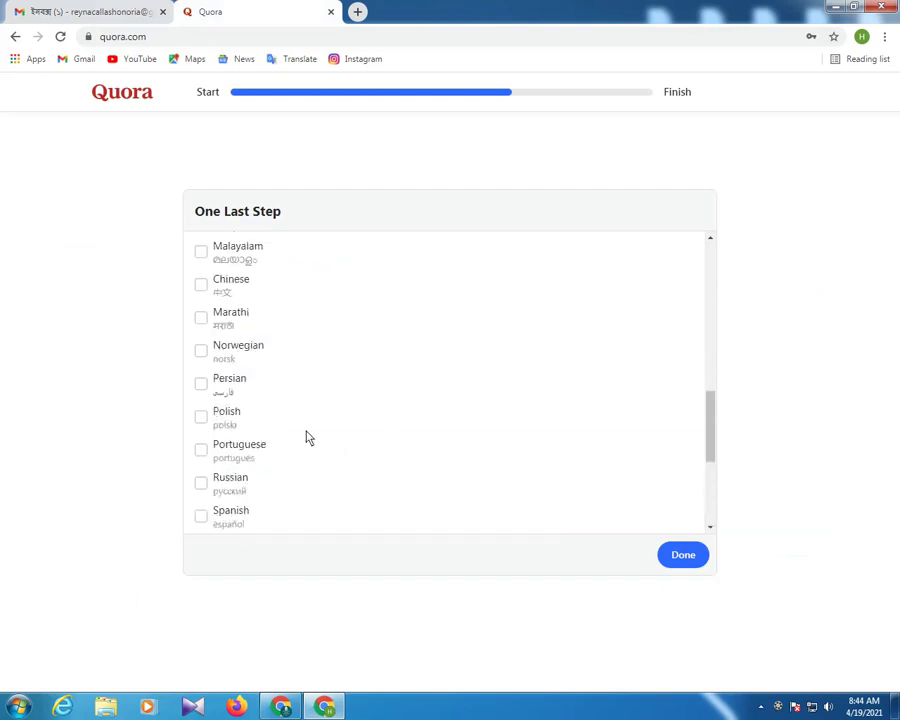
scroll(307, 437, "up", 4)
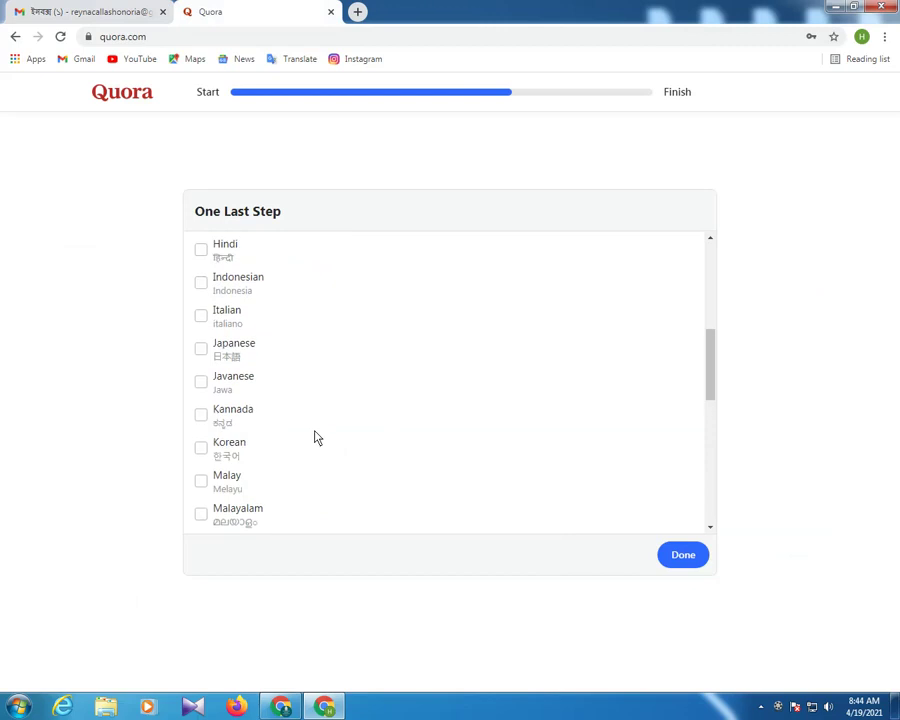
scroll(322, 437, "up", 2)
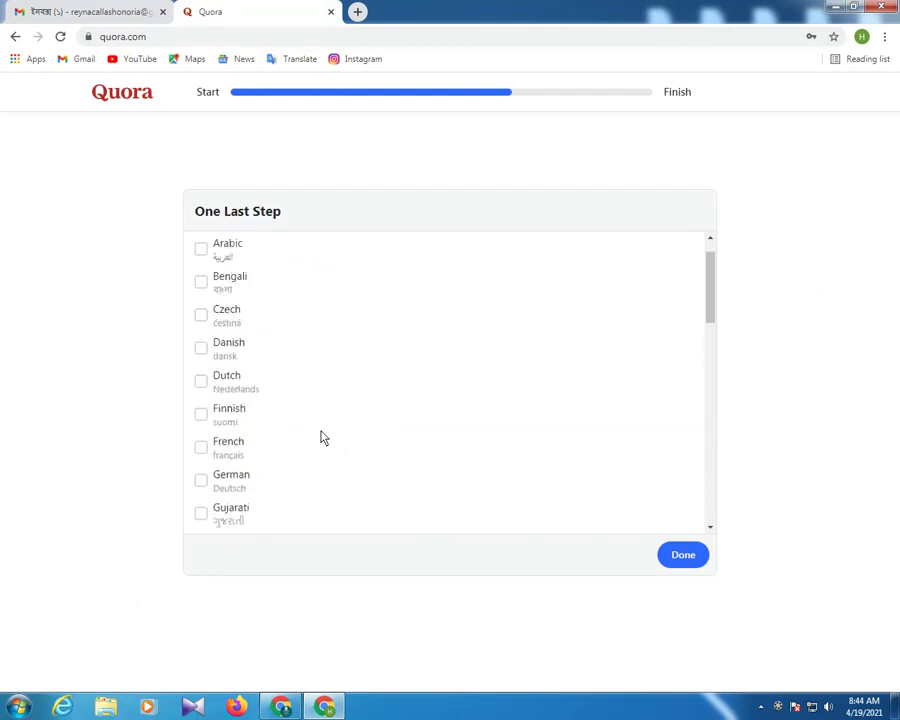
scroll(322, 436, "up", 1)
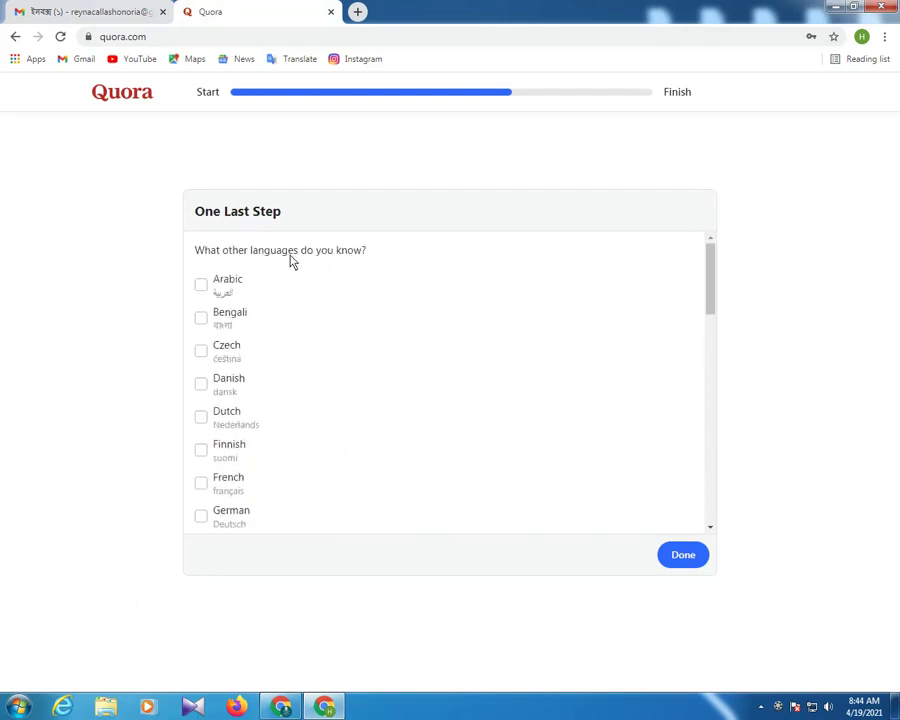
scroll(364, 350, "down", 12)
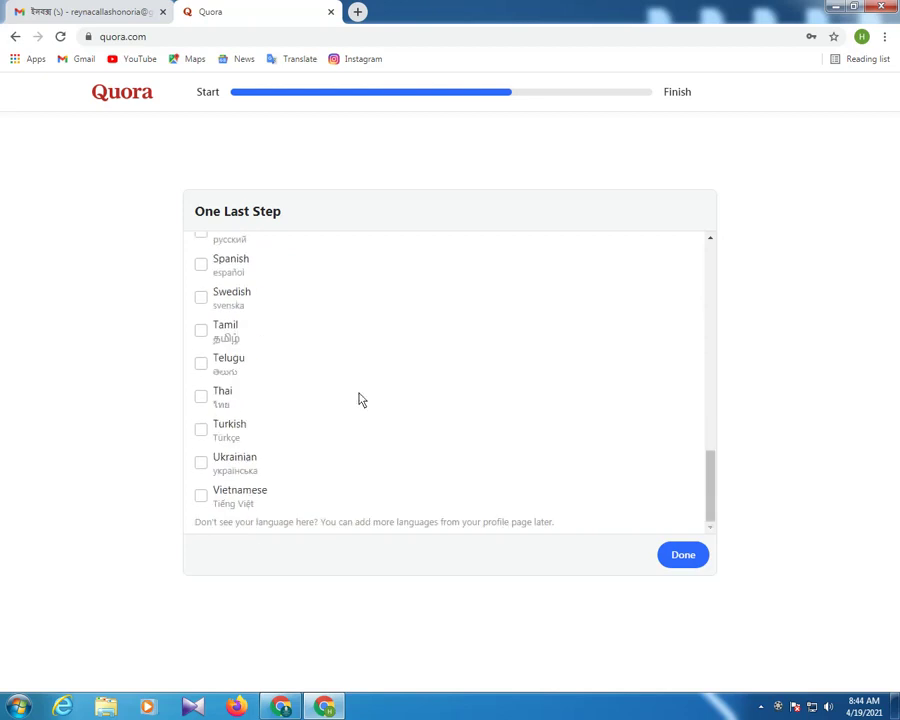
scroll(361, 399, "up", 12)
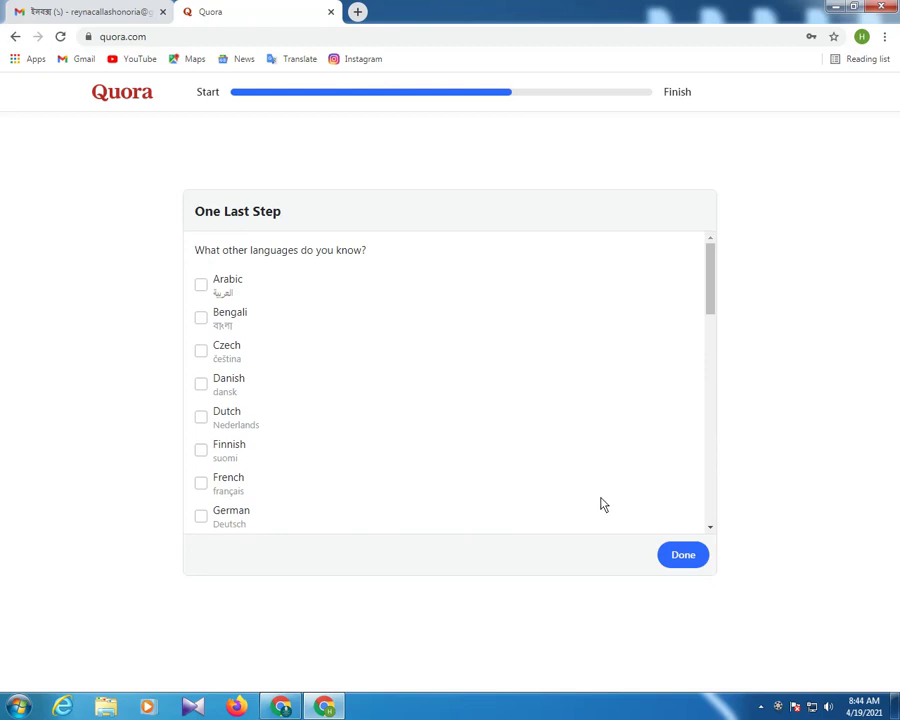
left_click(687, 556)
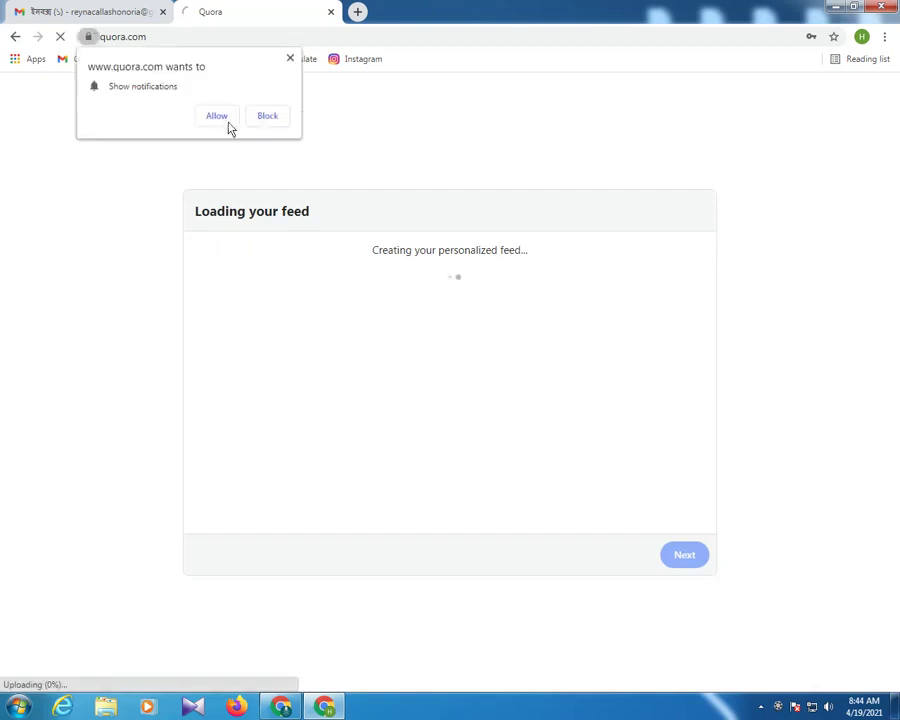
left_click(217, 116)
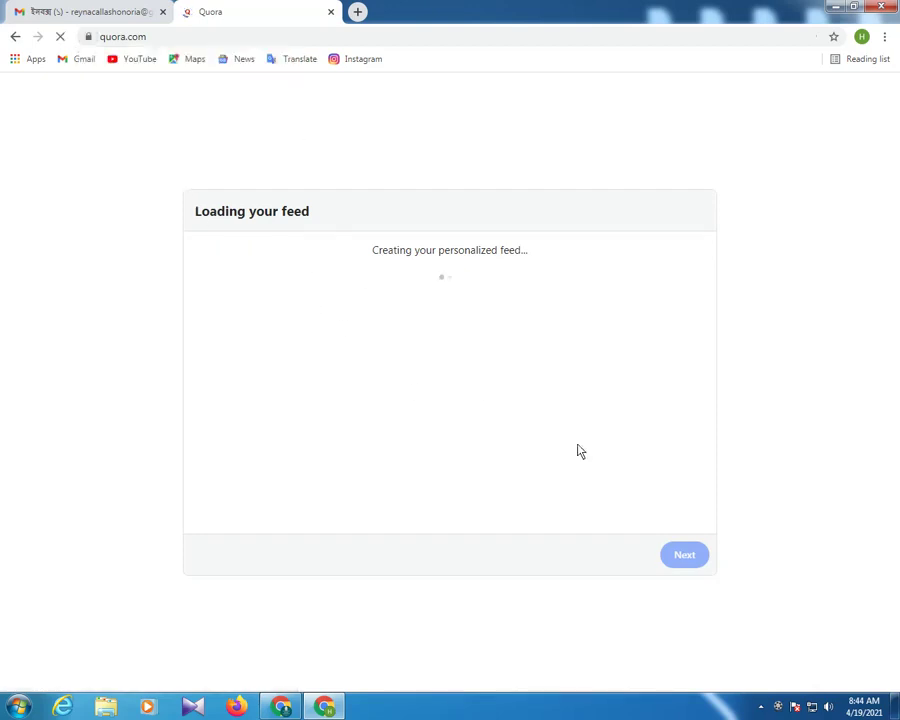
- Switch to Gmail, verify the email address from Quora's Account Confirmation message, and return to the inbox
left_click(66, 10)
left_click(305, 217)
left_click(305, 217)
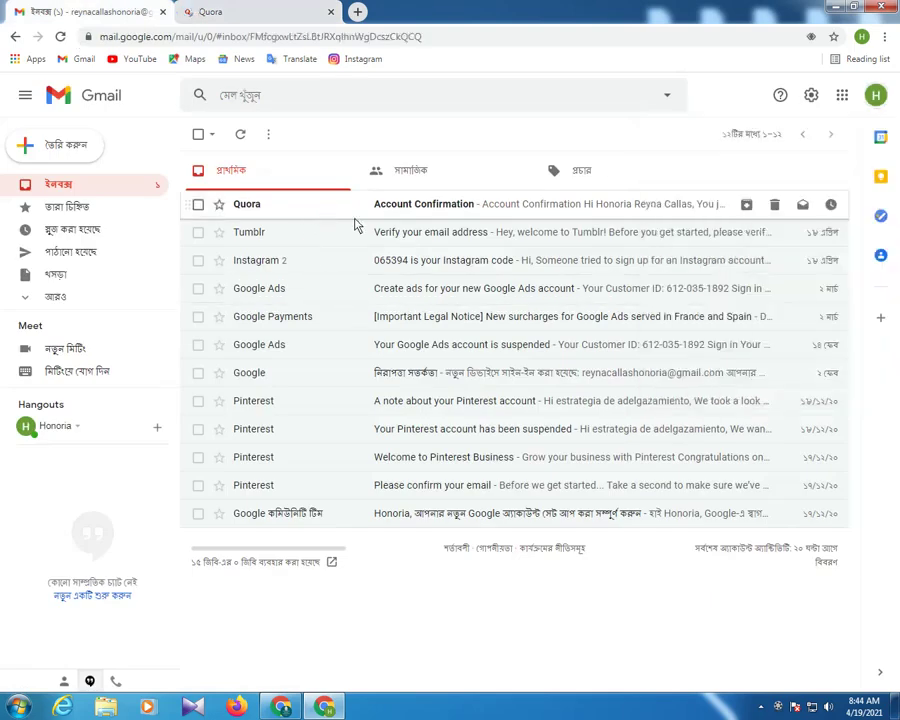
left_click(530, 470)
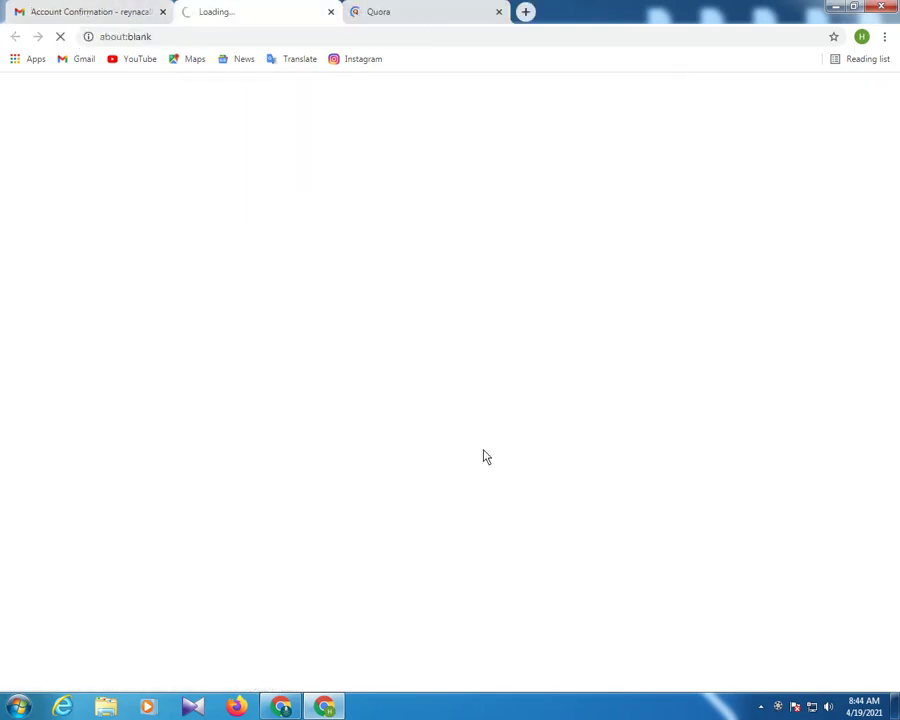
left_click(66, 8)
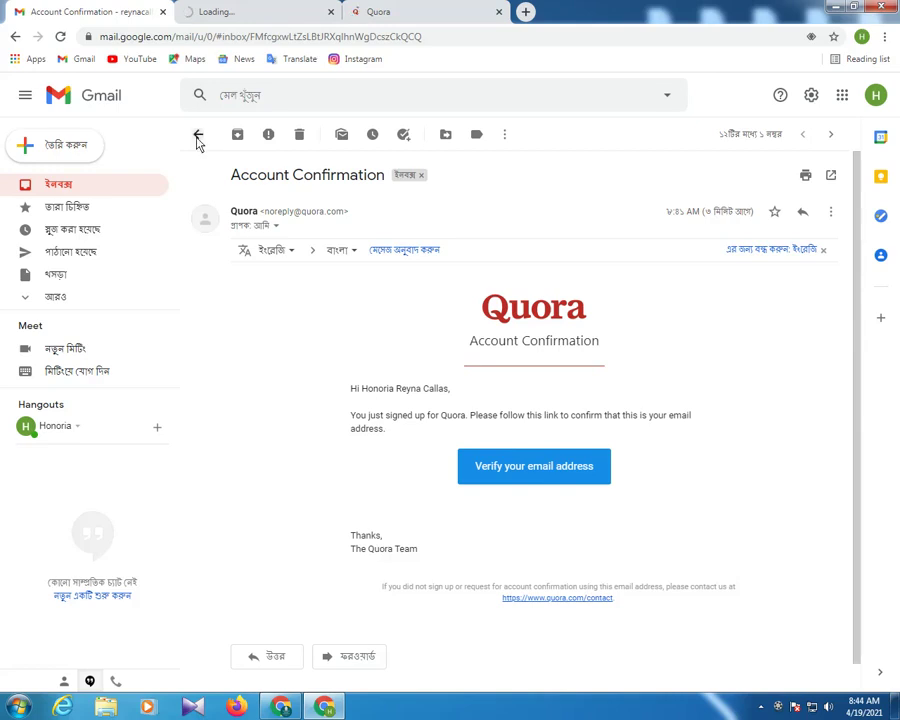
left_click(198, 136)
- Return to Quora, keep only one Quora tab open on the home feed, and allow the site's notifications
left_click(252, 10)
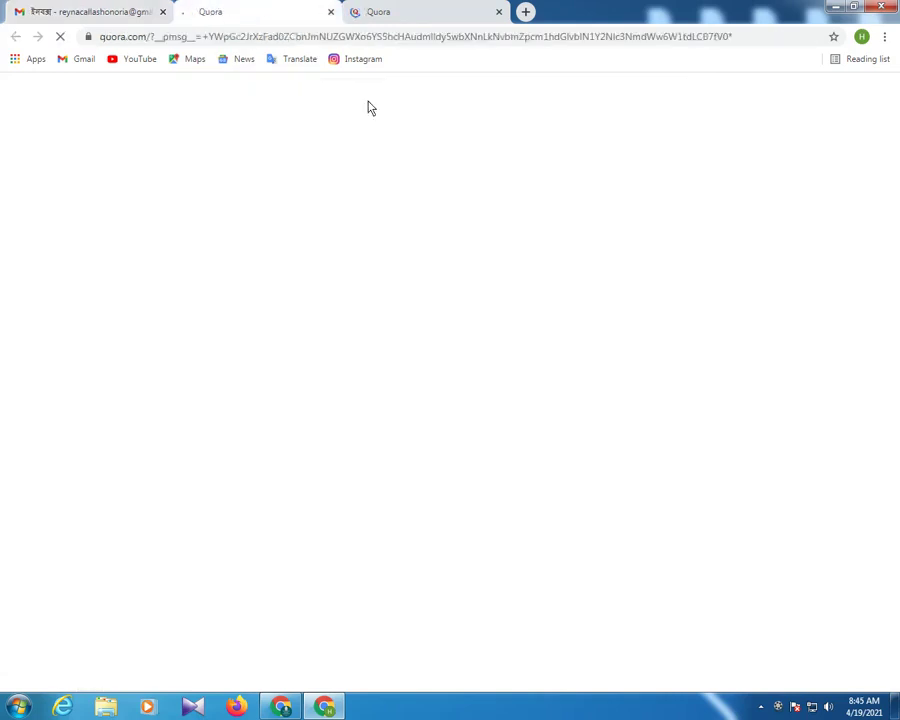
left_click(410, 8)
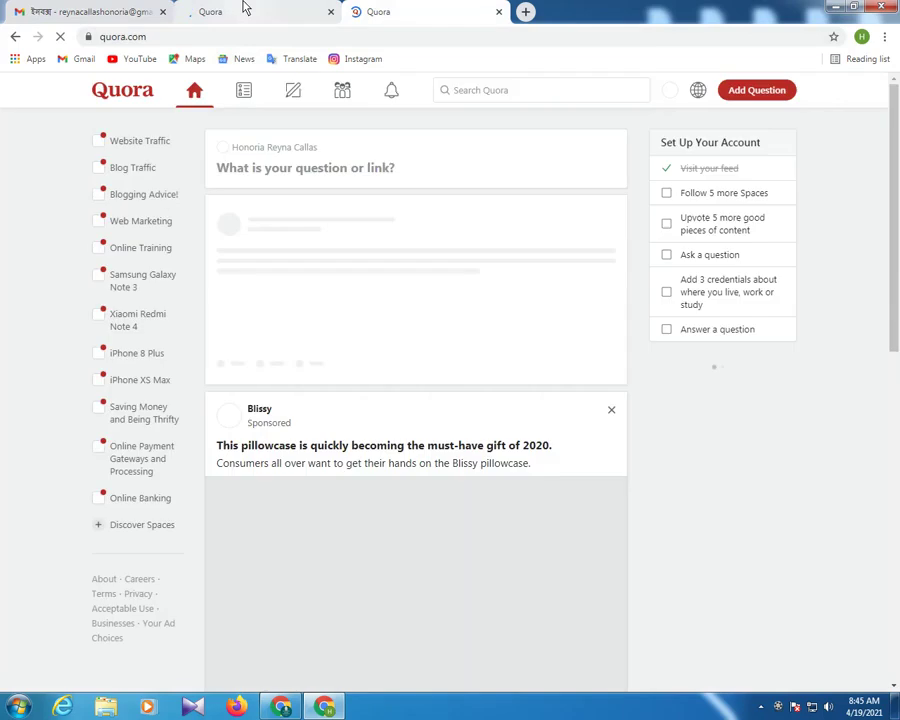
left_click(245, 8)
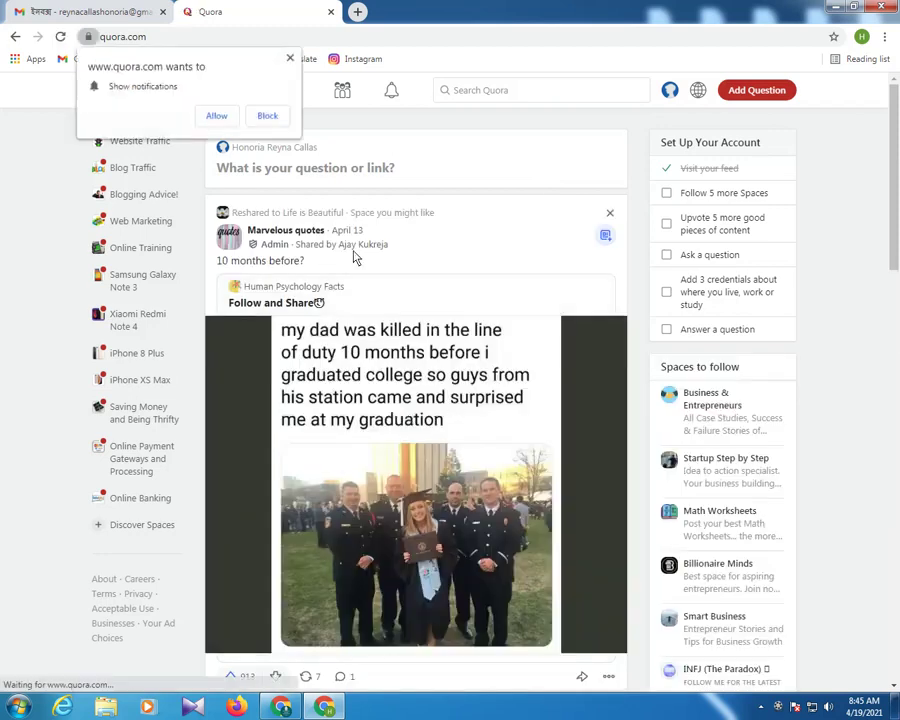
left_click(218, 117)
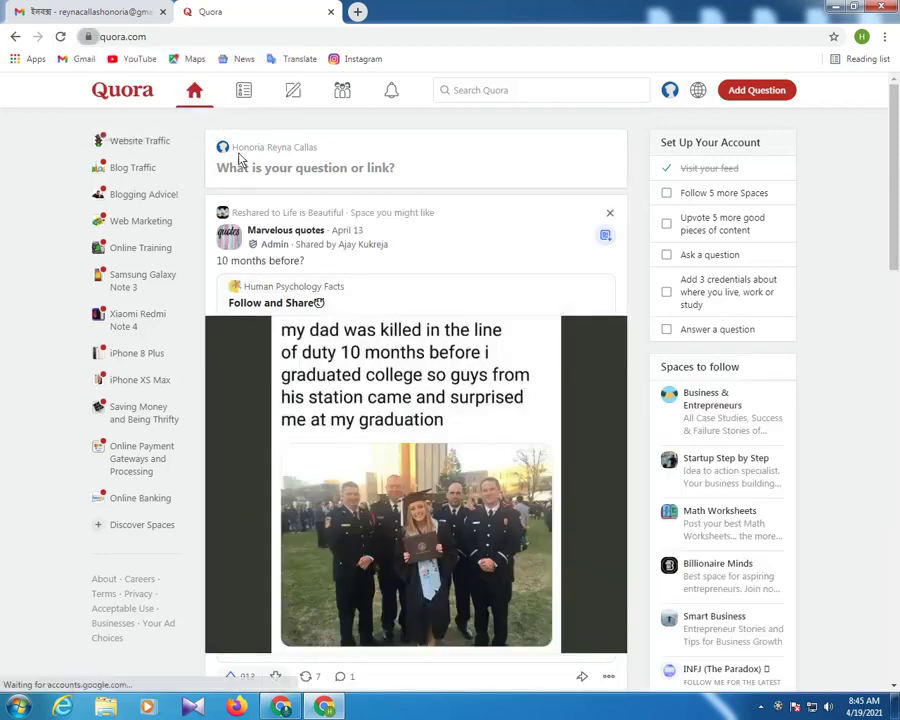
- Check the language options, and browse the suggested Spaces from the "Follow 5 more Spaces" setup task before returning to the feed
left_click(697, 90)
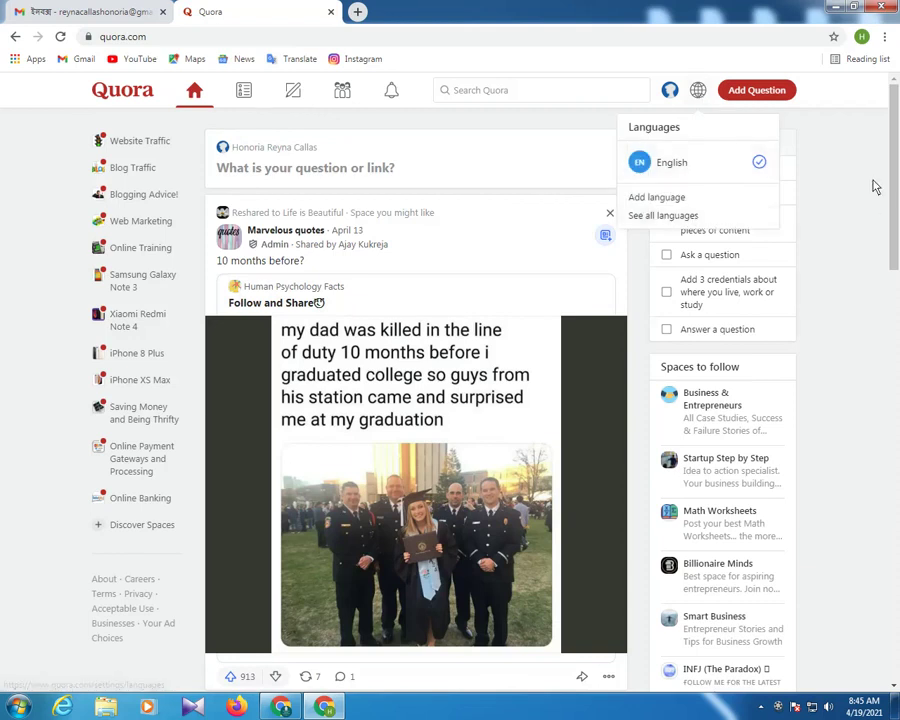
left_click(866, 218)
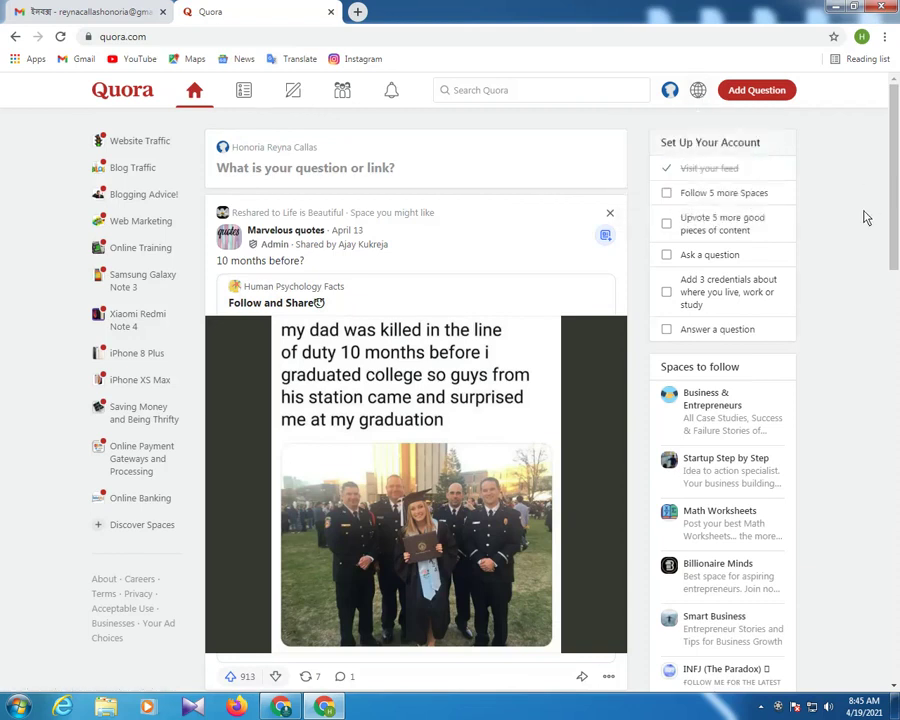
left_click(688, 200)
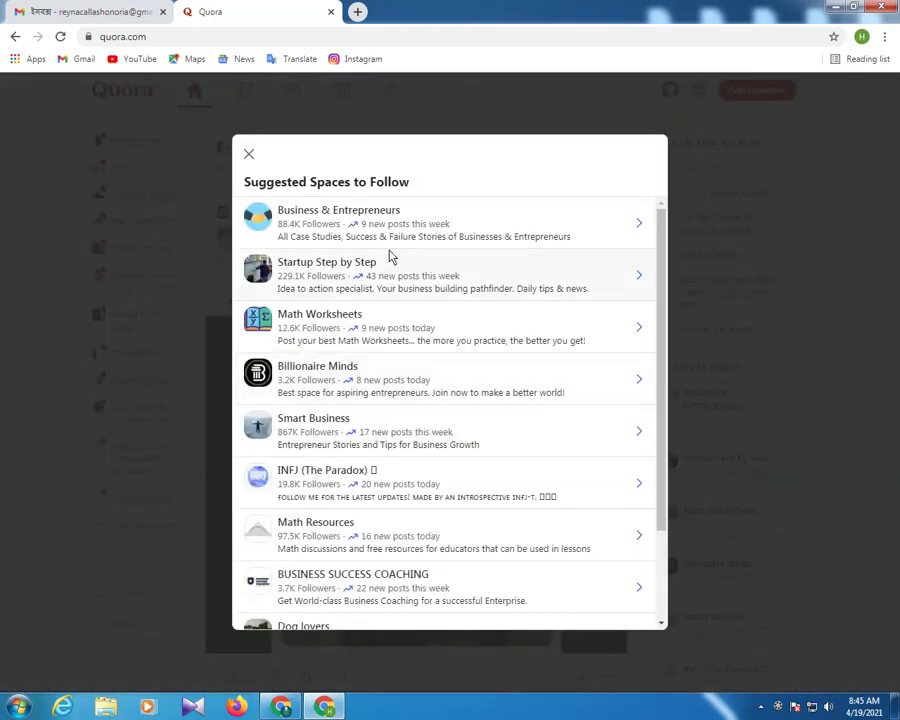
scroll(385, 368, "down", 2)
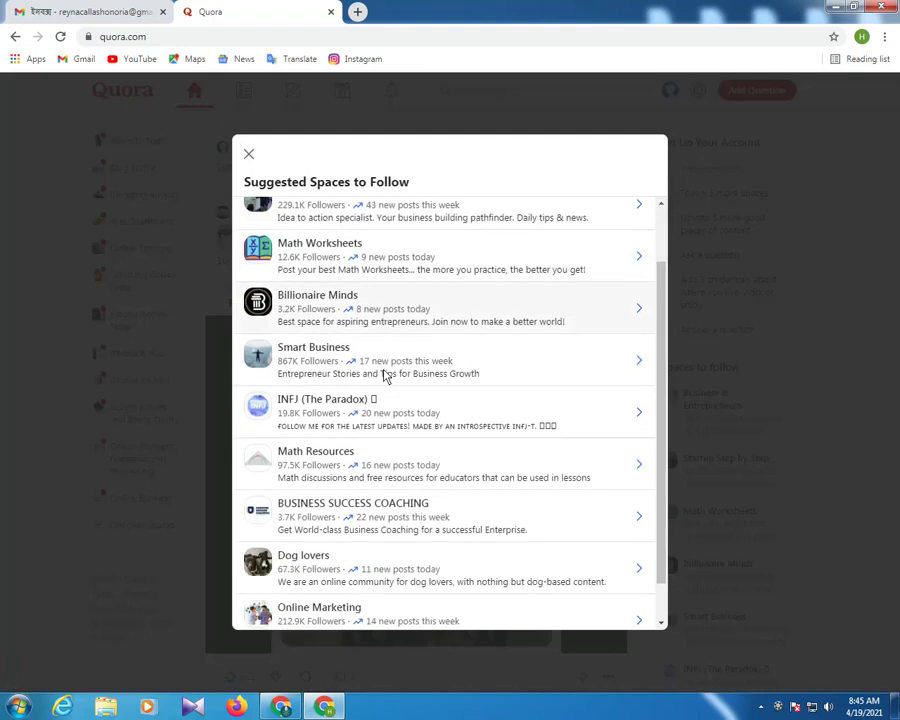
scroll(385, 372, "down", 5)
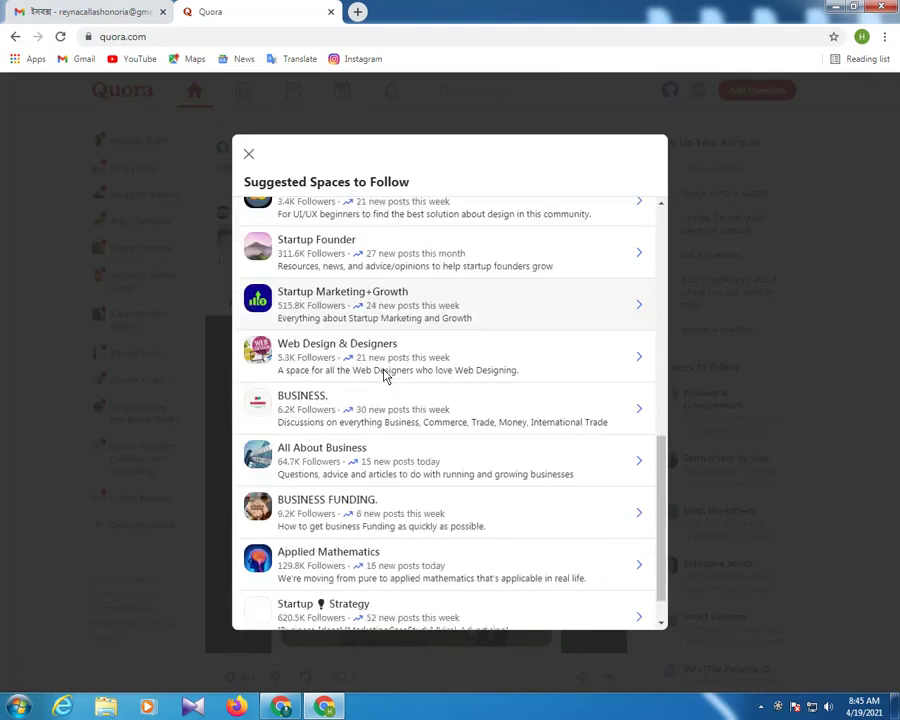
scroll(385, 378, "down", 5)
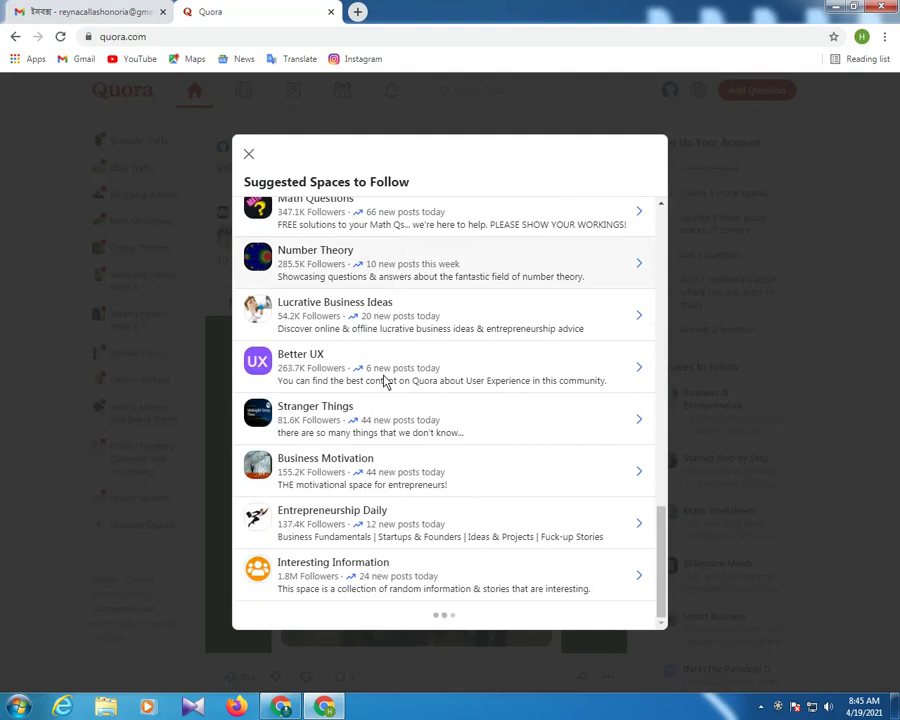
scroll(390, 376, "down", 5)
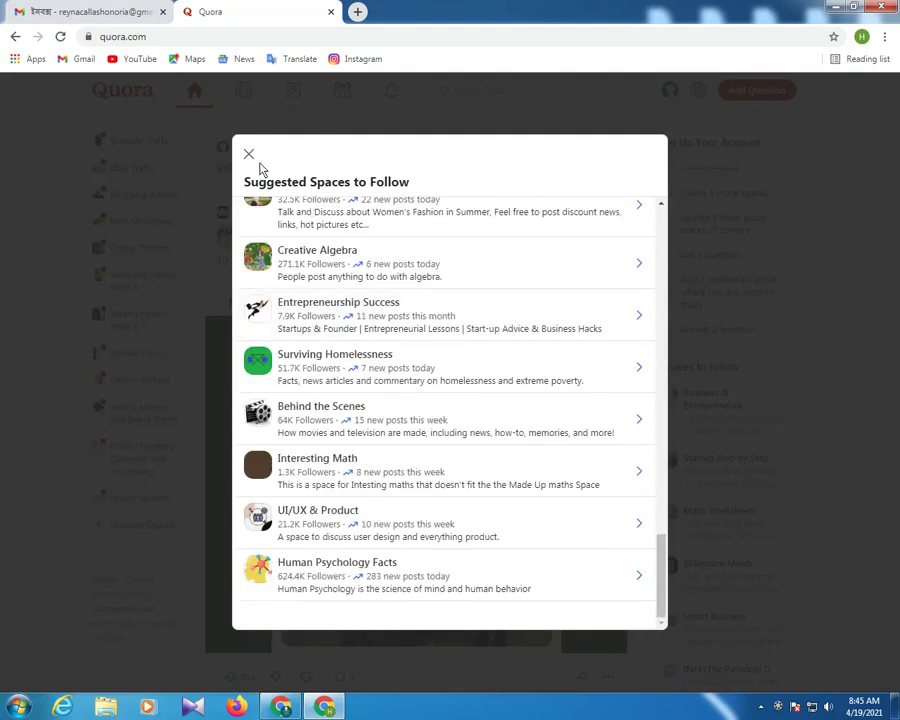
left_click(249, 158)
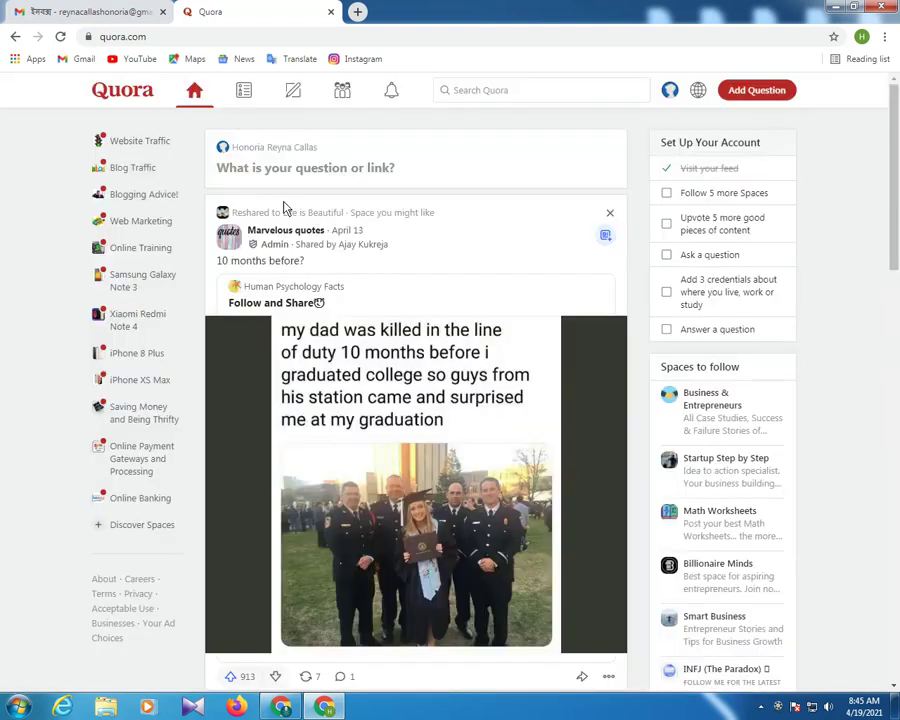
- Search Quora for "giveaways" and filter the results to Spaces only
left_click(472, 90)
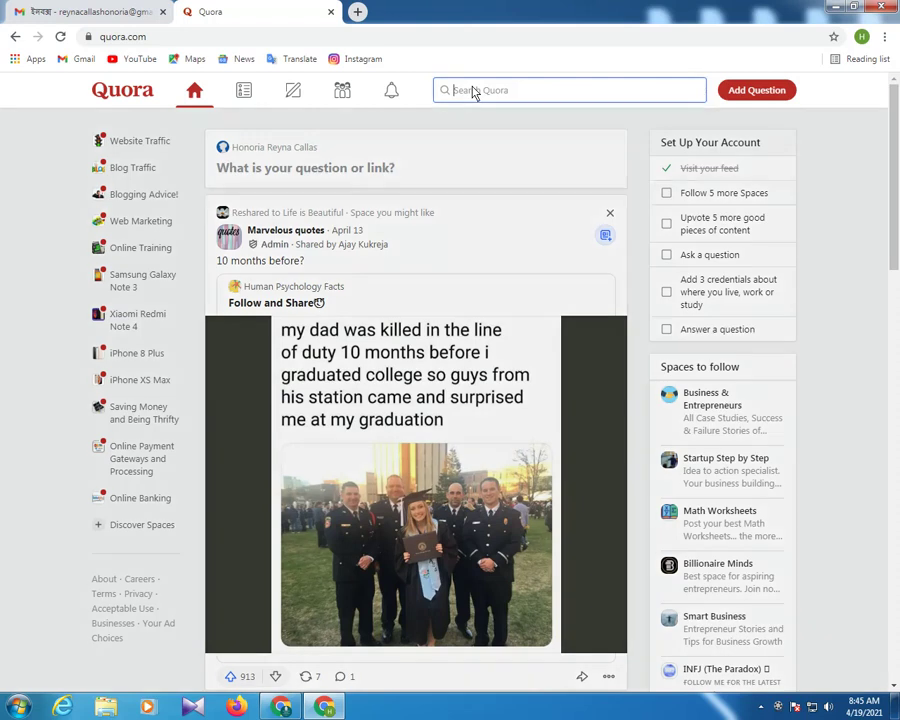
type("gi")
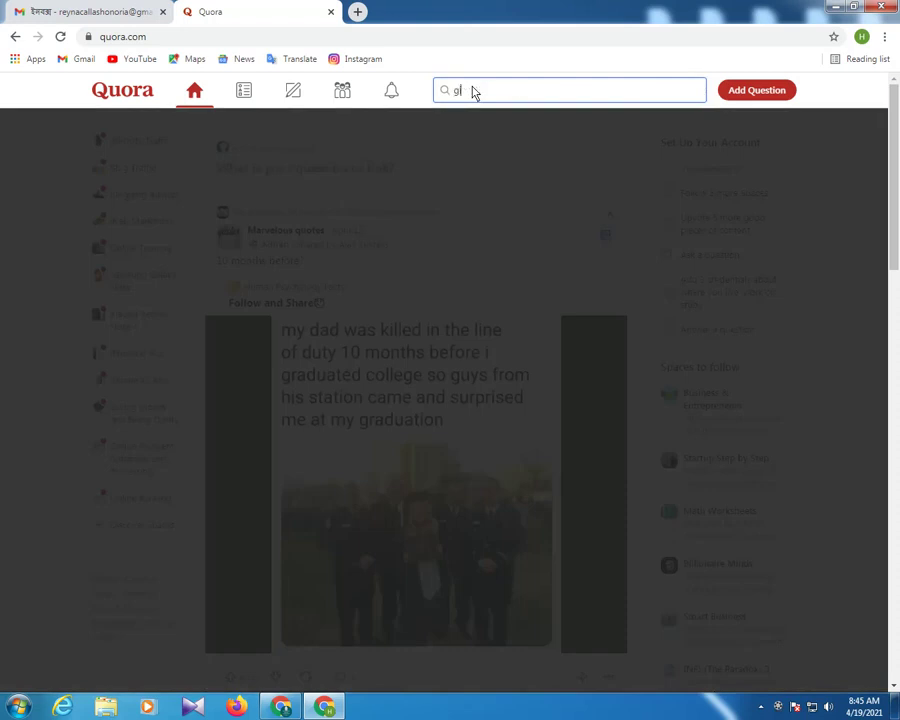
type("veaway")
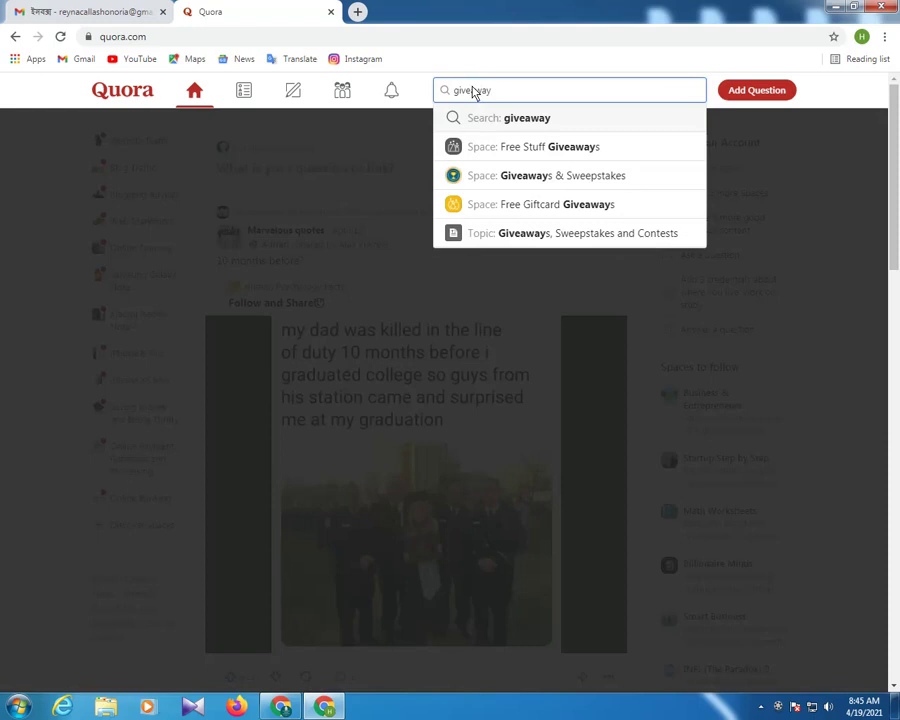
type("s")
key("Return")
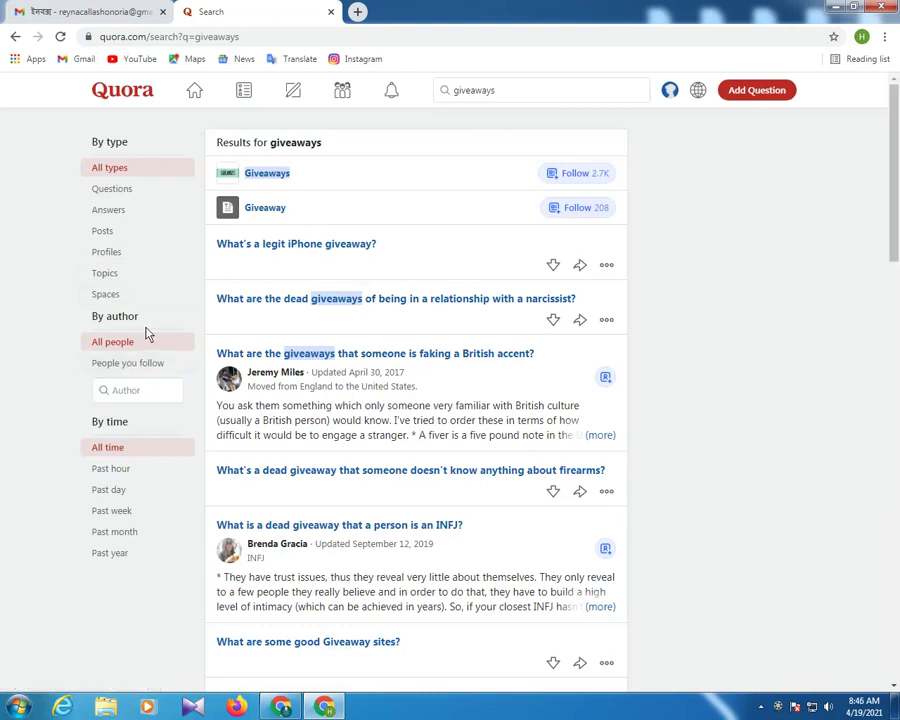
left_click(110, 296)
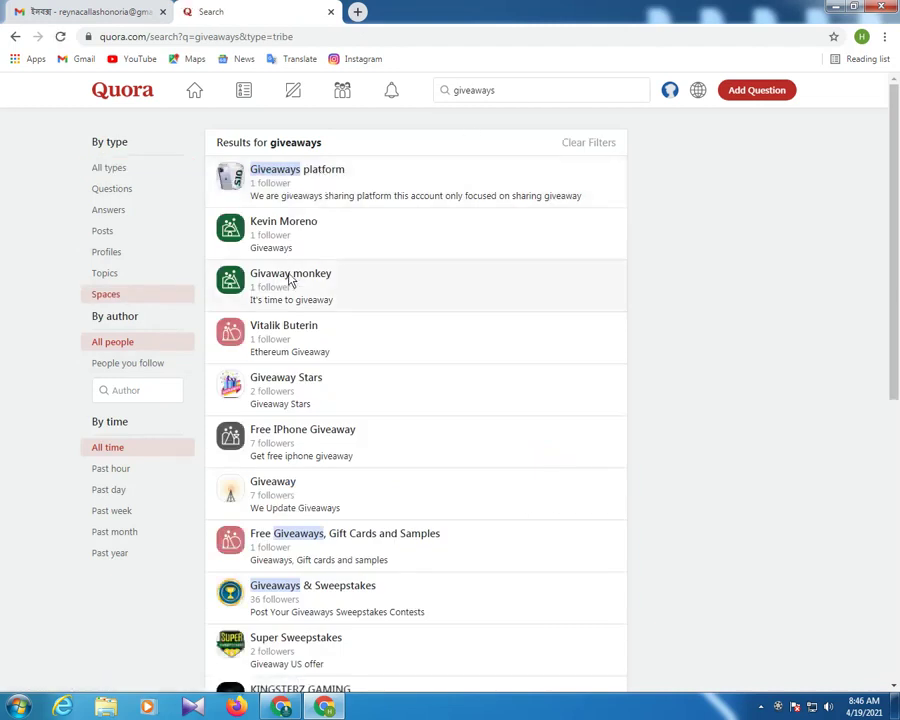
- Review the full list of giveaway Spaces, comparing their names, descriptions and follower counts, and return to the start of the results
scroll(296, 335, "down", 1)
scroll(303, 337, "down", 3)
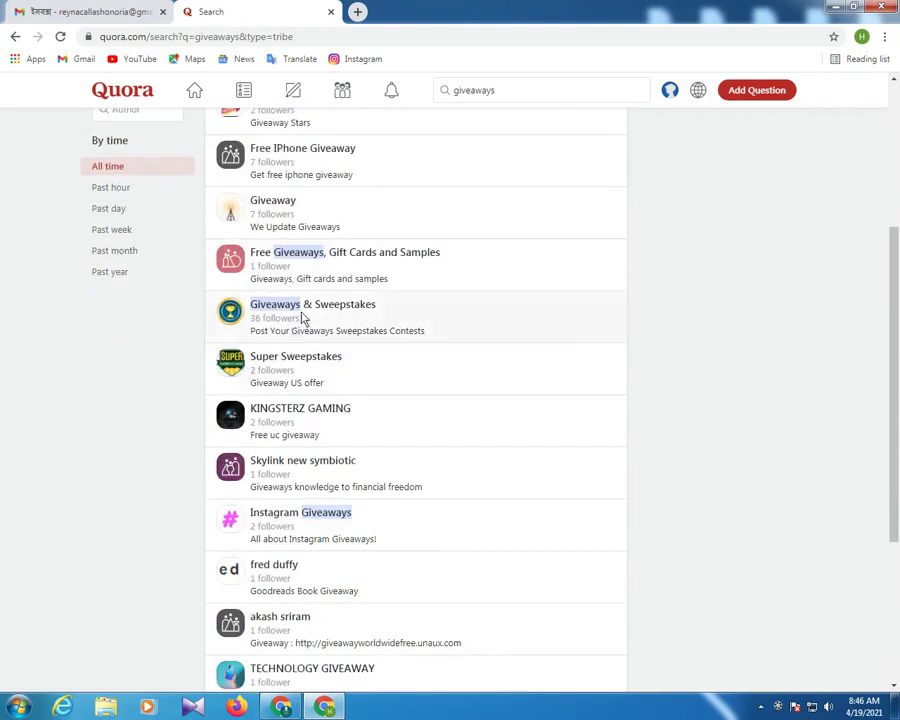
scroll(300, 350, "down", 1)
scroll(294, 390, "down", 3)
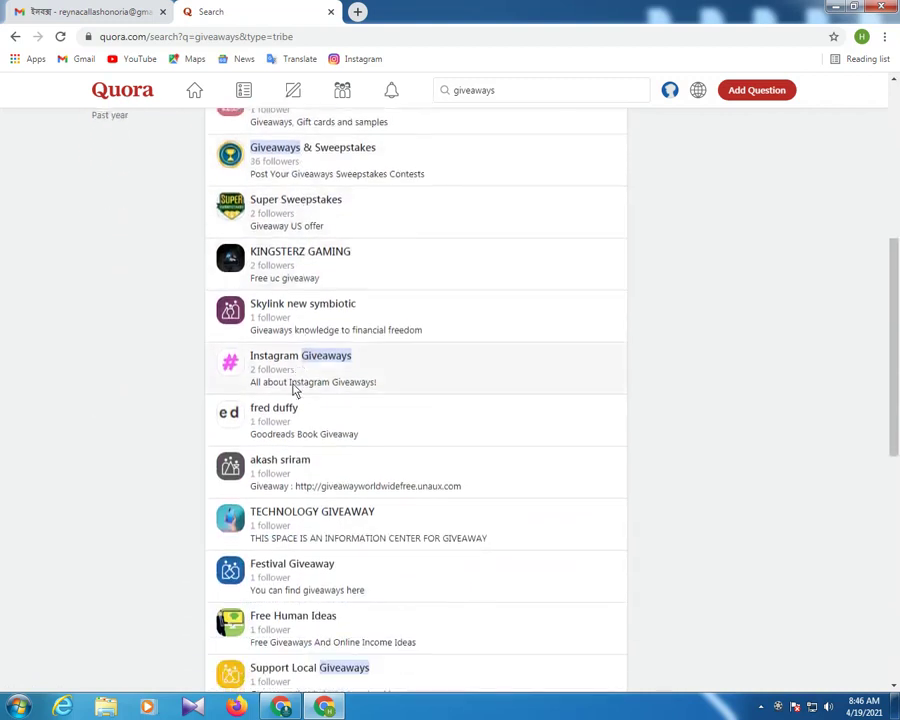
scroll(294, 398, "down", 2)
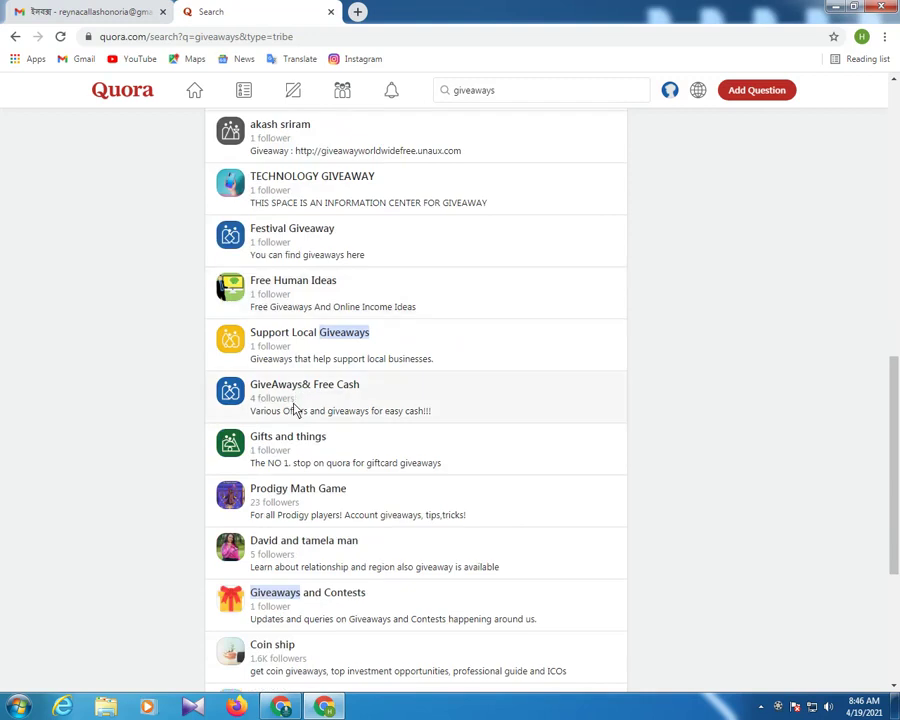
scroll(289, 417, "down", 2)
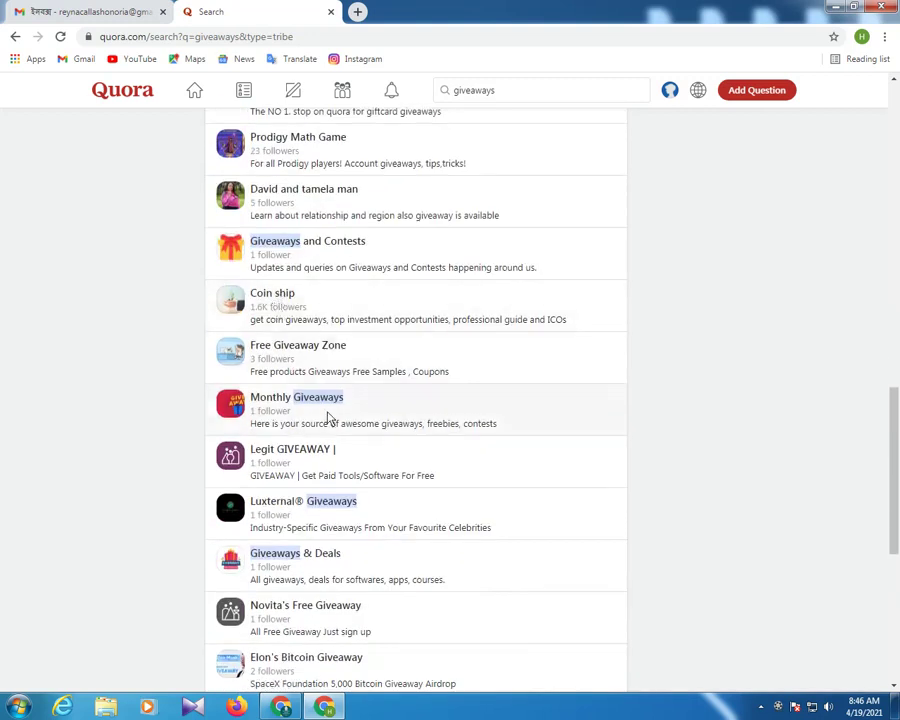
scroll(320, 410, "down", 2)
scroll(308, 399, "down", 1)
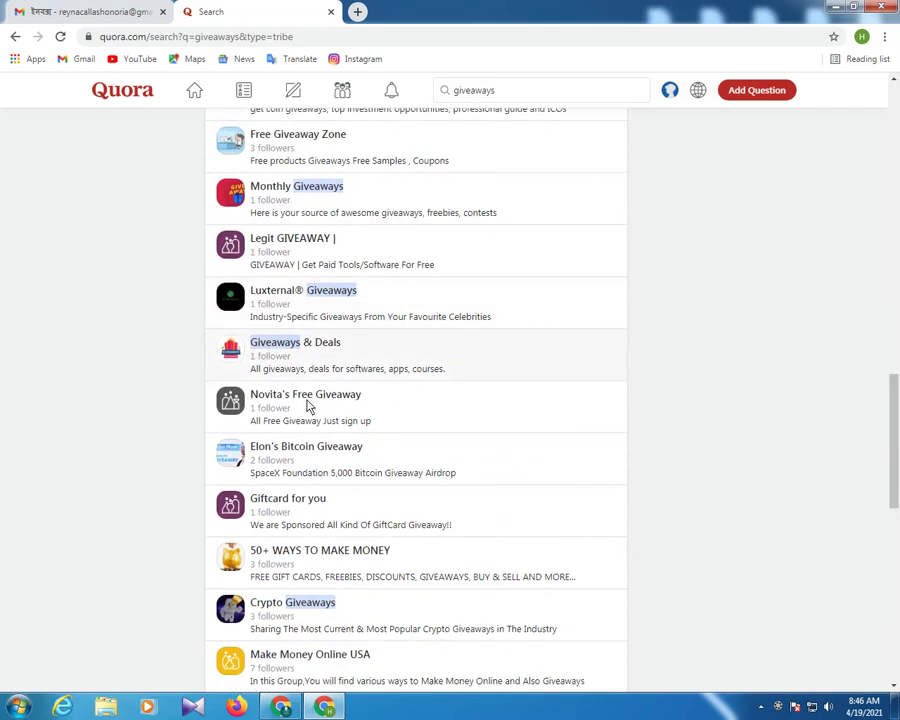
scroll(310, 355, "down", 2)
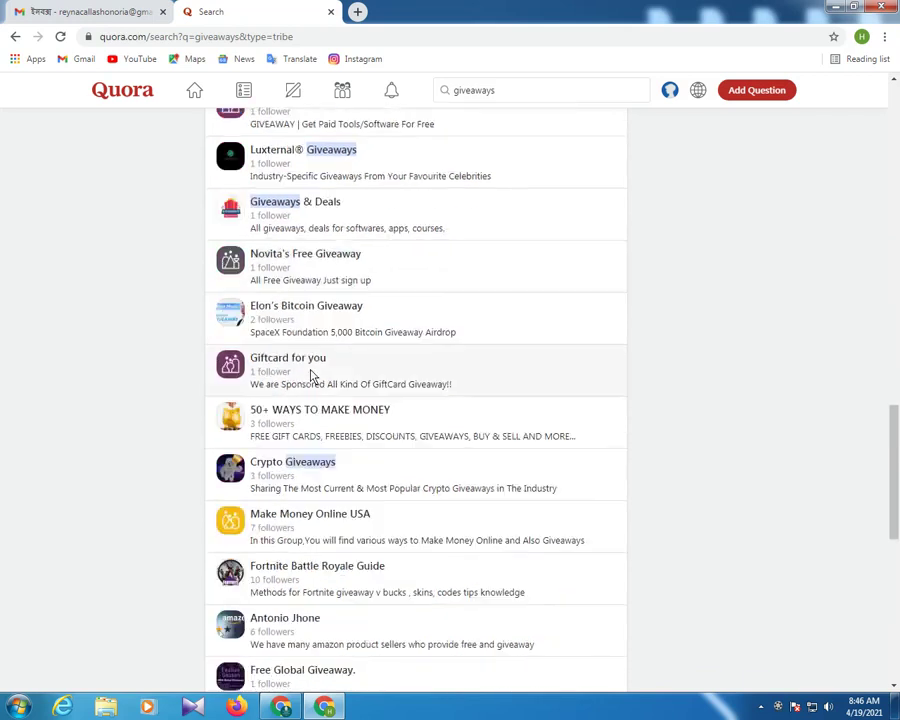
scroll(310, 370, "down", 2)
scroll(312, 357, "down", 1)
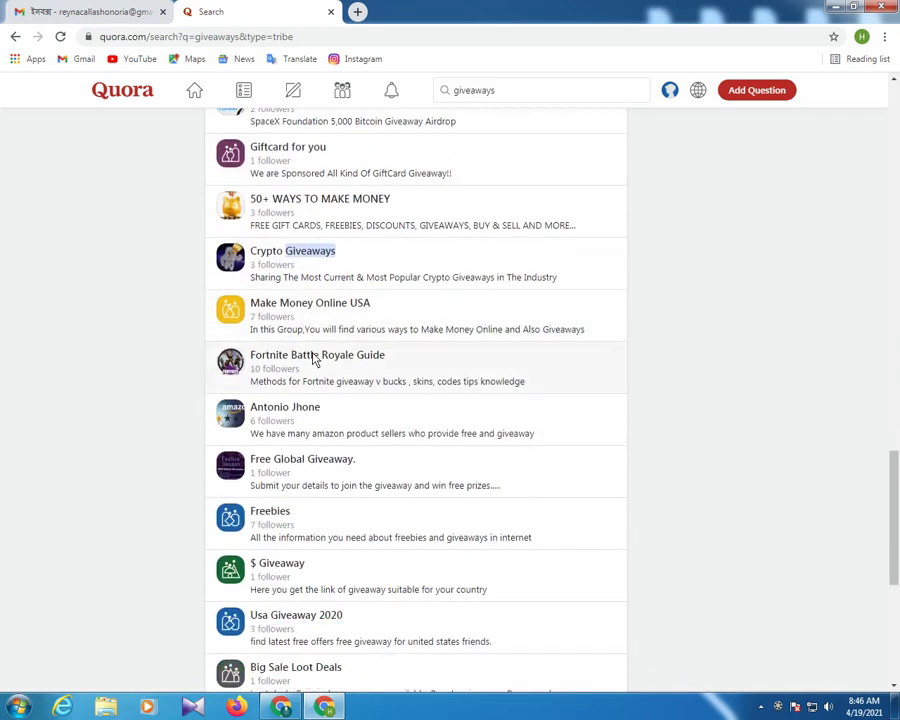
scroll(314, 391, "down", 1)
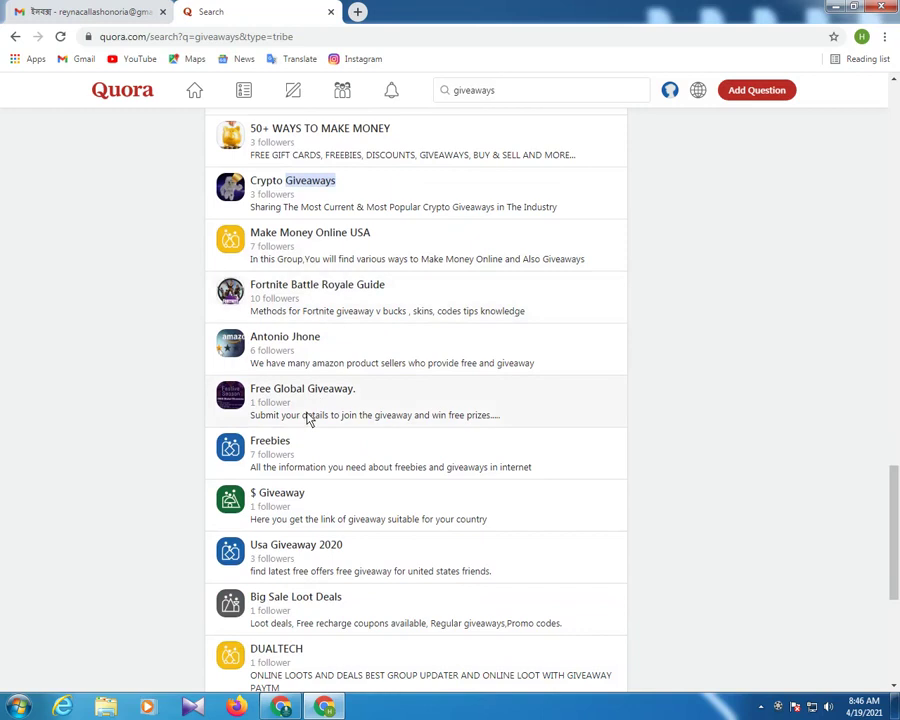
scroll(308, 418, "down", 2)
scroll(308, 420, "down", 3)
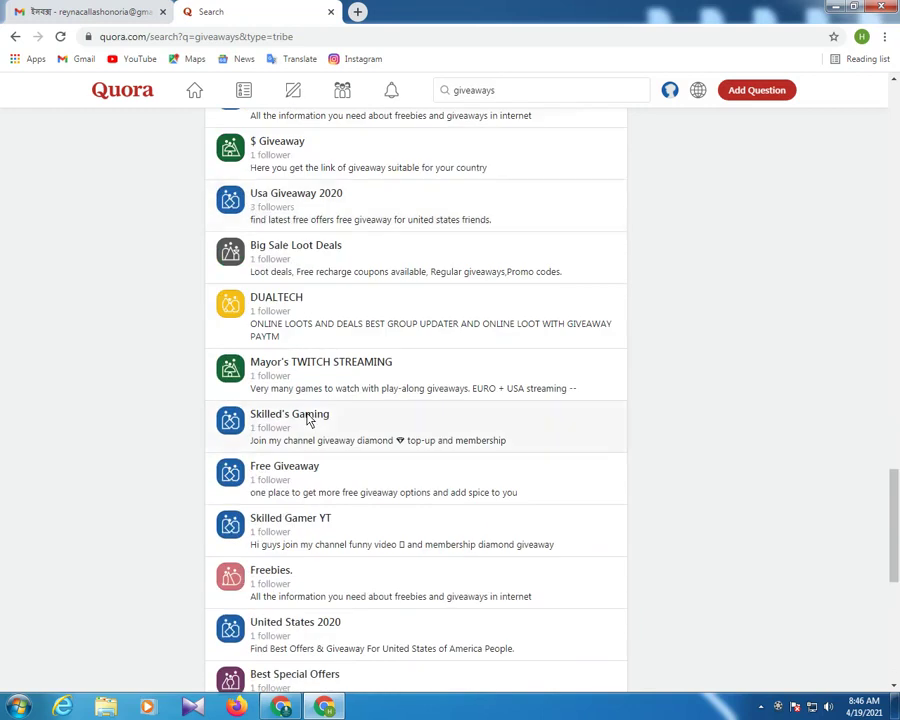
scroll(308, 420, "down", 3)
scroll(308, 420, "down", 6)
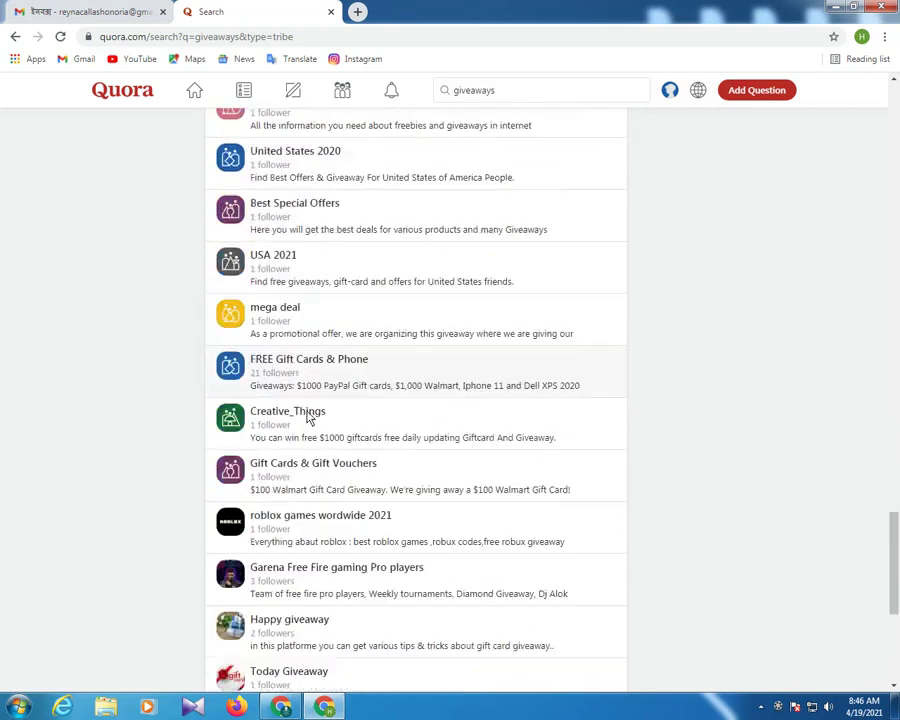
scroll(306, 416, "down", 3)
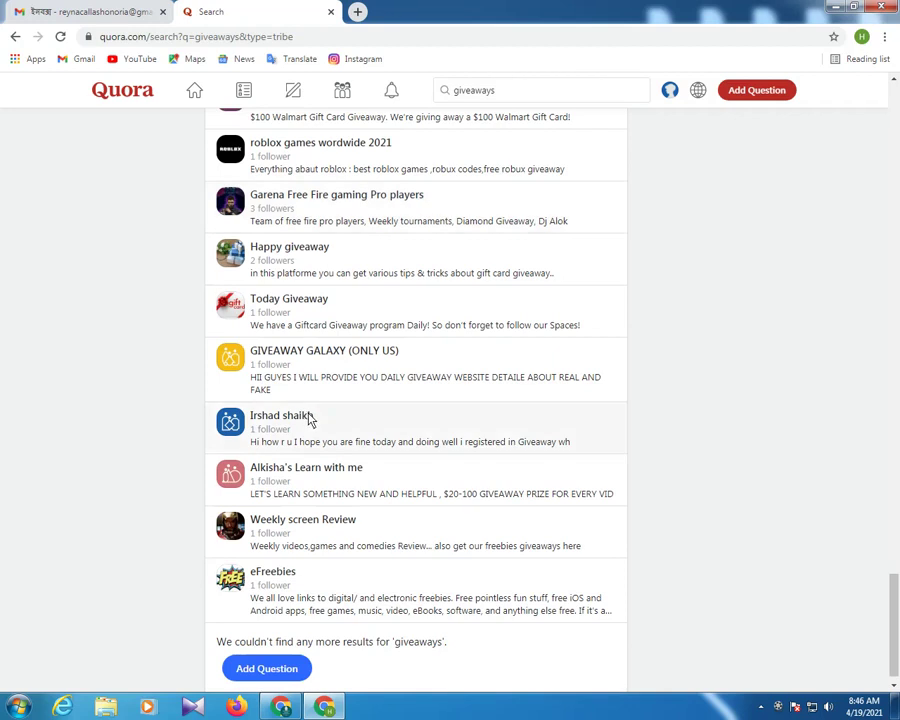
scroll(308, 440, "down", 1)
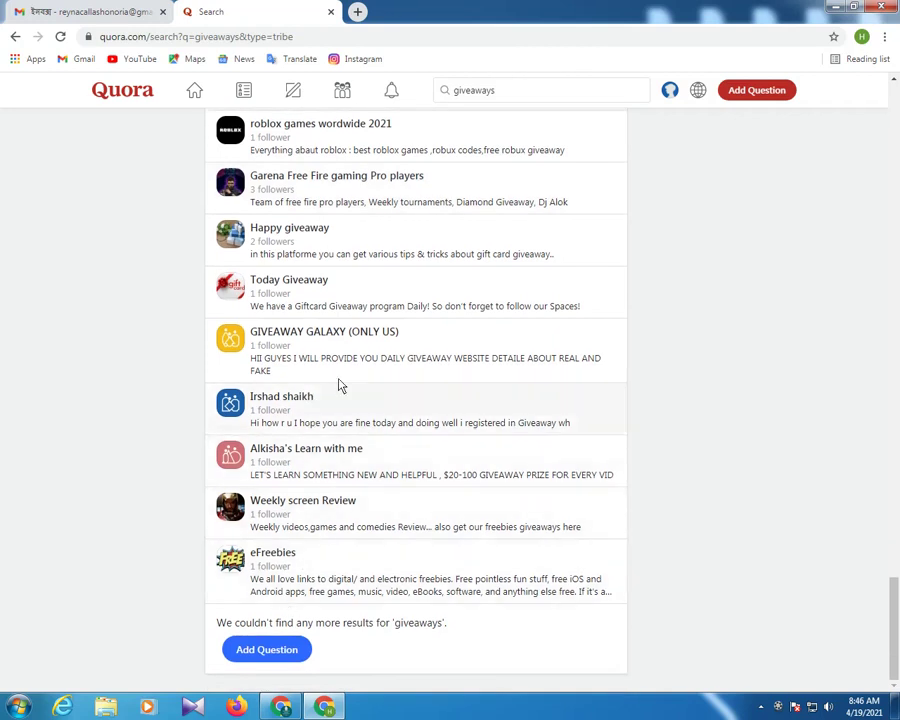
scroll(340, 385, "up", 8)
scroll(340, 385, "up", 10)
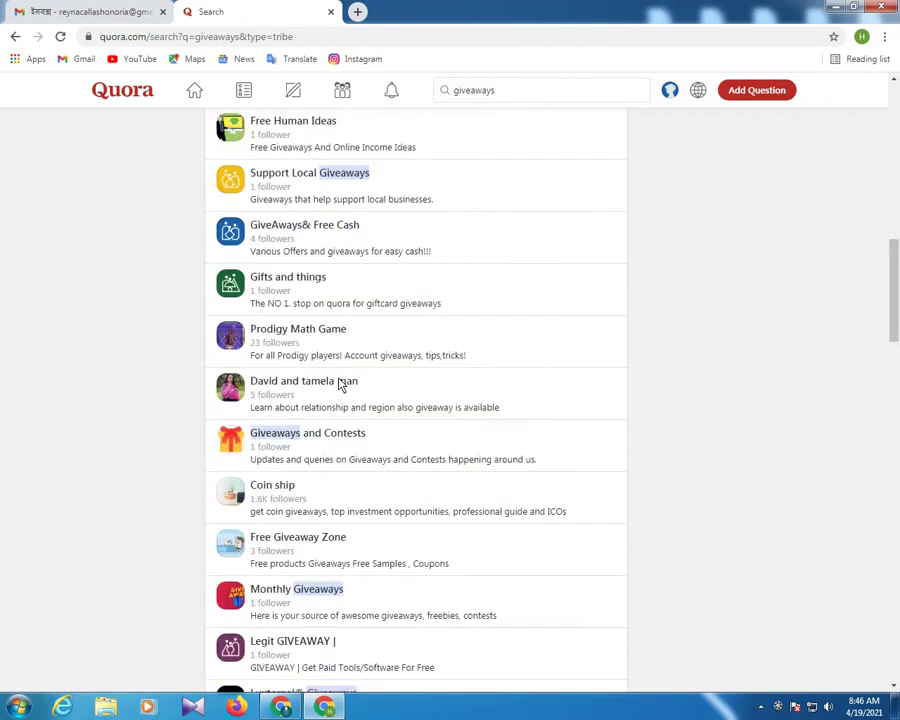
scroll(338, 380, "up", 5)
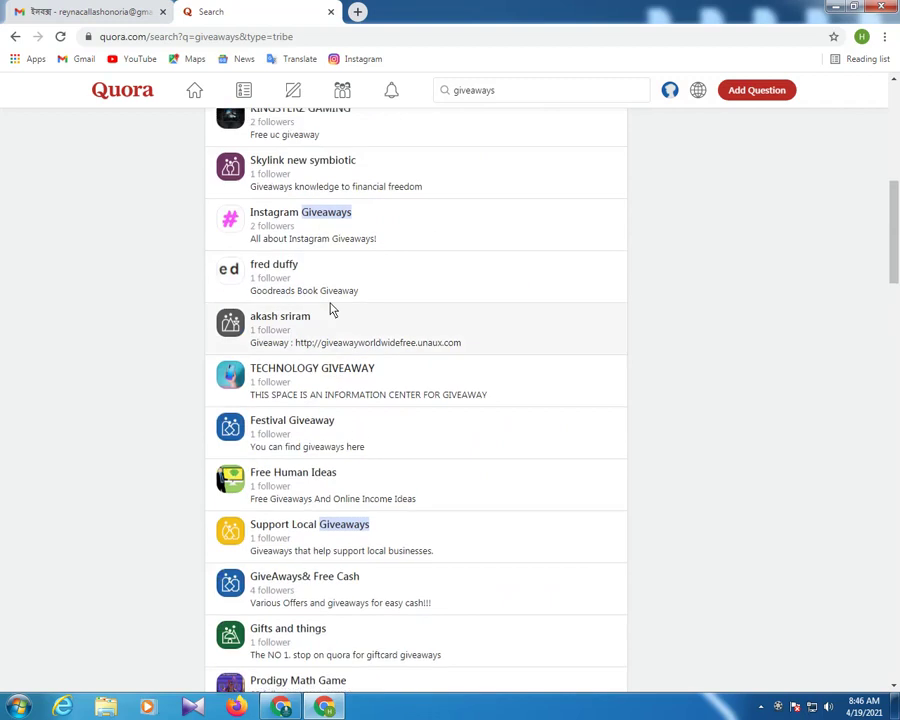
scroll(332, 293, "up", 3)
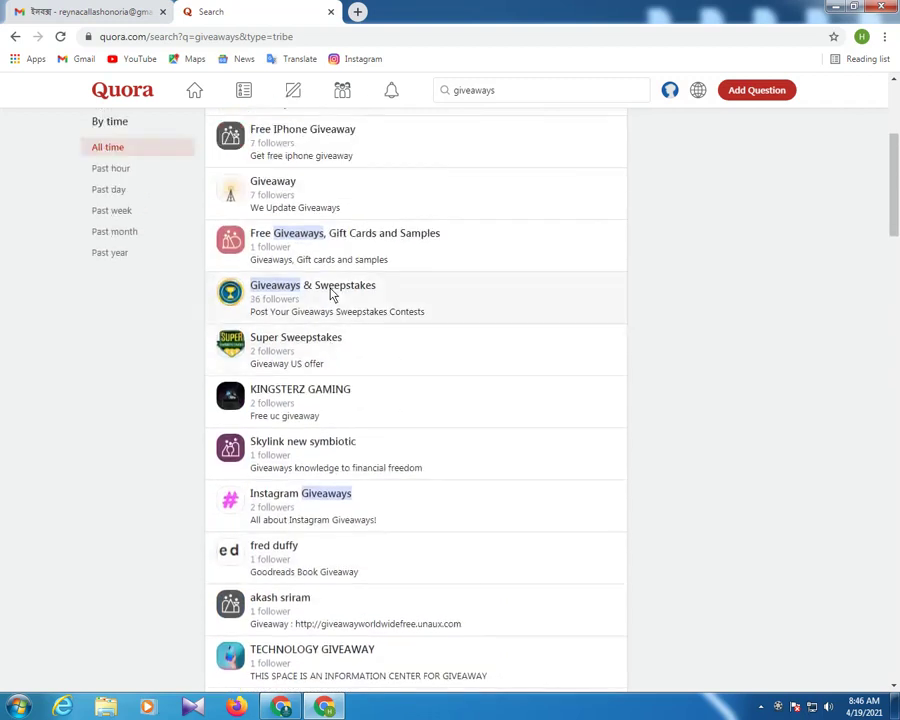
scroll(296, 258, "up", 3)
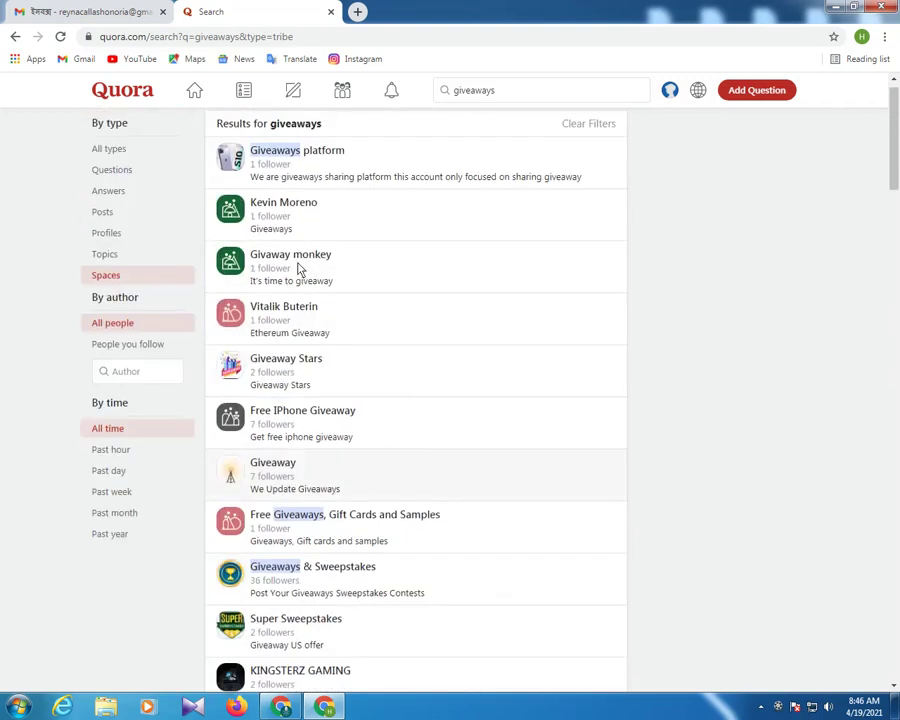
scroll(331, 305, "down", 1)
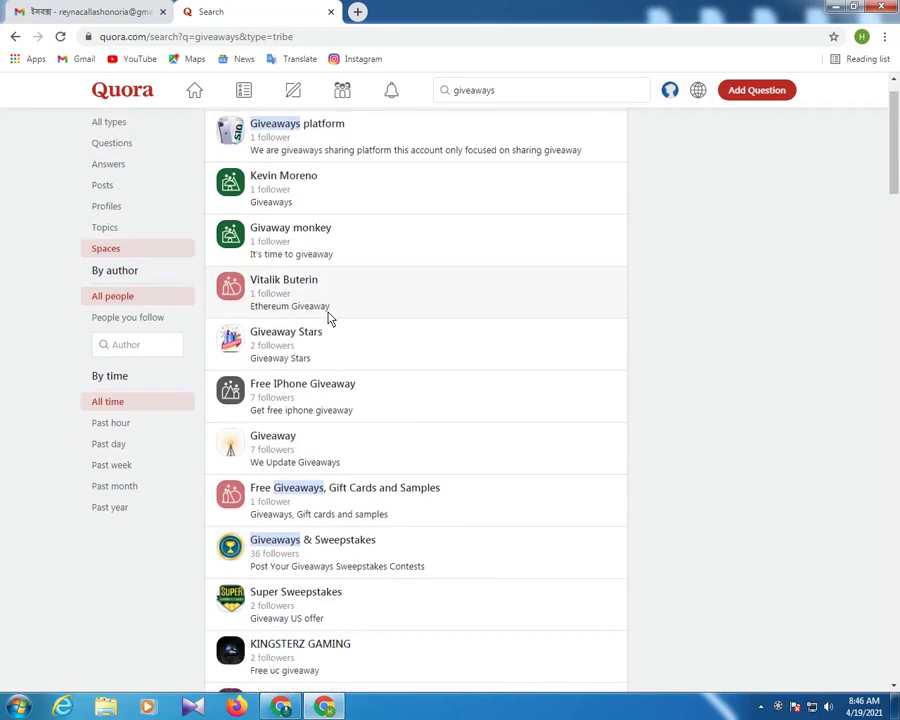
scroll(331, 318, "up", 1)
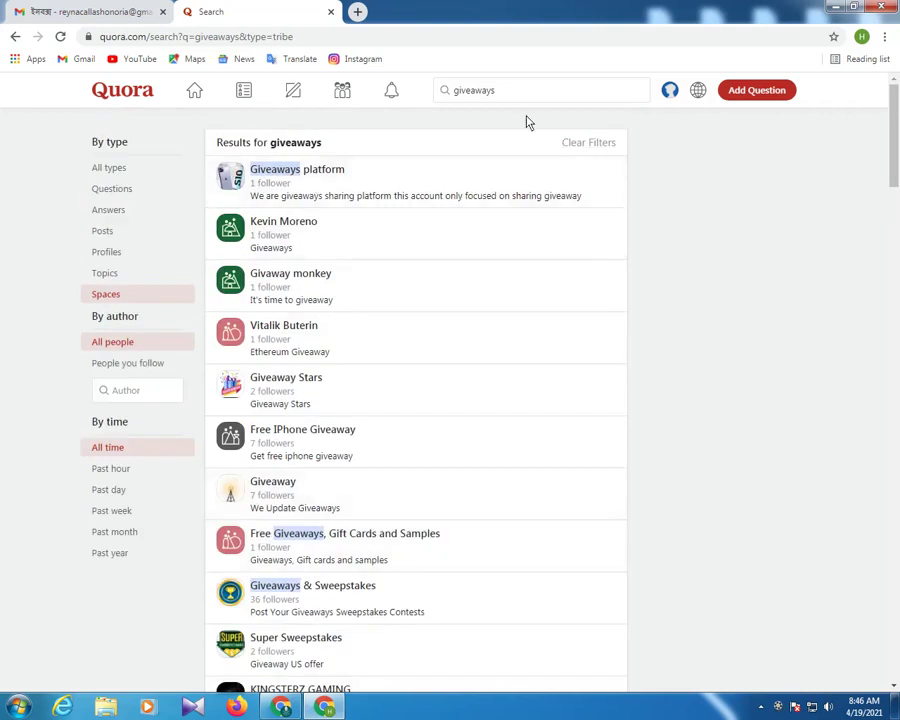
- Change the Spaces search to "giveaway" and open the Giveaways & Sweepstakes Space in a new tab
left_click(503, 93)
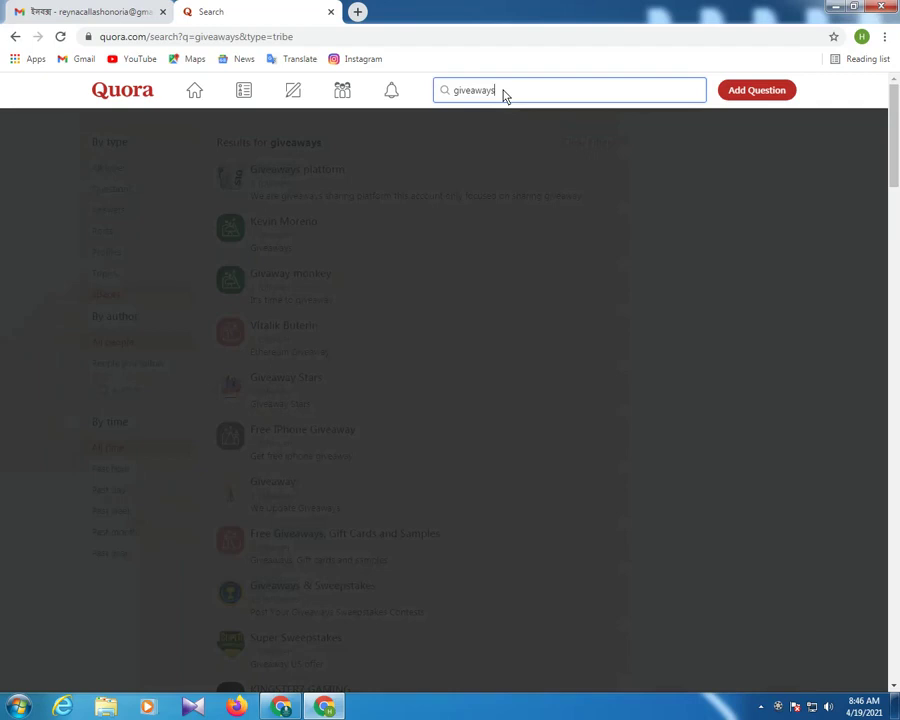
key("Return")
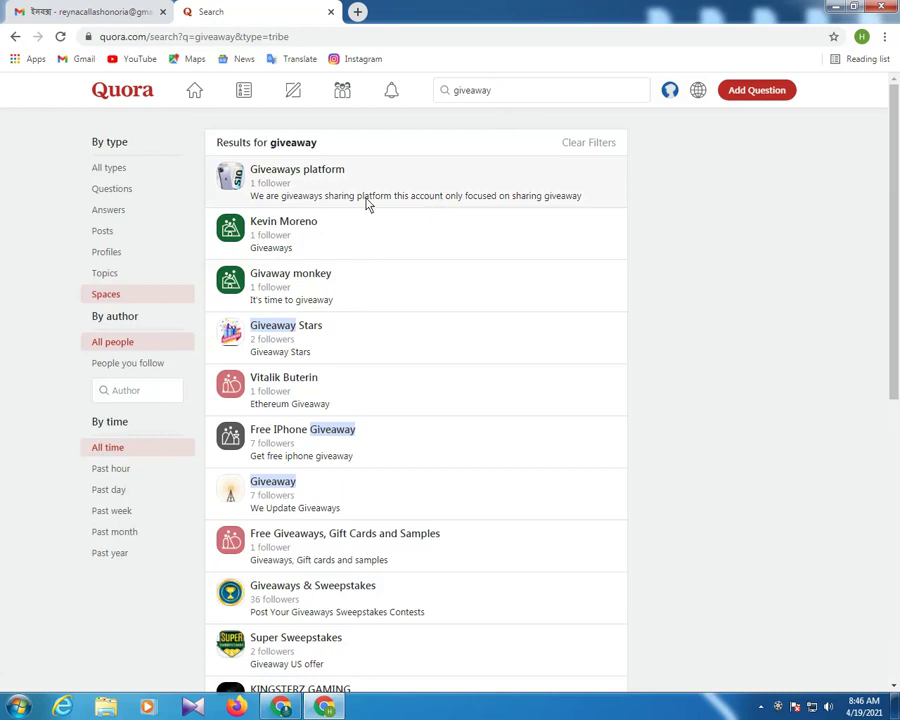
scroll(345, 265, "down", 2)
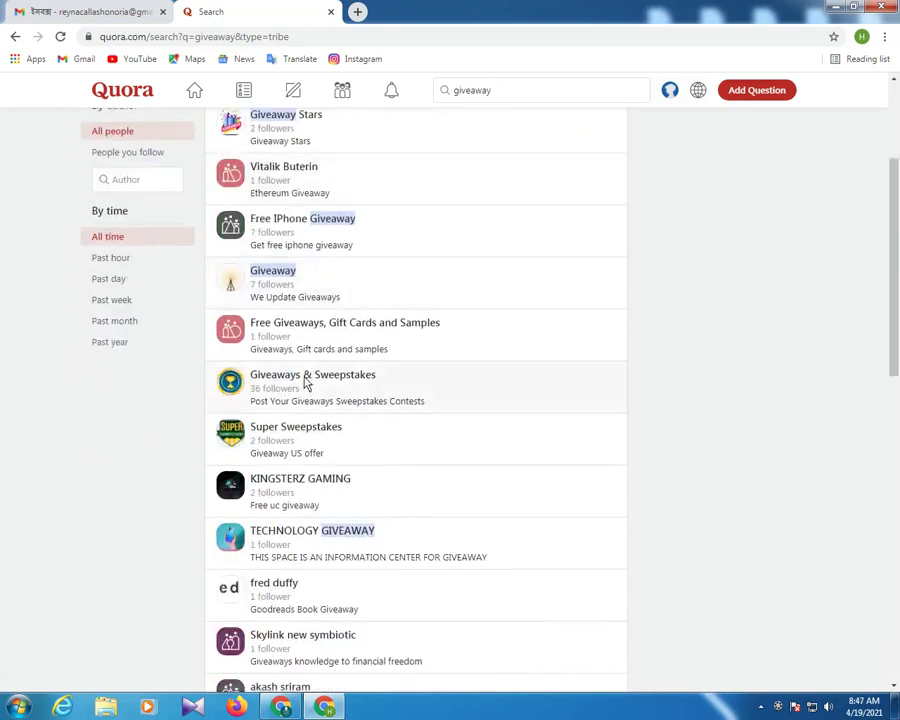
right_click(268, 376)
left_click(287, 384)
left_click(287, 384)
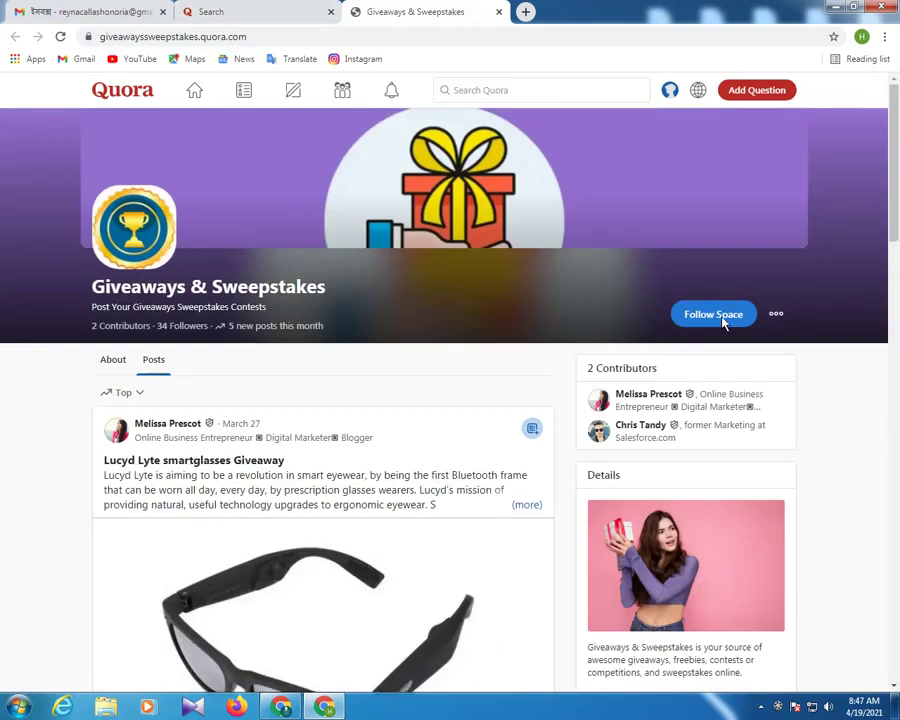
- Follow the Giveaways & Sweepstakes Space
left_click(714, 316)
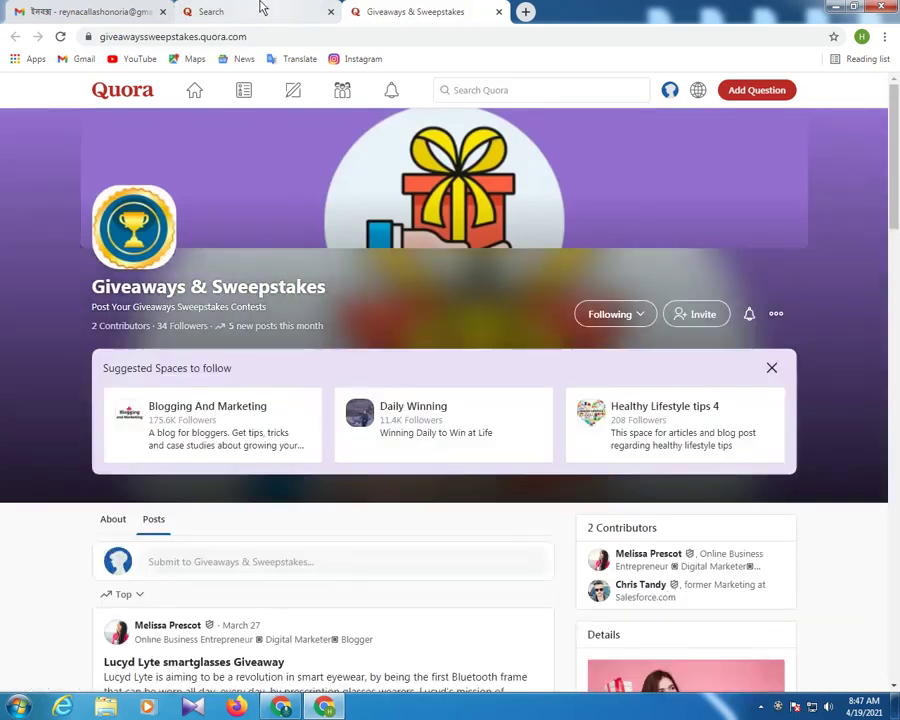
left_click(260, 10)
left_click(440, 10)
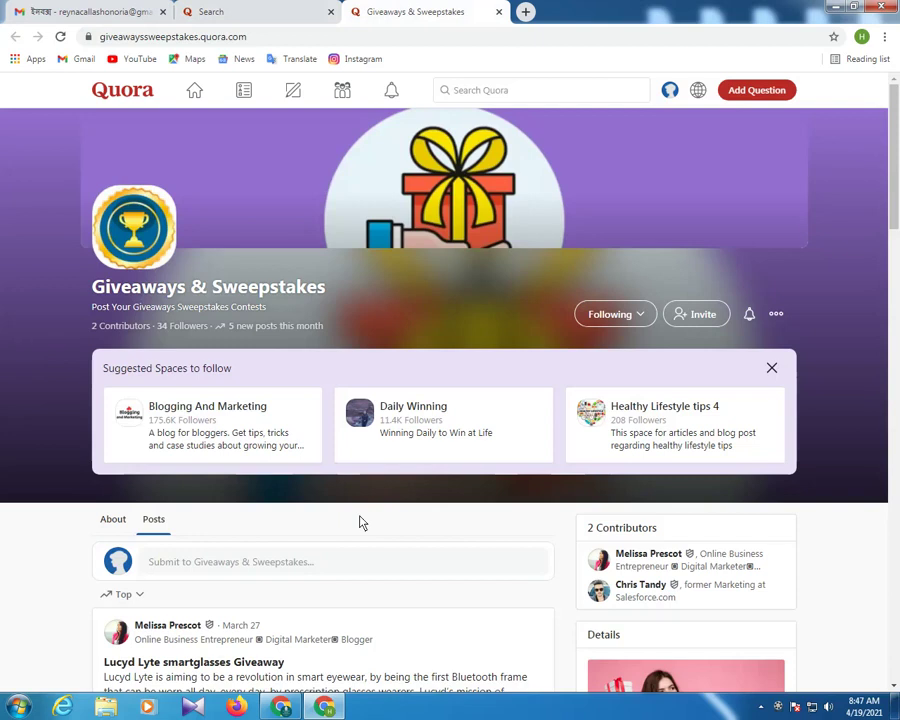
- Check the post submission form of the Giveaways & Sweepstakes Space, close it, and look through the Space's existing posts
scroll(365, 607, "down", 2)
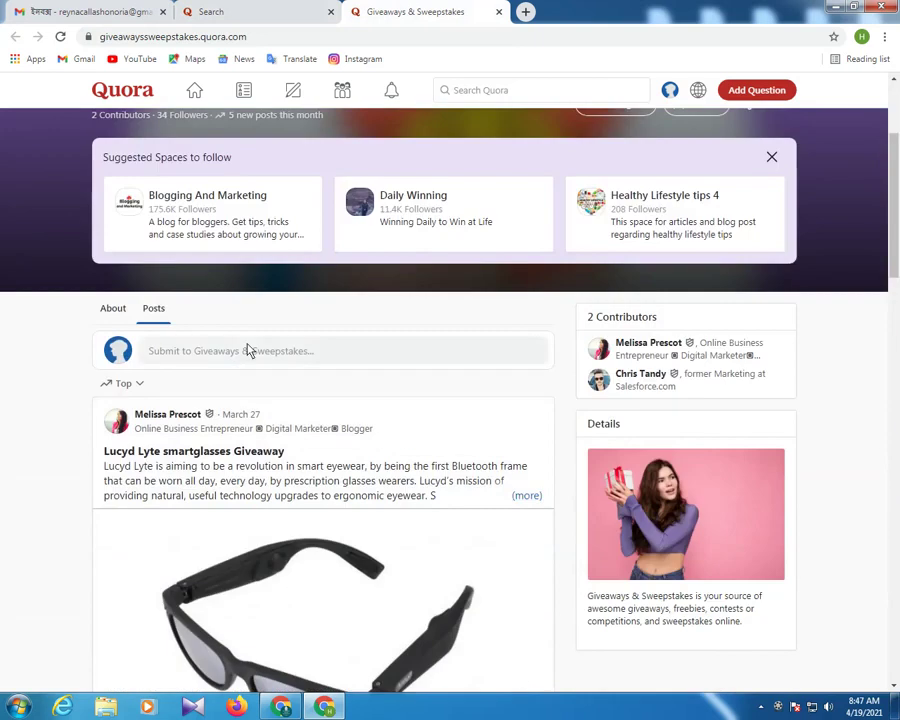
left_click(246, 354)
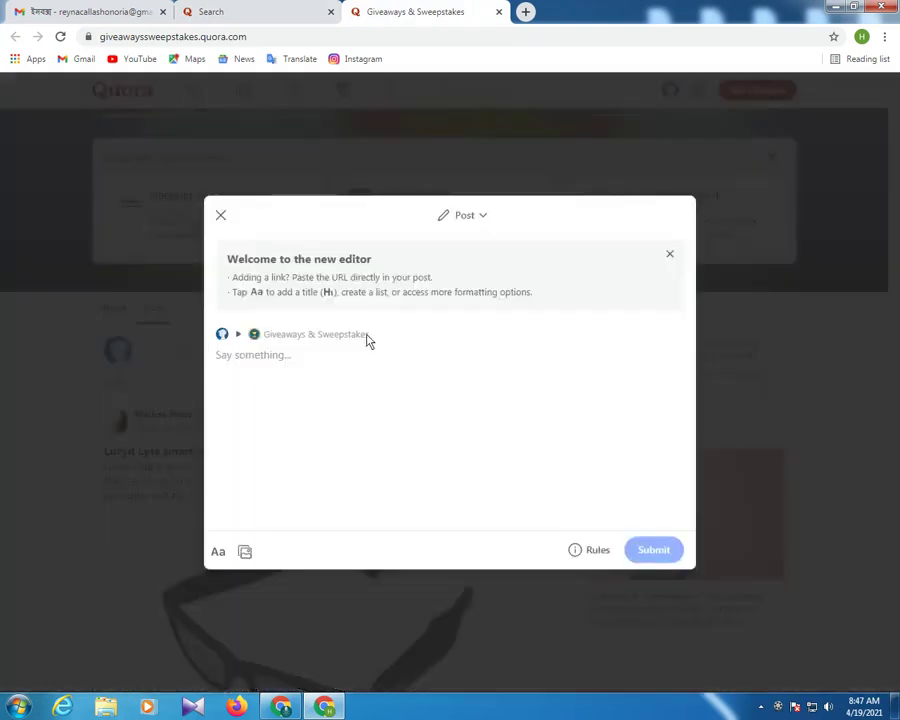
left_click(222, 217)
scroll(336, 406, "down", 8)
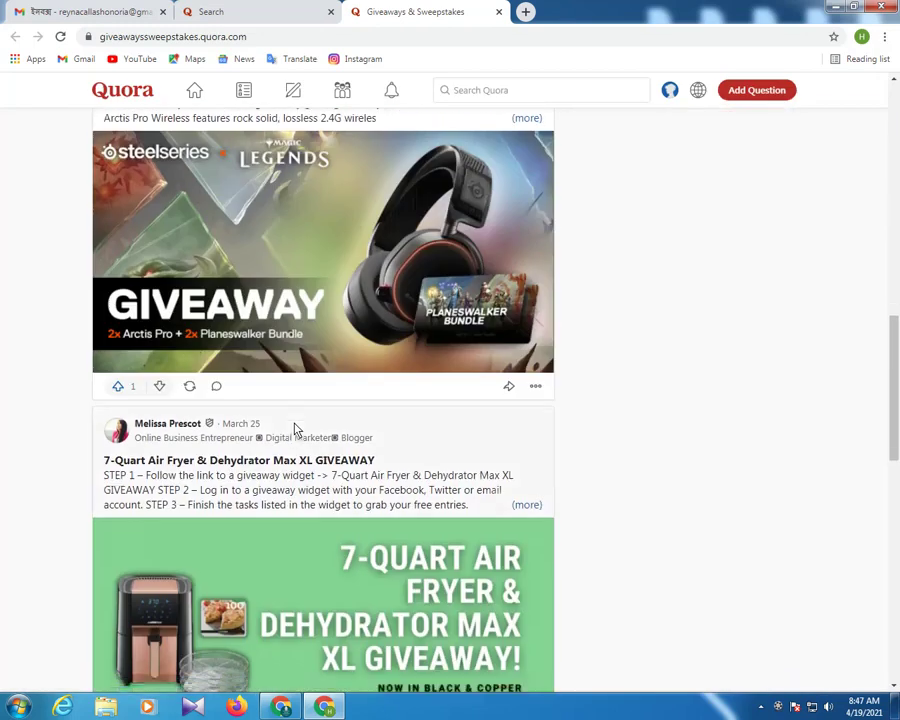
scroll(295, 430, "down", 10)
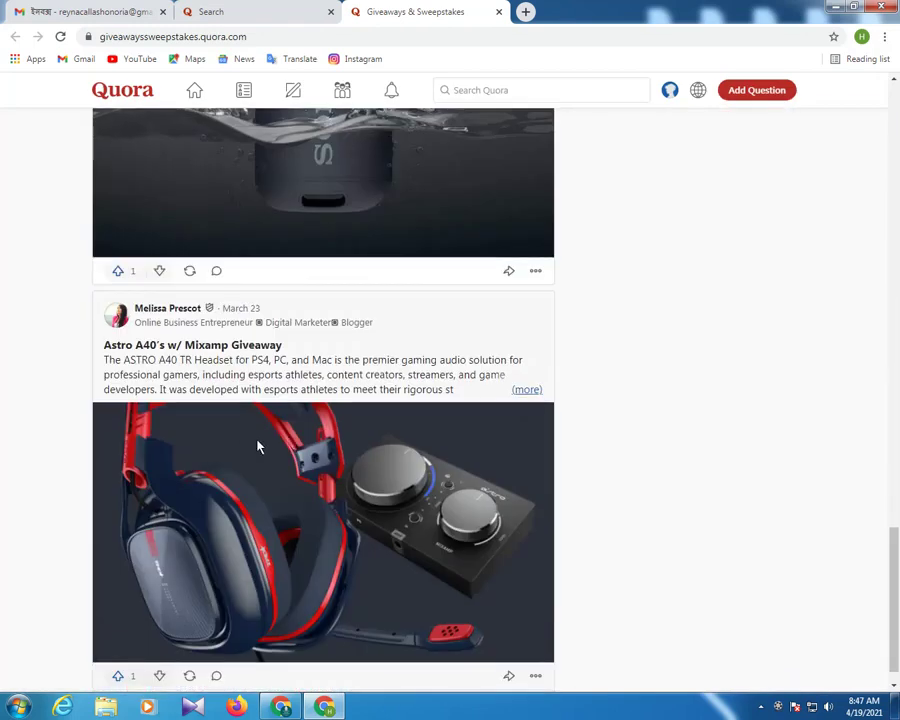
scroll(262, 460, "up", 18)
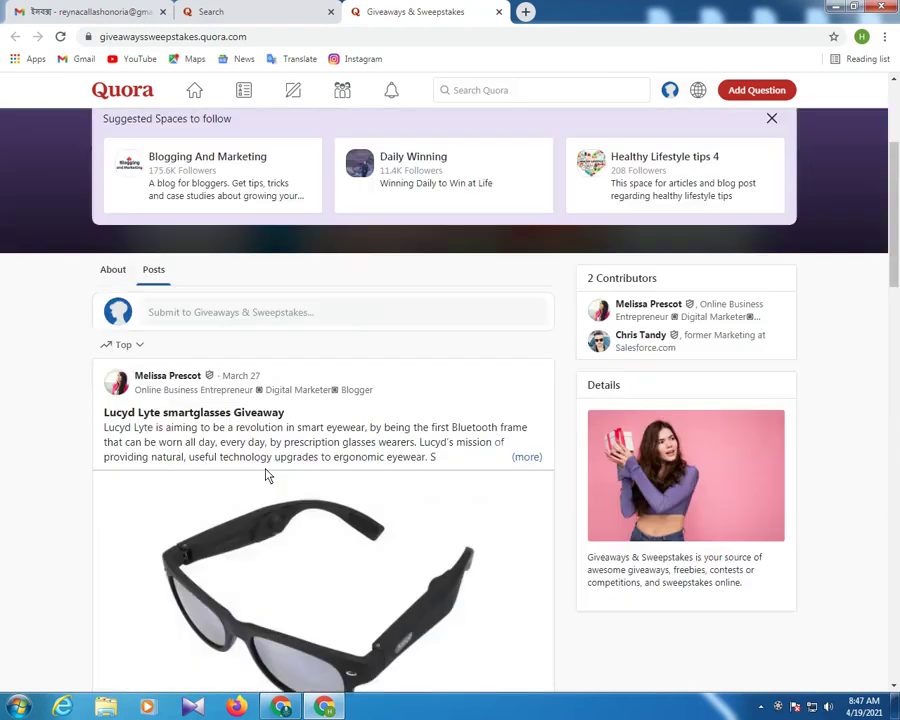
scroll(266, 476, "up", 3)
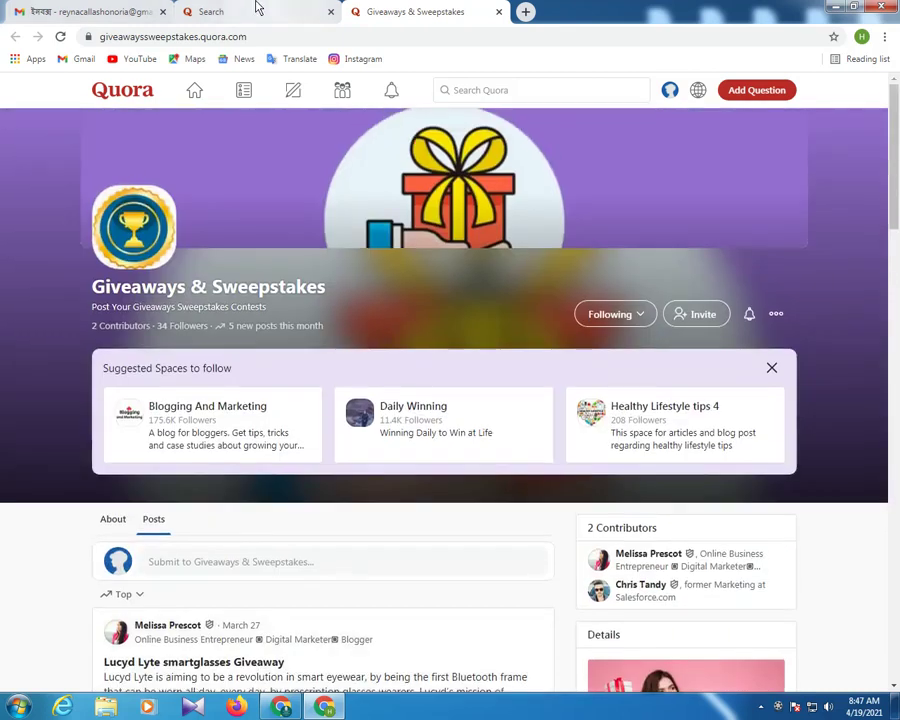
- Return to the Spaces search results, search for "giftcard" instead, and look through the whole list of matching Spaces
left_click(257, 10)
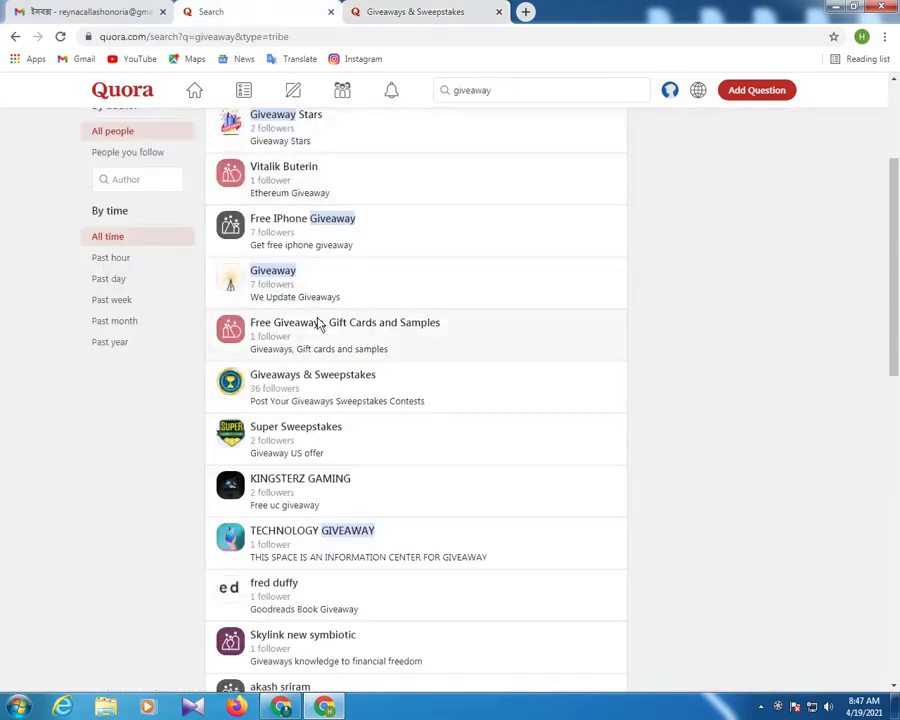
scroll(320, 323, "up", 3)
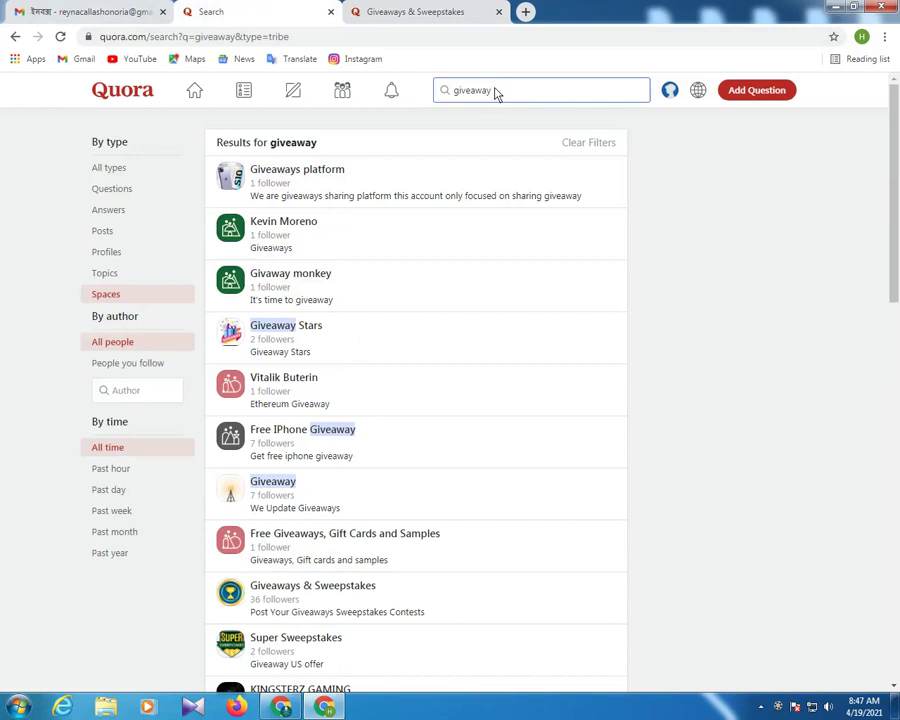
left_click_drag(483, 92, 456, 92)
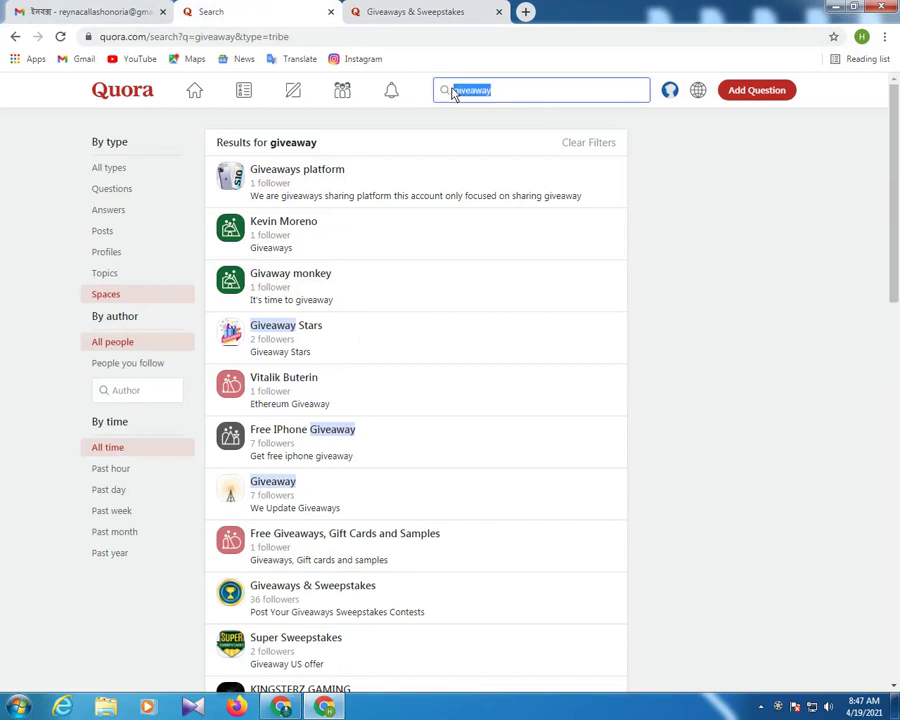
type("g")
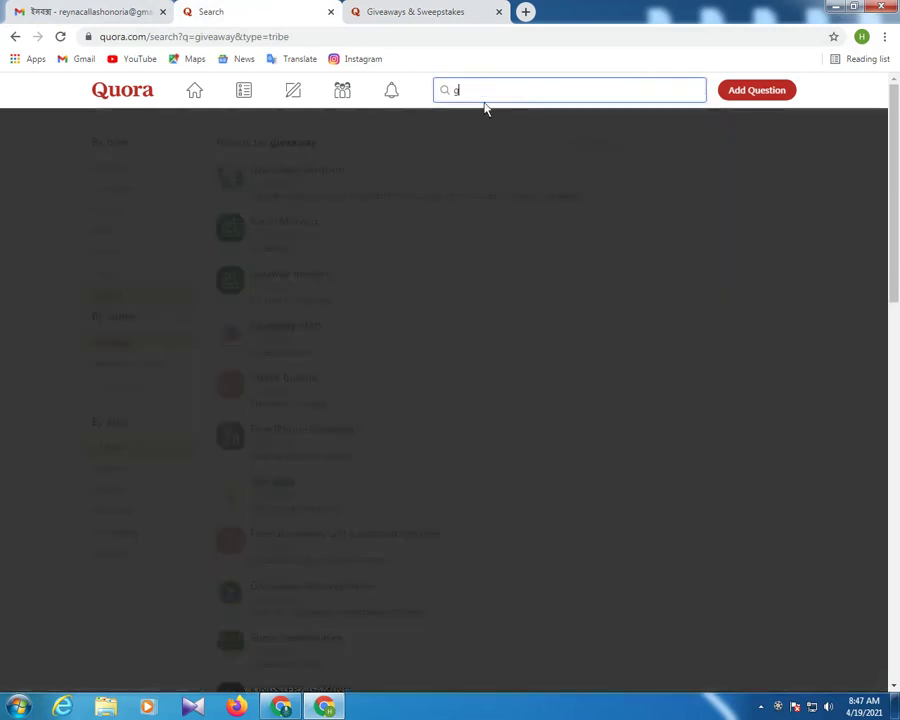
type("iftcard")
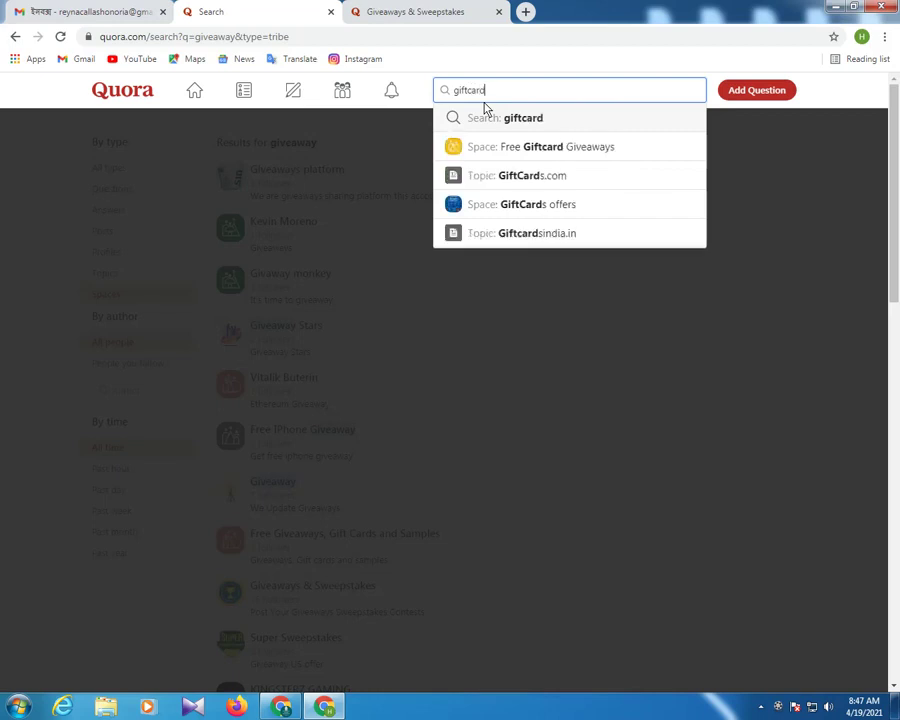
left_click(485, 110)
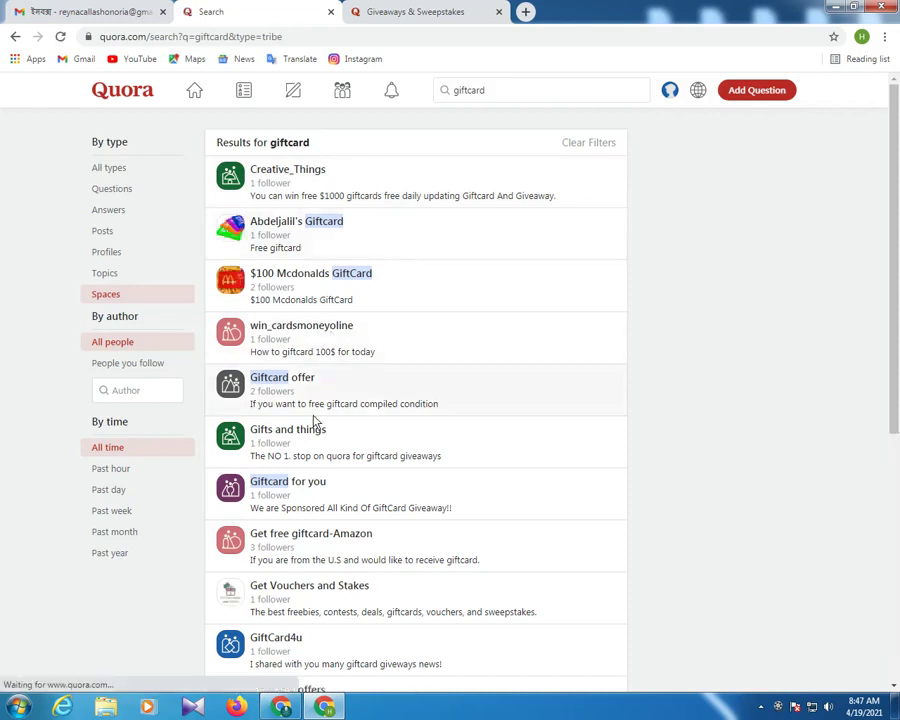
scroll(310, 465, "down", 2)
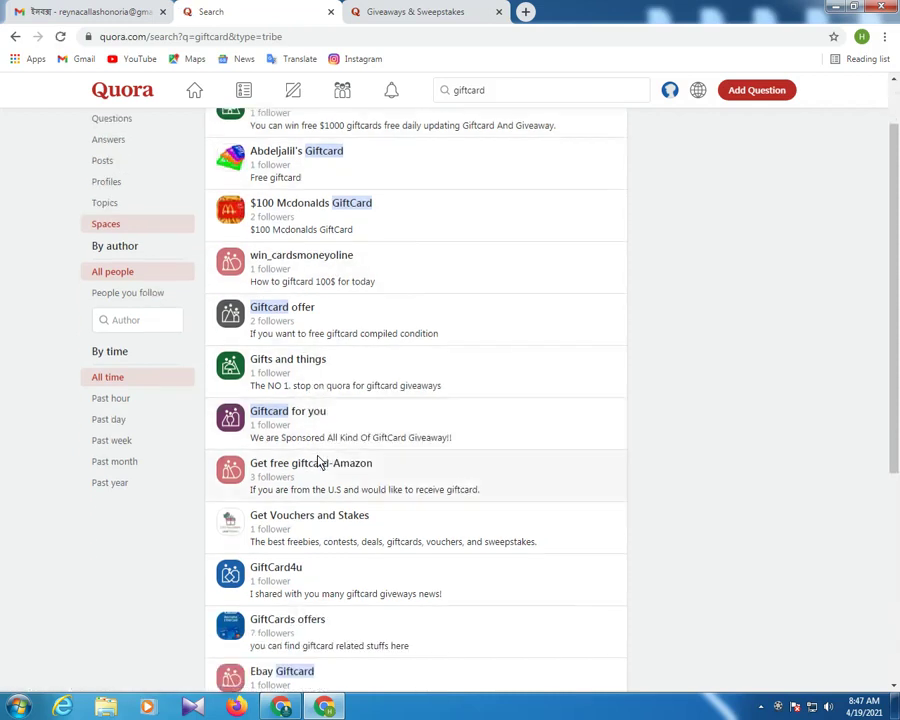
scroll(320, 462, "down", 3)
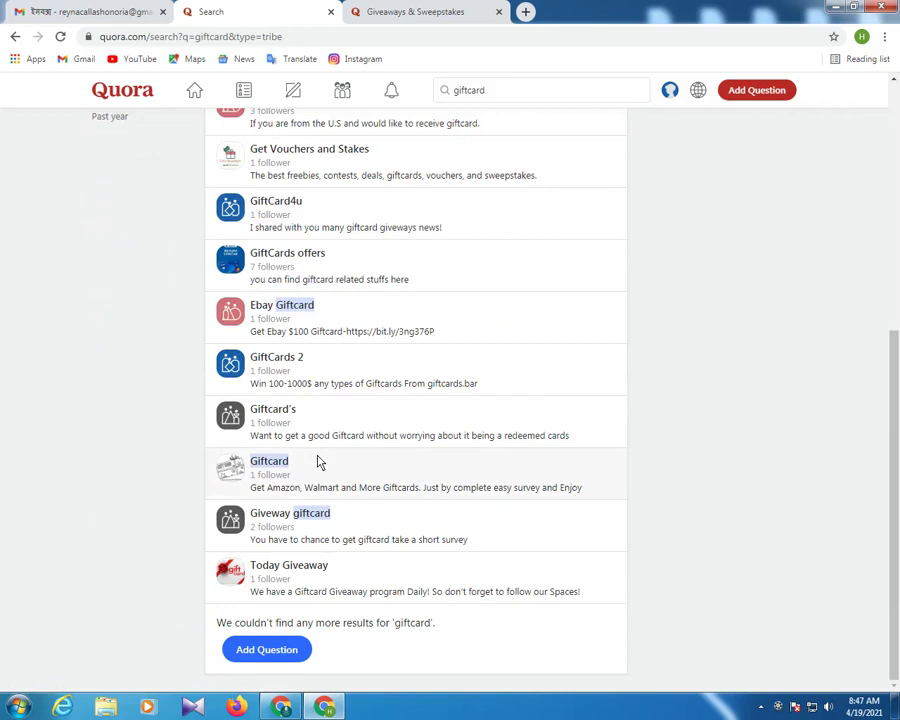
scroll(318, 462, "up", 5)
- Extend the Spaces search to "giftcard giveaway" and follow the Free Giftcard Giveaways Space
left_click(488, 91)
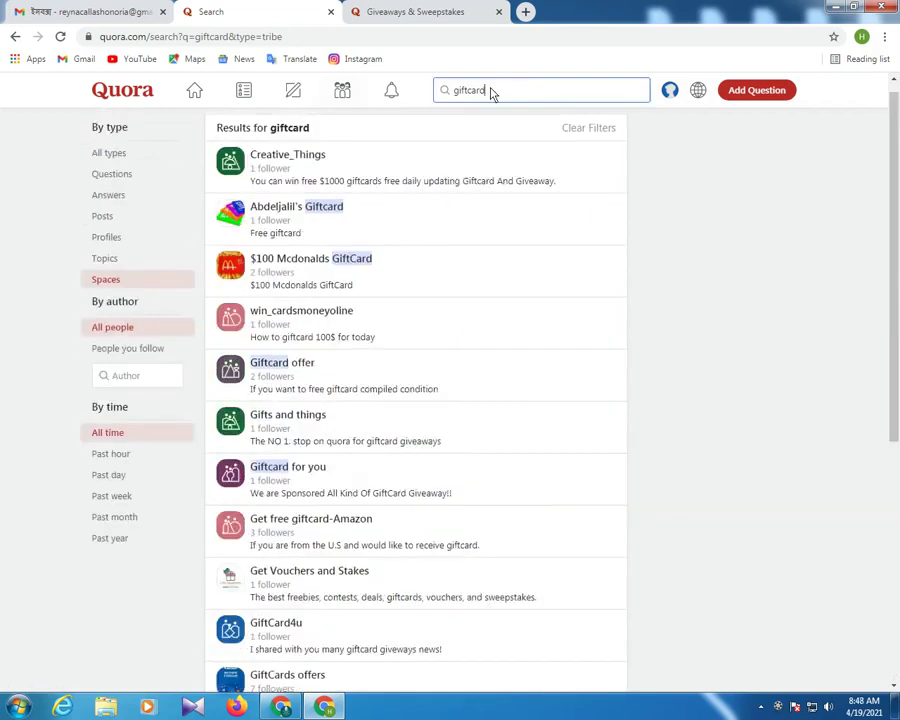
type("g")
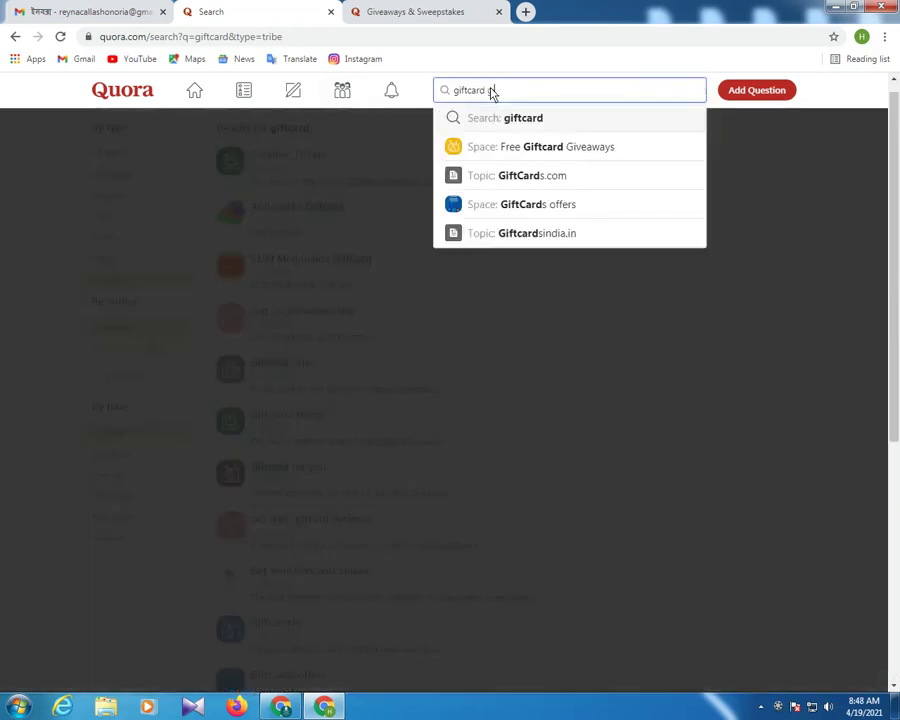
type("iveaway")
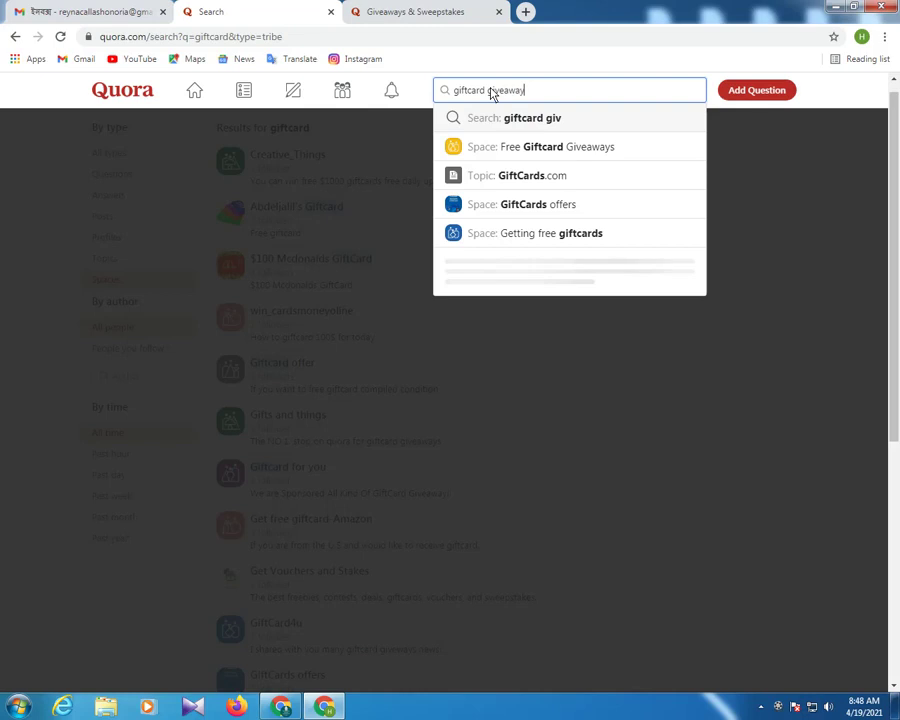
key("Return")
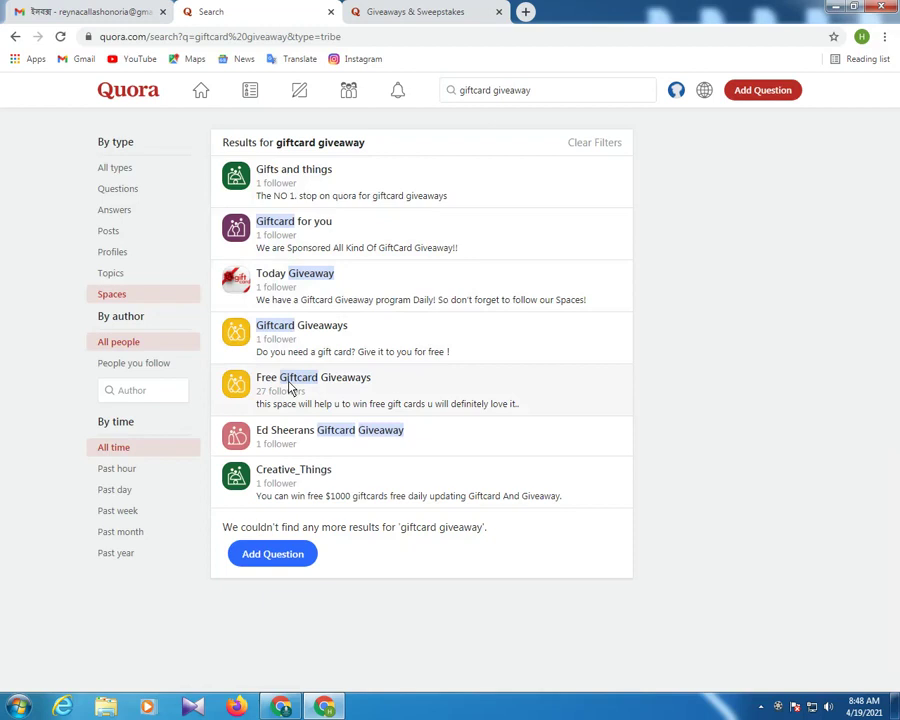
left_click(290, 388)
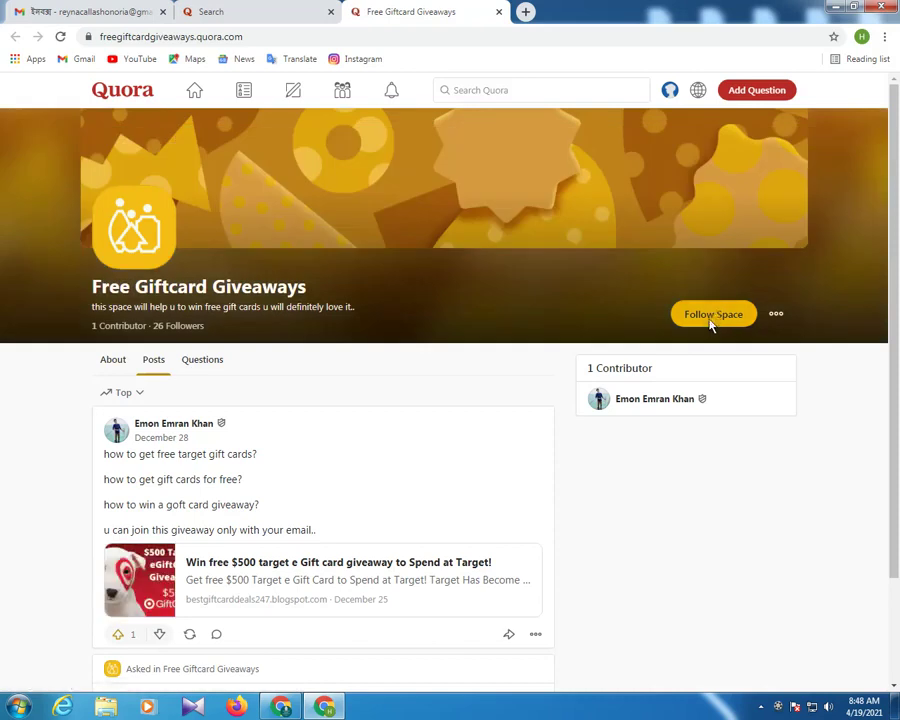
left_click(690, 315)
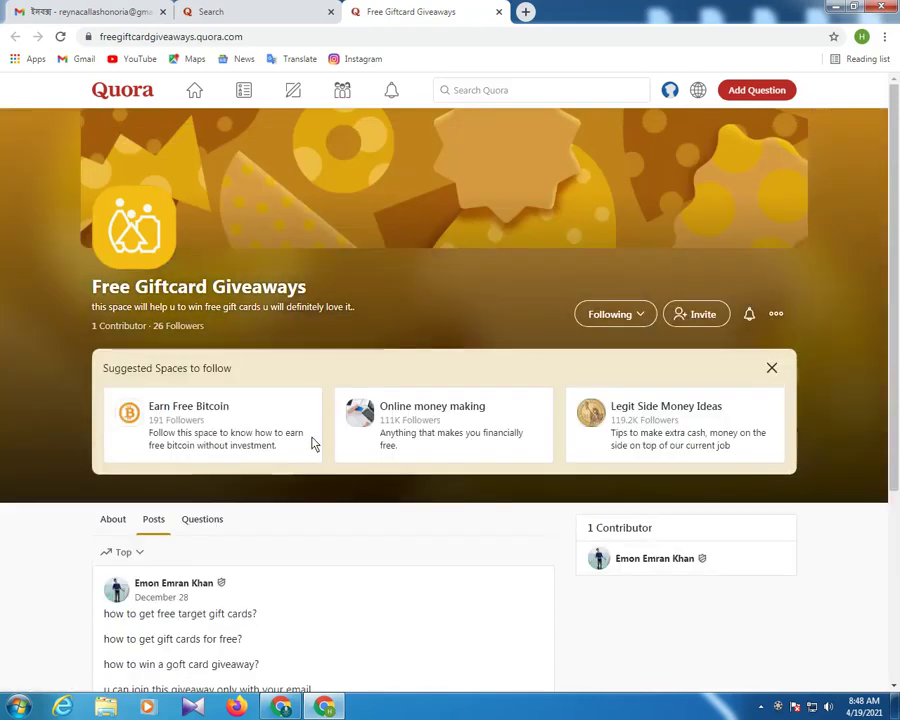
- Look through the posts in the Free Giftcard Giveaways Space, and close its tab to return to the search results
scroll(314, 440, "down", 2)
scroll(240, 370, "down", 1)
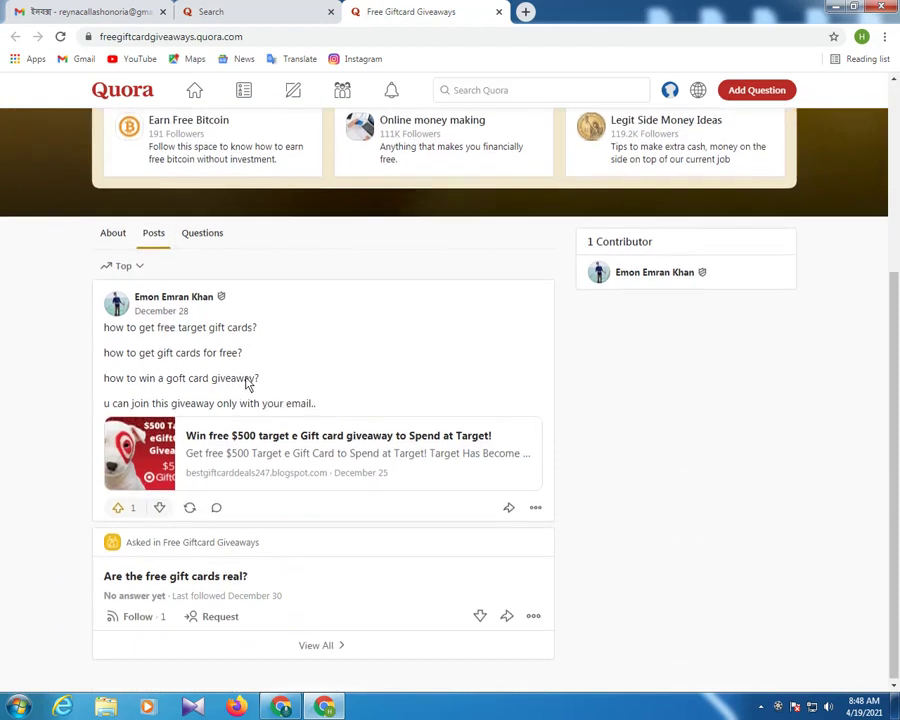
scroll(264, 399, "up", 3)
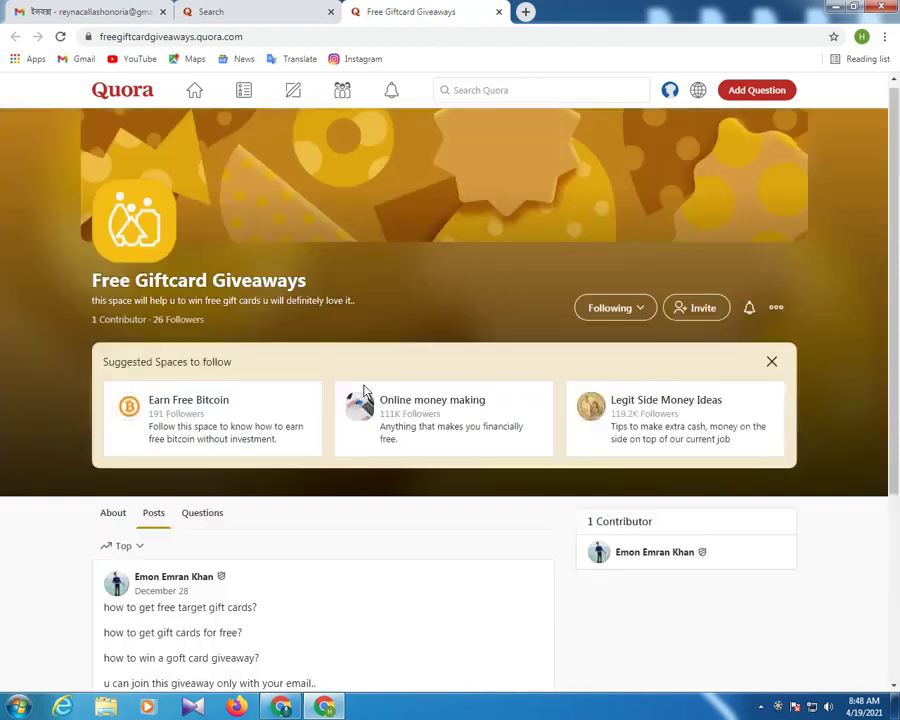
scroll(250, 410, "down", 2)
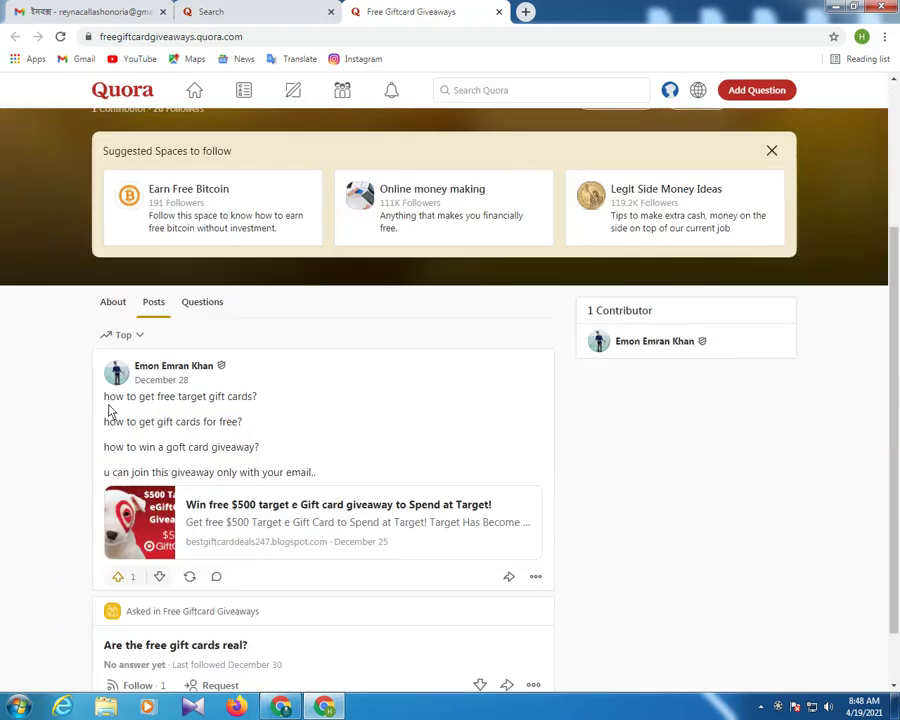
left_click(235, 10)
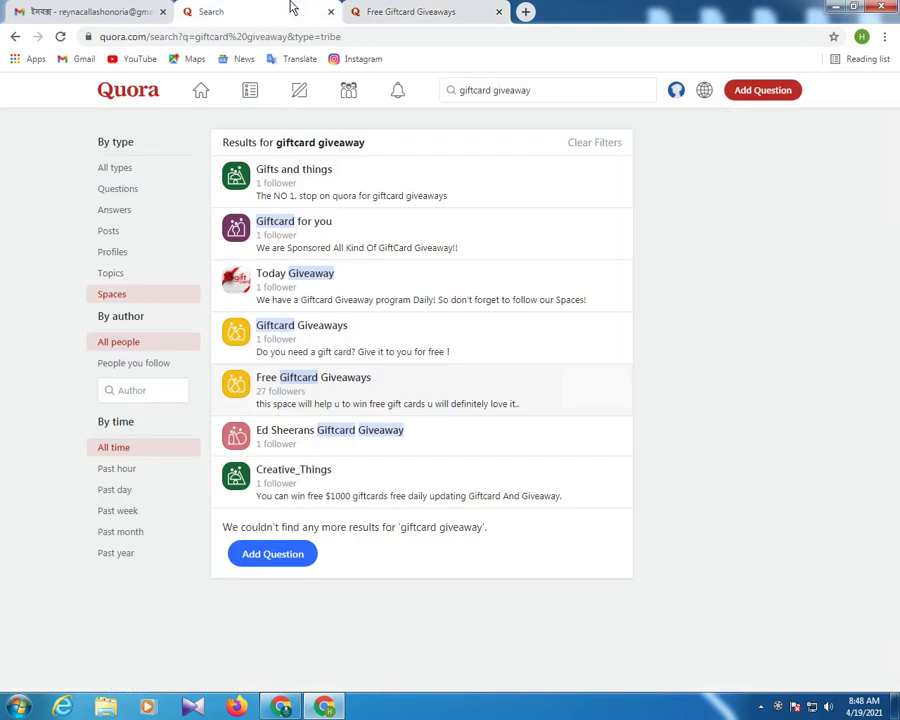
left_click(497, 13)
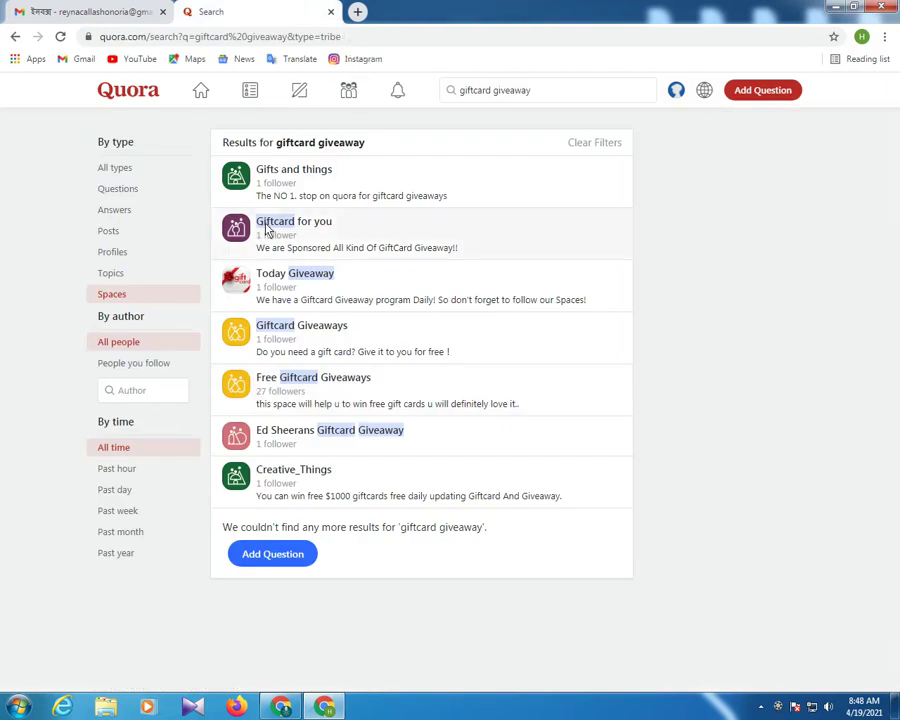
- Replace the Spaces search term with "contests" and run the search
left_click(547, 94)
left_click_drag(547, 94, 462, 92)
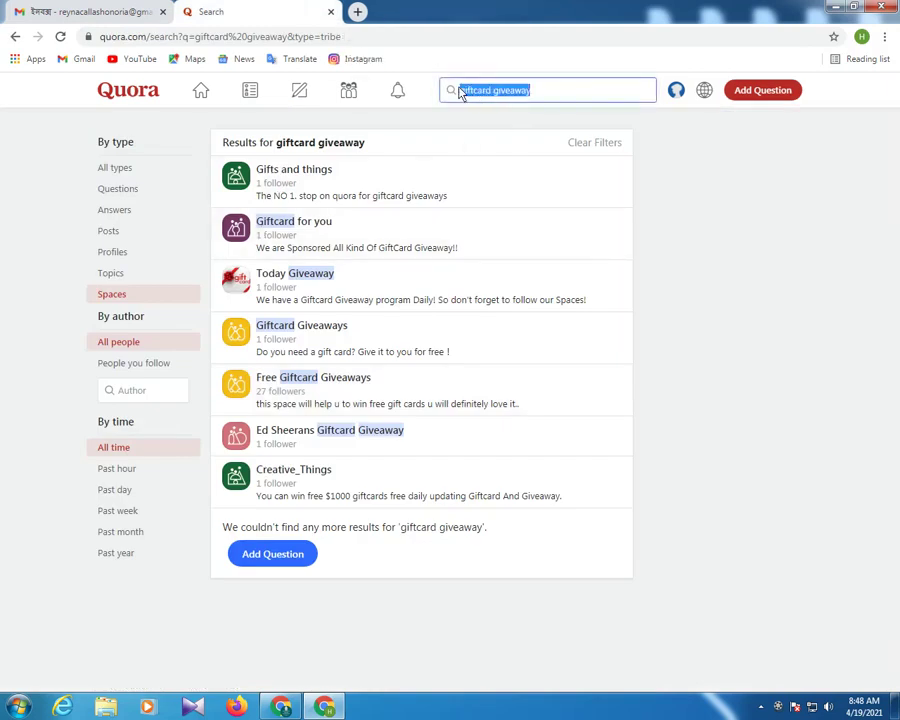
key("BackSpace")
type("conte")
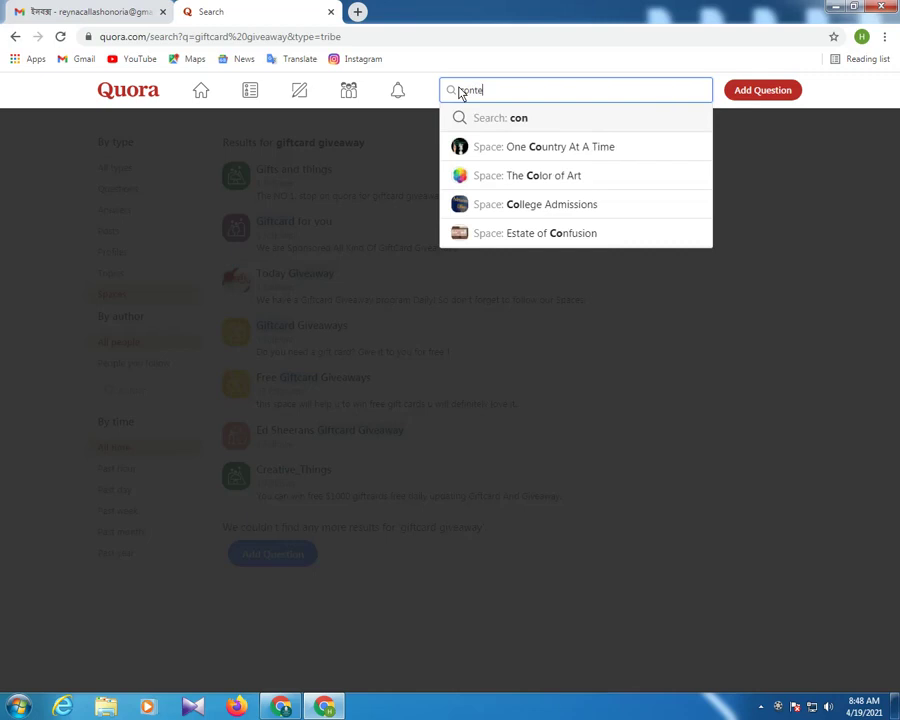
type("st")
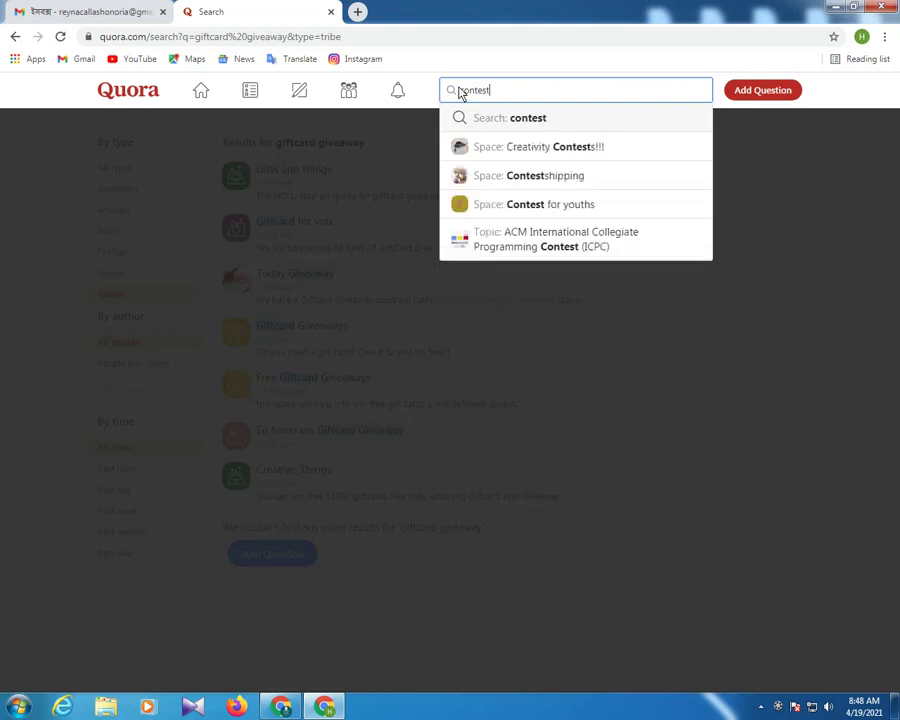
type("s")
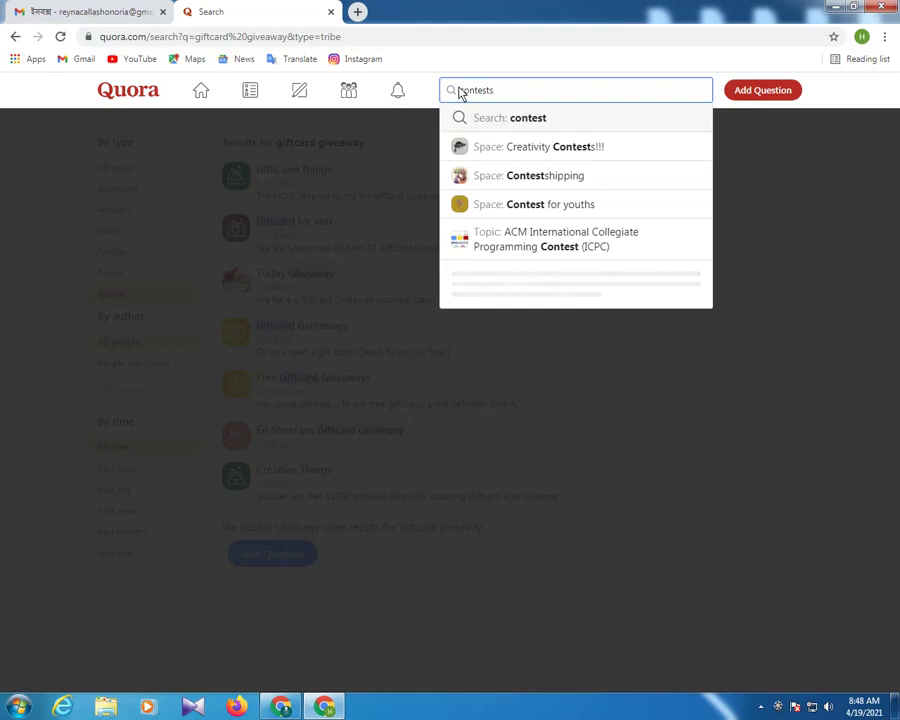
key("Return")
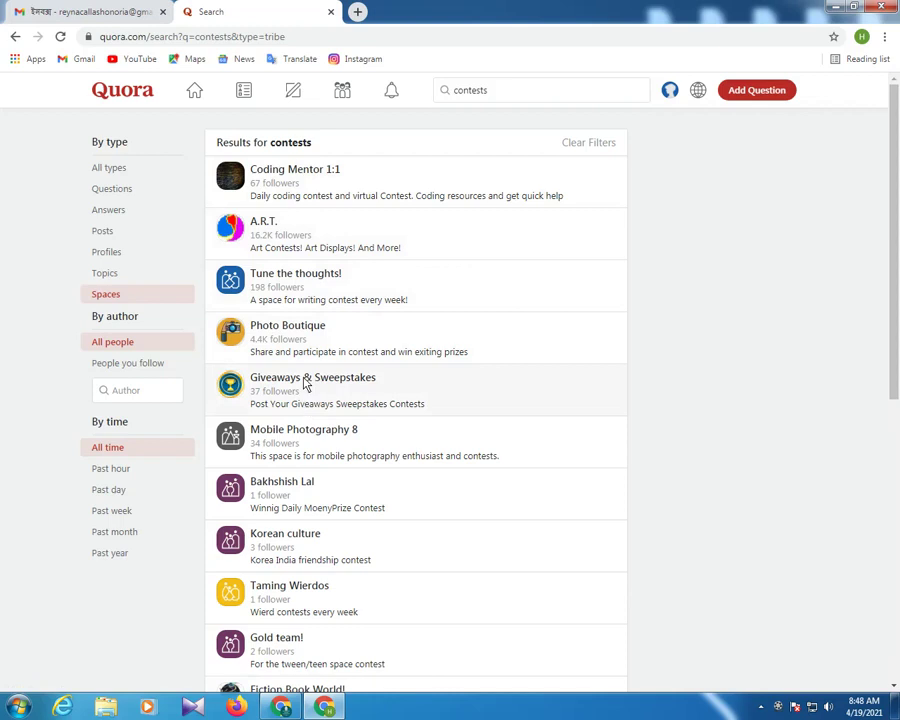
- Look through the whole list of Spaces matching "contests" and return to its beginning
scroll(304, 450, "down", 2)
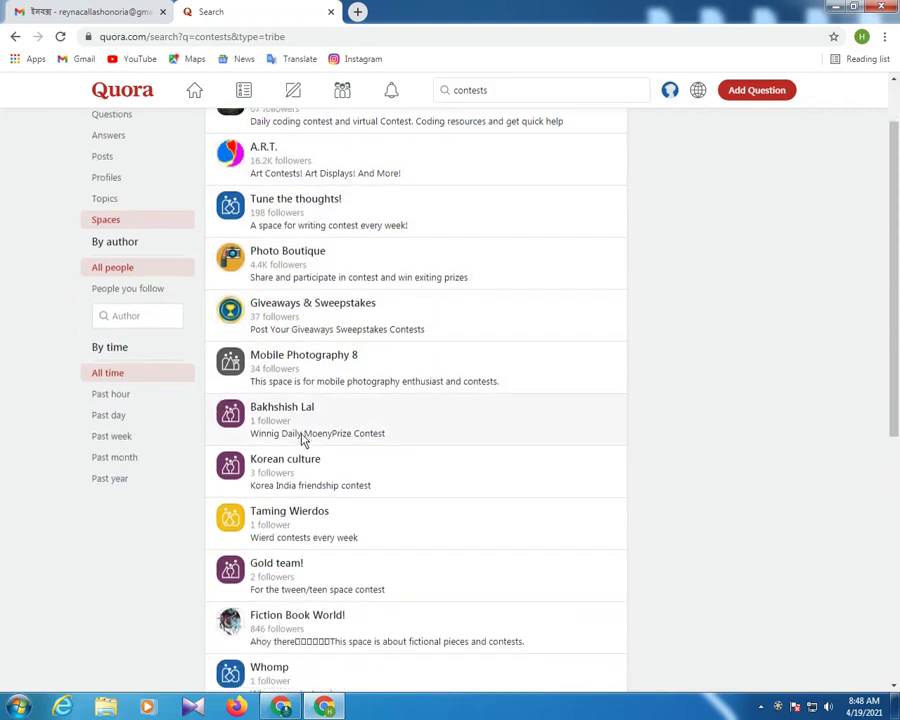
scroll(303, 437, "down", 3)
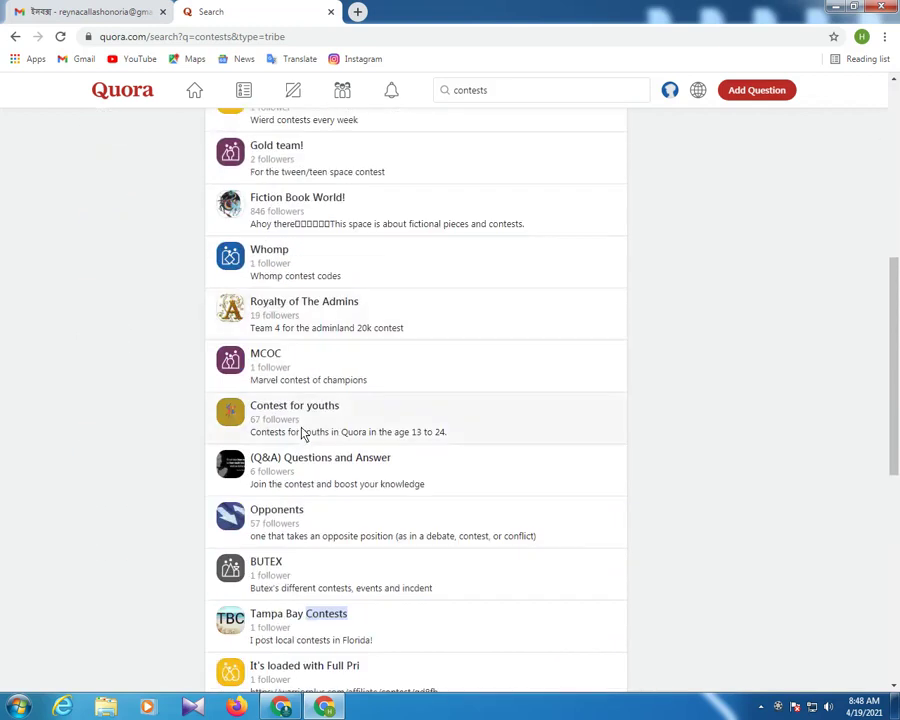
scroll(315, 447, "down", 2)
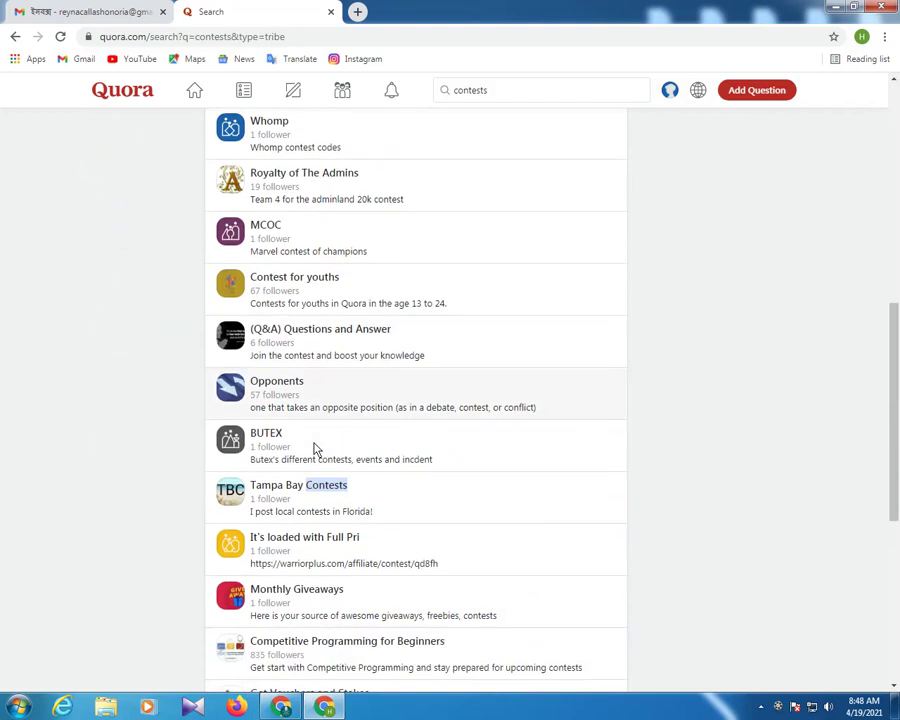
scroll(314, 445, "down", 2)
scroll(305, 404, "down", 2)
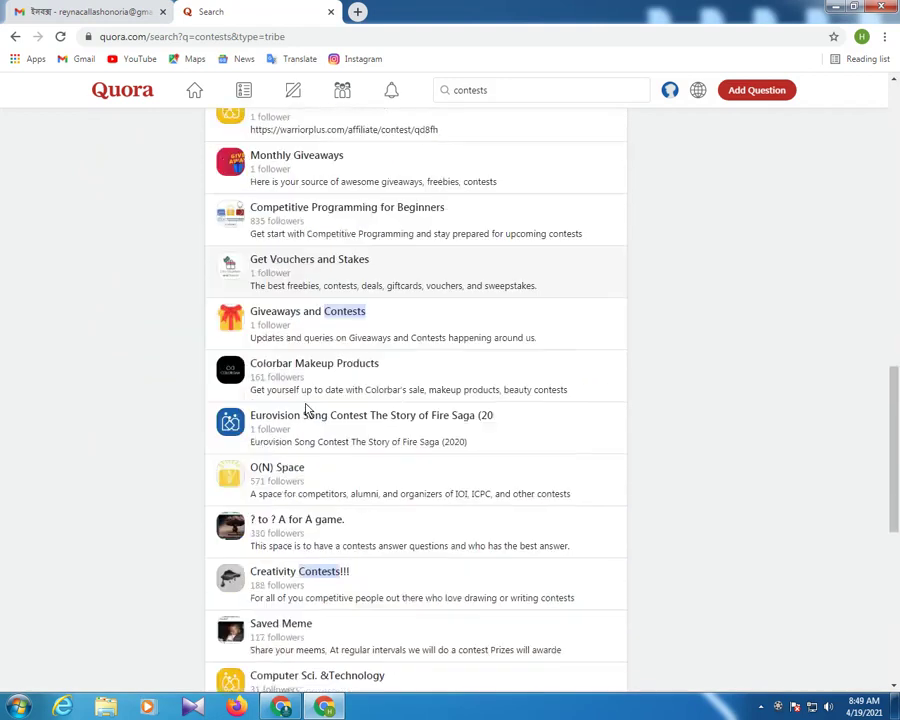
scroll(303, 408, "down", 3)
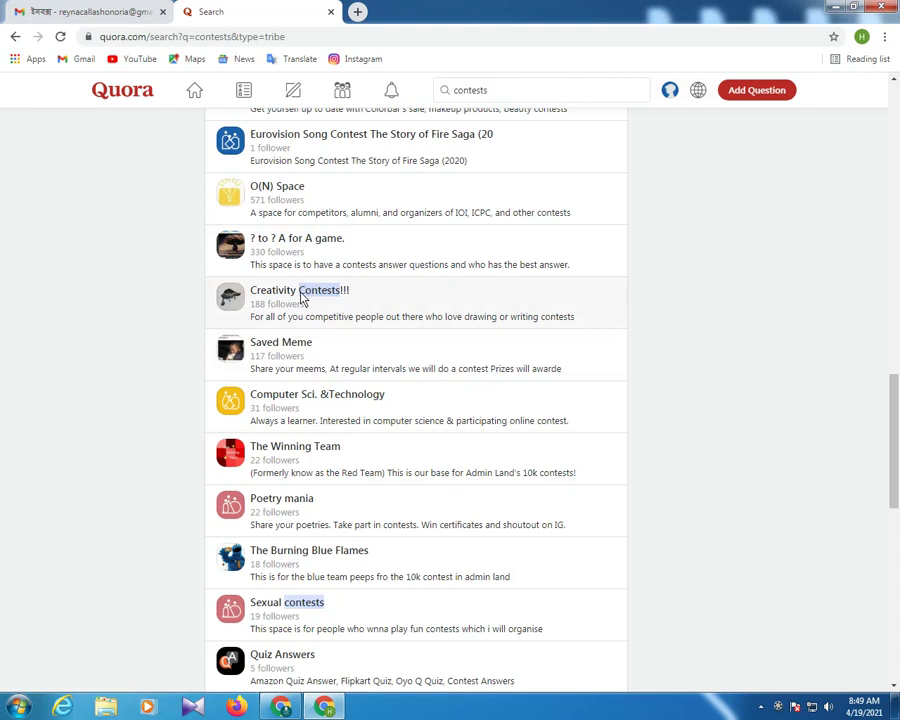
scroll(300, 298, "down", 3)
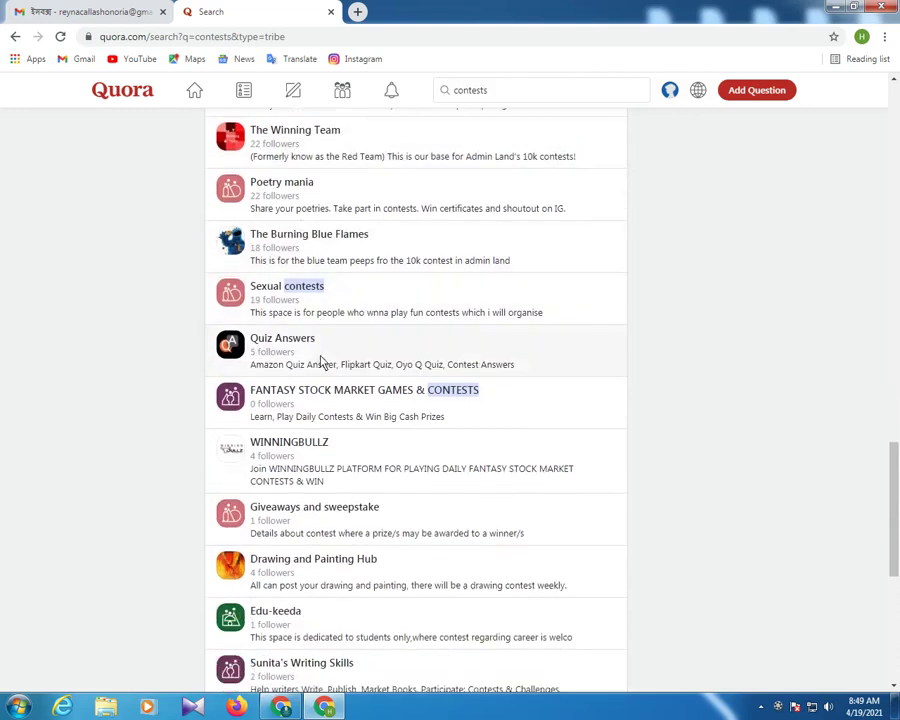
scroll(321, 362, "down", 4)
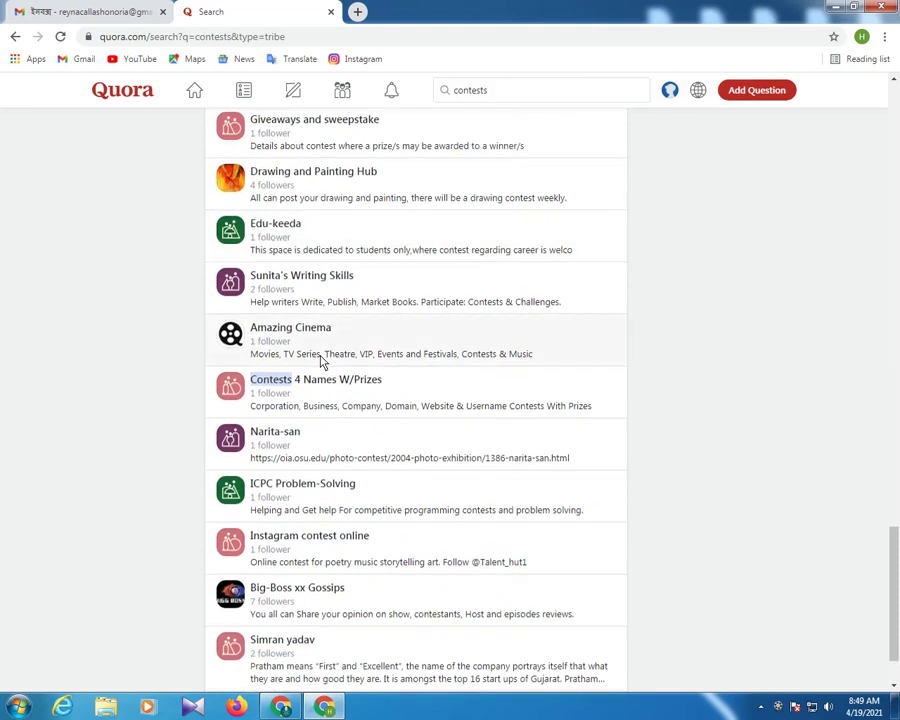
scroll(321, 362, "down", 1)
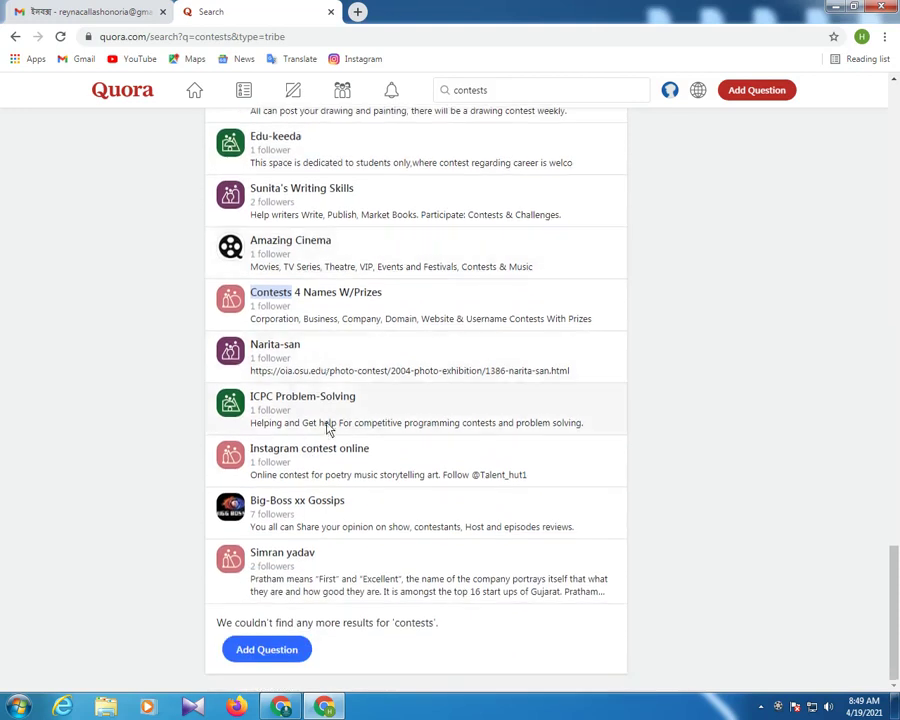
scroll(327, 427, "up", 17)
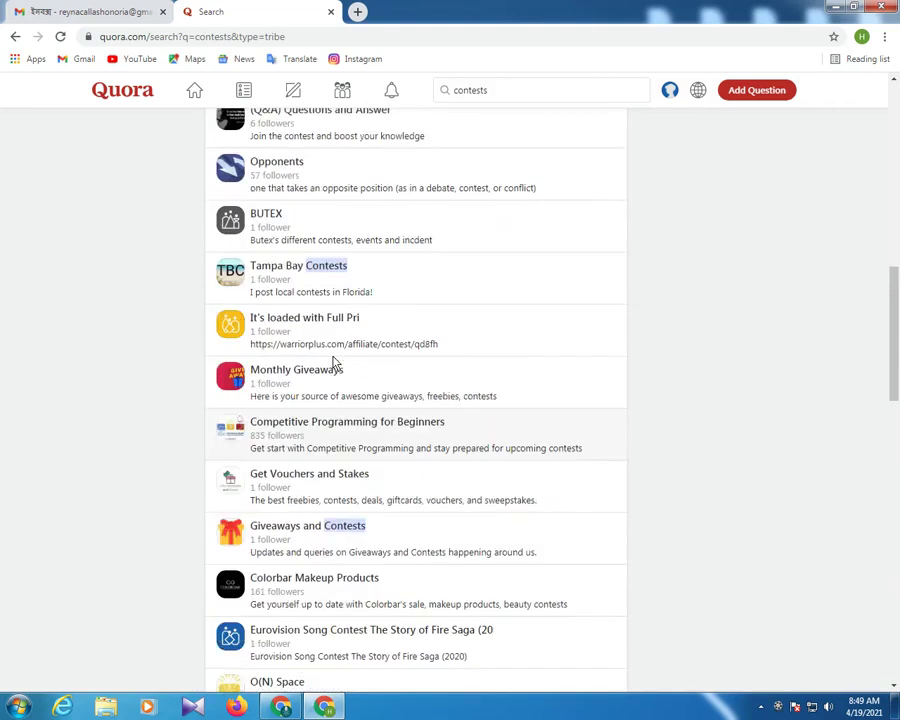
scroll(335, 363, "up", 2)
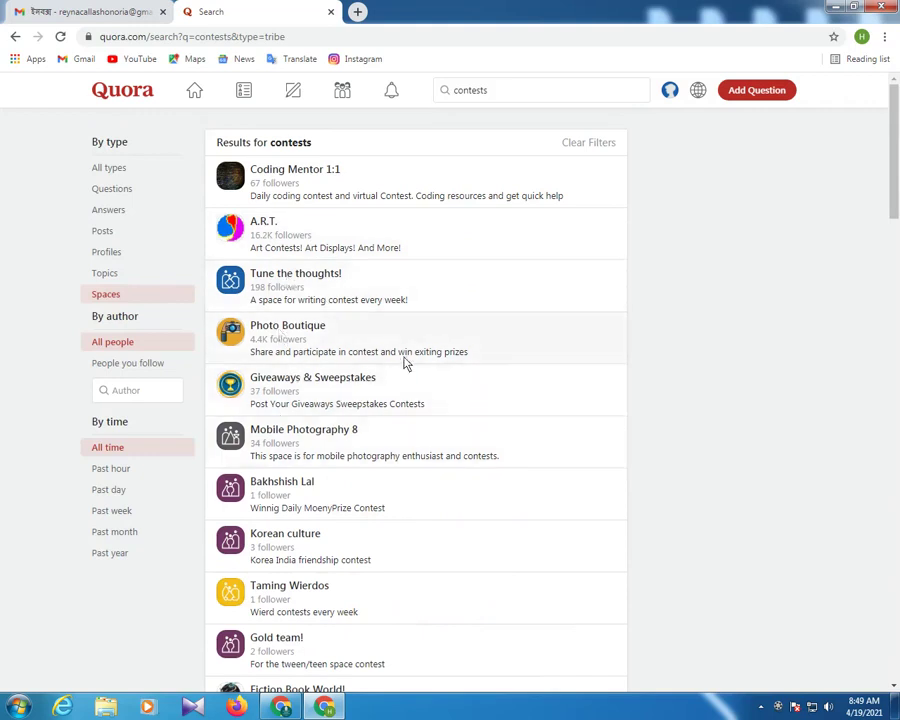
- Open the Photo Boutique Space in a separate tab and go back to the contests search results while it loads
left_click(286, 333)
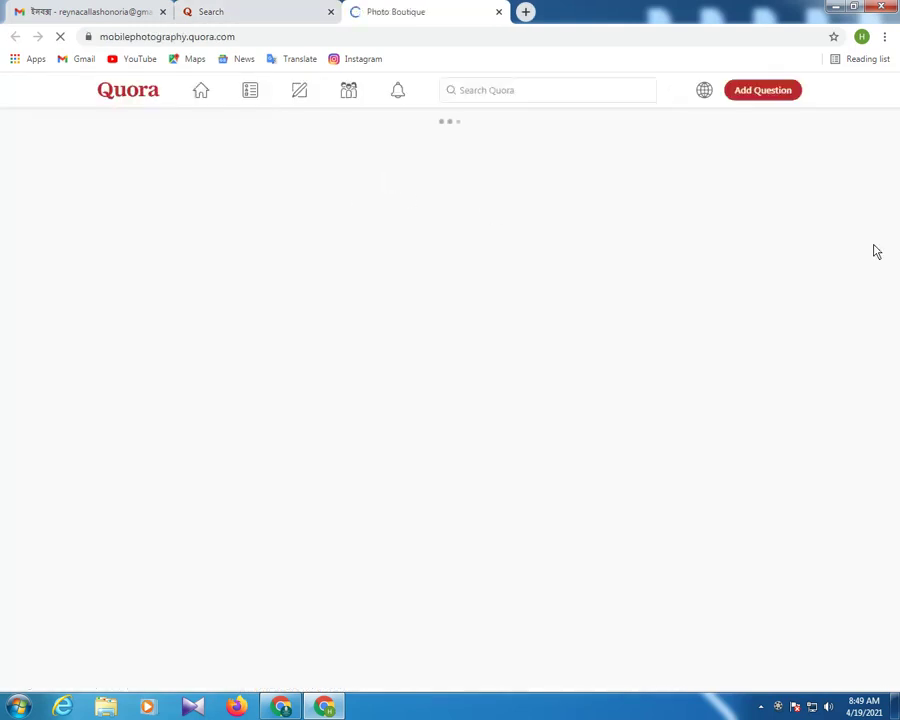
left_click(216, 6)
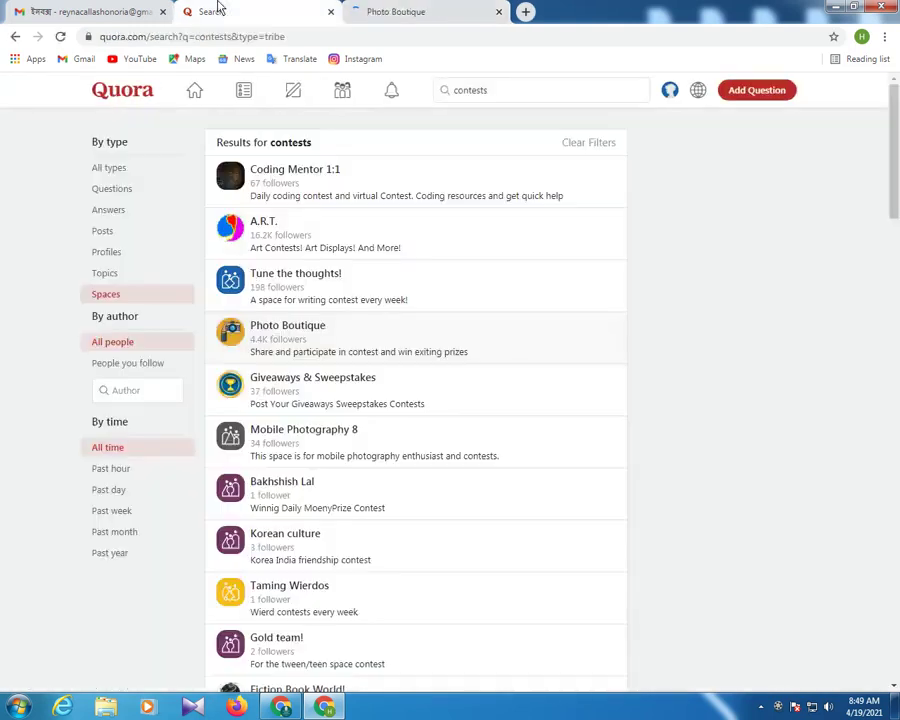
left_click(424, 14)
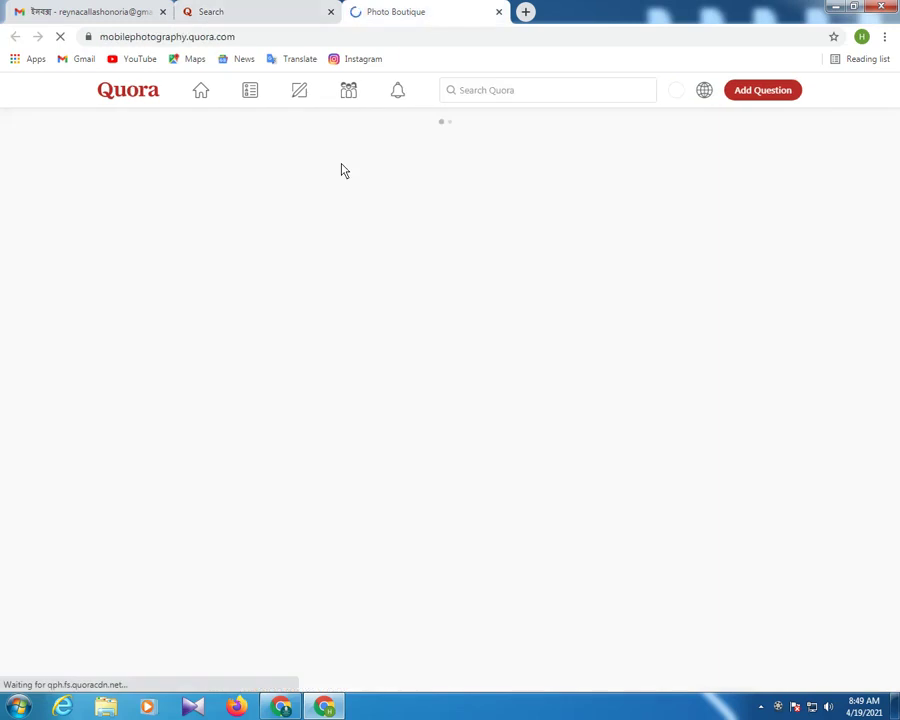
left_click(220, 8)
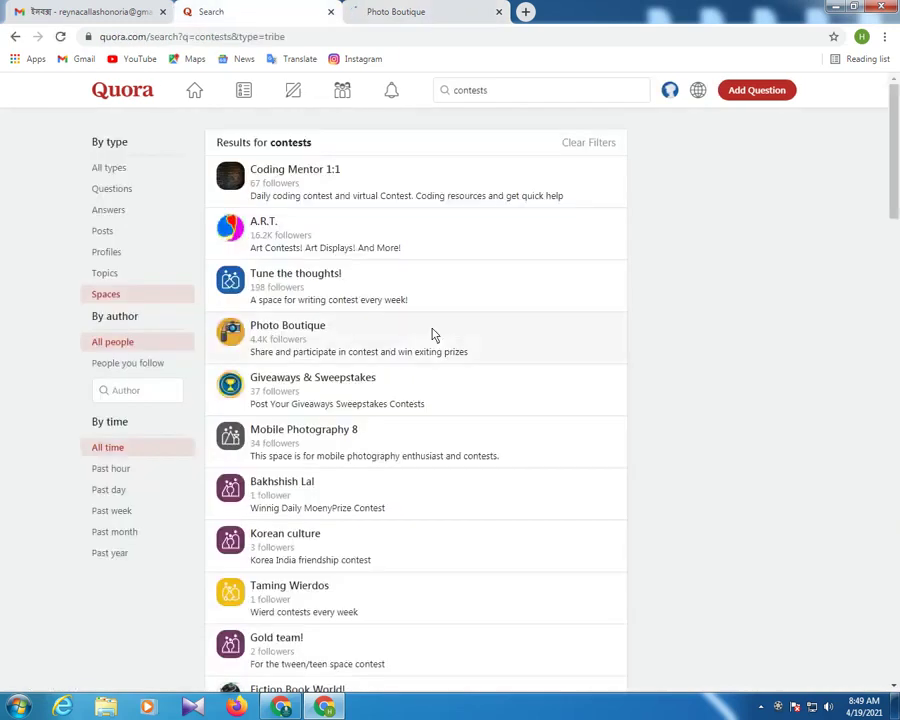
- Examine the contests Spaces in the search results again for other ones worth following
scroll(346, 377, "down", 1)
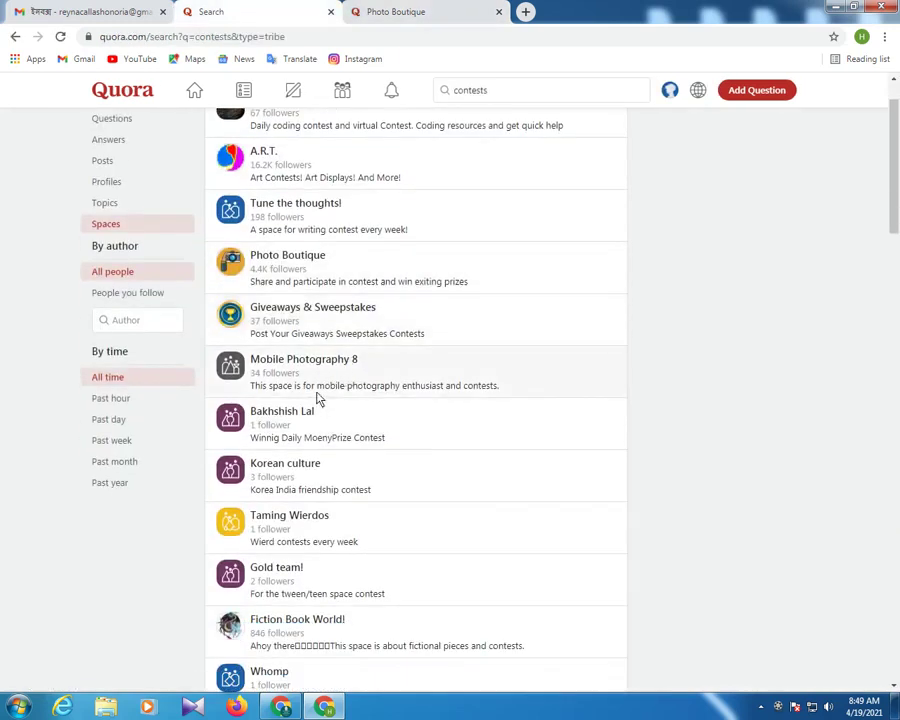
scroll(317, 399, "down", 2)
scroll(317, 399, "down", 2)
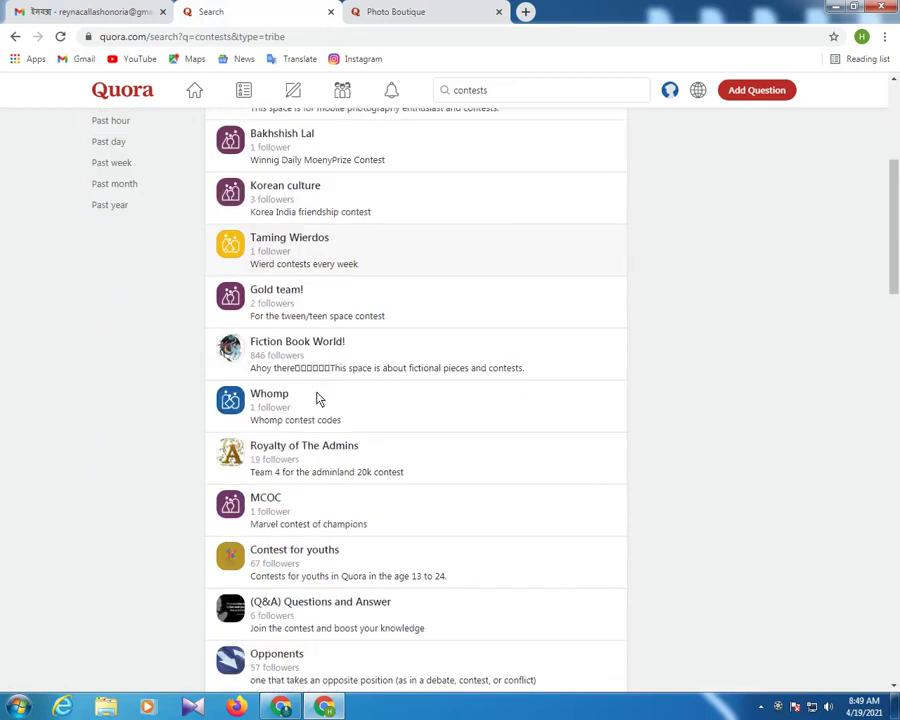
scroll(317, 399, "down", 2)
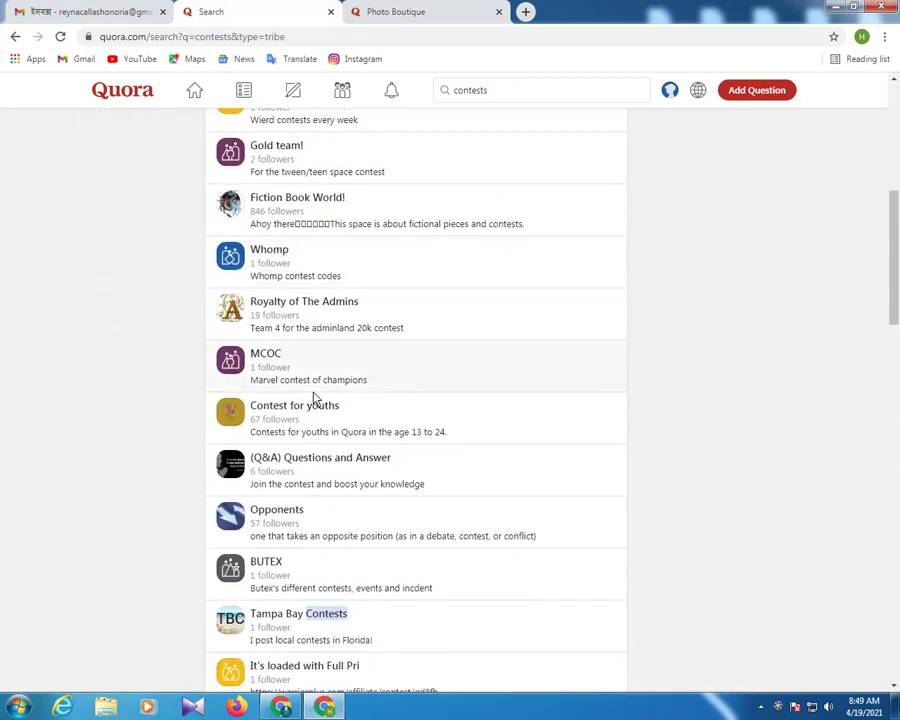
scroll(314, 398, "down", 1)
scroll(314, 398, "down", 2)
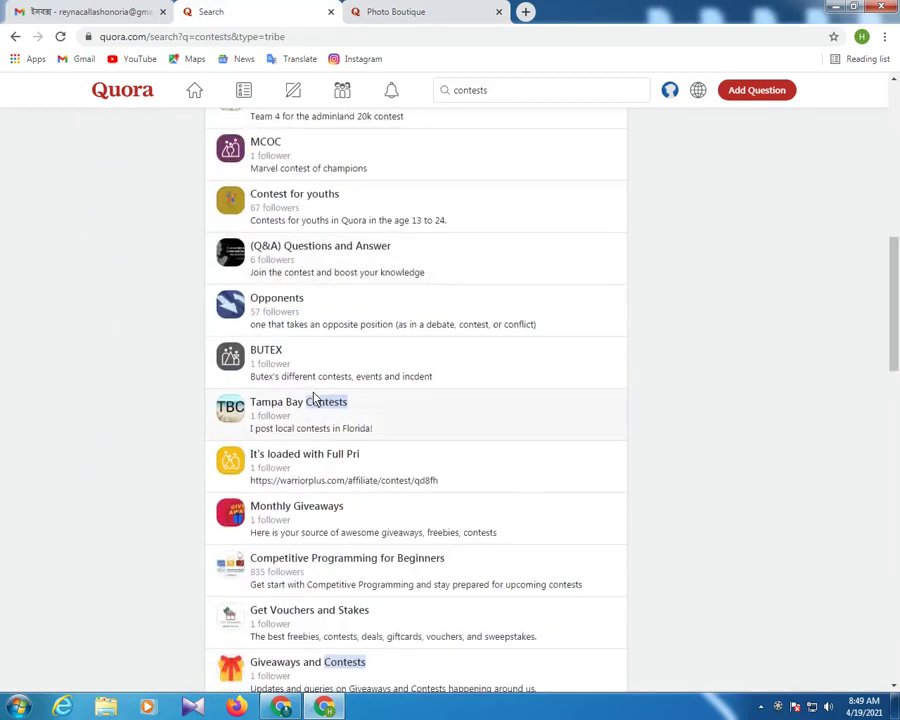
scroll(314, 398, "down", 1)
scroll(314, 398, "down", 1)
scroll(314, 398, "down", 3)
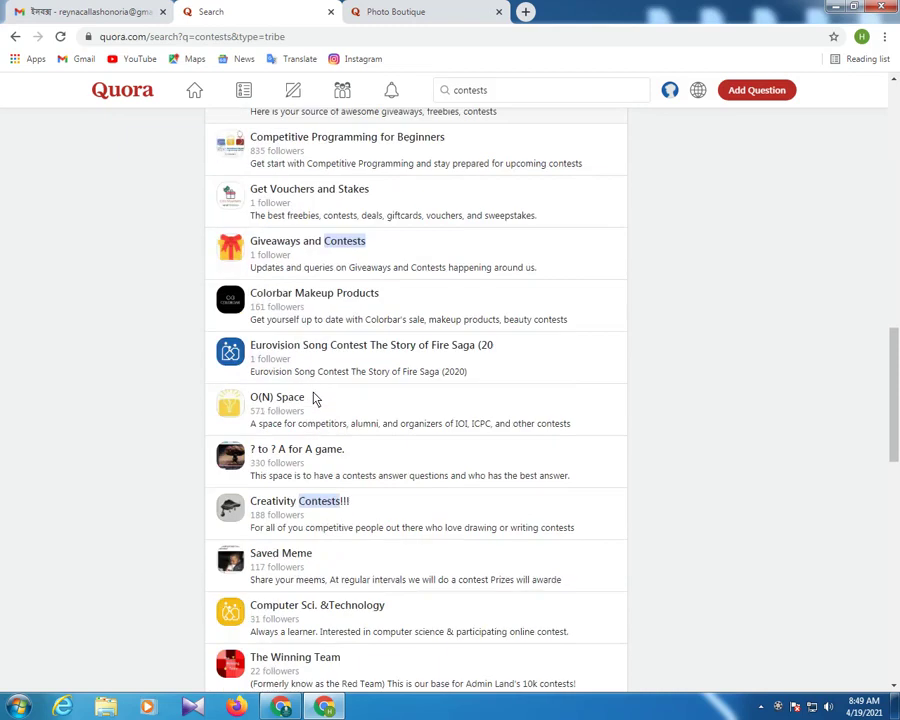
scroll(314, 398, "down", 3)
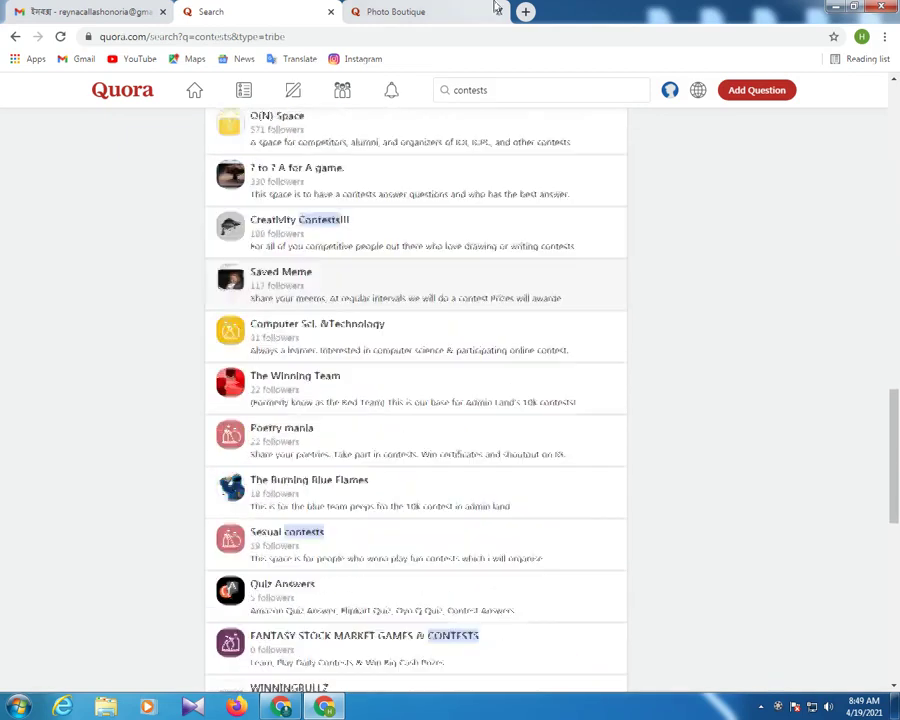
- Follow the Photo Boutique Space and close its tab
left_click(444, 11)
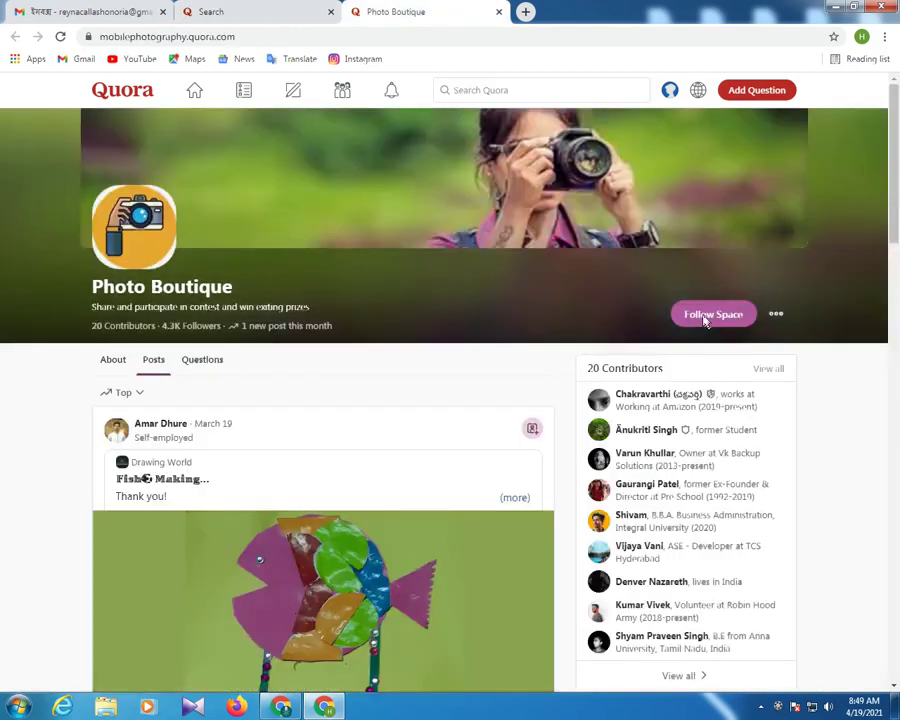
left_click(706, 316)
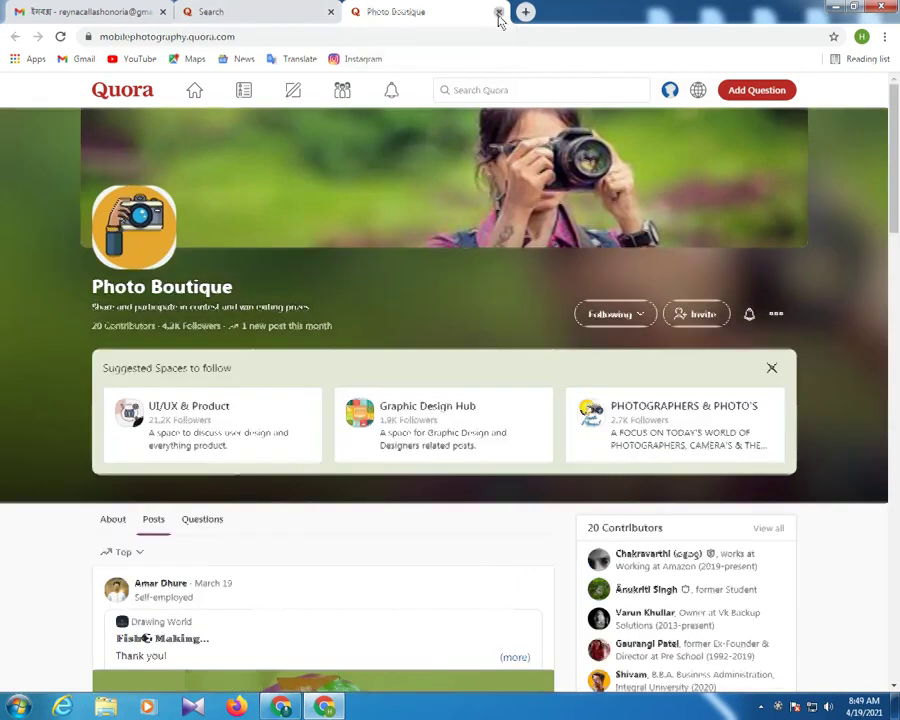
left_click(499, 12)
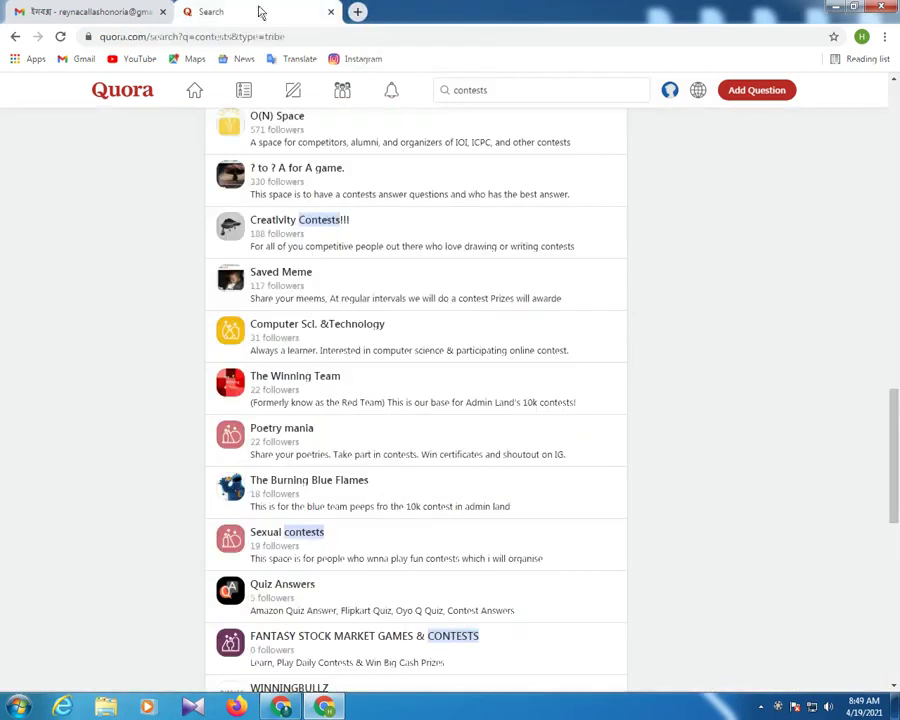
scroll(286, 200, "down", 10)
scroll(380, 230, "up", 10)
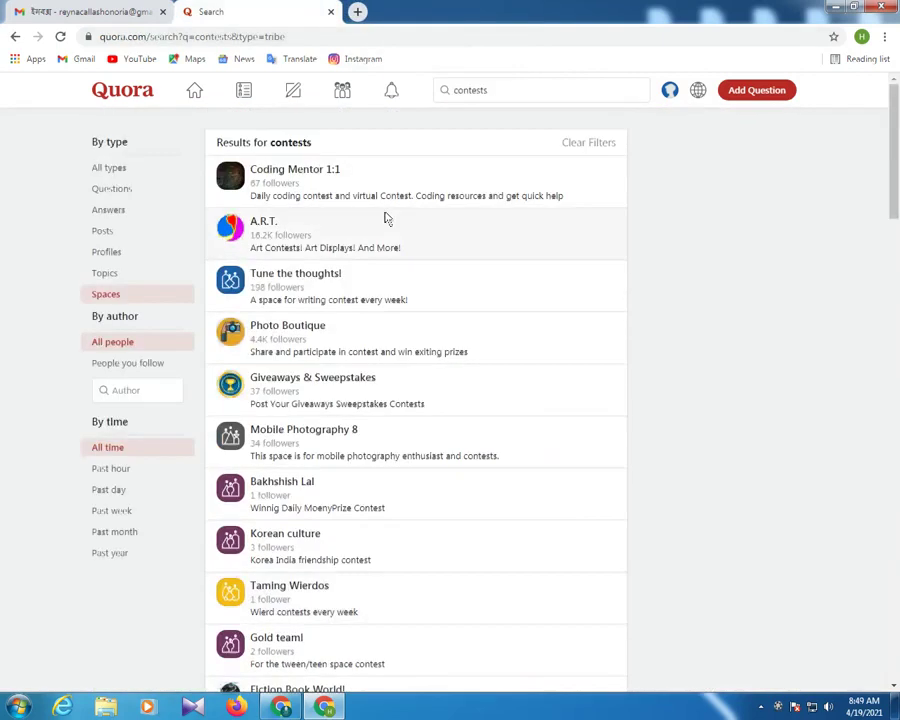
left_click(492, 91)
double_click(448, 94)
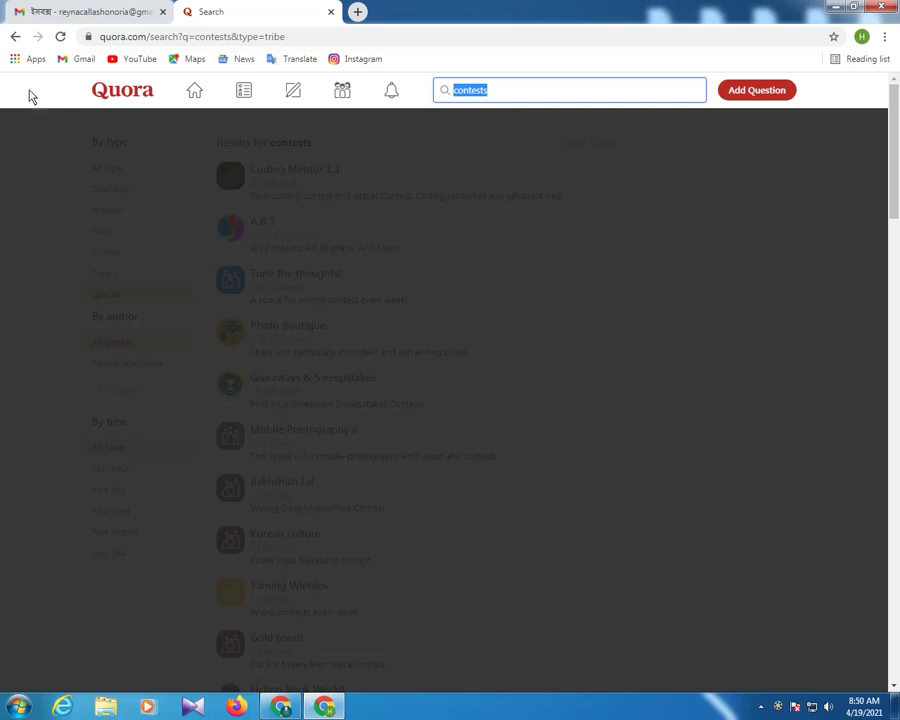
left_click(755, 288)
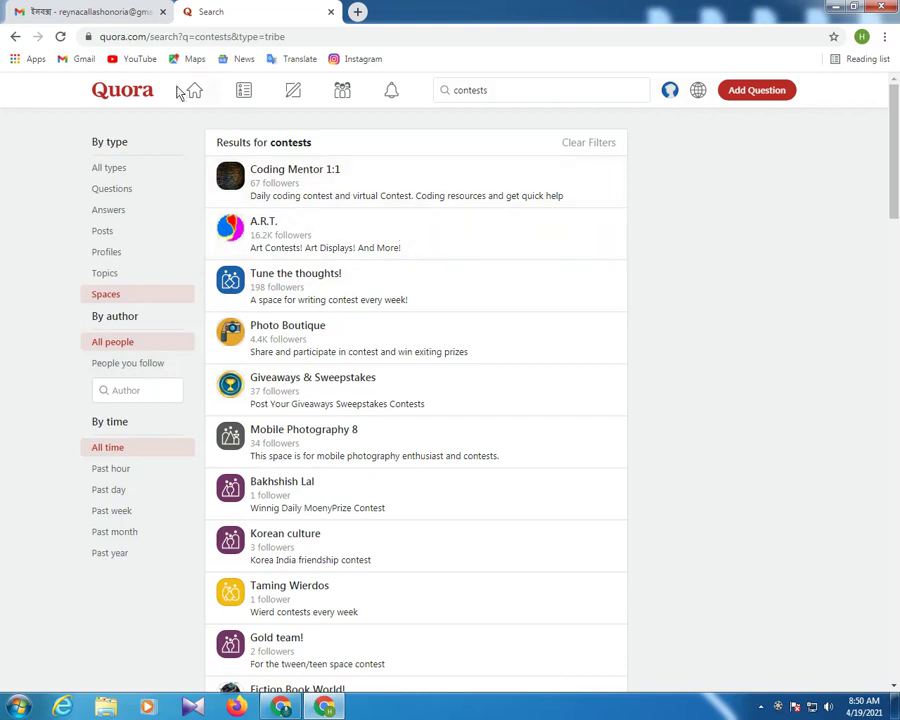
- Go to the Quora home feed, search for "samsung giveaway", and limit the results to Spaces
left_click(123, 90)
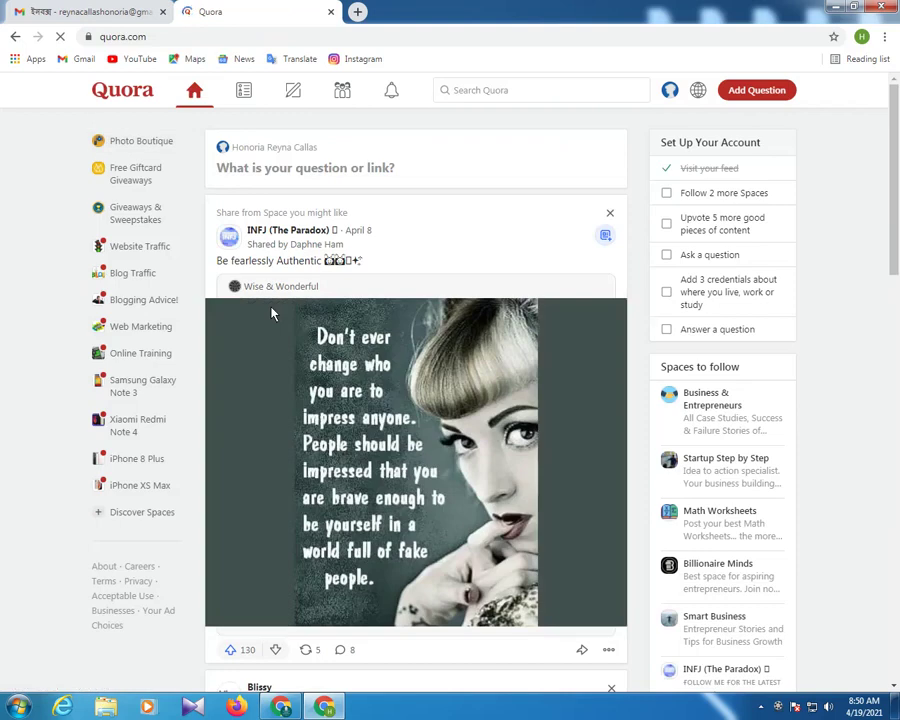
left_click(457, 90)
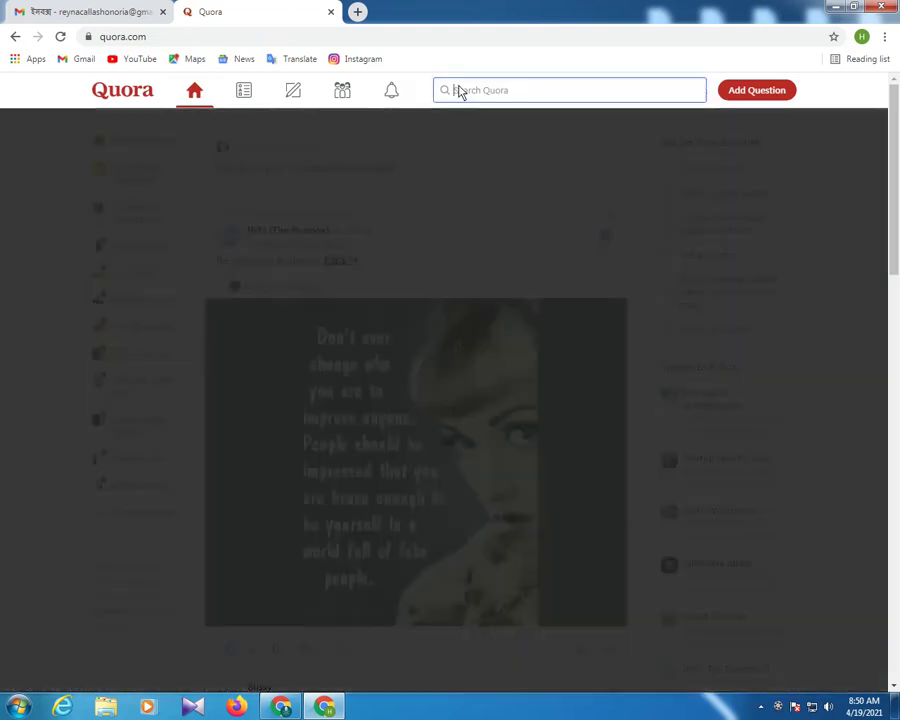
type("su")
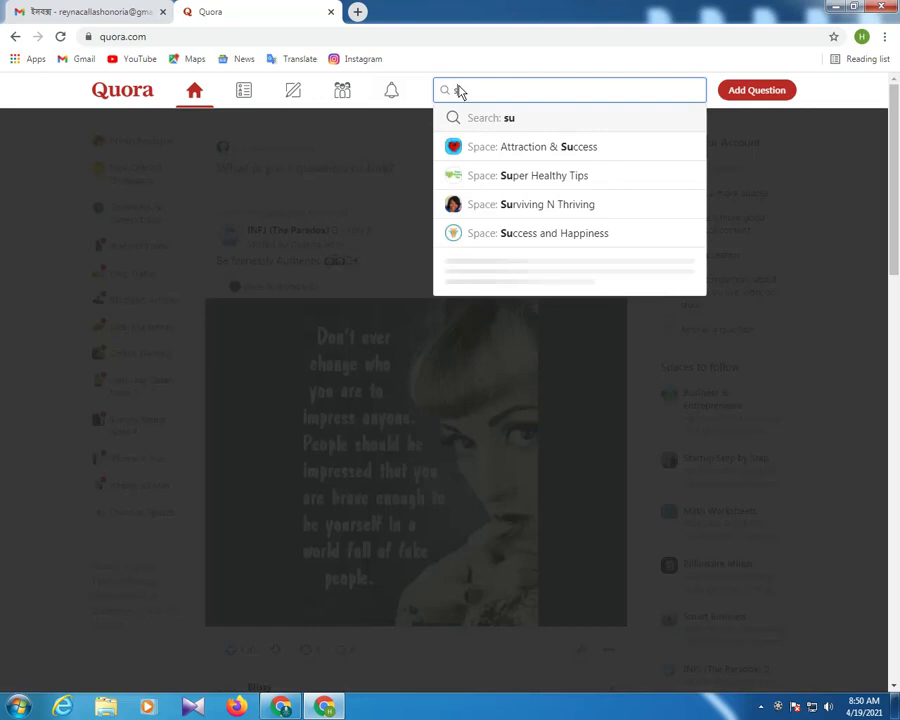
key("BackSpace")
type("amsung")
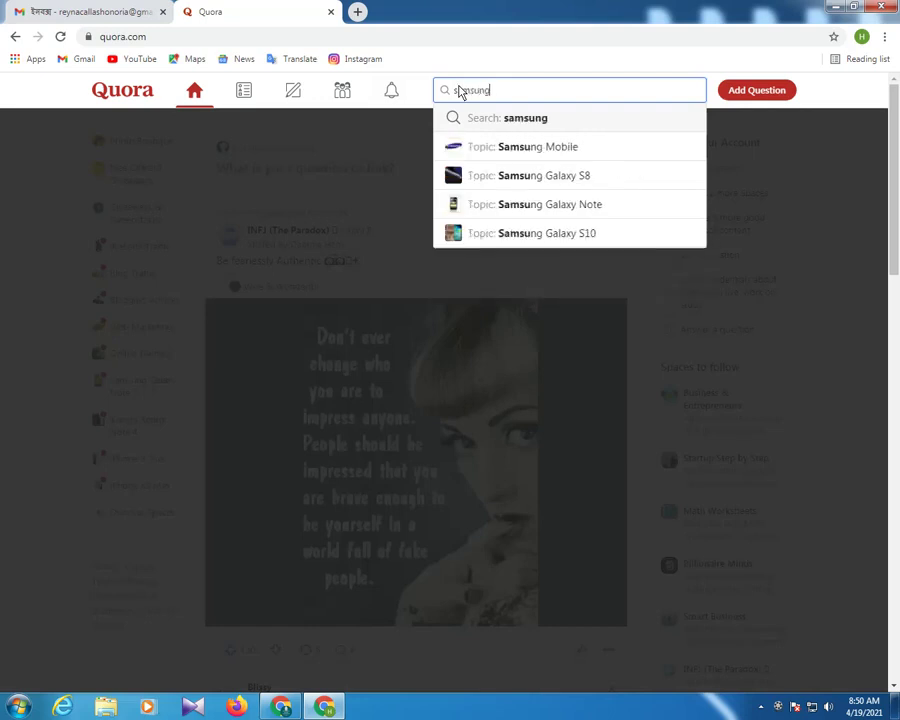
type(" g")
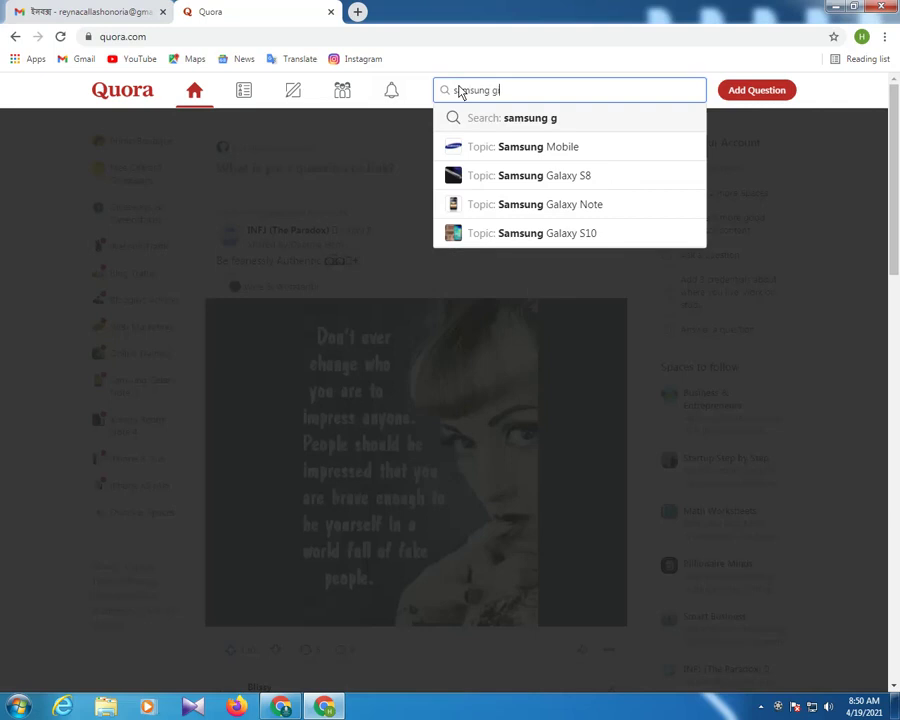
type("iveaway")
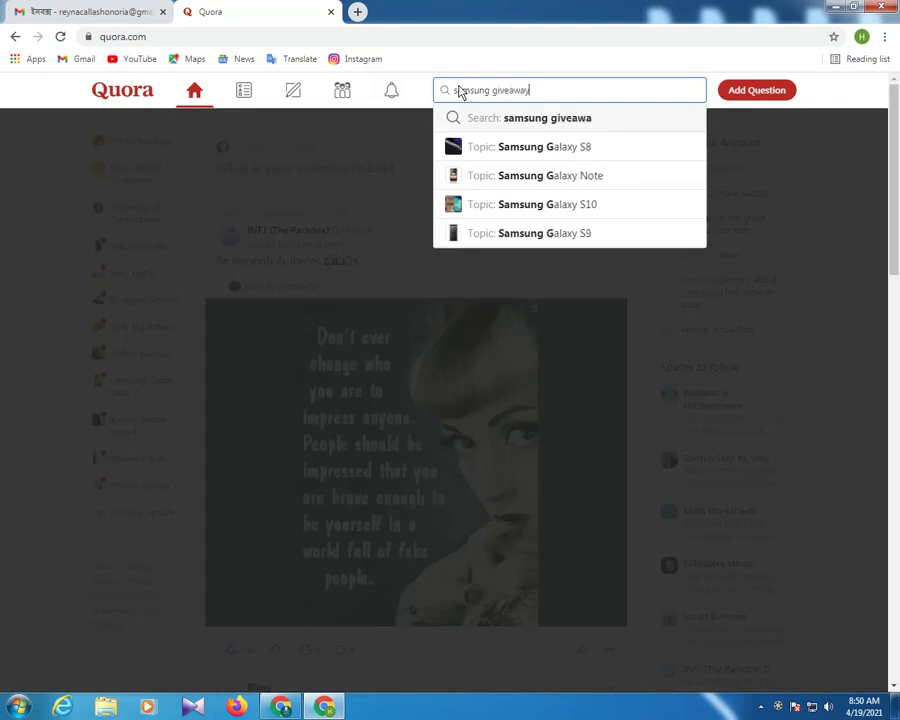
left_click(545, 125)
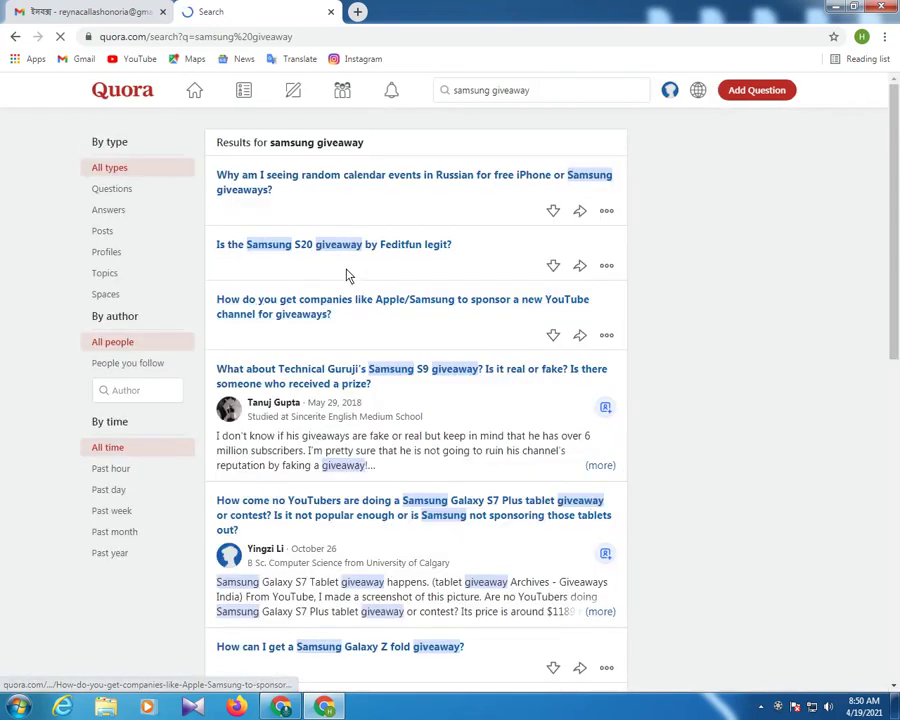
left_click(118, 297)
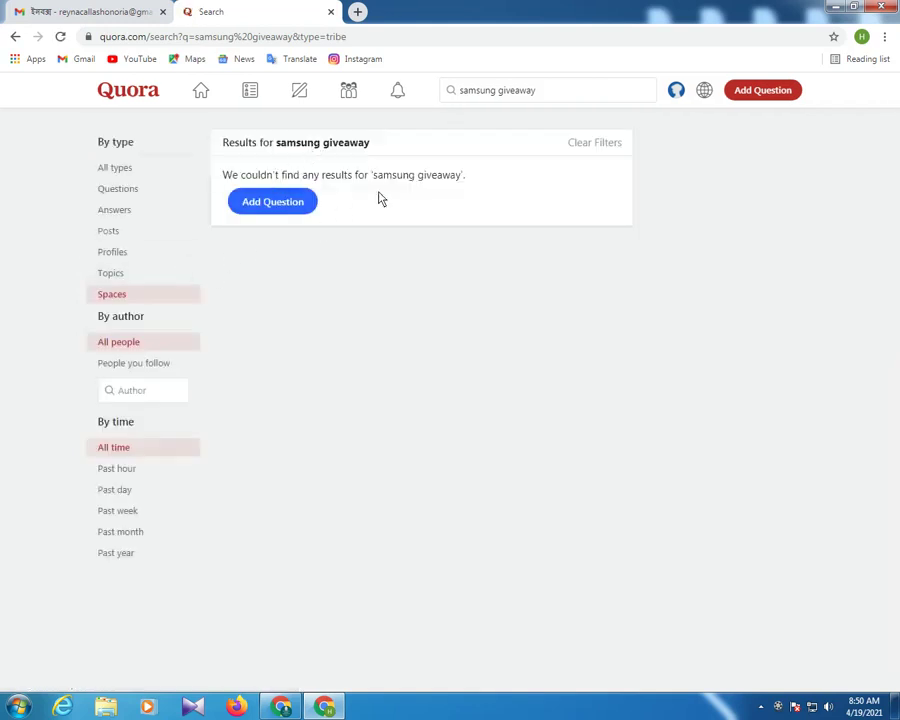
- Replace the "samsung giveaway" query with "smartphone" and search for it among Spaces
left_click_drag(548, 90, 504, 93)
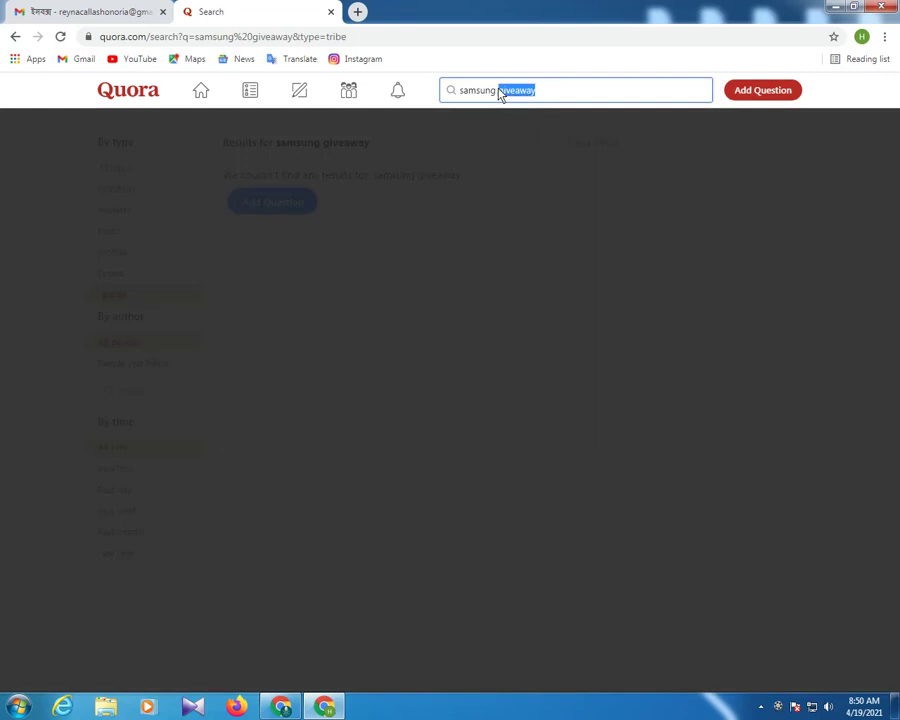
key("BackSpace")
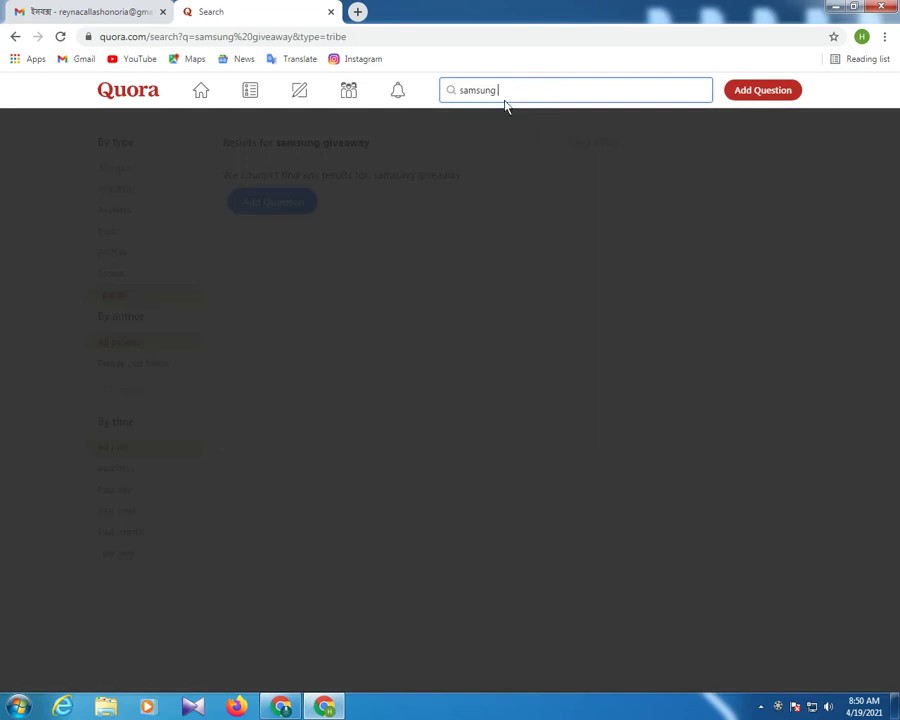
key("BackSpace")
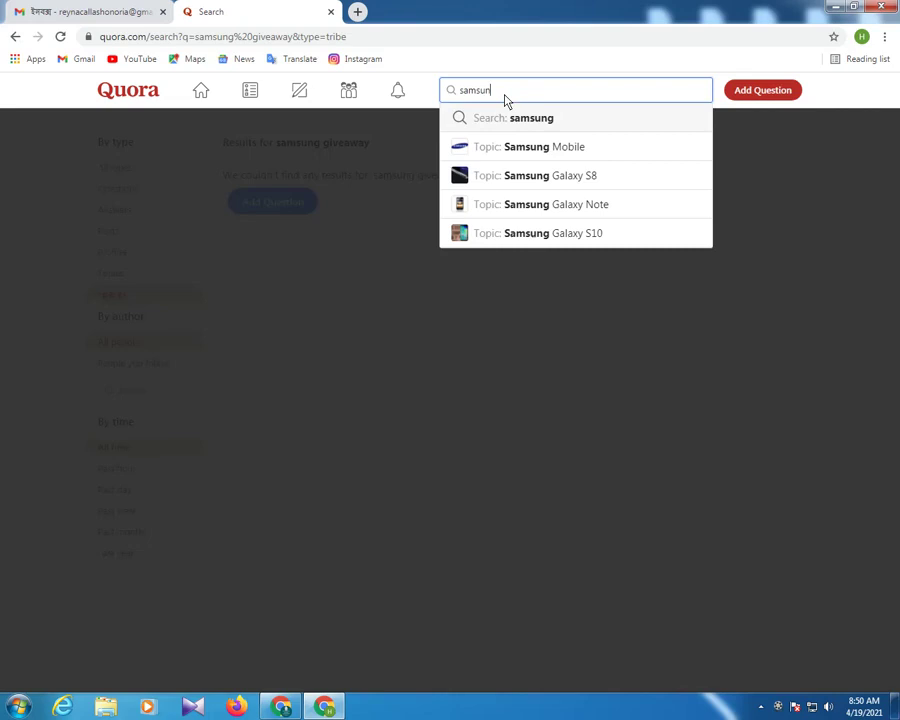
key("BackSpace")
key("BackSpace")
key("BackSpace")
key("BackSpace")
key("BackSpace")
key("BackSpace")
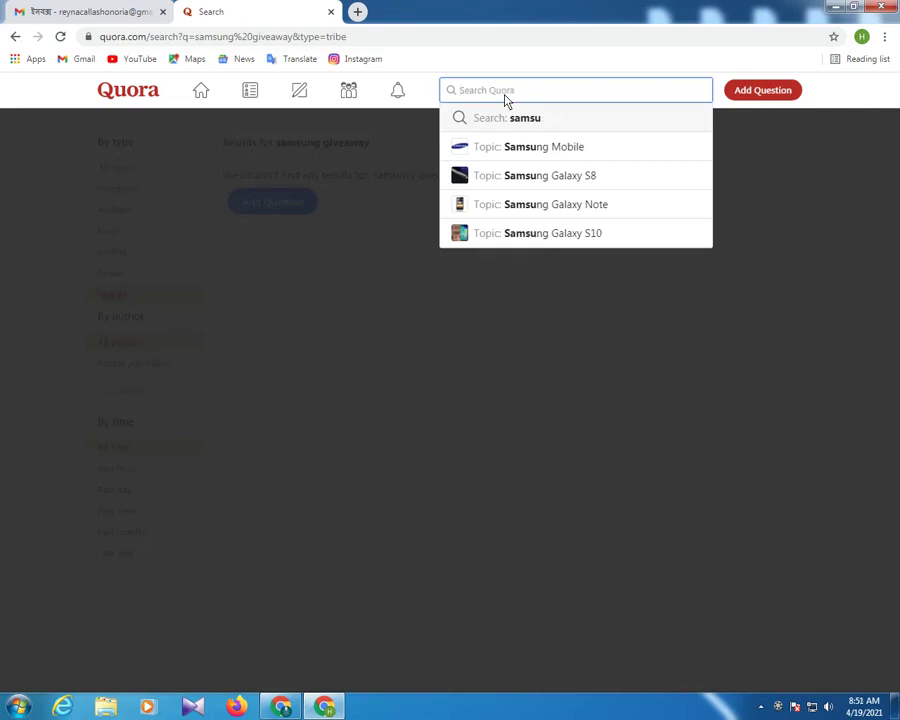
type("smart")
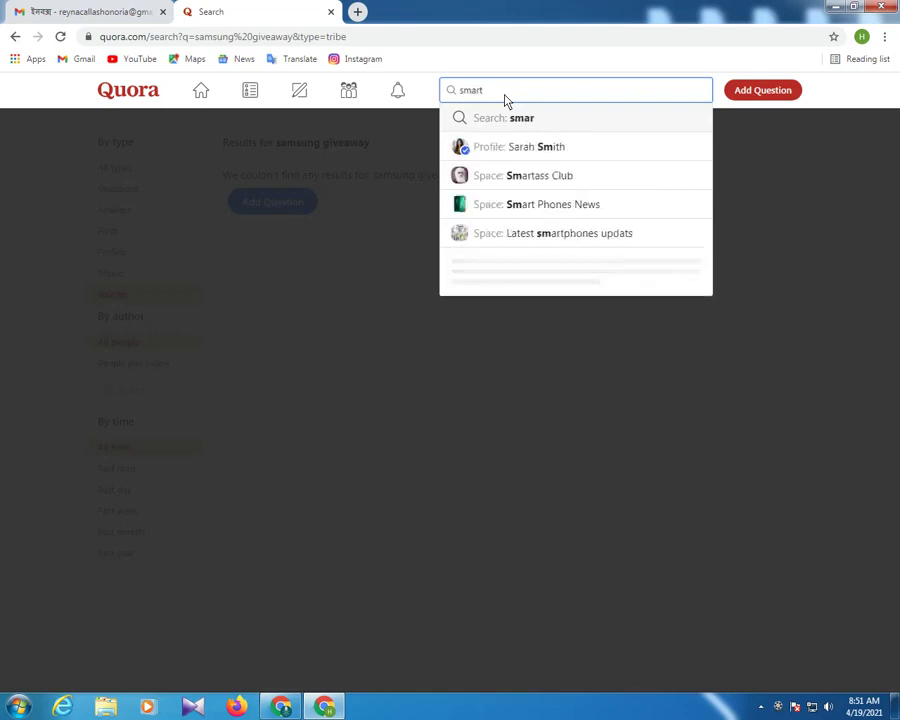
type("pho")
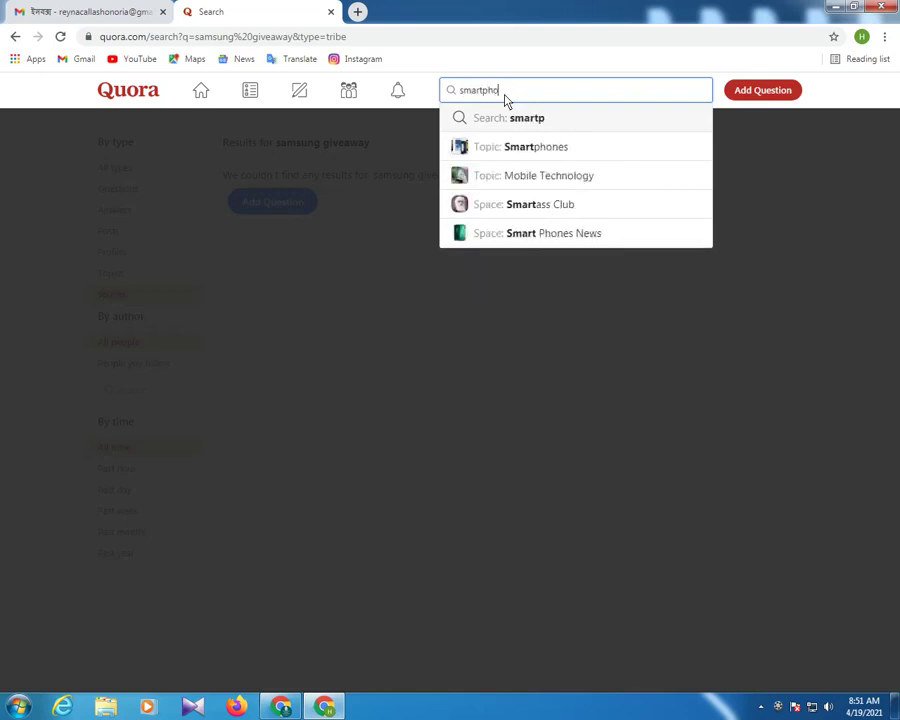
type("ne")
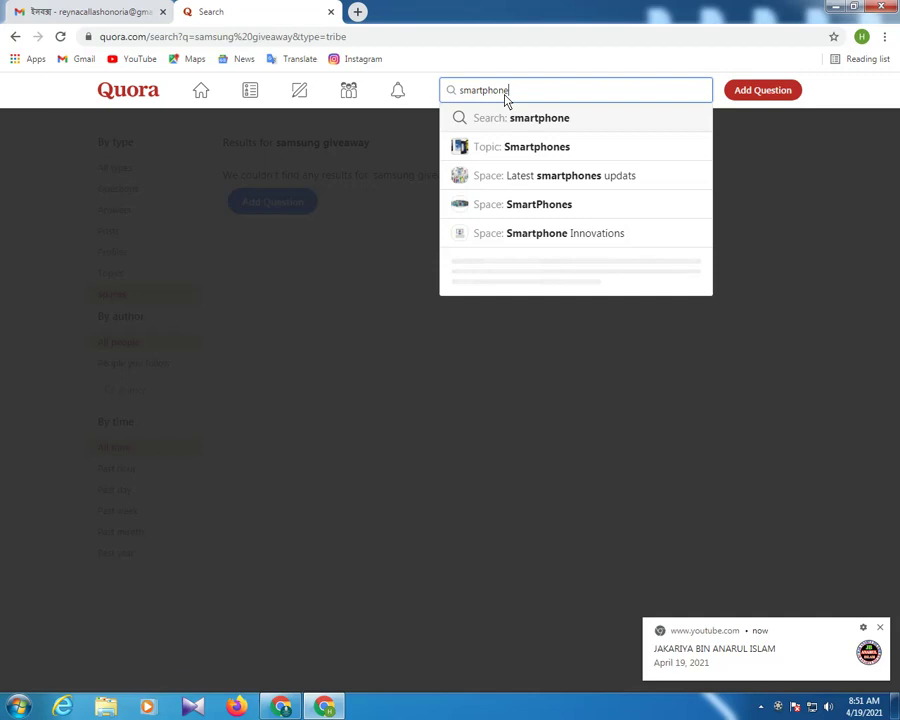
key("Return")
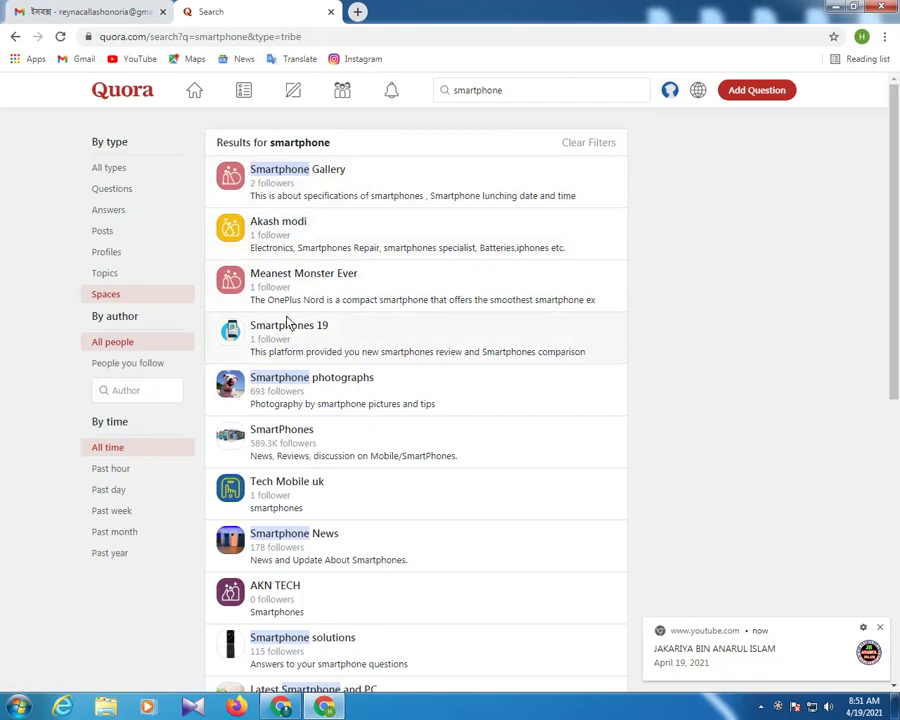
- Open the SmartPhones Space from the results in a separate tab and return to the search results
scroll(303, 431, "down", 1)
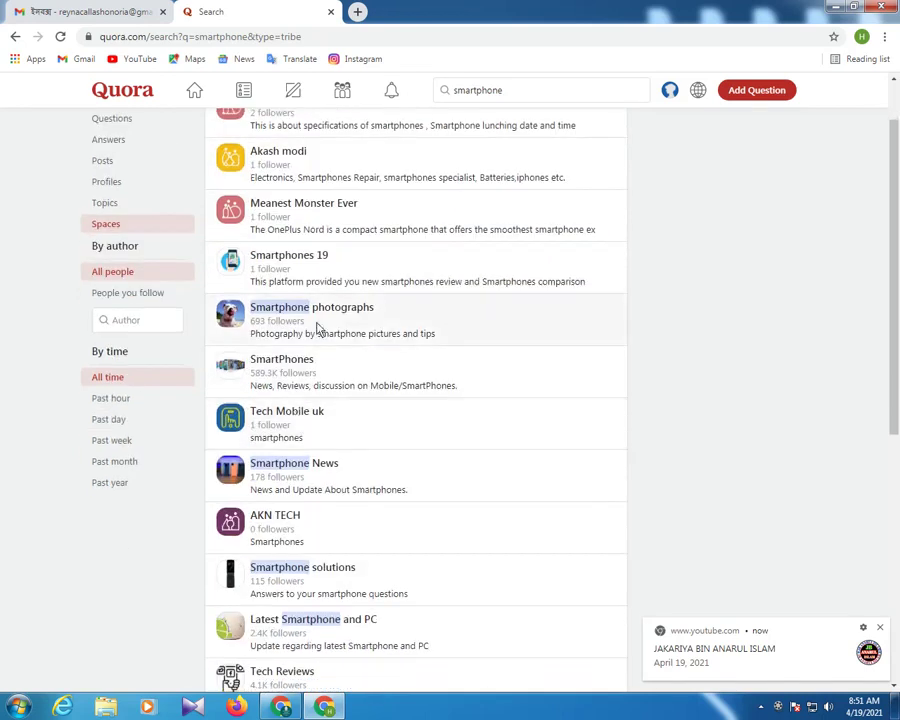
scroll(302, 330, "down", 1)
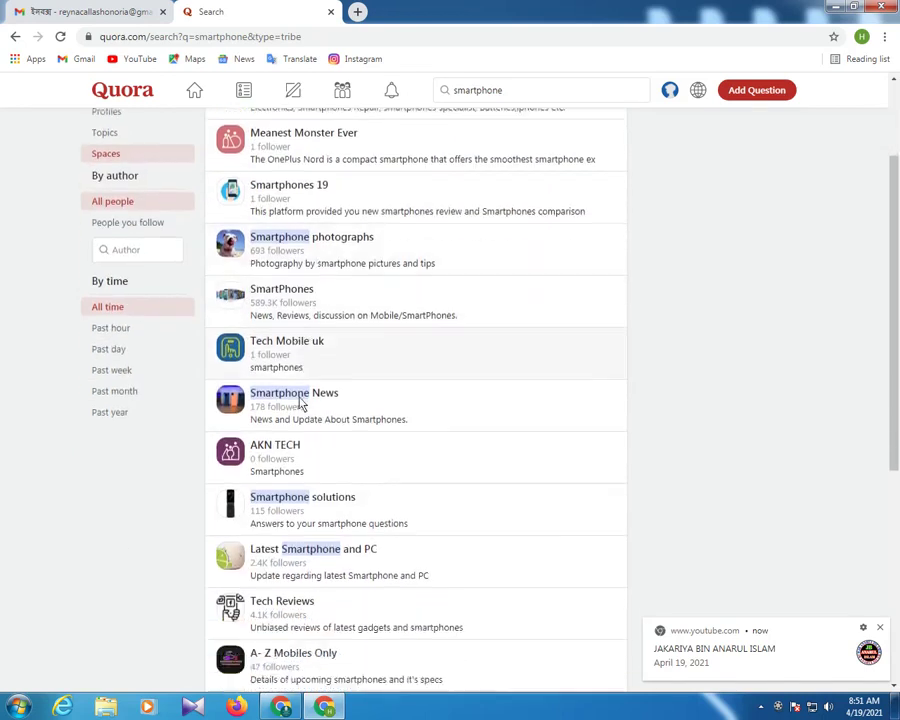
right_click(276, 292)
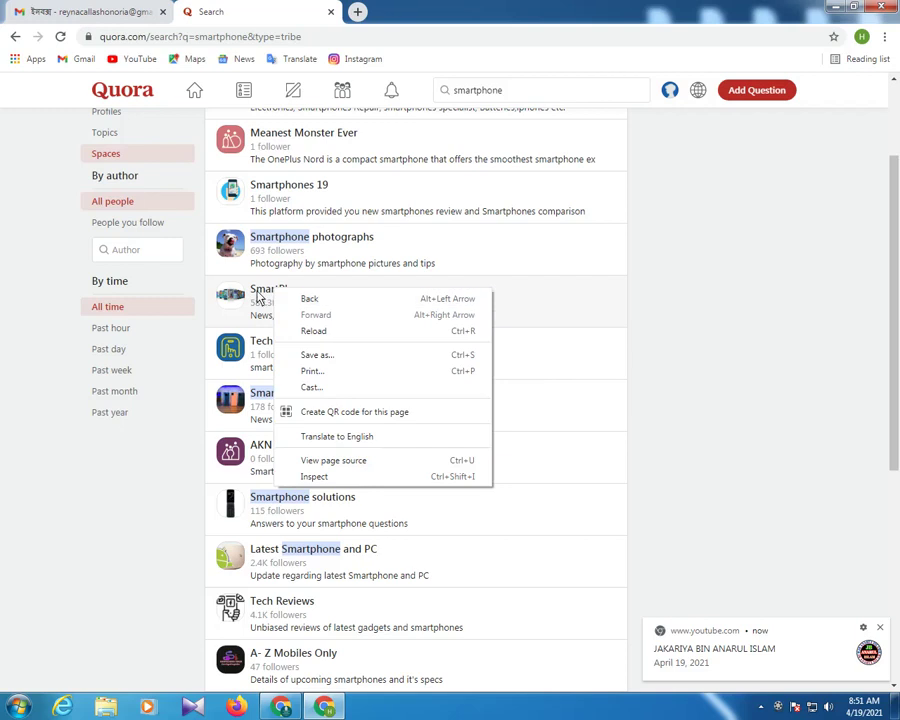
left_click(256, 295)
left_click(238, 8)
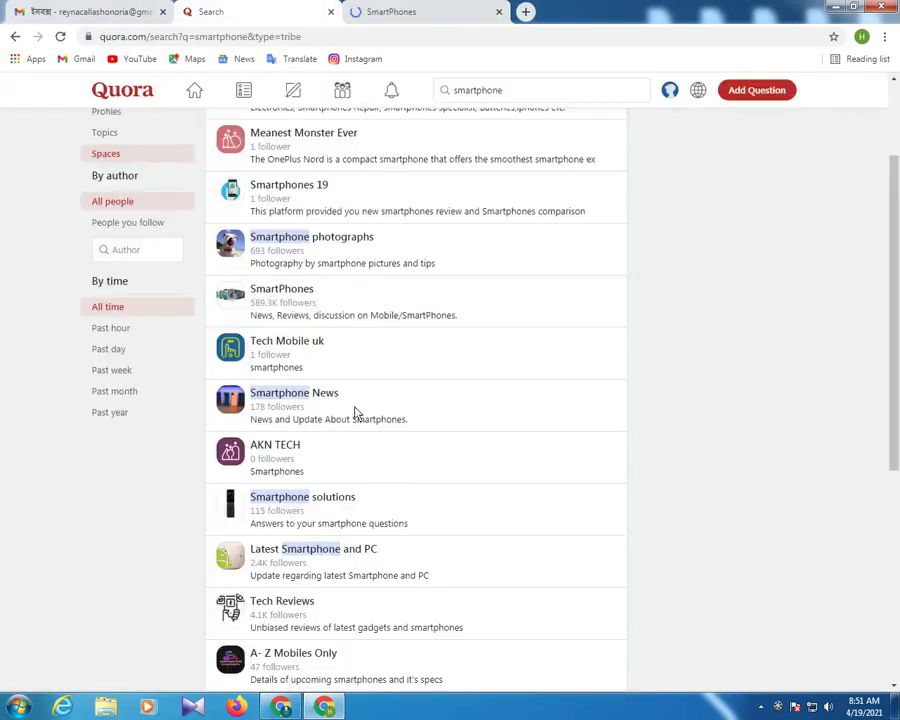
- Open the Latest Smartphone and PC Space and the Tech Reviews Space in separate tabs, returning to the search results
scroll(356, 412, "down", 1)
scroll(333, 420, "down", 1)
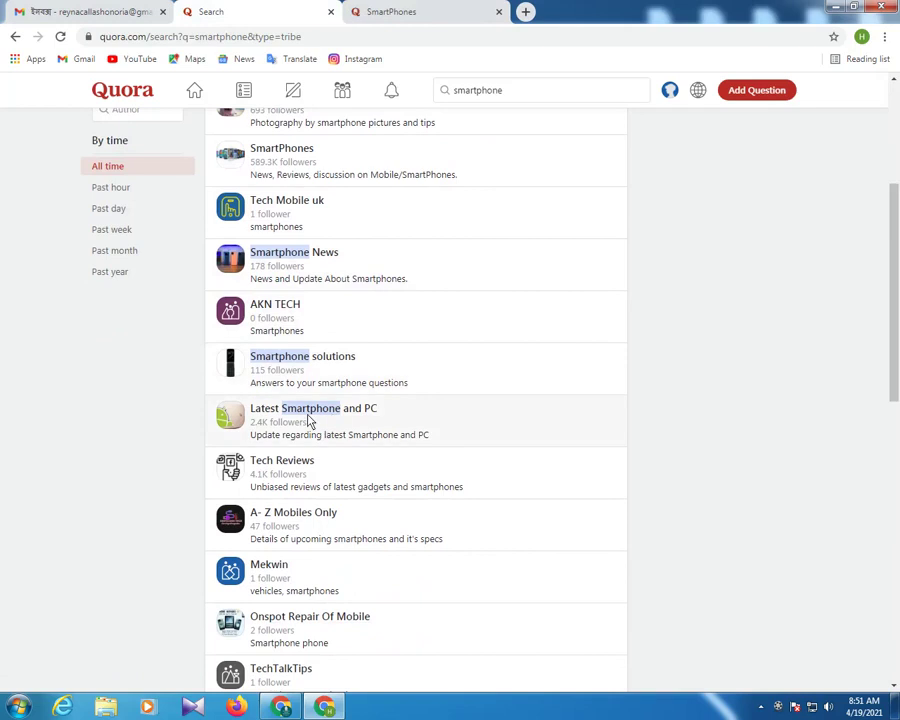
left_click(308, 422)
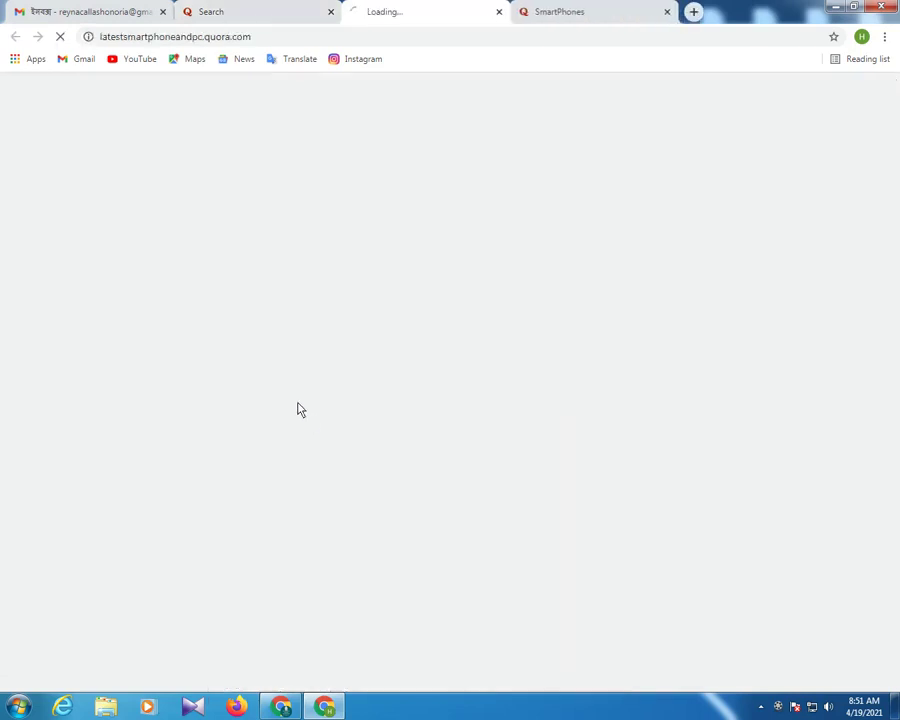
key("ctrl+shift+Tab")
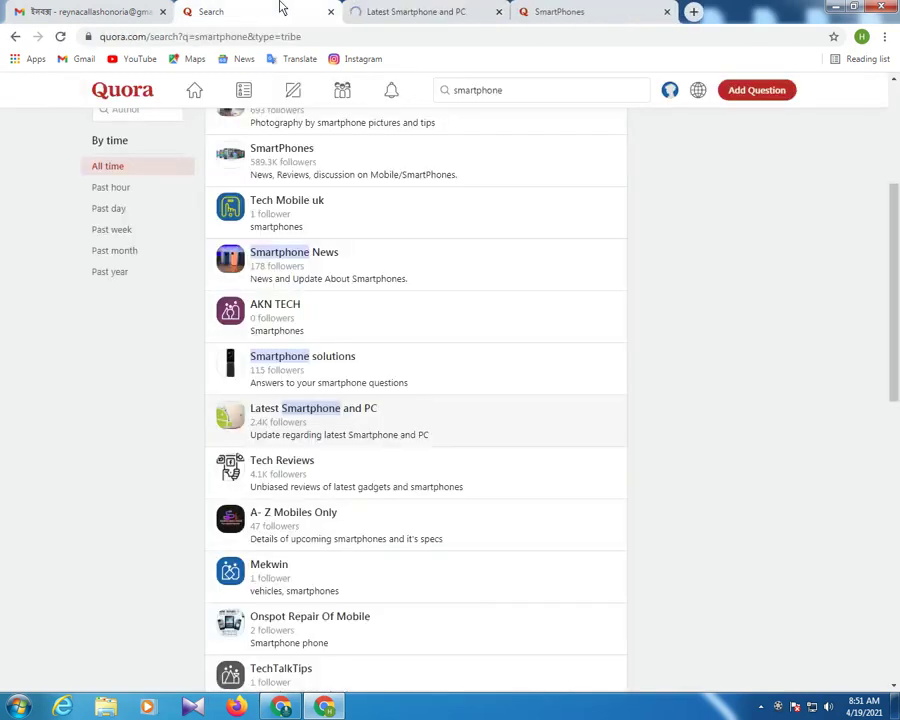
left_click(282, 465)
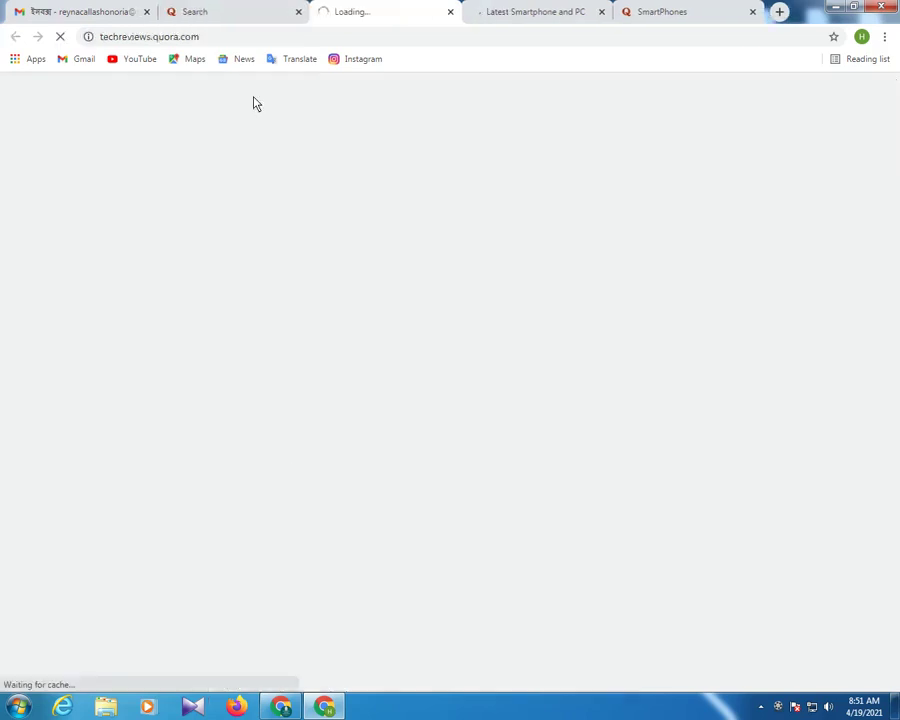
left_click(252, 8)
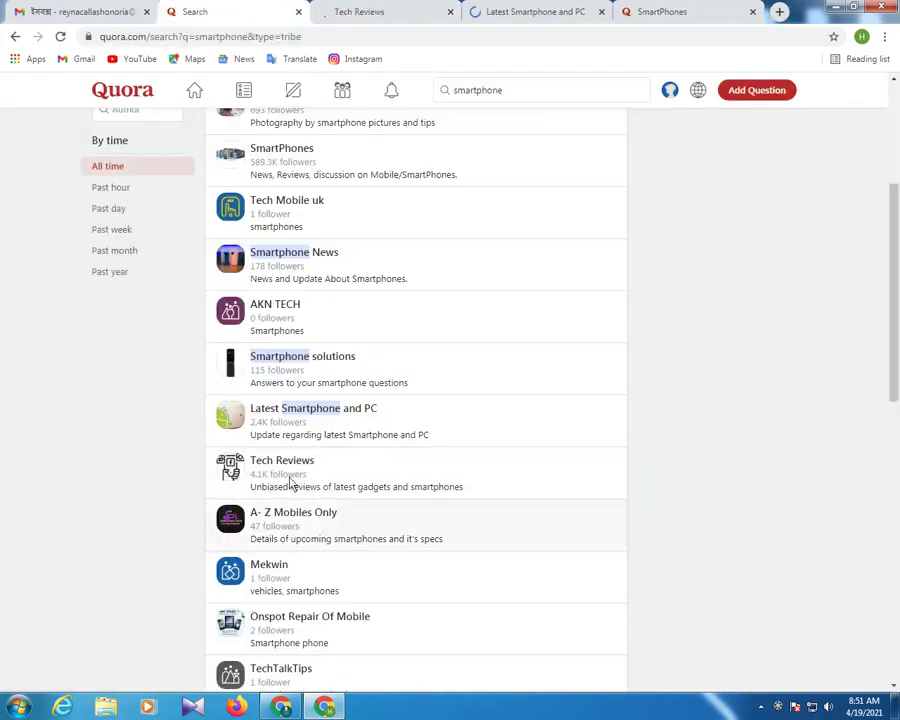
- Examine the remaining smartphone Spaces in the search results for other ones with many followers
scroll(291, 481, "down", 2)
scroll(285, 500, "down", 3)
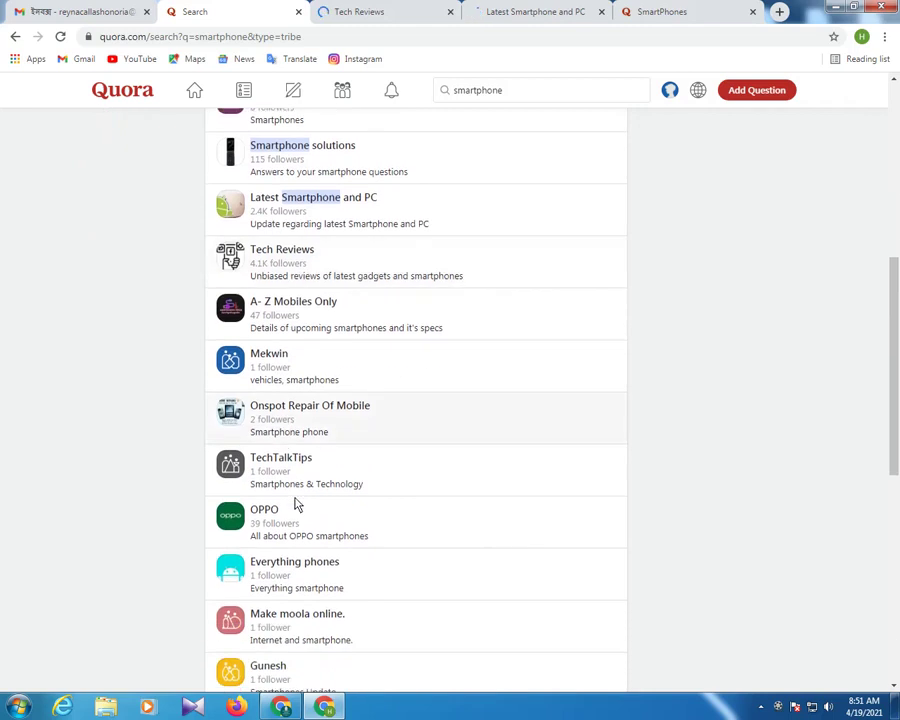
scroll(282, 530, "down", 5)
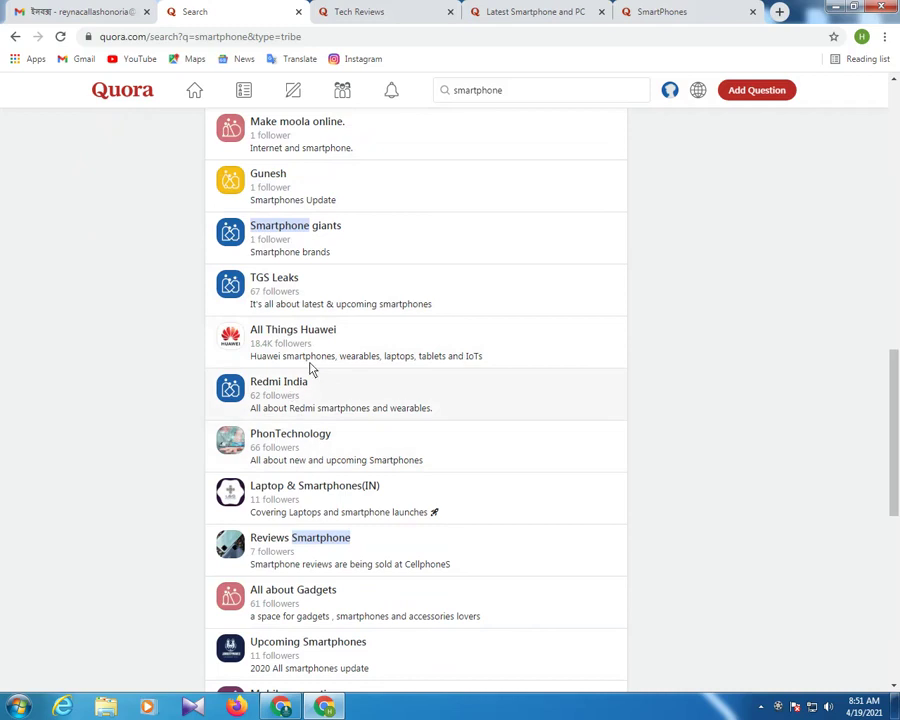
scroll(294, 500, "down", 1)
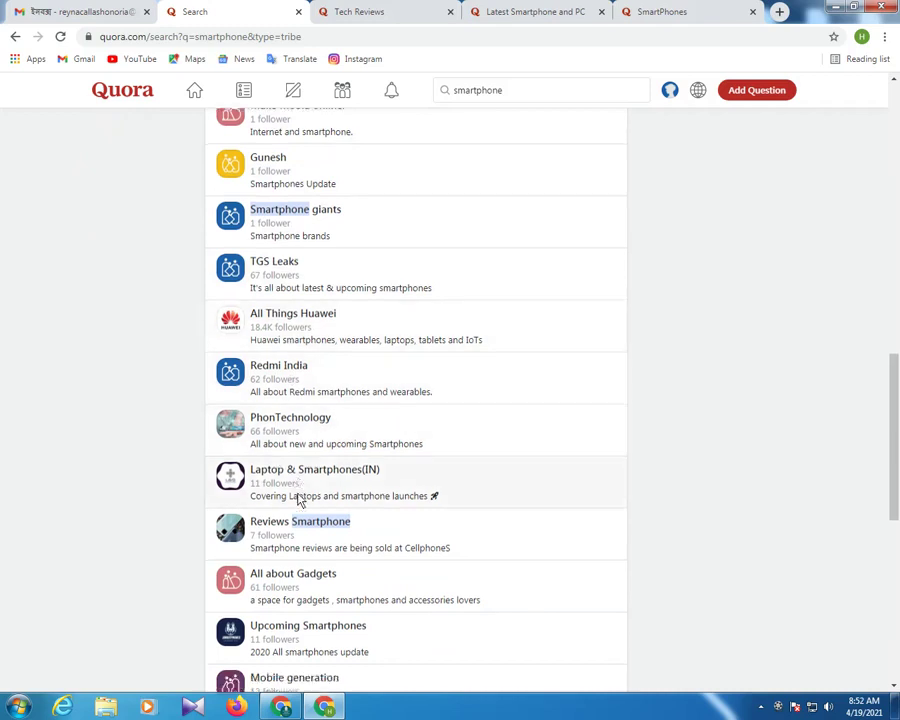
scroll(288, 510, "down", 2)
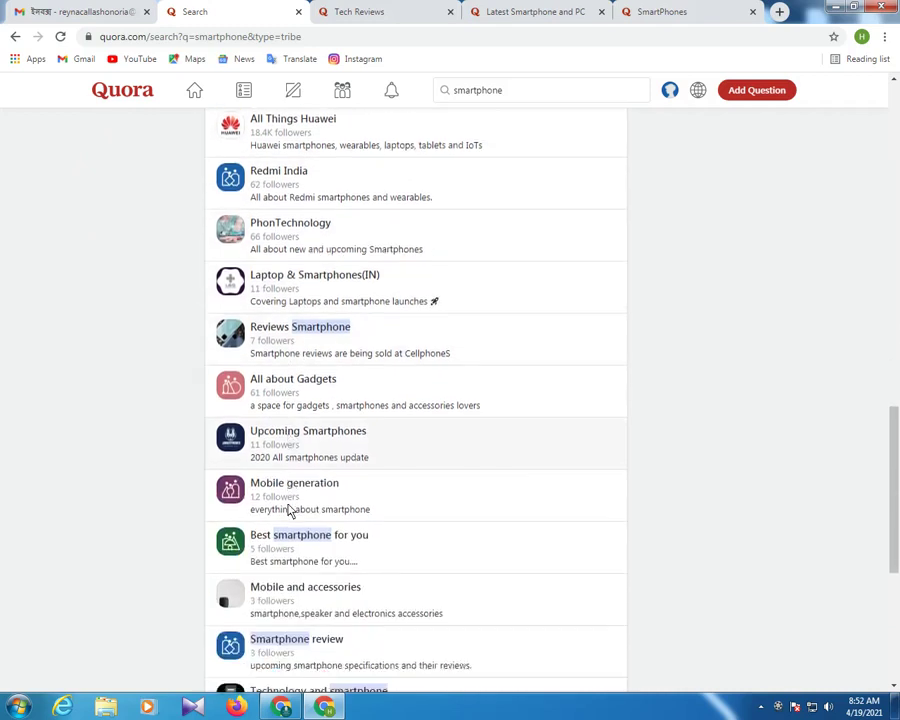
scroll(290, 512, "down", 1)
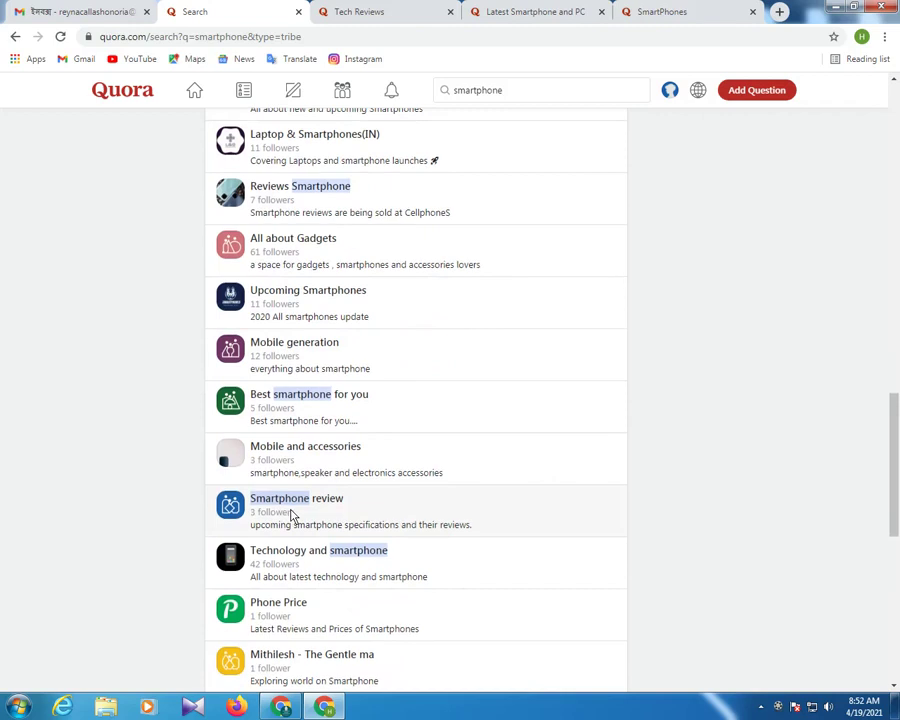
scroll(300, 530, "down", 3)
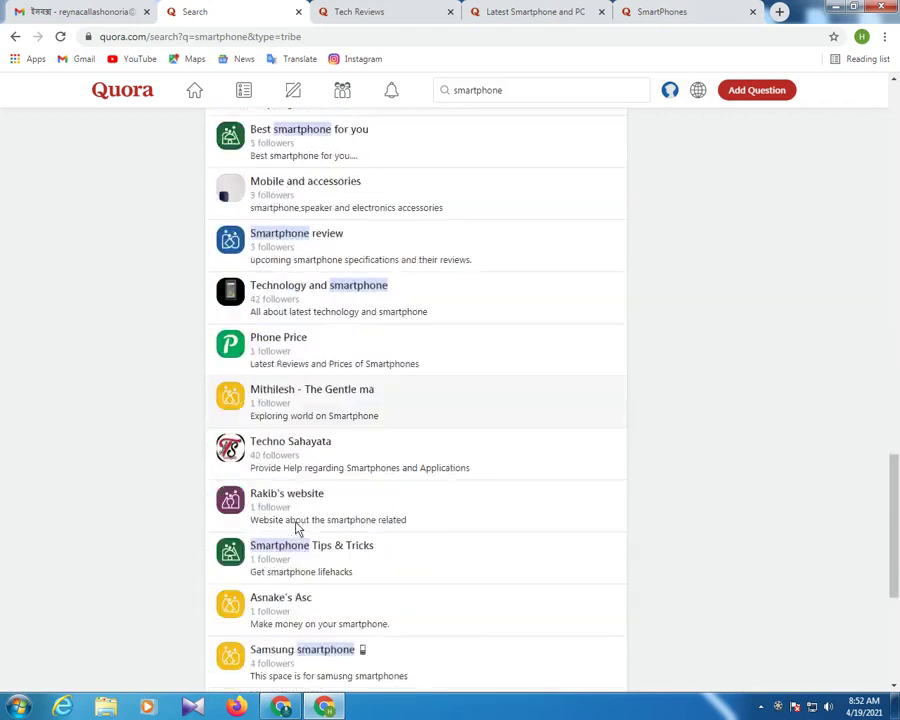
scroll(298, 530, "down", 3)
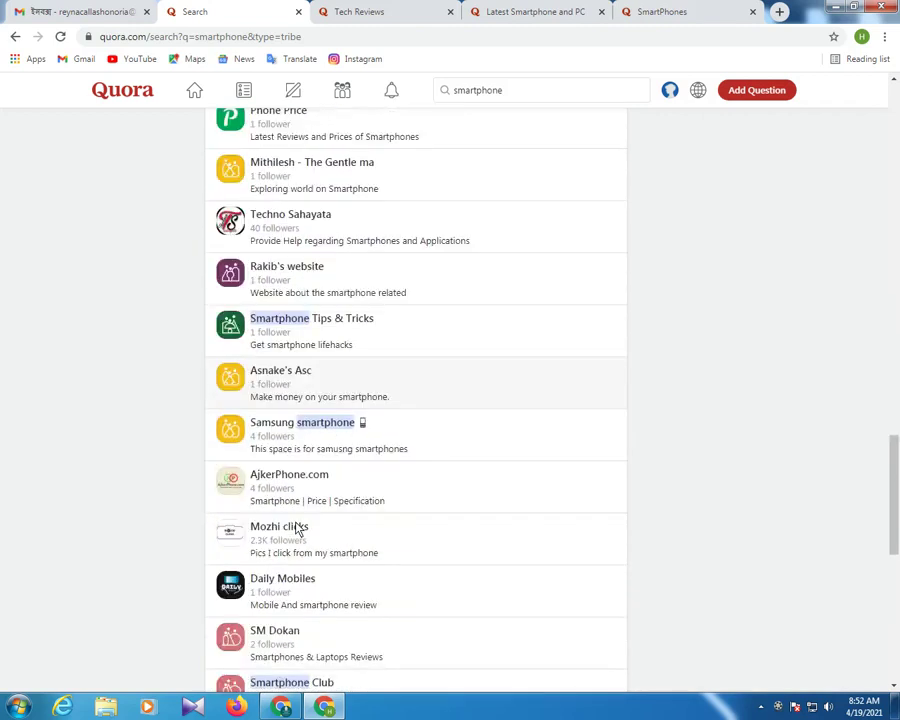
scroll(296, 530, "down", 4)
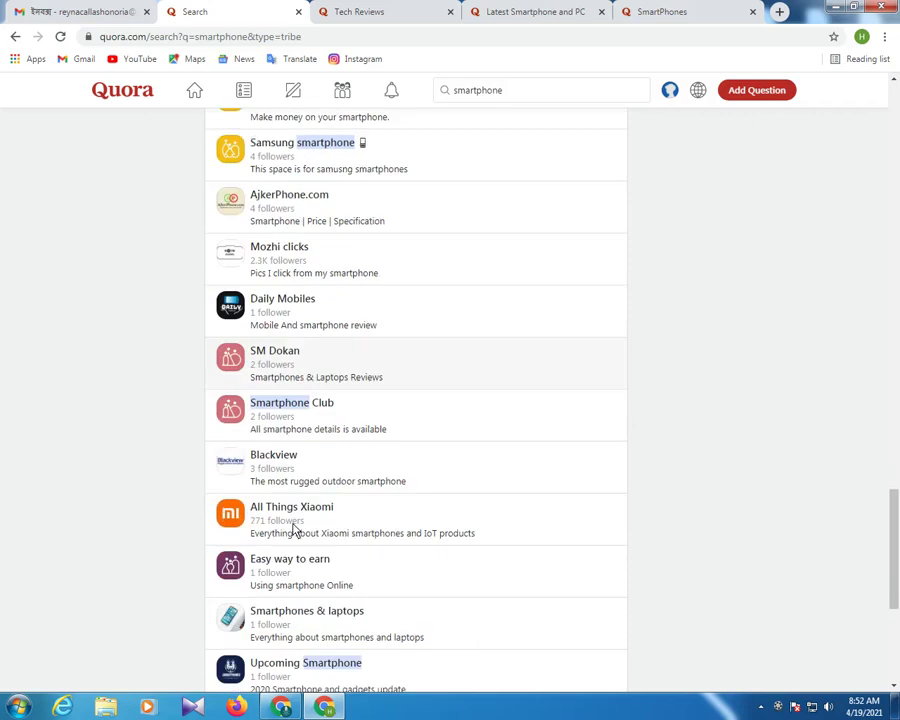
scroll(296, 530, "down", 5)
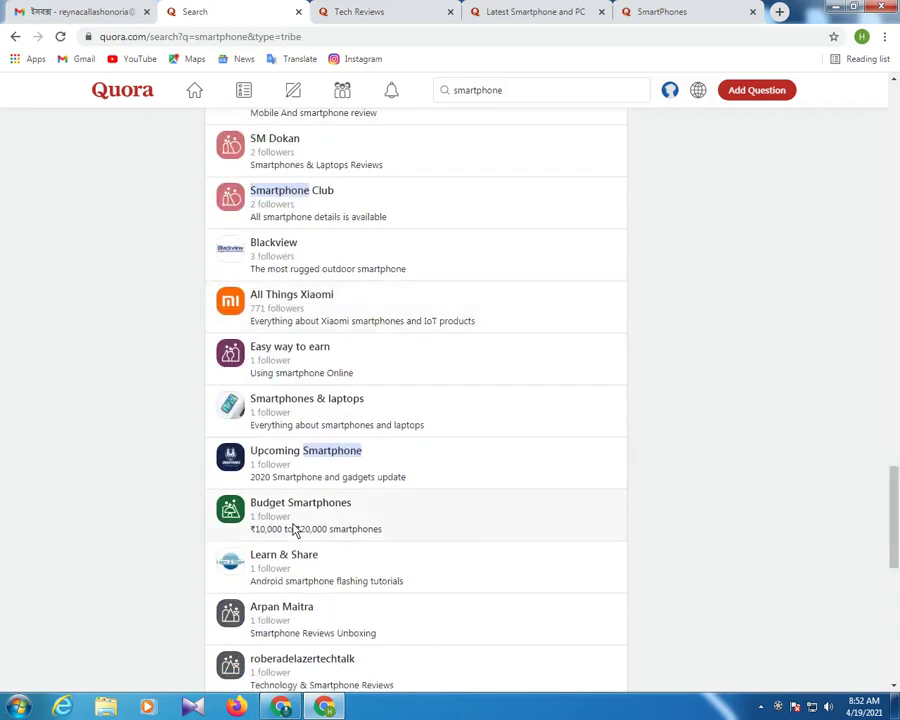
scroll(296, 530, "down", 6)
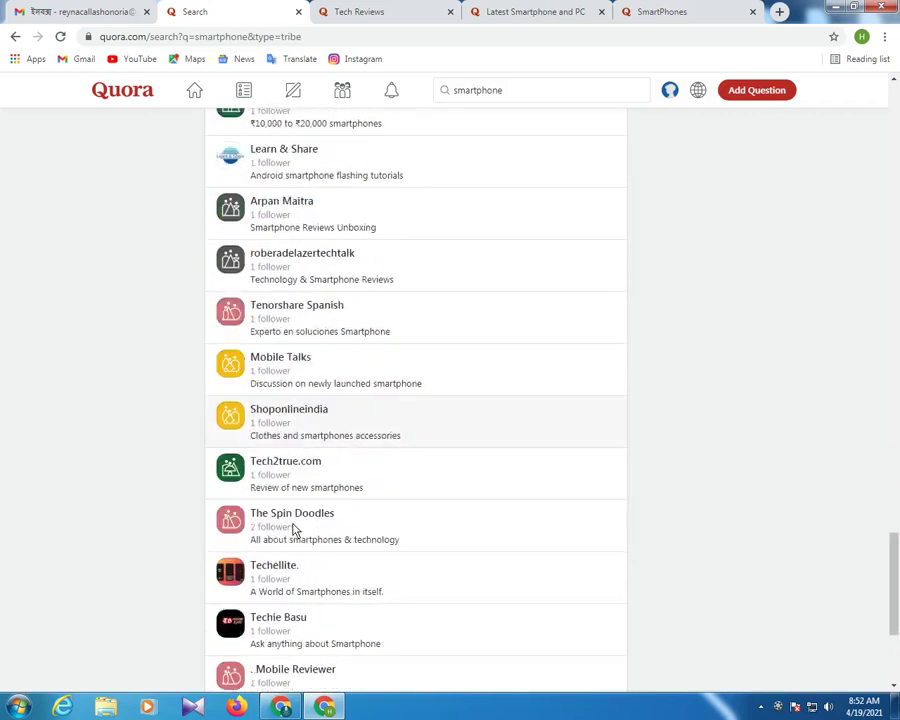
scroll(296, 530, "down", 7)
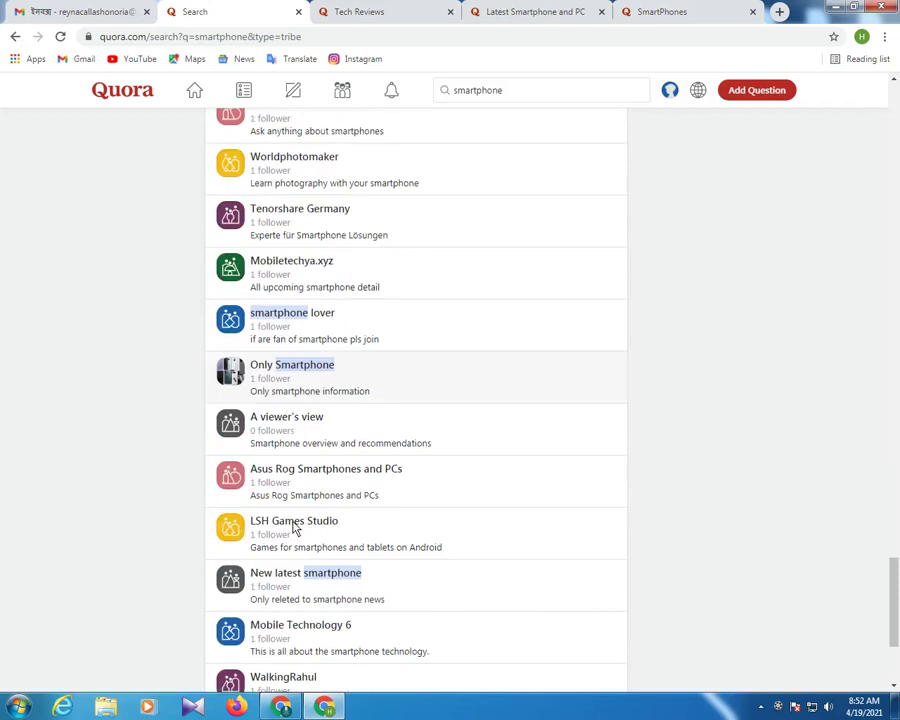
- Check the opened Space tabs and follow the Tech Reviews Space
left_click(516, 10)
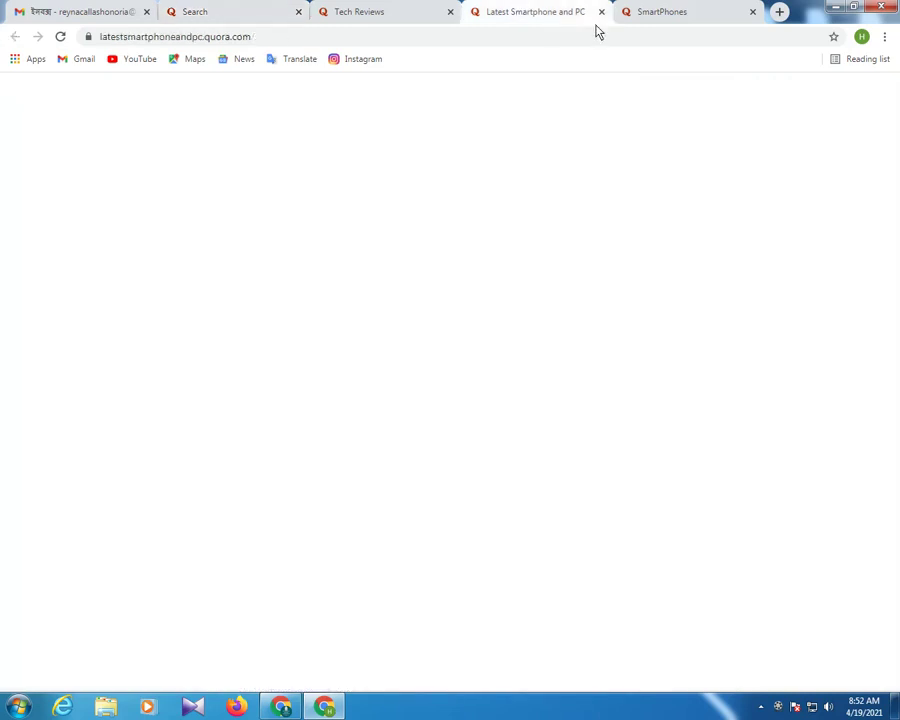
left_click(714, 8)
left_click(394, 12)
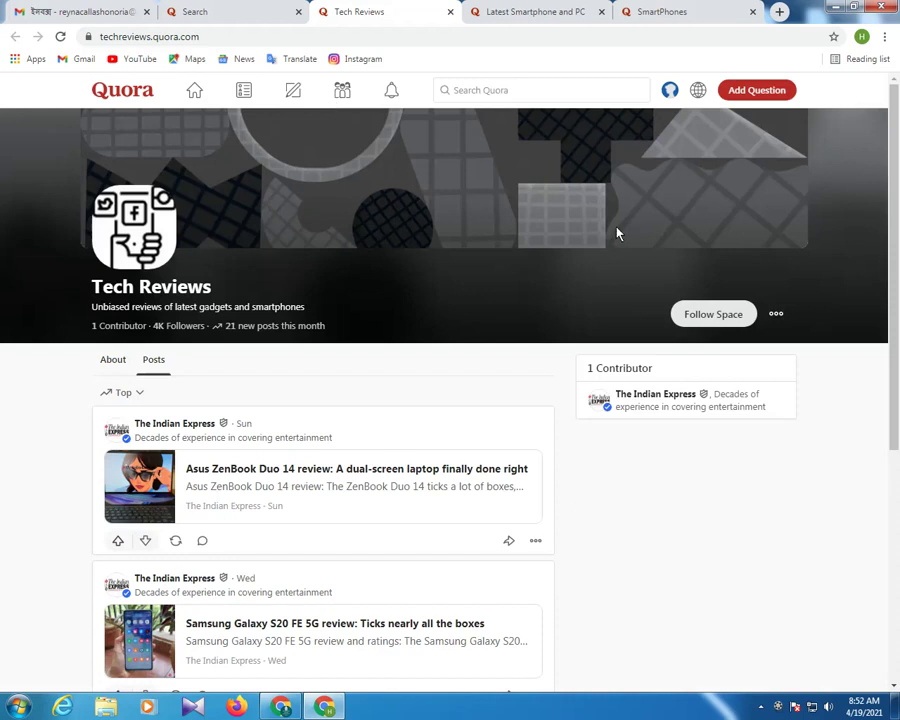
left_click(703, 318)
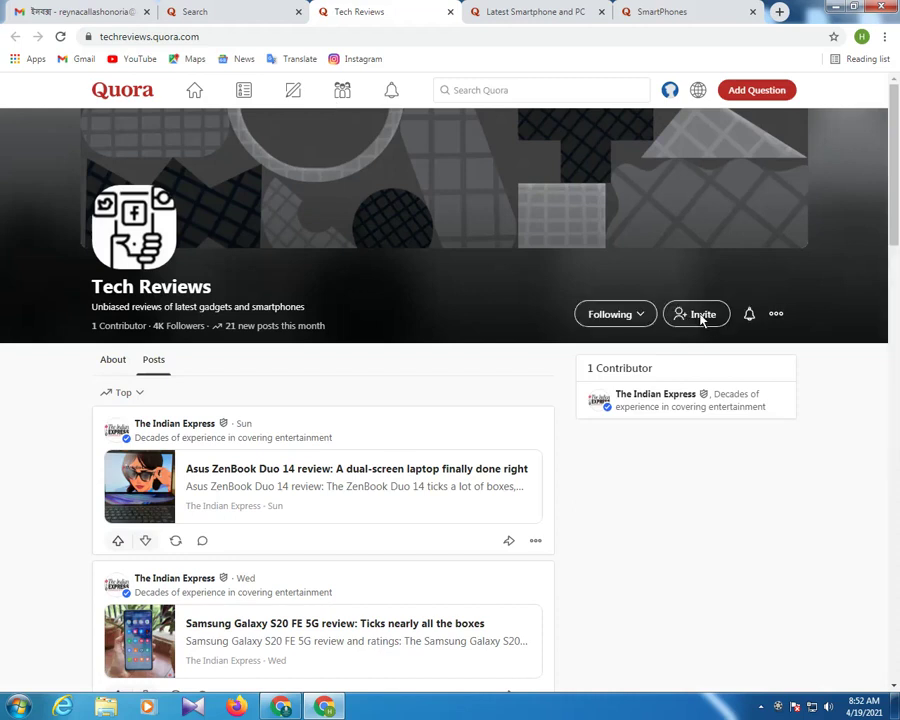
- Follow the Latest Smartphone and PC Space and close the Tech Reviews tab
left_click(513, 8)
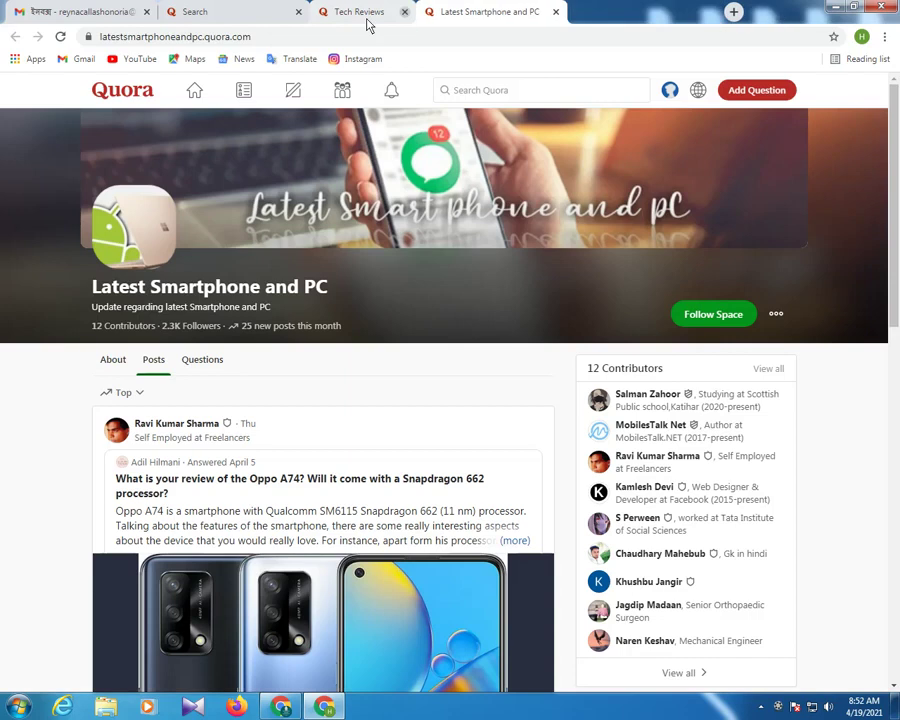
left_click(450, 12)
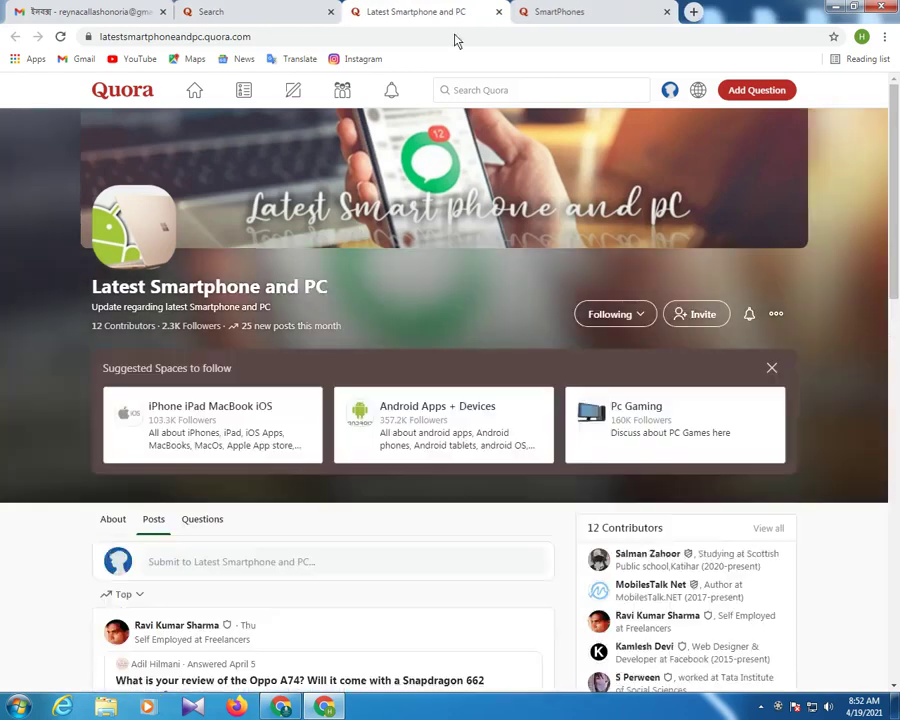
- Bring up the SmartPhones Space, closing the Latest Smartphone and PC tab, and highlight its line of contributor and follower figures
left_click(570, 11)
left_click(498, 11)
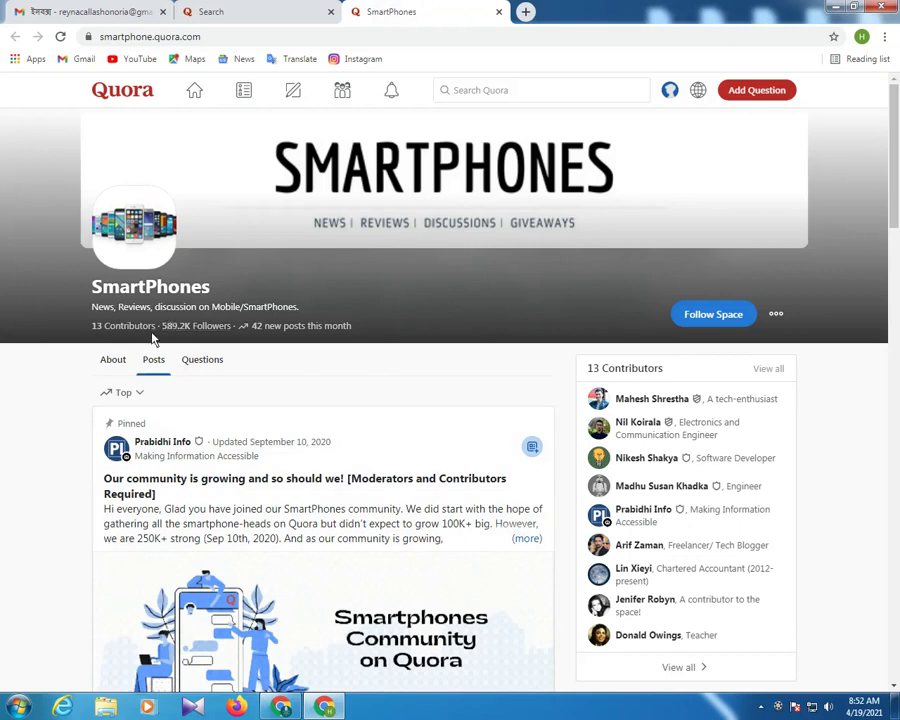
left_click_drag(82, 332, 118, 330)
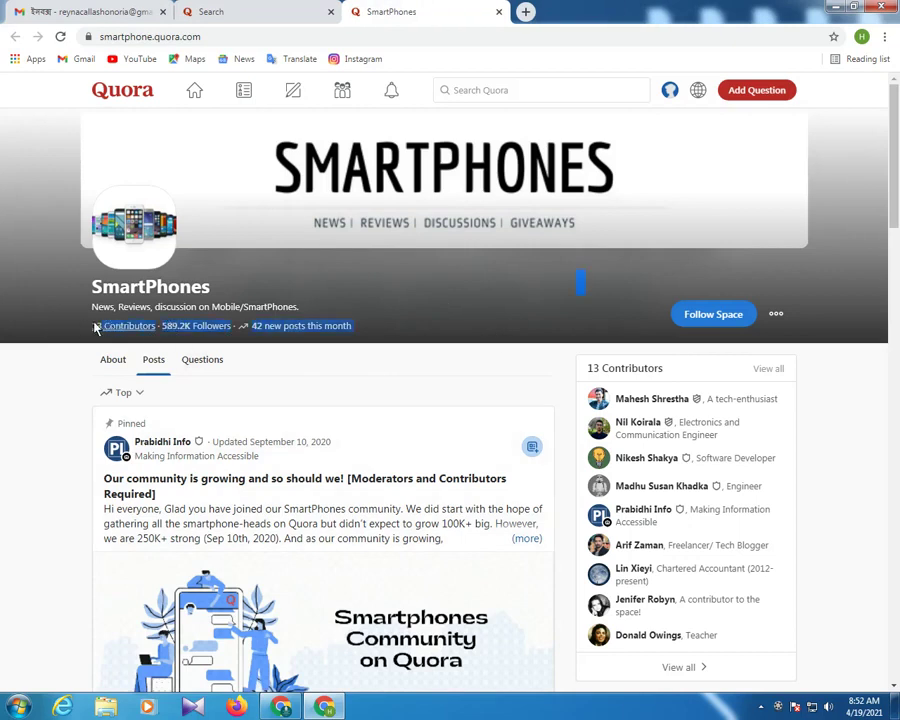
- Look through the SmartPhones Space's posts and details, and follow the Space
left_click(30, 351)
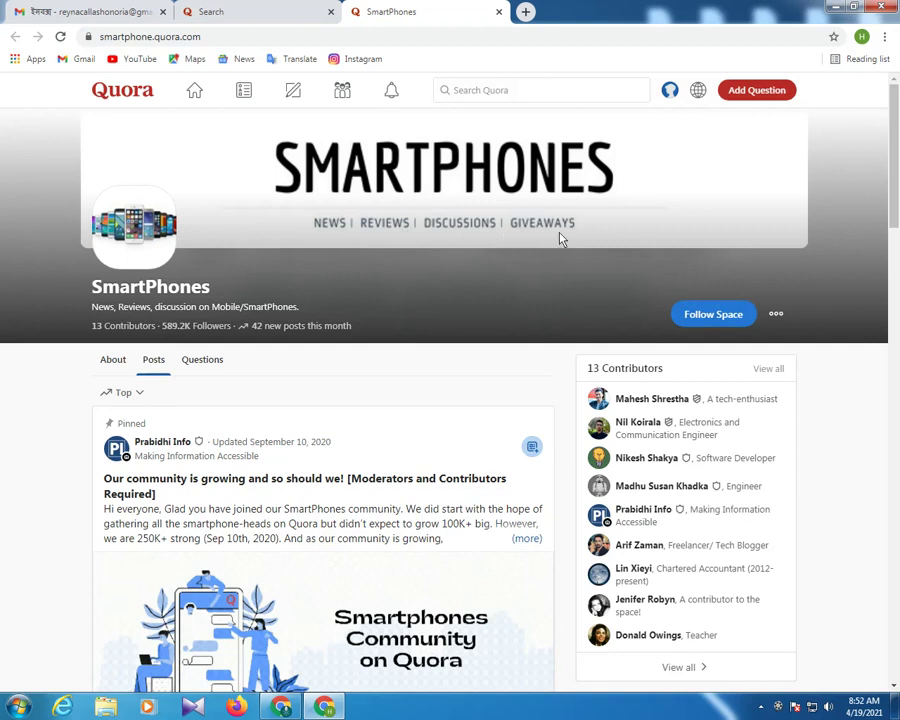
scroll(236, 428, "down", 5)
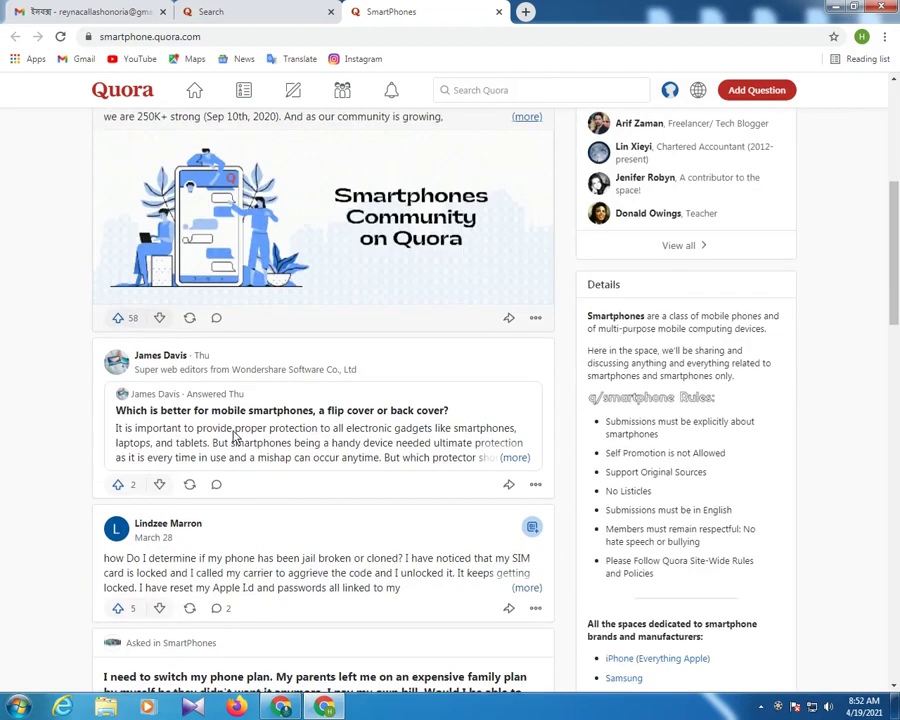
scroll(236, 430, "up", 5)
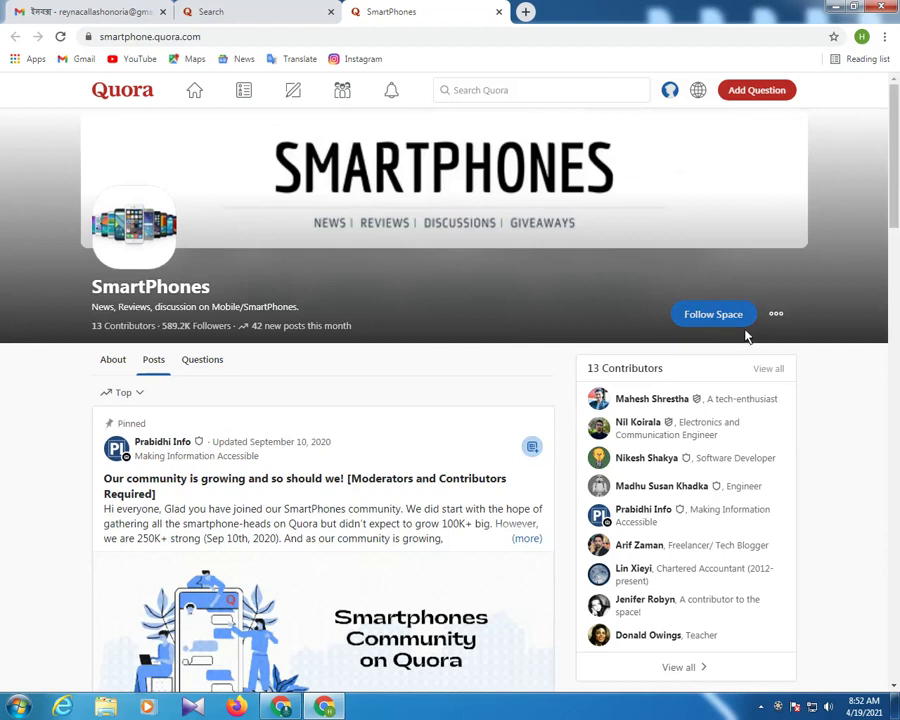
left_click(748, 322)
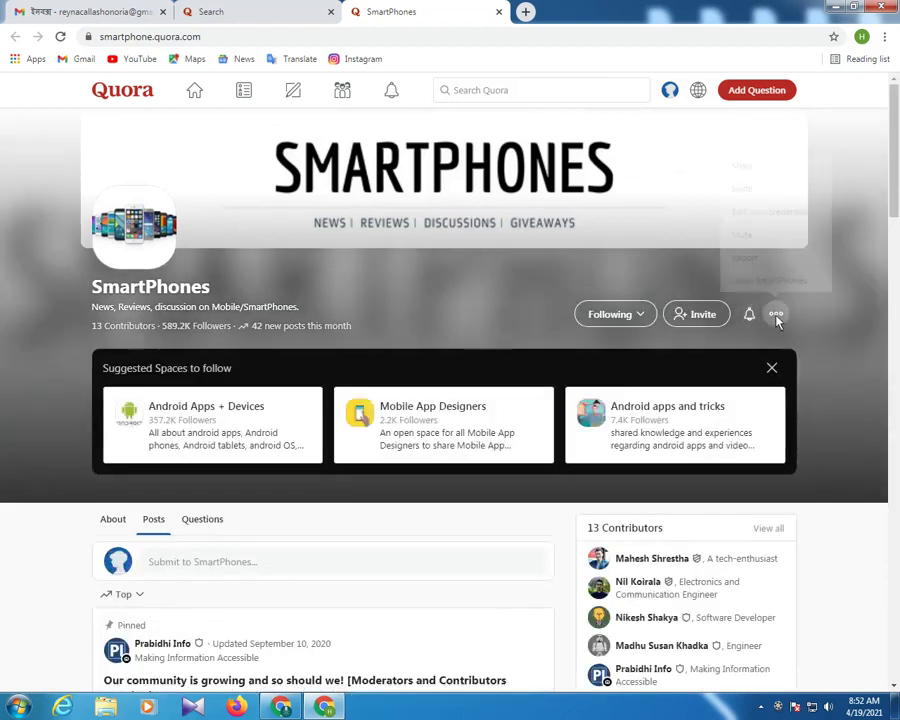
- Turn on All Notifications for the SmartPhones Space and close its tab
left_click(776, 316)
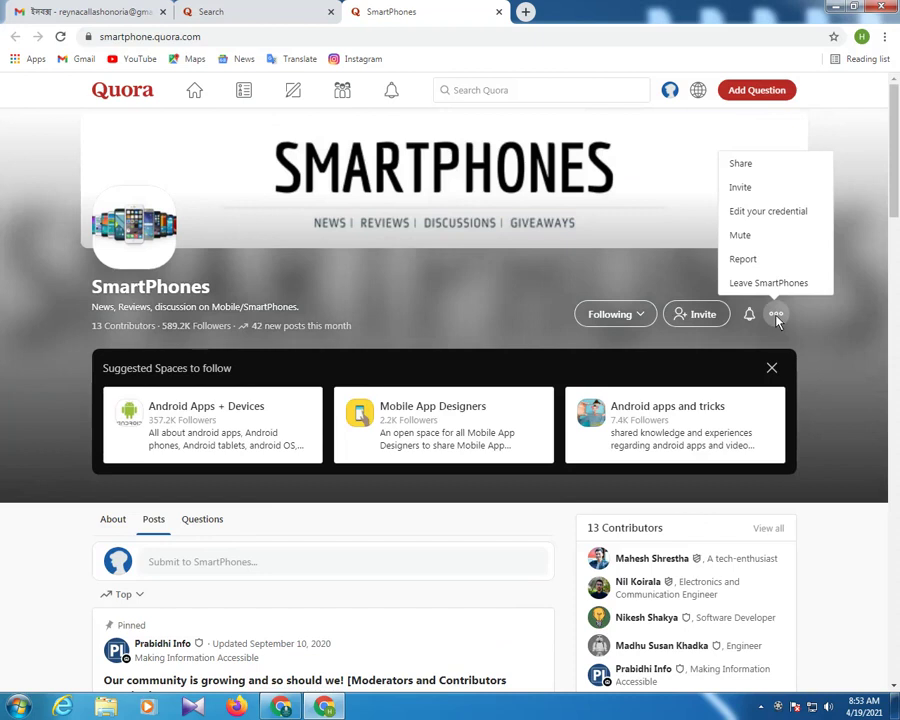
left_click(776, 316)
left_click(748, 315)
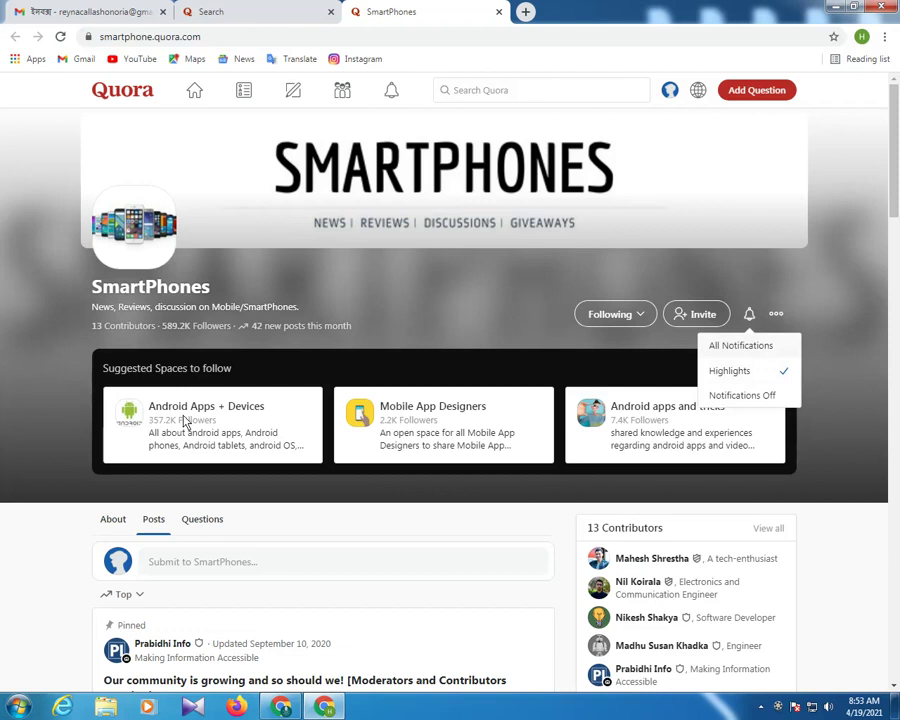
left_click(740, 345)
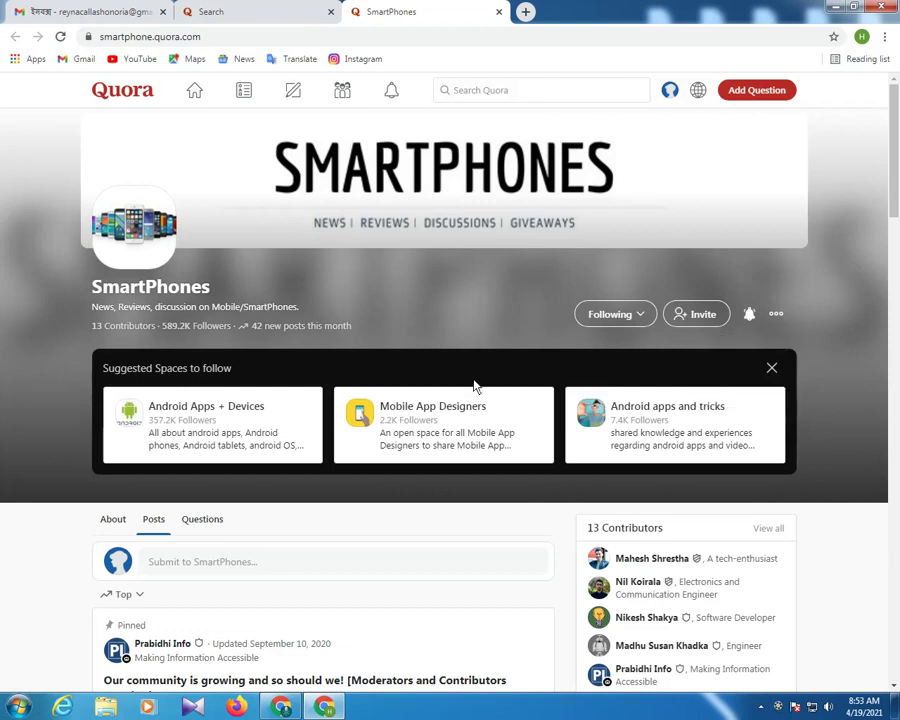
left_click(499, 13)
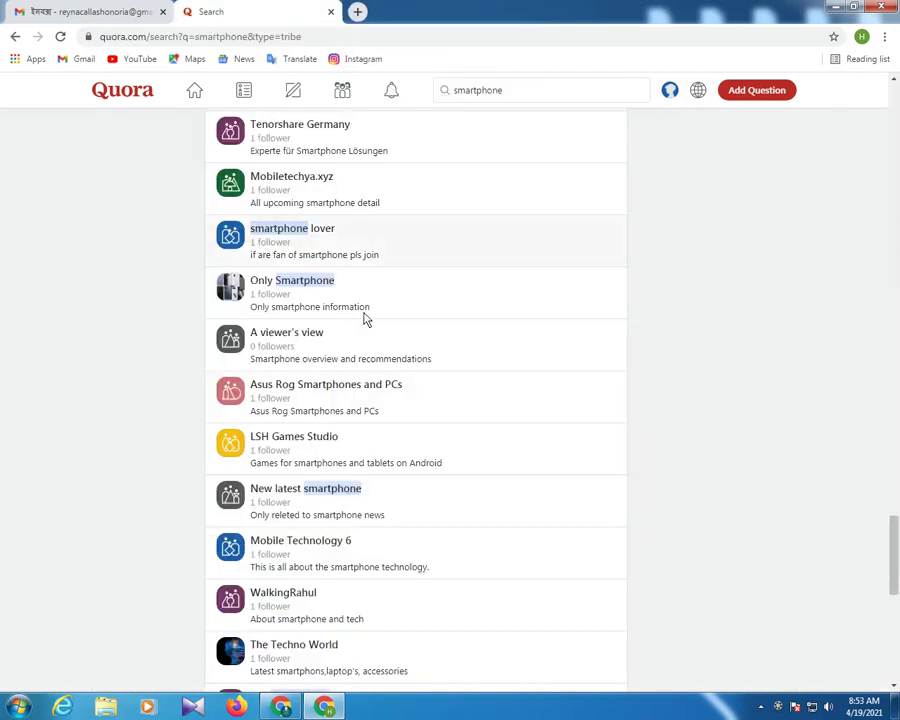
- Find the Latest smartphones updats Space further down the smartphone results and open it in a separate tab, staying on the search results
scroll(387, 485, "down", 1)
scroll(387, 485, "down", 4)
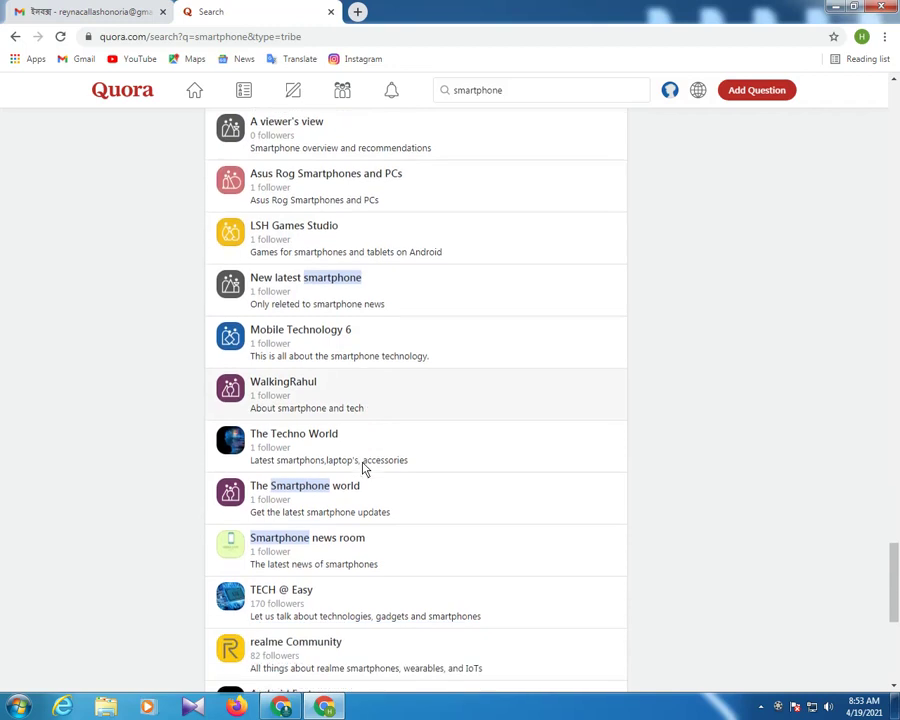
scroll(333, 435, "down", 4)
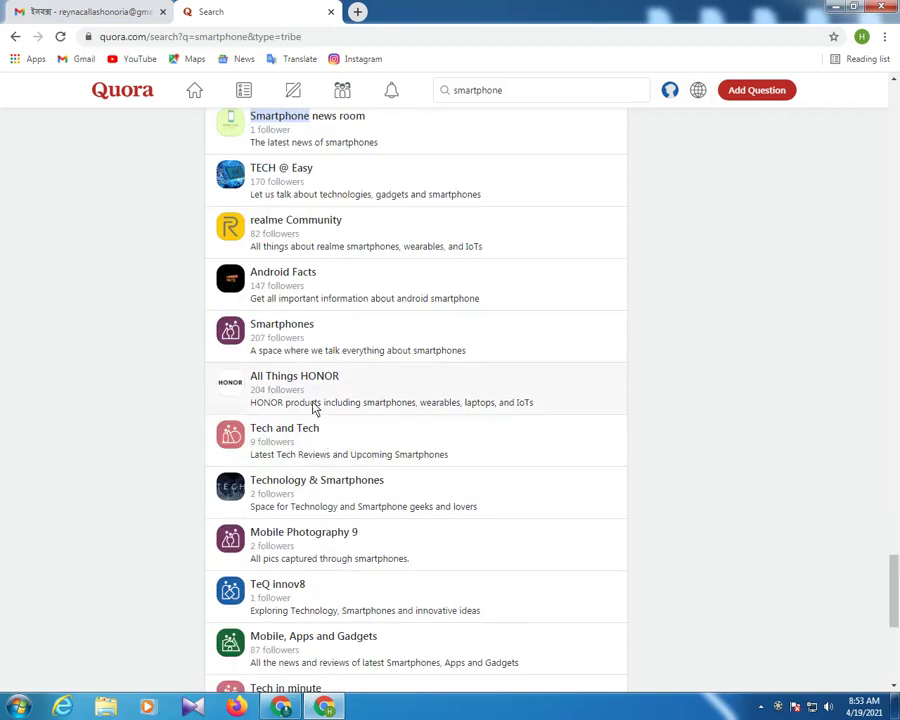
scroll(310, 438, "down", 5)
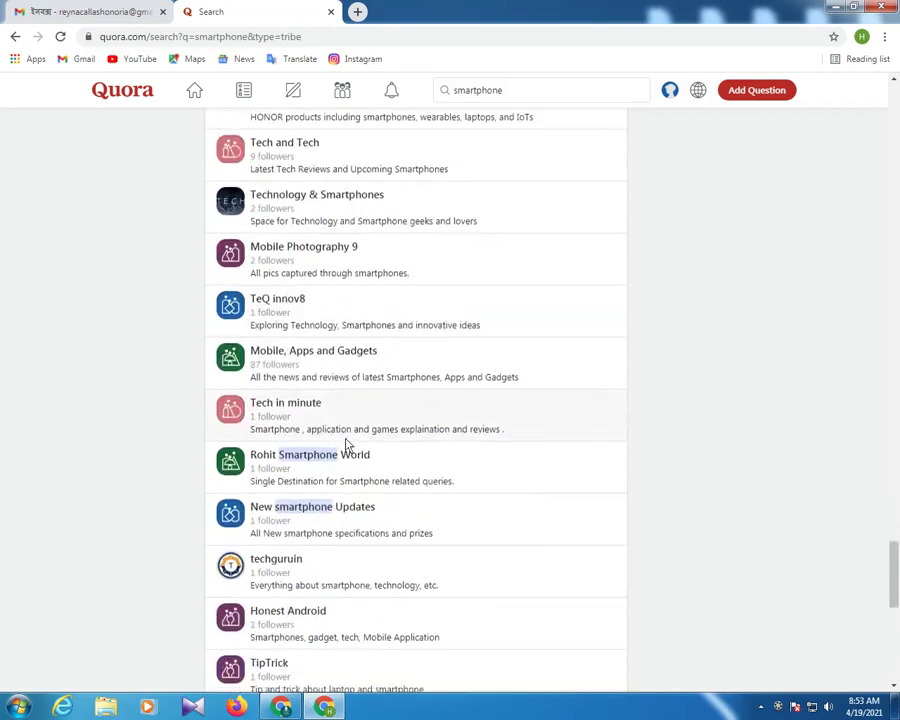
scroll(347, 448, "down", 3)
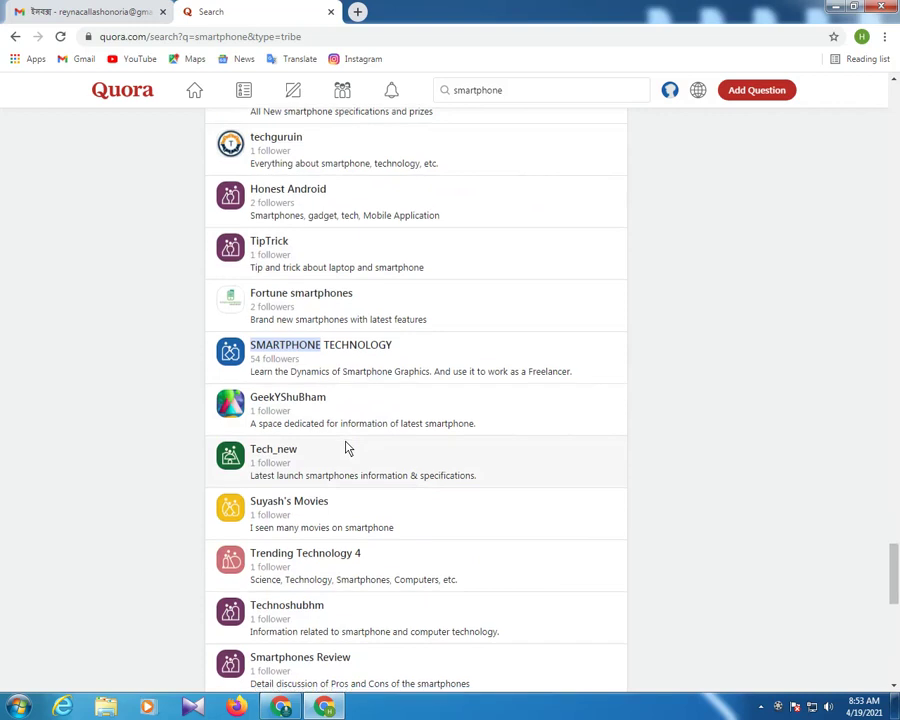
scroll(347, 448, "down", 3)
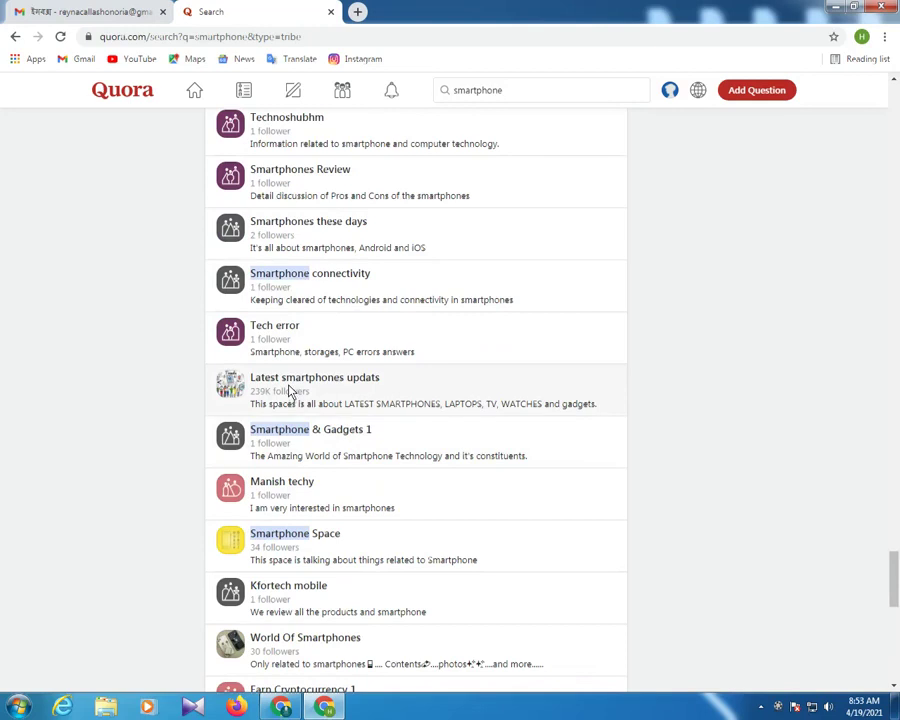
right_click(293, 394)
left_click(276, 396)
left_click(276, 396)
left_click(281, 7)
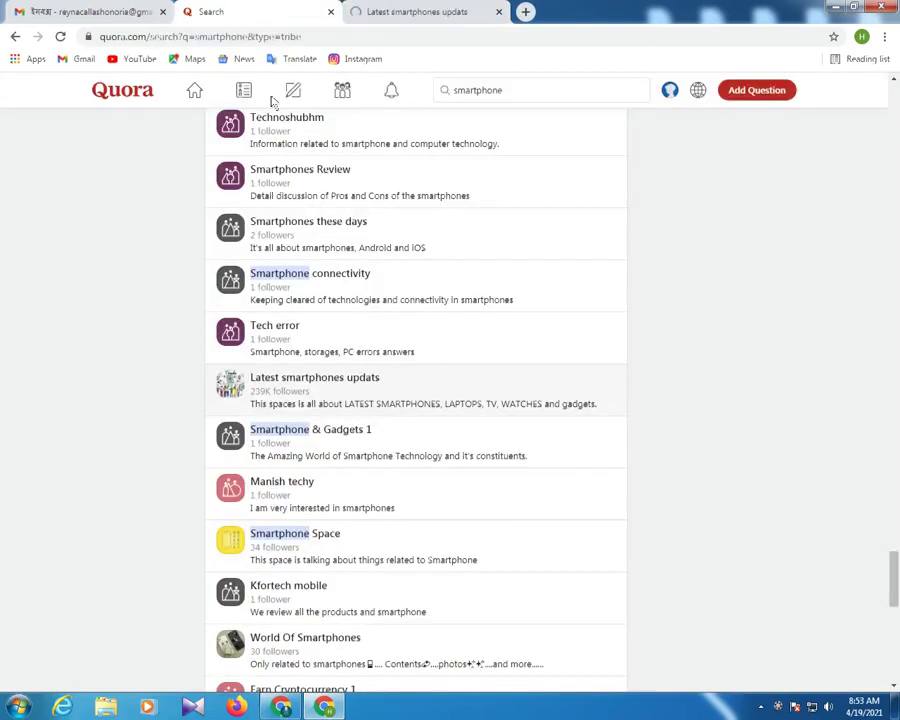
- Find the Smartphone Innovations Space further down the results and open it in a separate tab, keeping the search results in view
scroll(330, 425, "down", 2)
scroll(322, 440, "down", 2)
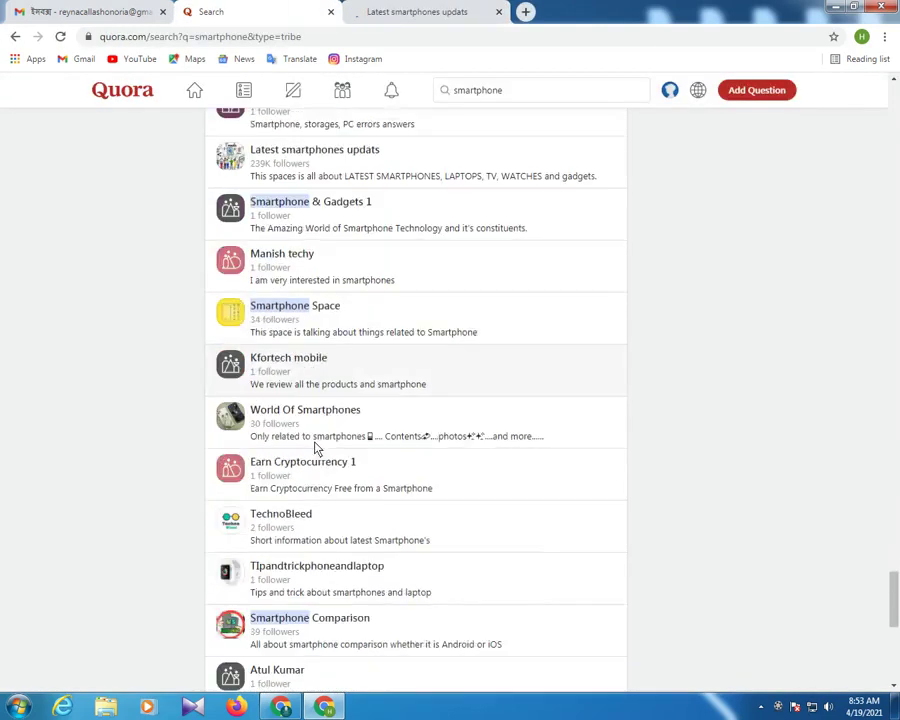
scroll(302, 465, "down", 3)
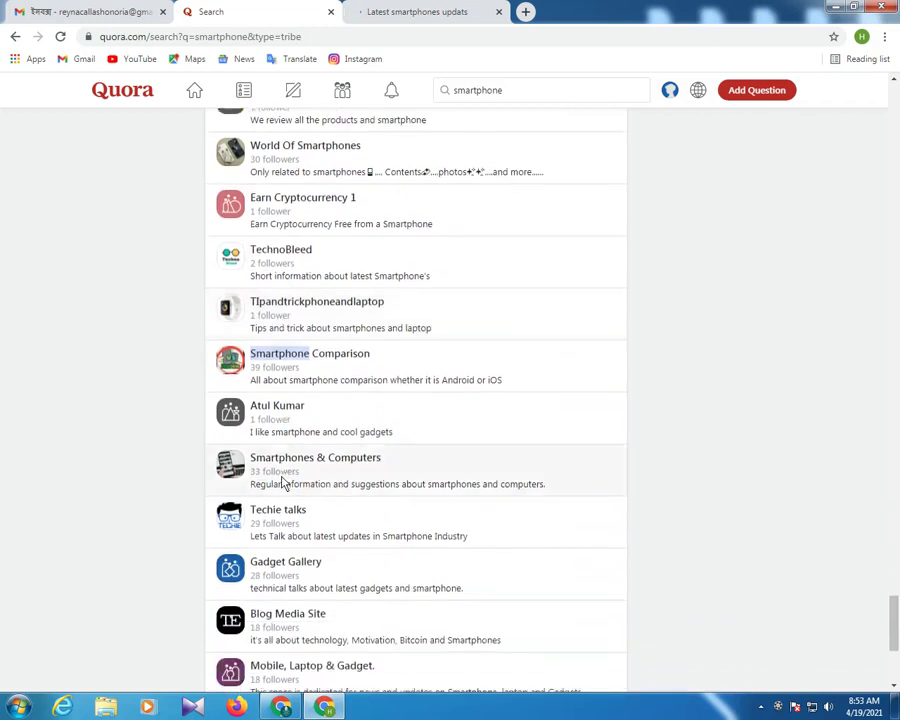
scroll(283, 483, "down", 2)
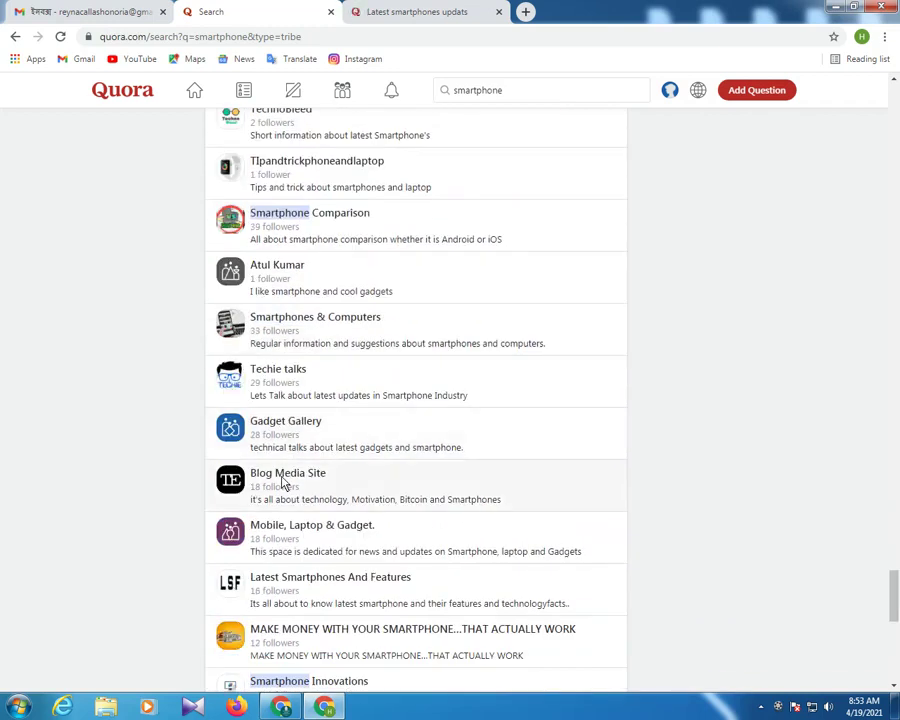
scroll(283, 483, "down", 3)
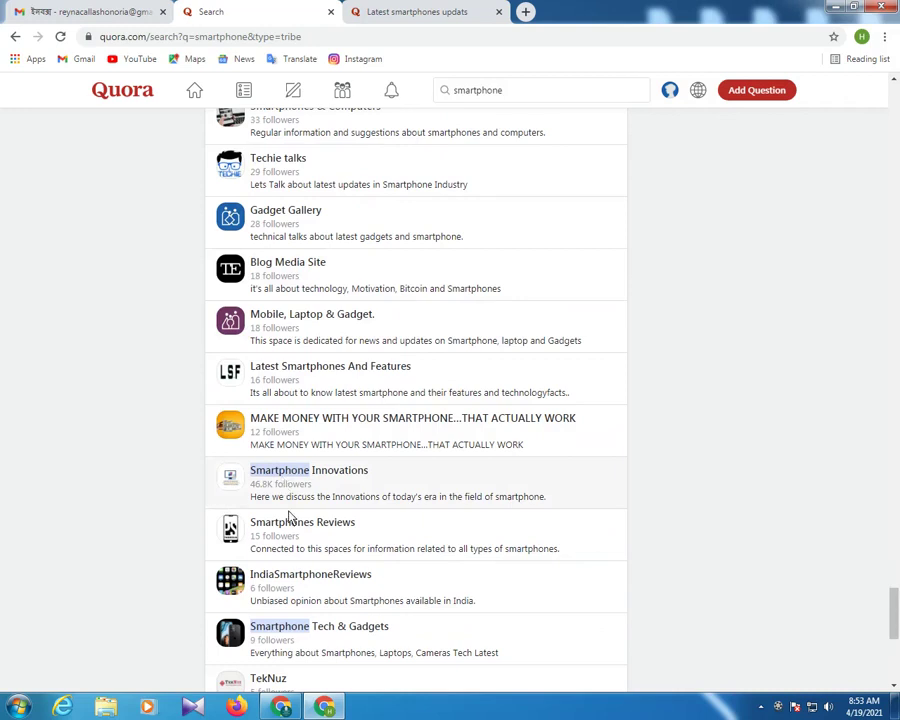
left_click(288, 480)
left_click(277, 6)
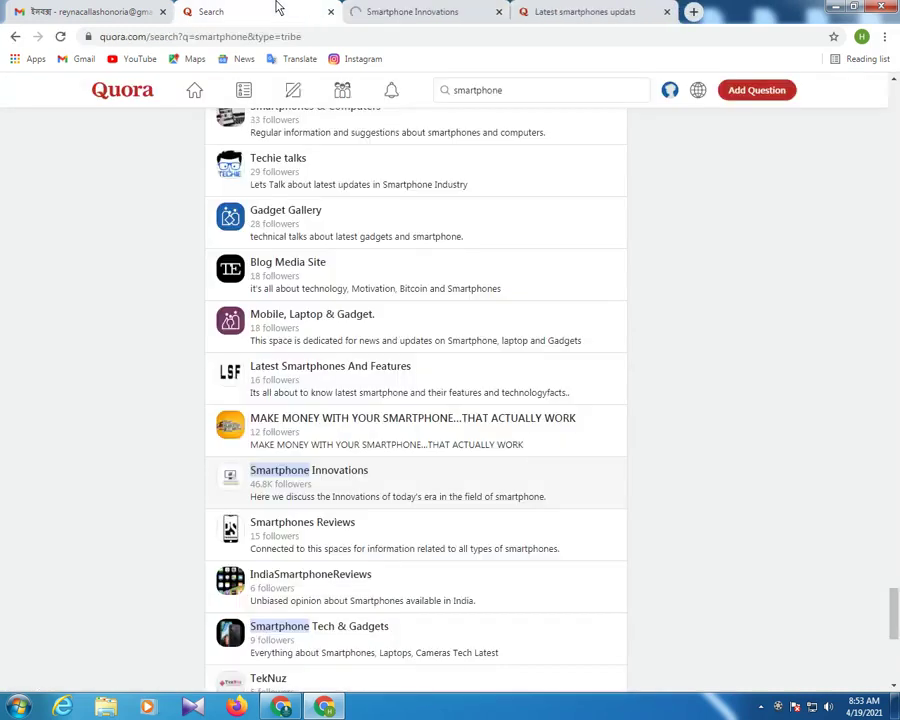
- Look through the remaining smartphone Space results for further Spaces with large follower counts
scroll(325, 490, "down", 1)
scroll(318, 495, "down", 2)
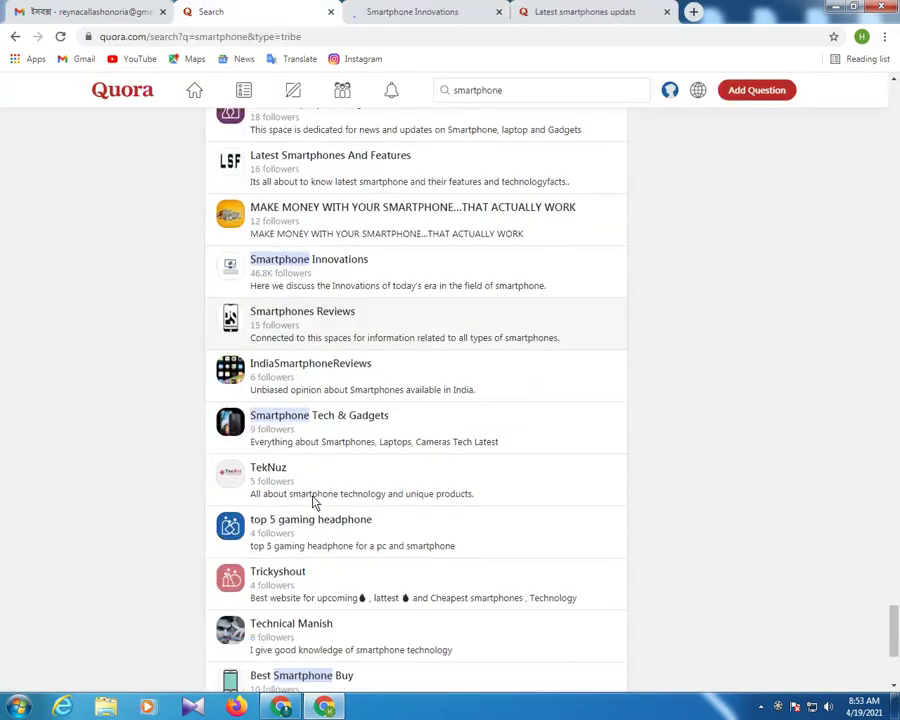
scroll(313, 497, "down", 2)
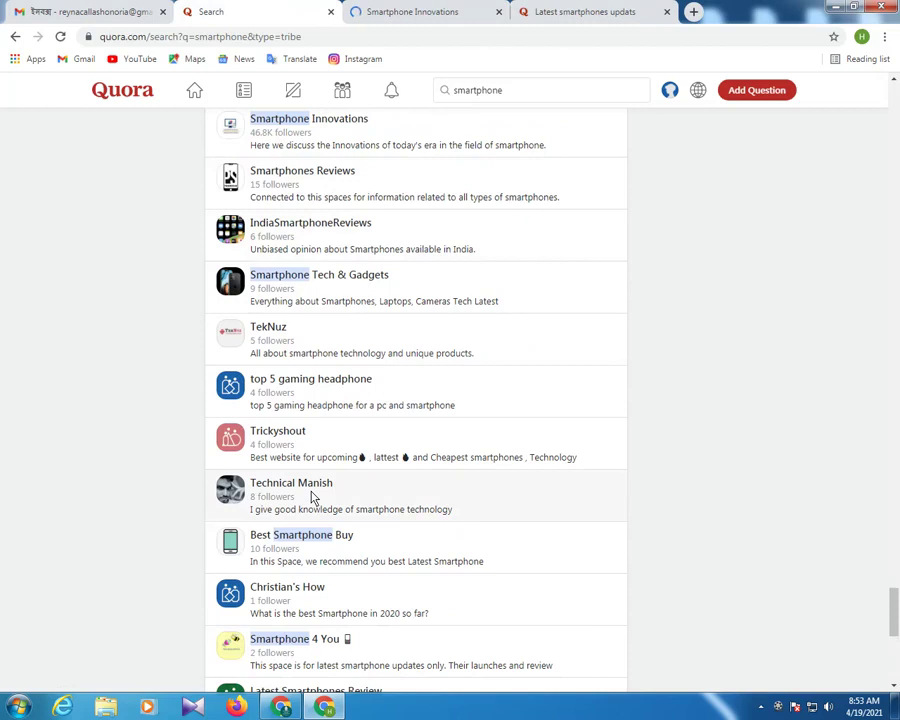
scroll(313, 497, "down", 3)
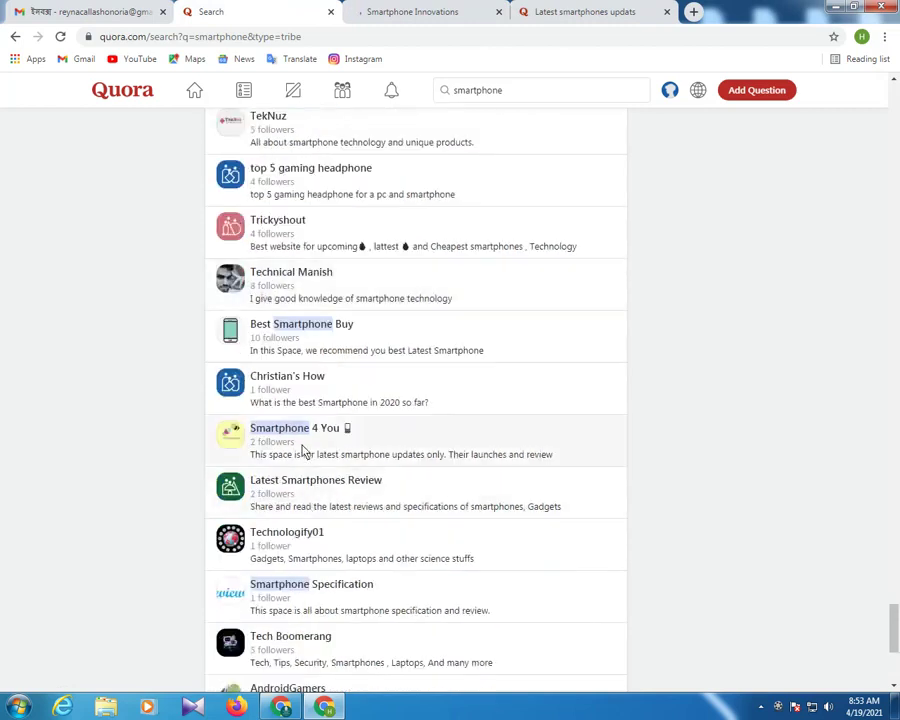
scroll(305, 447, "down", 3)
scroll(291, 500, "down", 3)
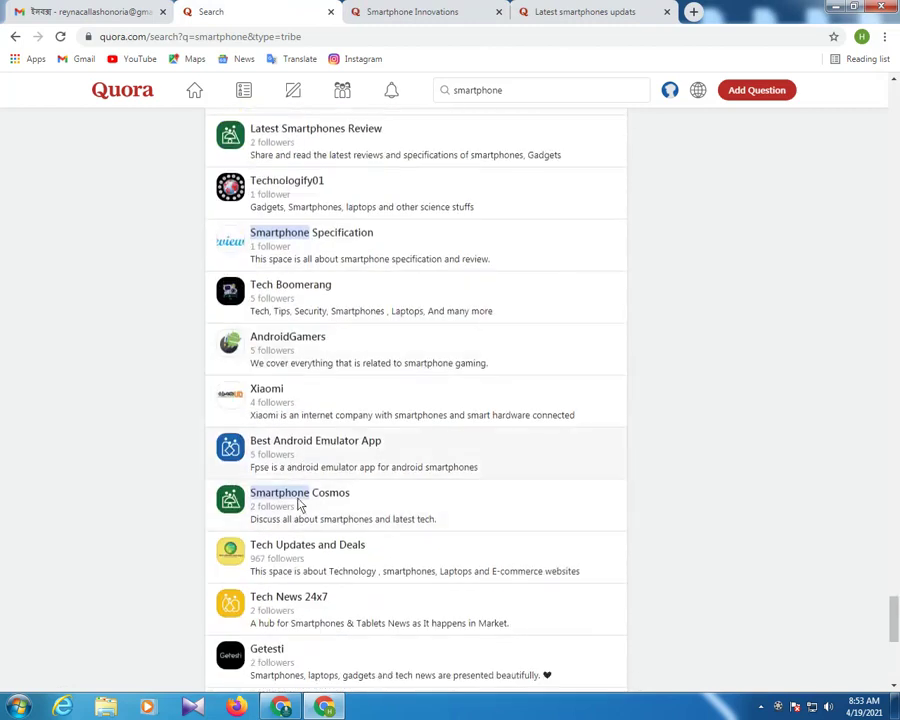
scroll(333, 448, "down", 1)
scroll(294, 500, "down", 2)
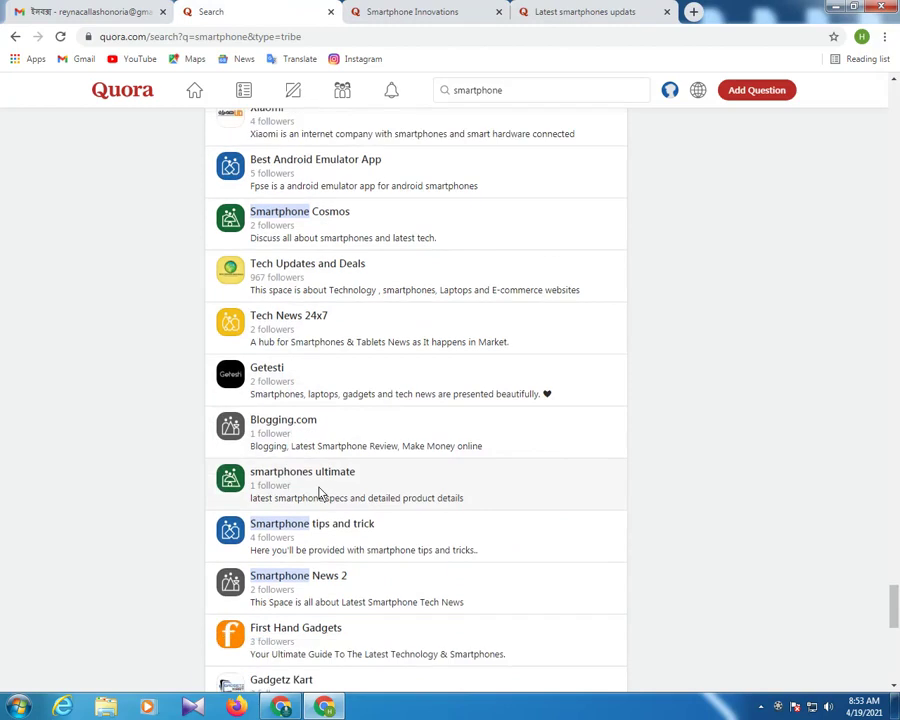
scroll(306, 483, "down", 2)
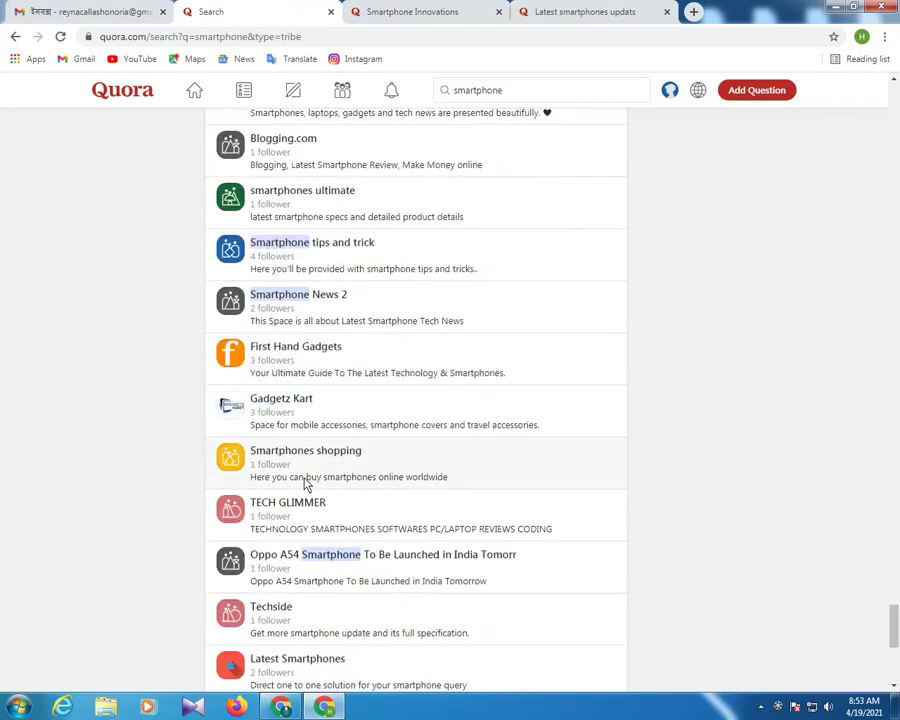
scroll(295, 478, "down", 1)
scroll(292, 478, "down", 2)
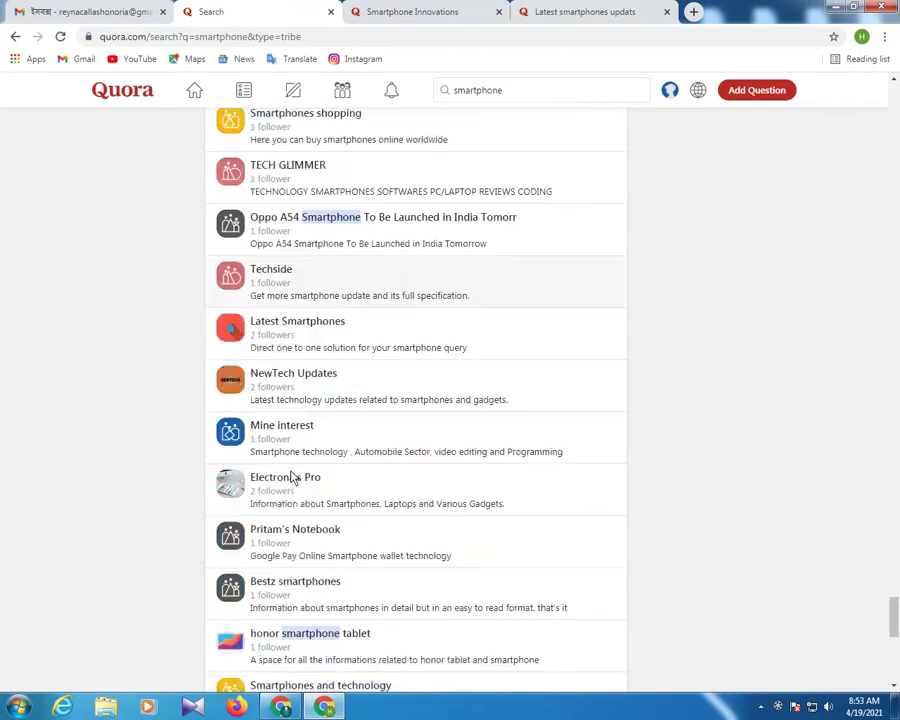
scroll(293, 477, "down", 3)
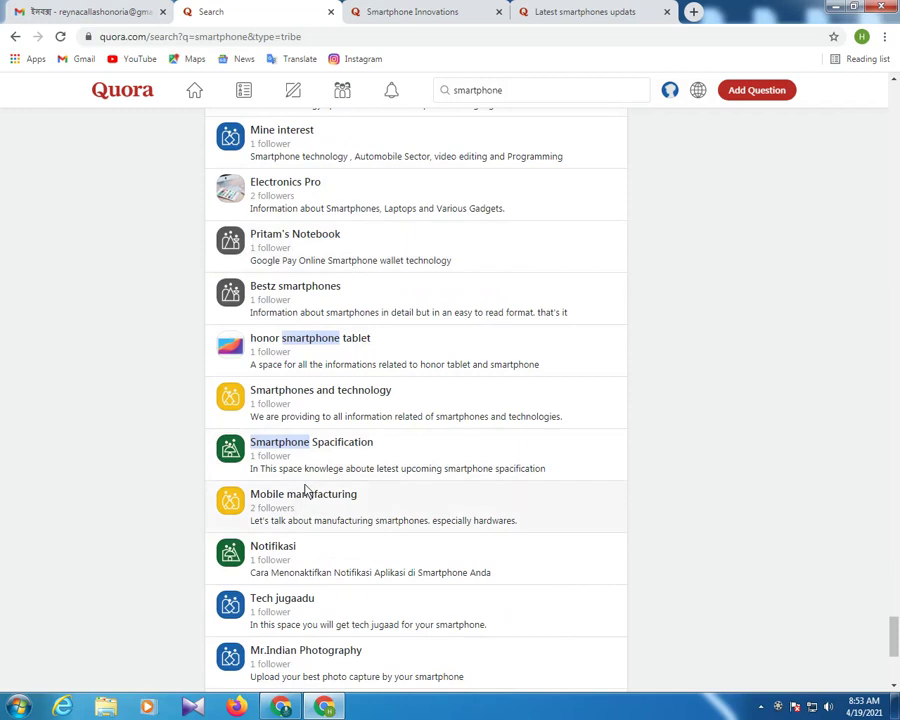
scroll(296, 513, "down", 5)
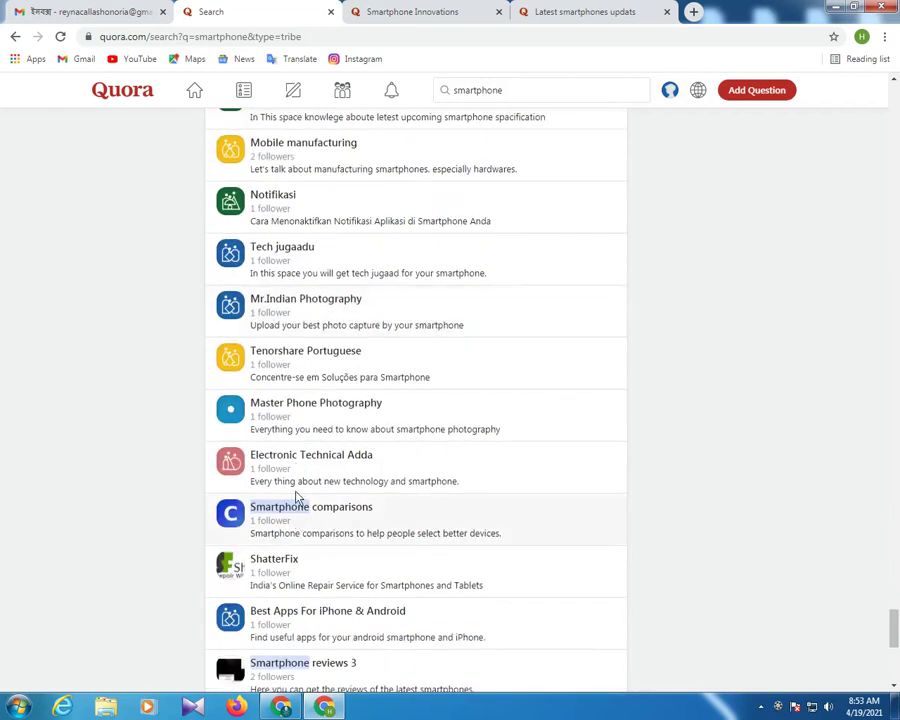
scroll(300, 497, "down", 4)
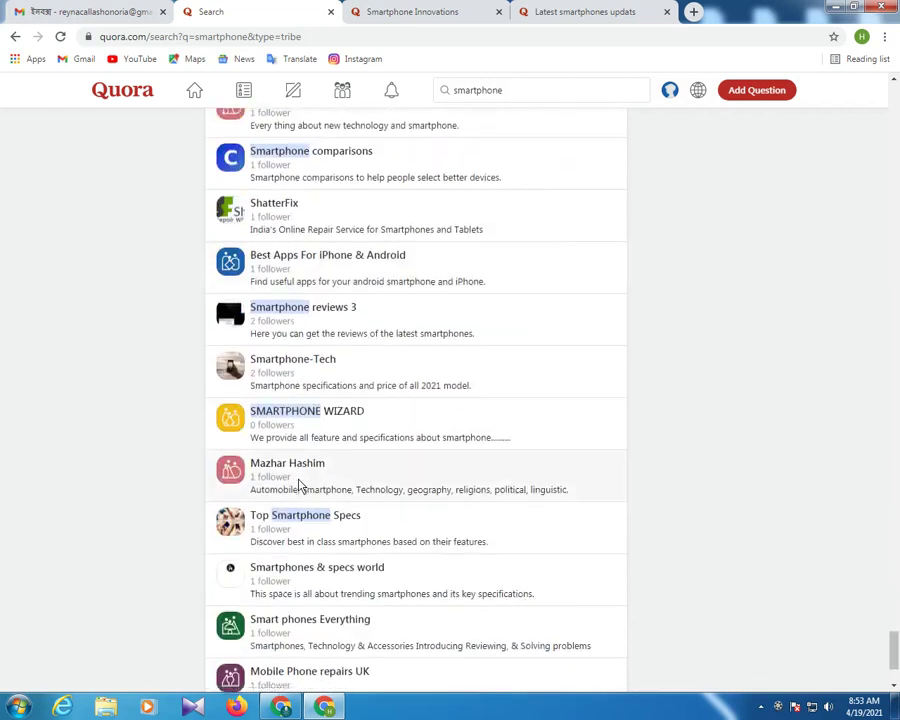
scroll(296, 488, "down", 2)
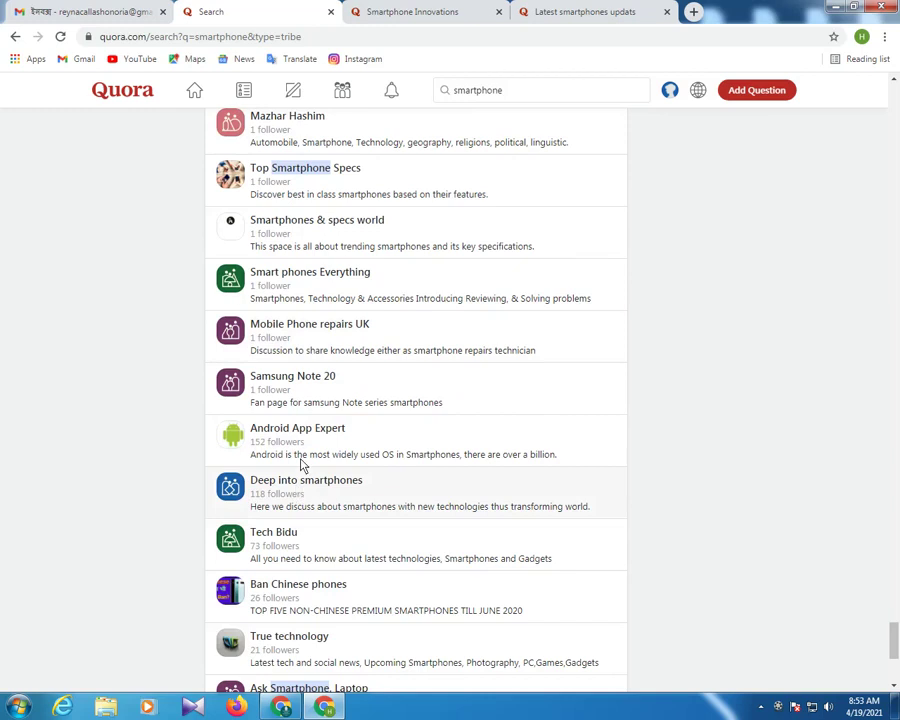
scroll(300, 470, "down", 2)
scroll(290, 445, "down", 1)
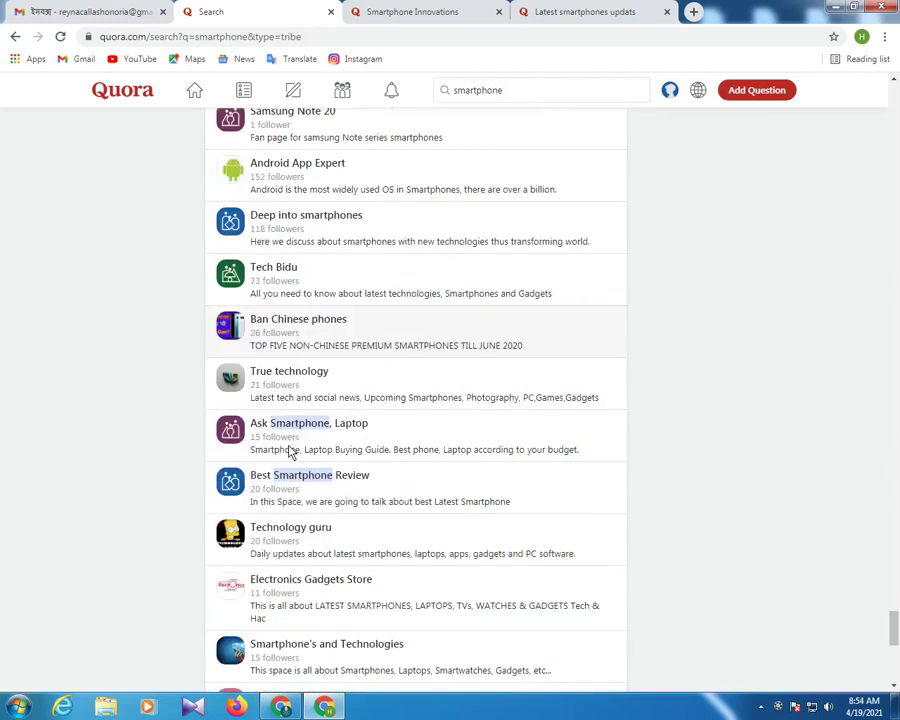
scroll(290, 452, "down", 1)
scroll(296, 455, "down", 1)
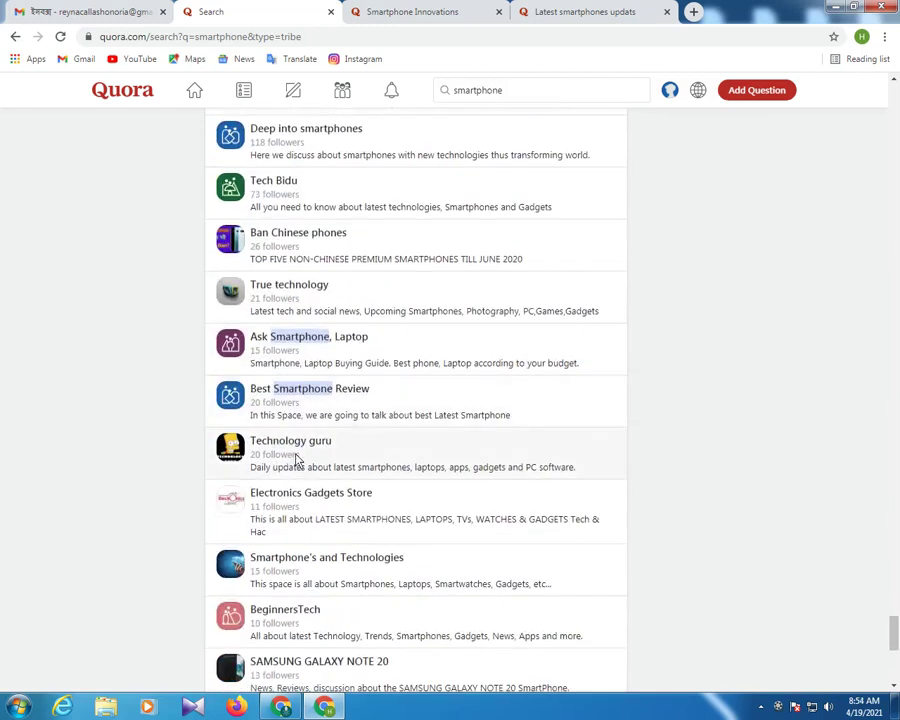
scroll(296, 460, "down", 2)
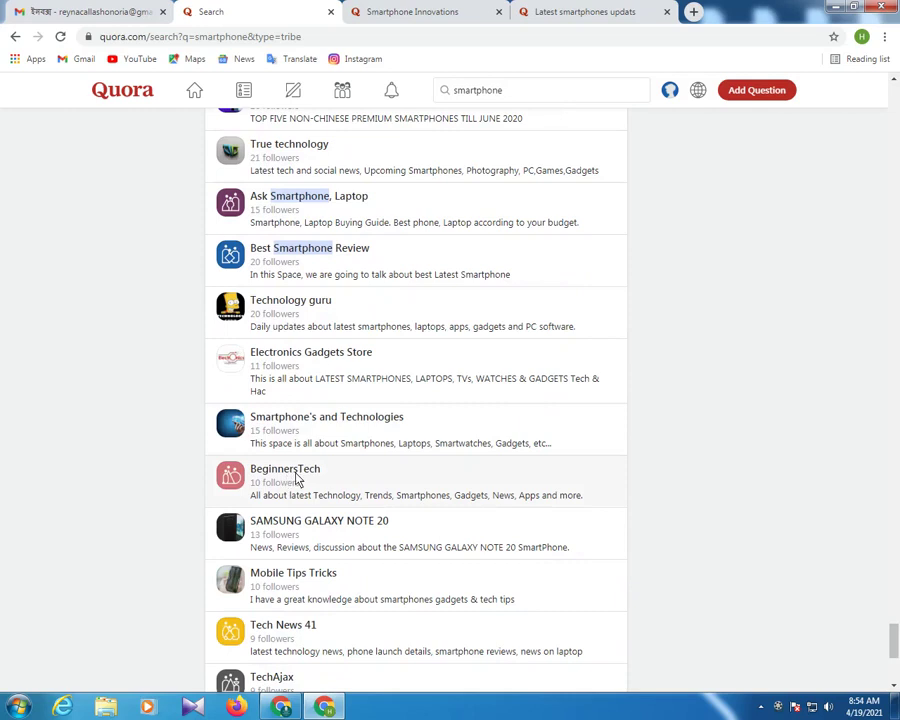
scroll(290, 485, "down", 3)
scroll(288, 490, "down", 3)
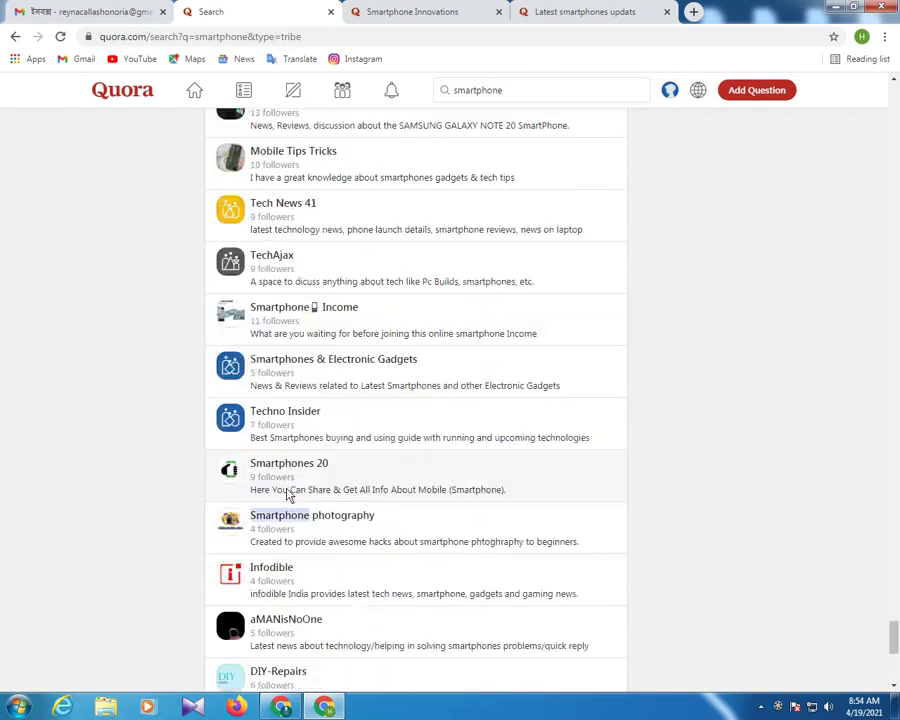
scroll(288, 495, "down", 4)
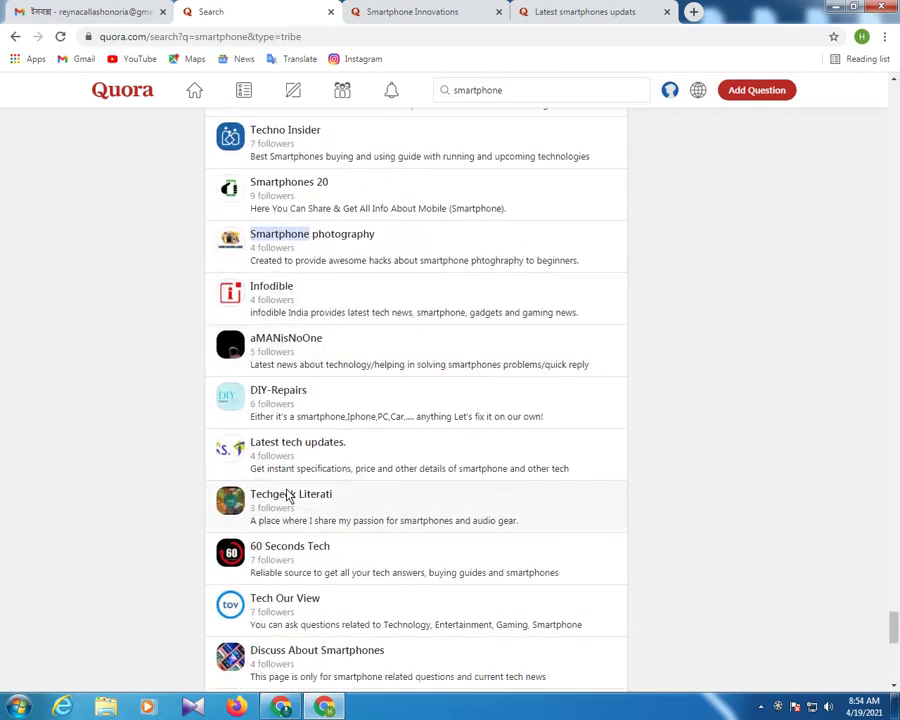
scroll(288, 497, "down", 3)
scroll(288, 497, "down", 2)
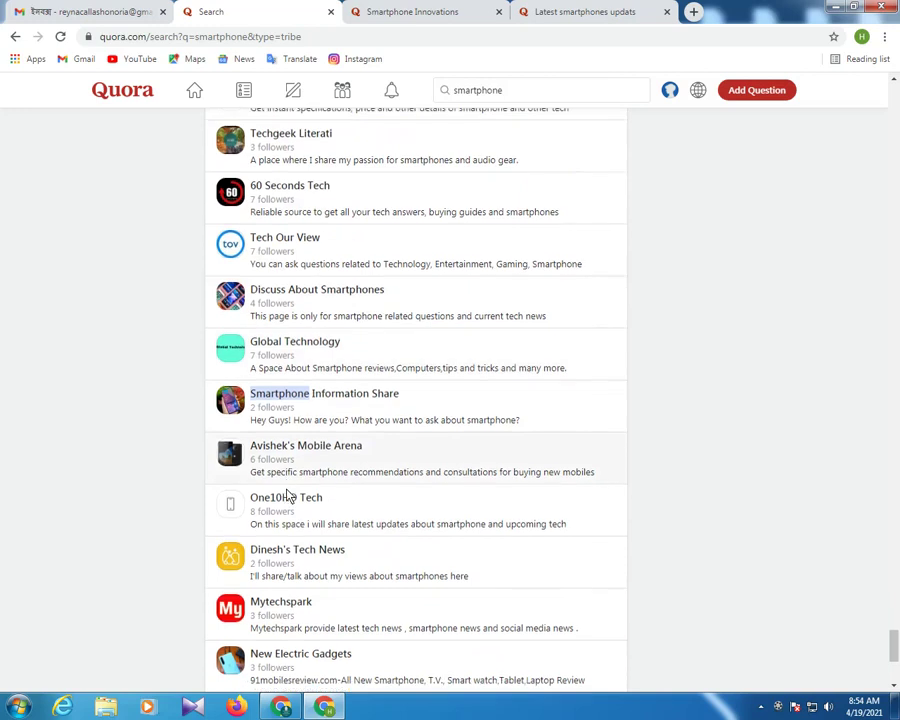
scroll(288, 497, "down", 5)
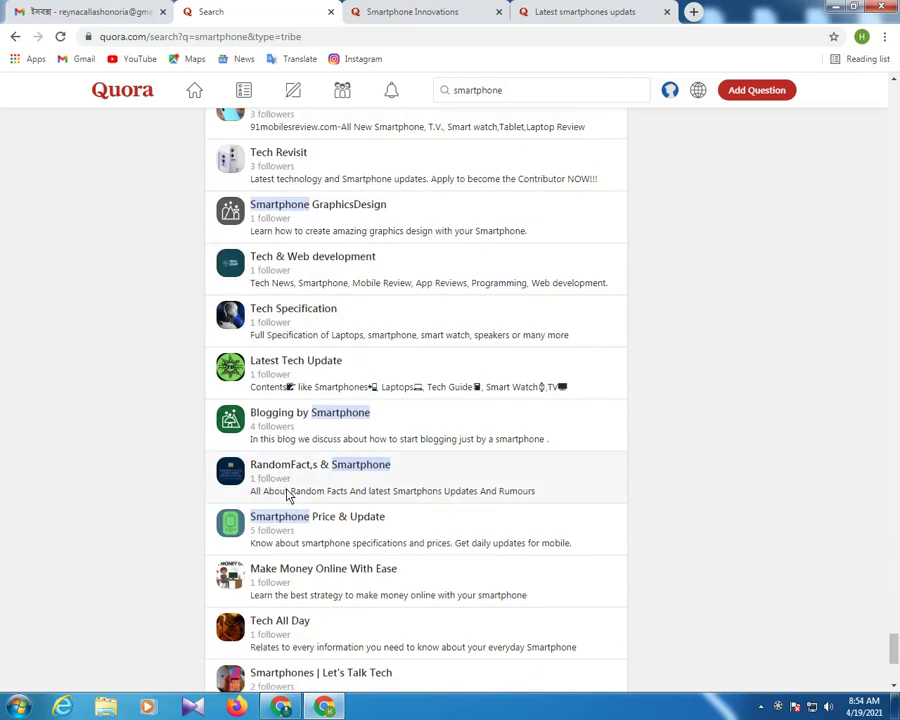
scroll(288, 495, "down", 6)
- Follow the Smartphone Innovations Space and close both the search results and that Space's tab, leaving Latest smartphones updats open
left_click(426, 8)
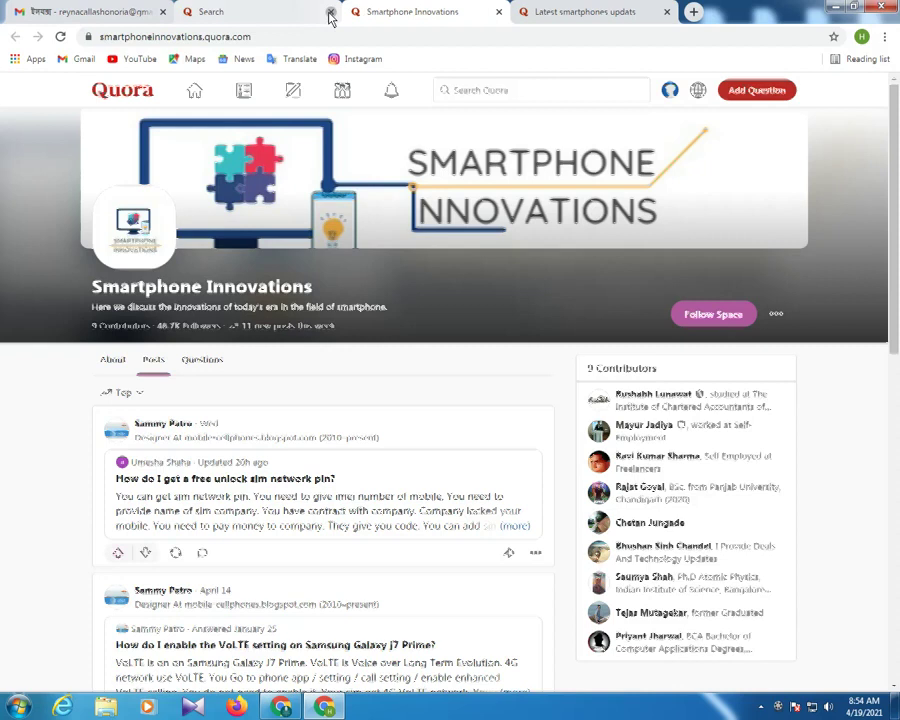
left_click(330, 14)
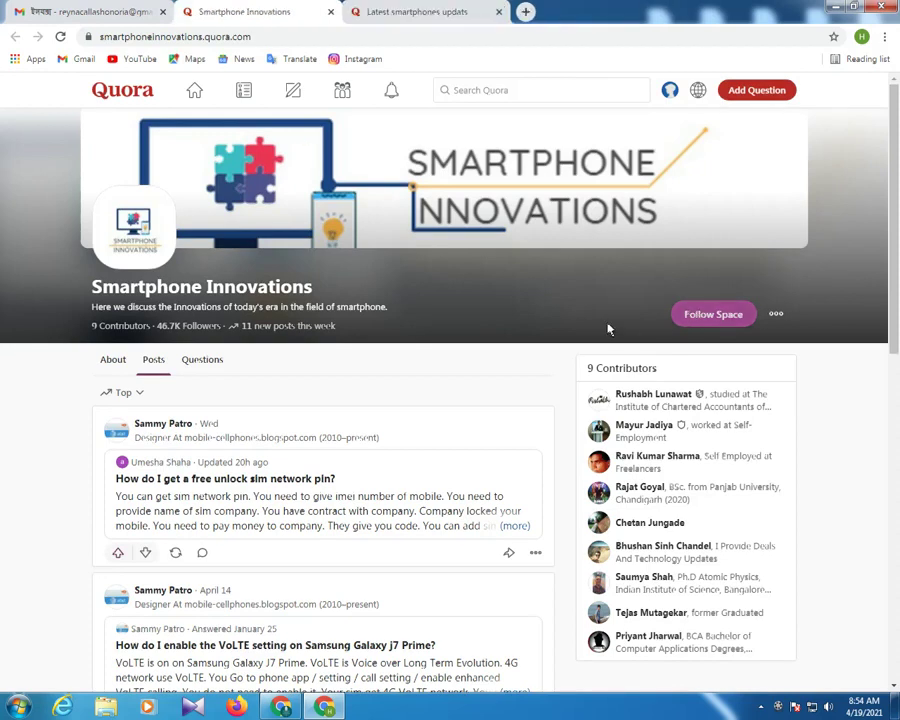
left_click(710, 314)
left_click(423, 10)
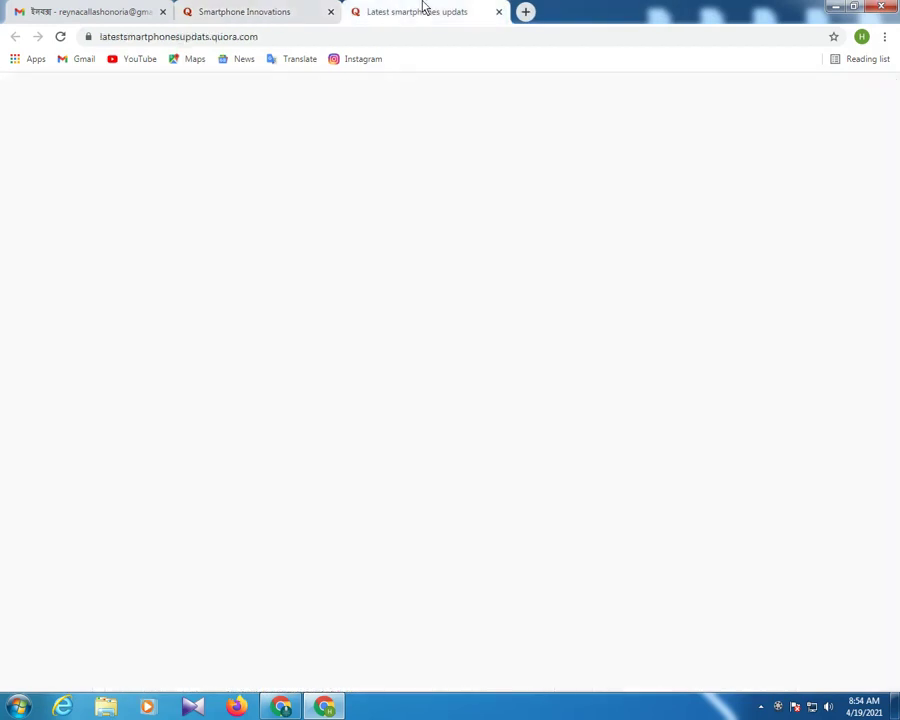
left_click(330, 12)
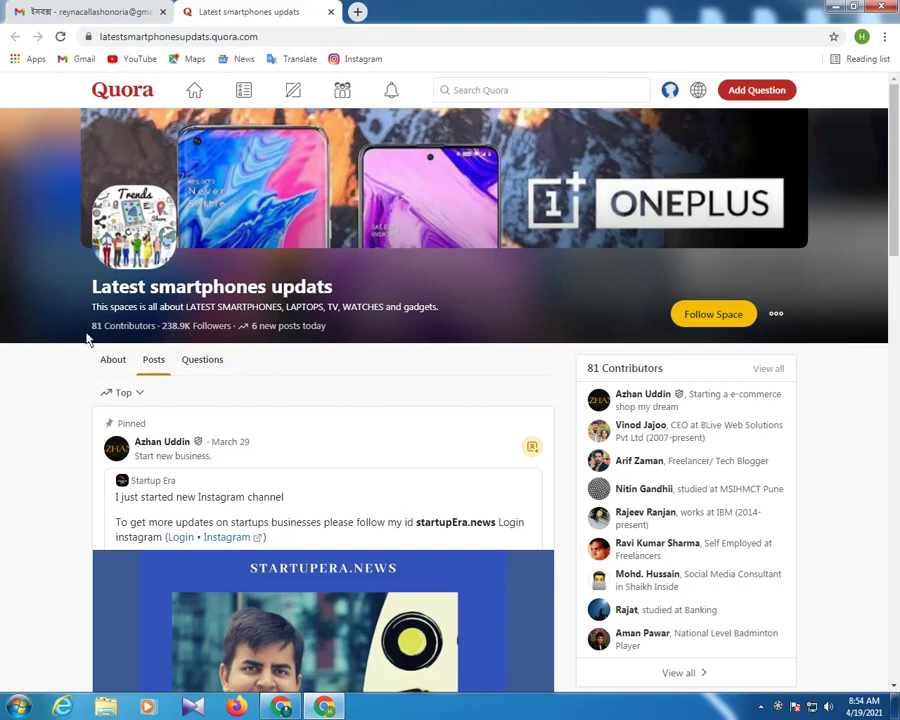
- Follow the Latest smartphones updats Space and turn on All Notifications for it
left_click(701, 316)
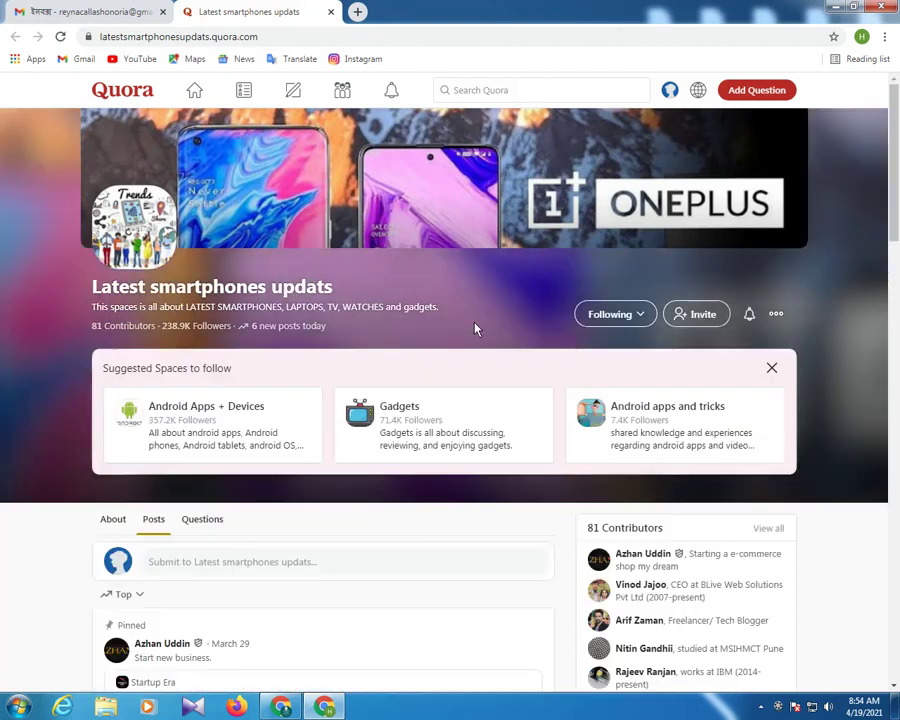
left_click(749, 314)
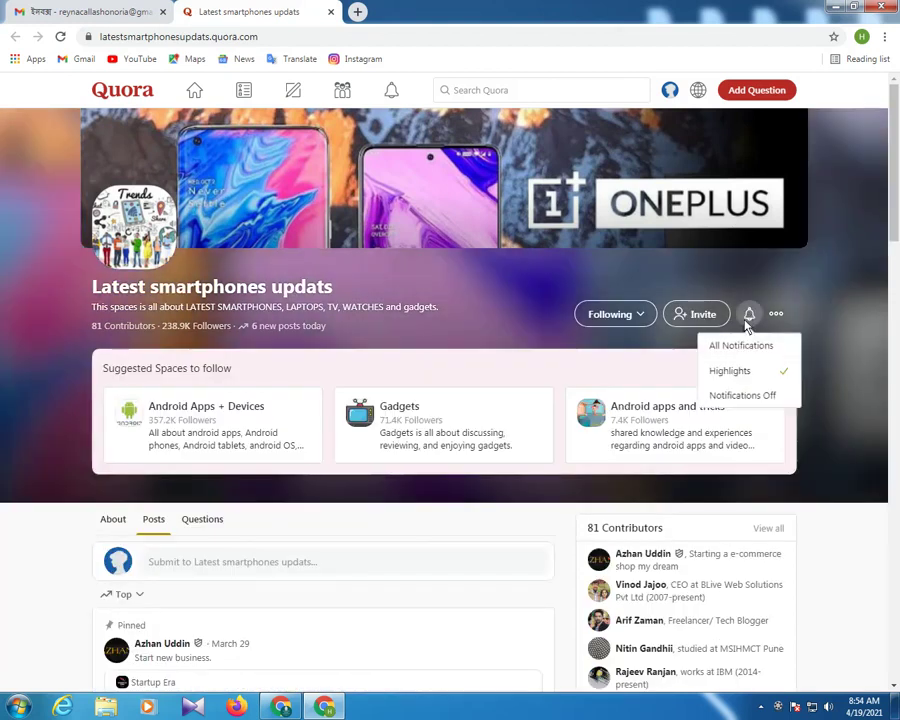
left_click(743, 346)
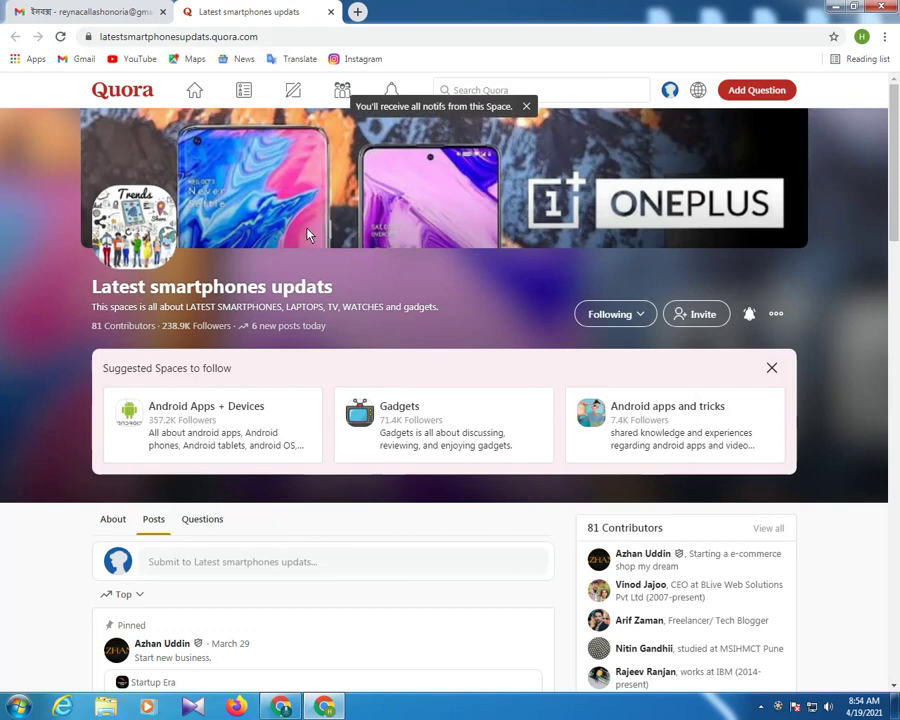
- Go to the home feed and upvote the Tech Reviews post on the Asus TUF Dash F15 and the iPhone 8+ ringtone answer
left_click(104, 99)
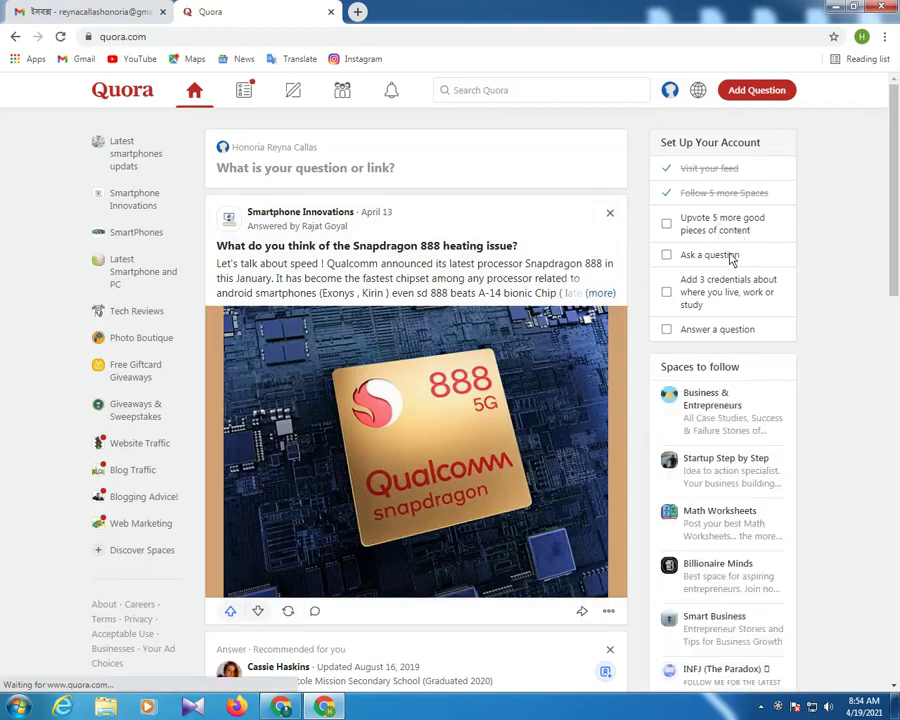
scroll(453, 436, "down", 1)
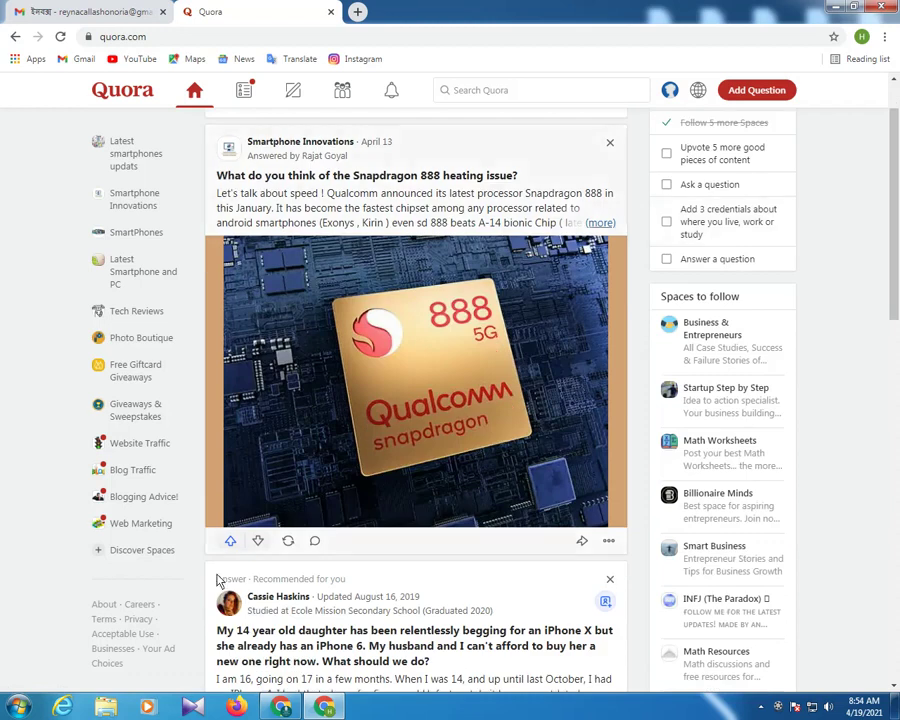
scroll(274, 508, "down", 6)
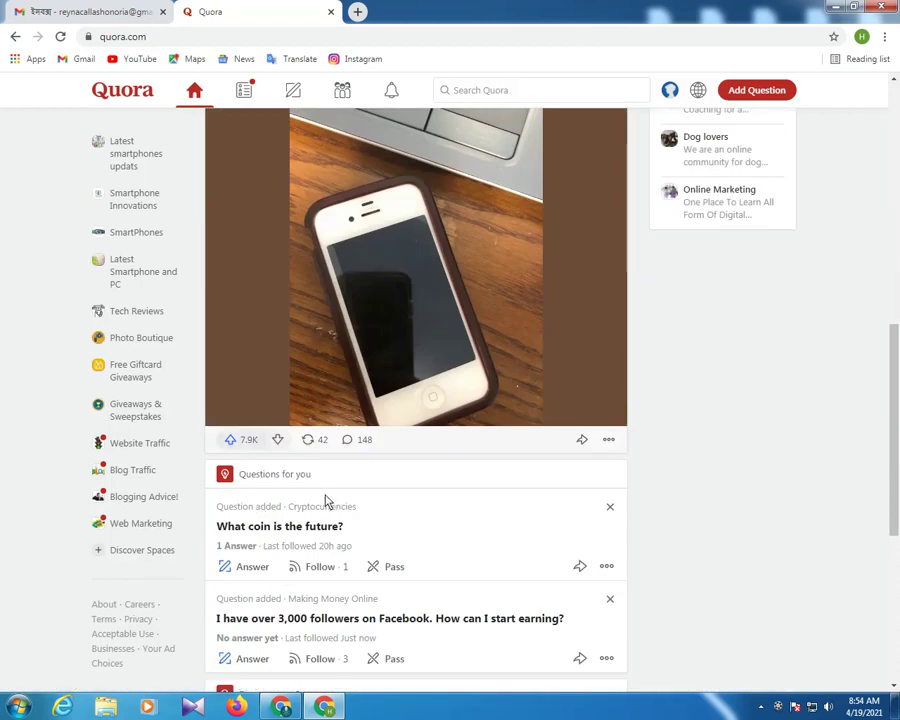
scroll(325, 500, "down", 3)
scroll(426, 466, "down", 4)
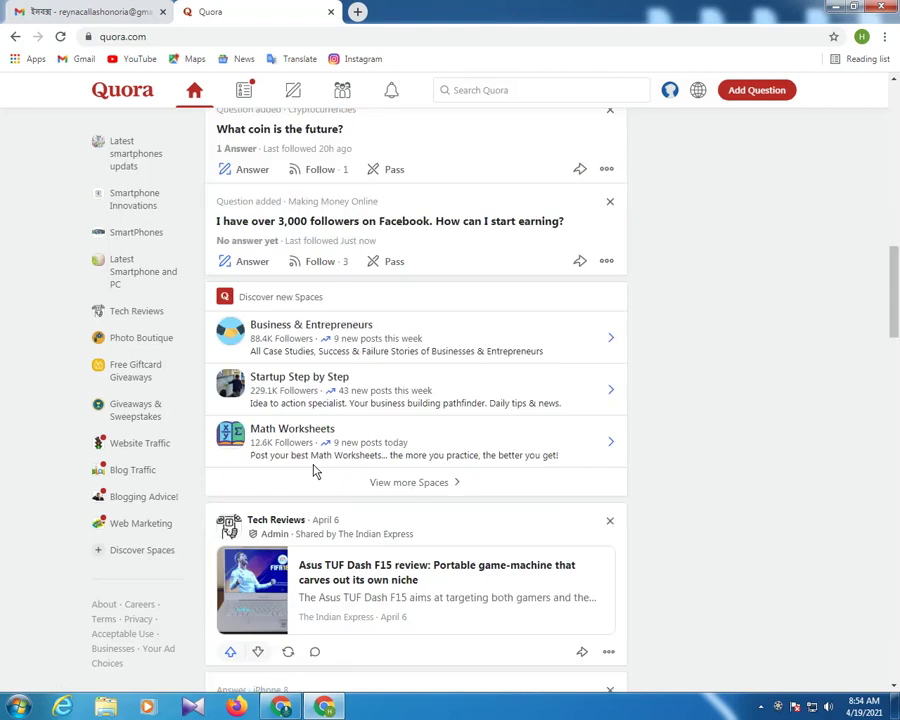
left_click(231, 418)
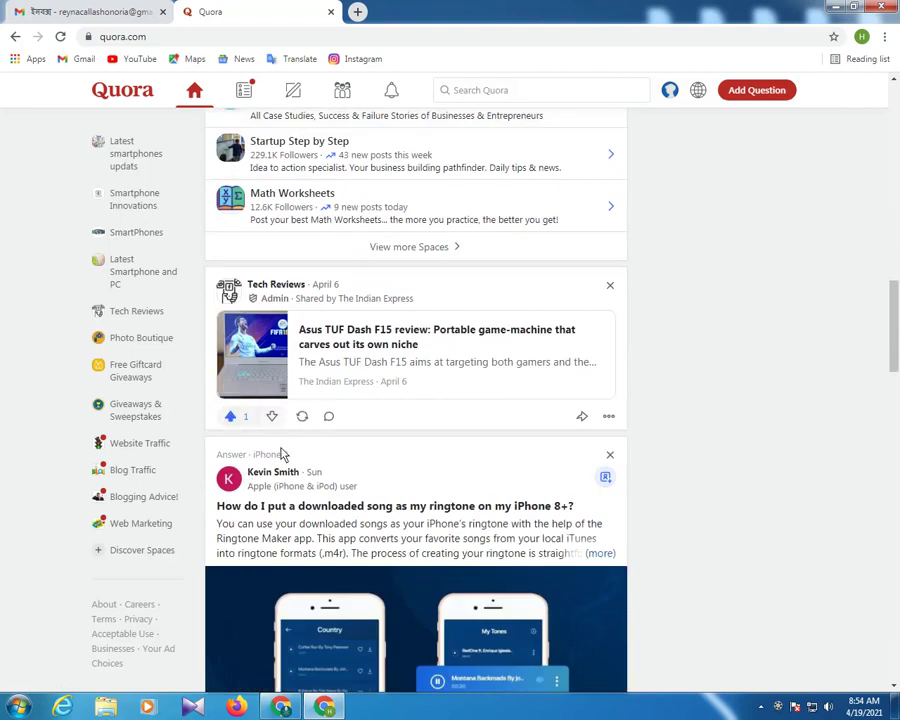
scroll(300, 465, "down", 3)
left_click(231, 509)
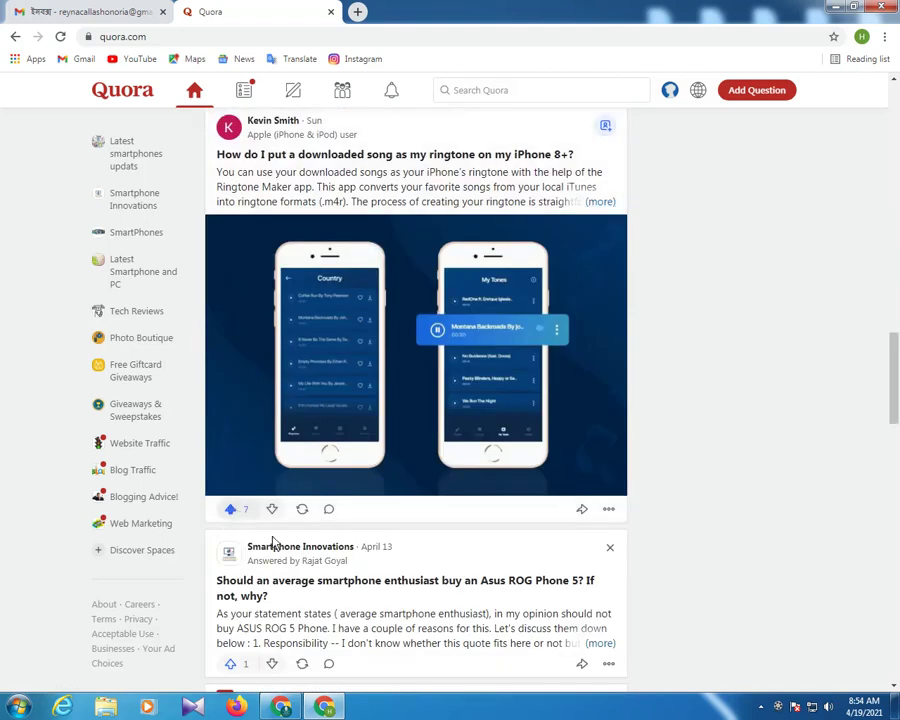
- Upvote the Stranger Things Space's muffin story and the Follow and Share post about the boat mishap rescuer further down the feed
scroll(250, 530, "down", 4)
scroll(243, 460, "down", 4)
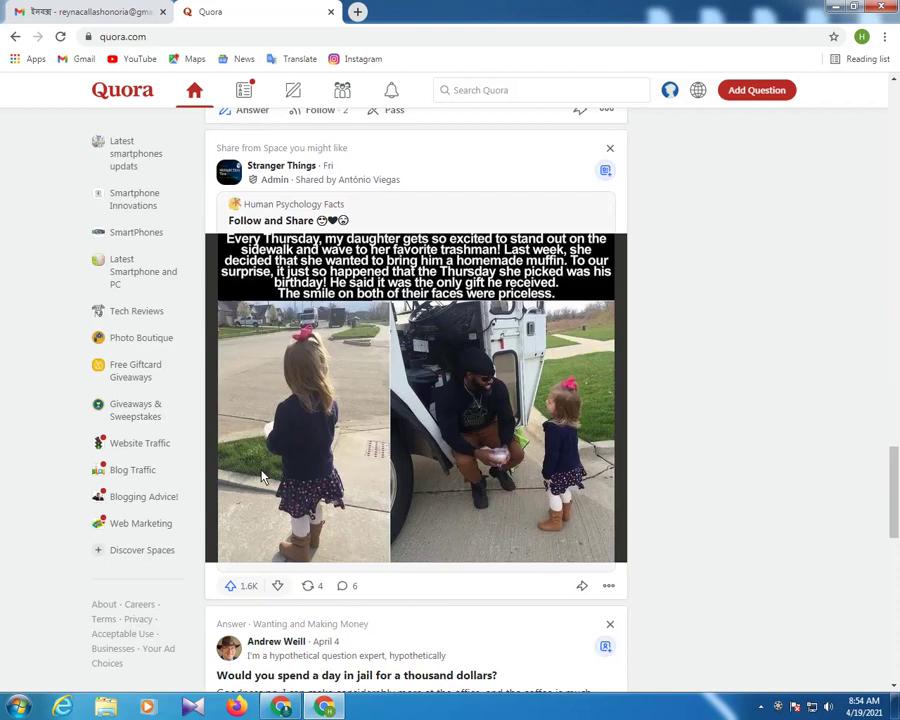
left_click(228, 584)
scroll(325, 548, "down", 1)
scroll(325, 548, "down", 7)
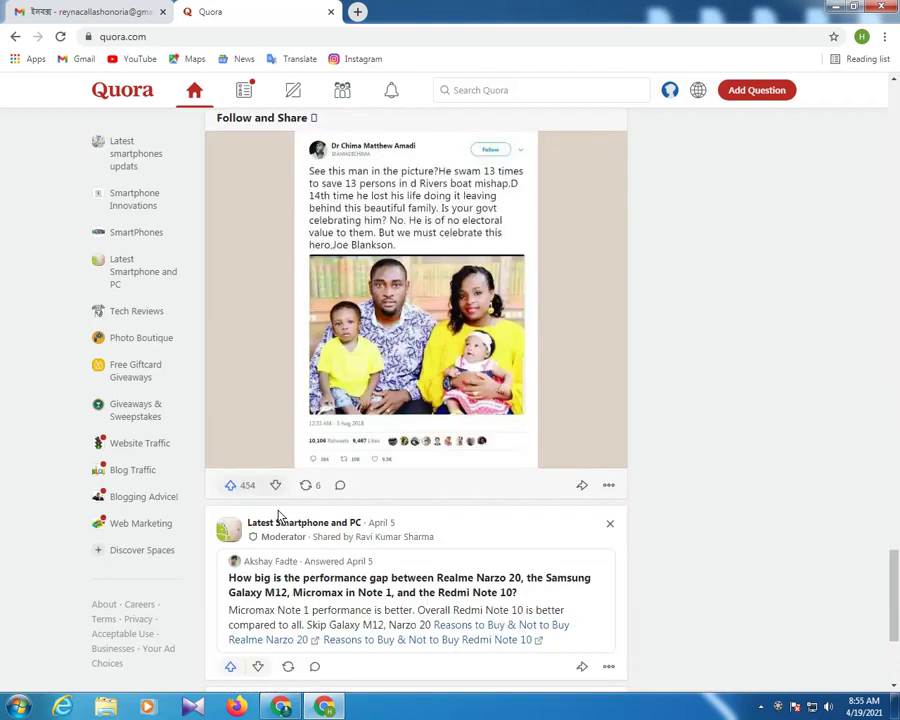
left_click(233, 487)
scroll(236, 490, "down", 5)
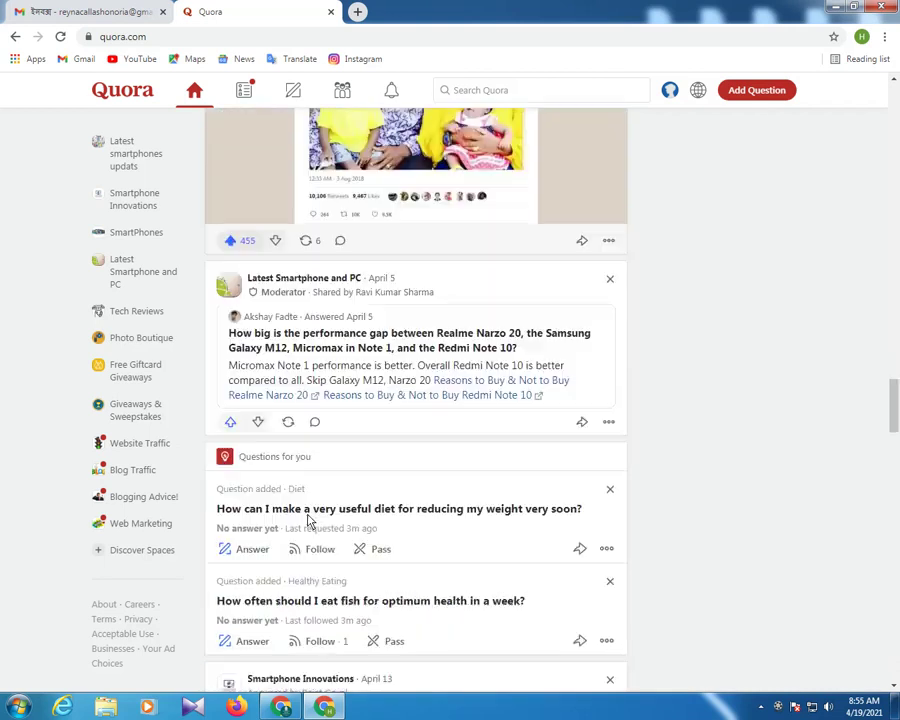
- Upvote the "Biology has the best names" post in the feed and reload the home page
scroll(245, 527, "down", 4)
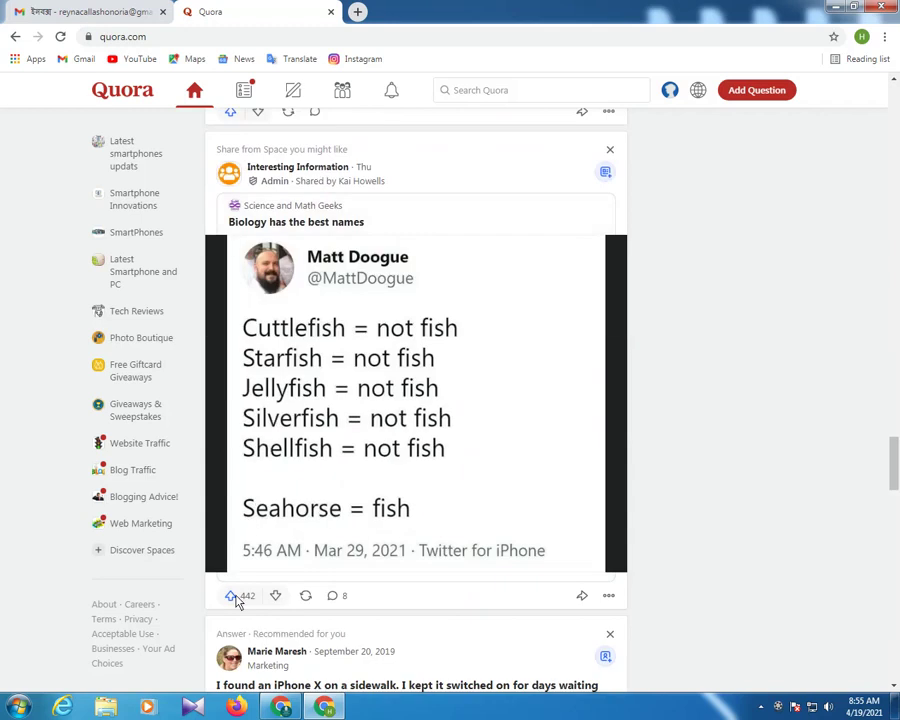
left_click(232, 595)
scroll(642, 484, "up", 10)
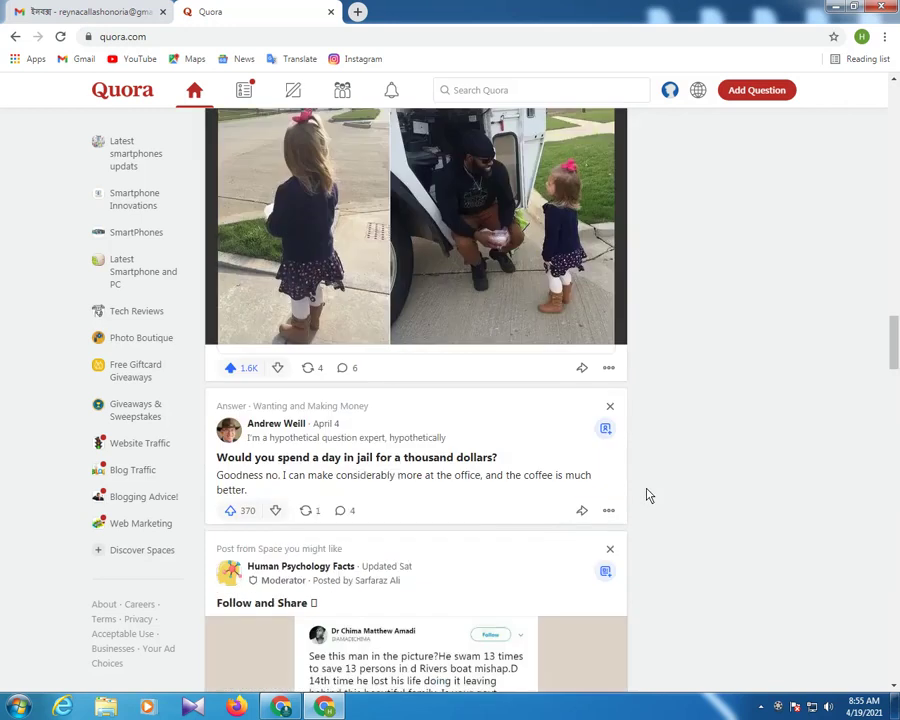
scroll(646, 490, "up", 10)
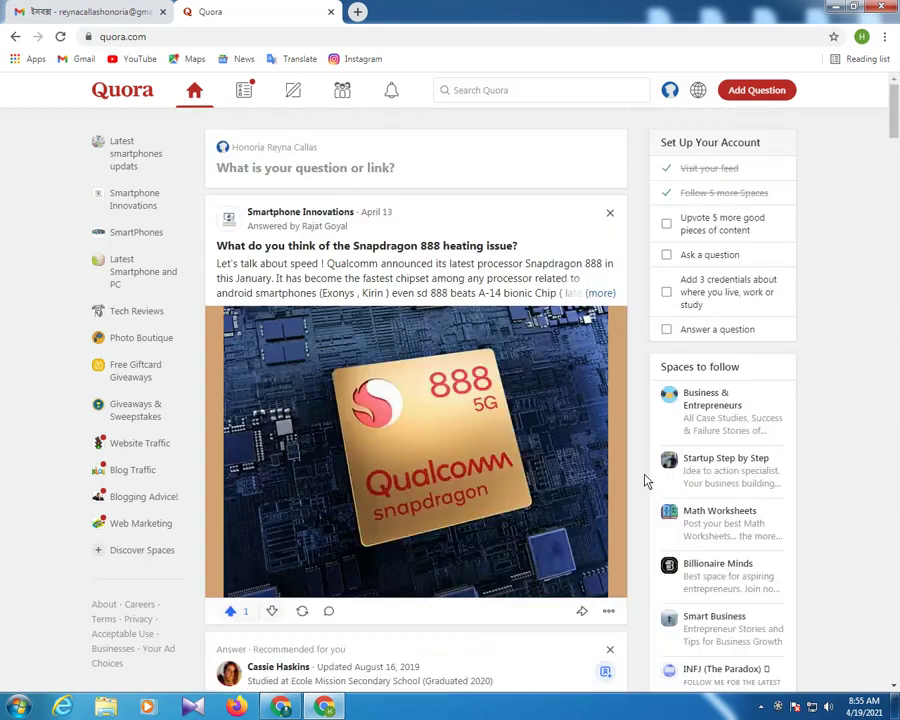
left_click(61, 37)
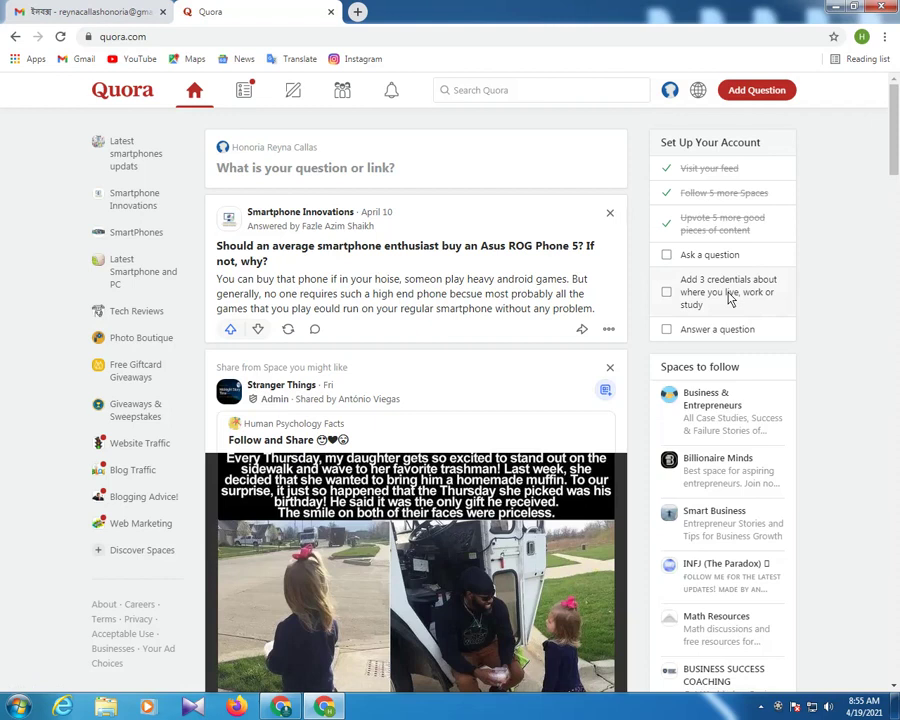
- Start an employment credential with the position Affiliate Marketer and the existing company topic CPA Grip
left_click(730, 298)
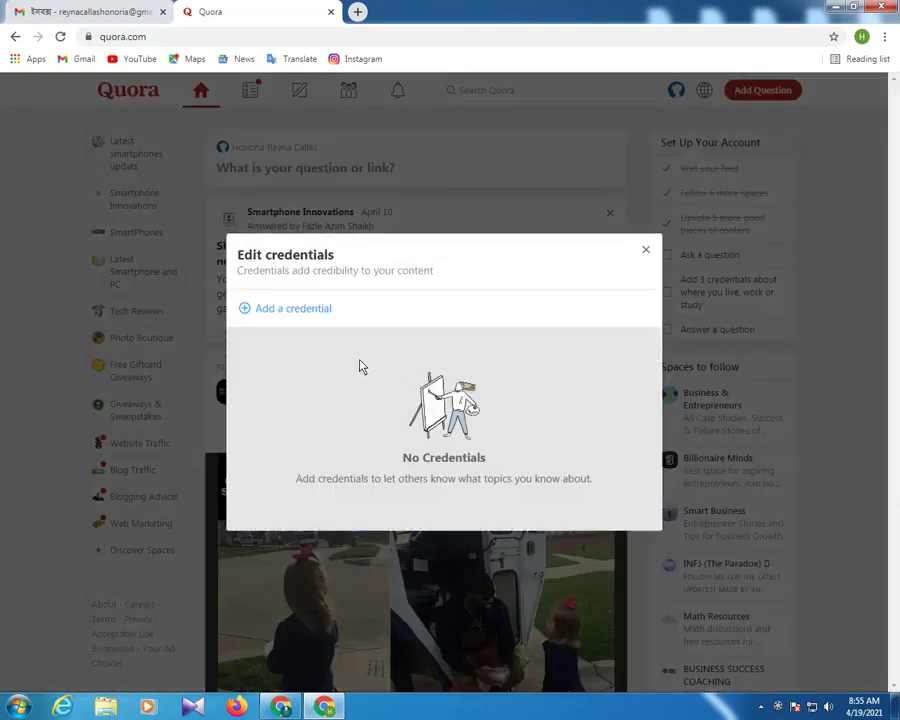
left_click(310, 320)
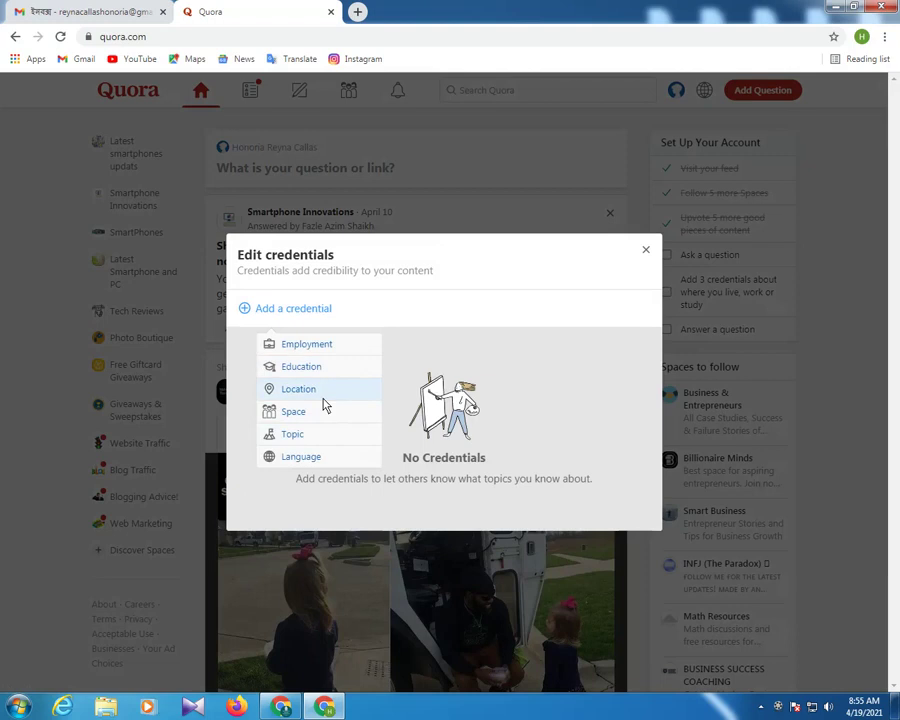
left_click(310, 346)
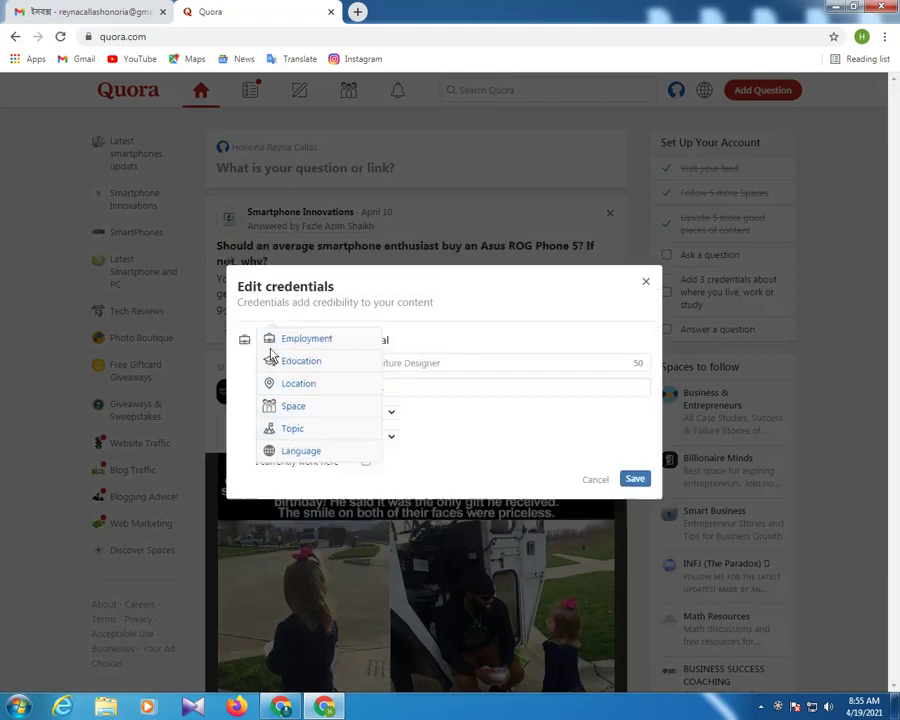
left_click(397, 365)
type("A")
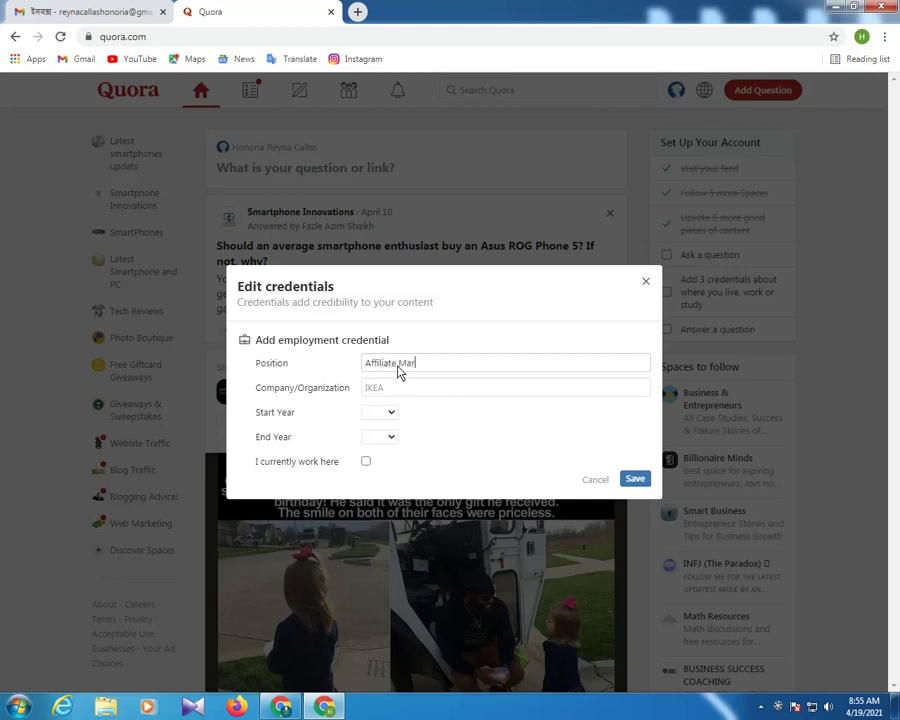
type("ffiliate Marketer")
left_click(398, 392)
type("CPA")
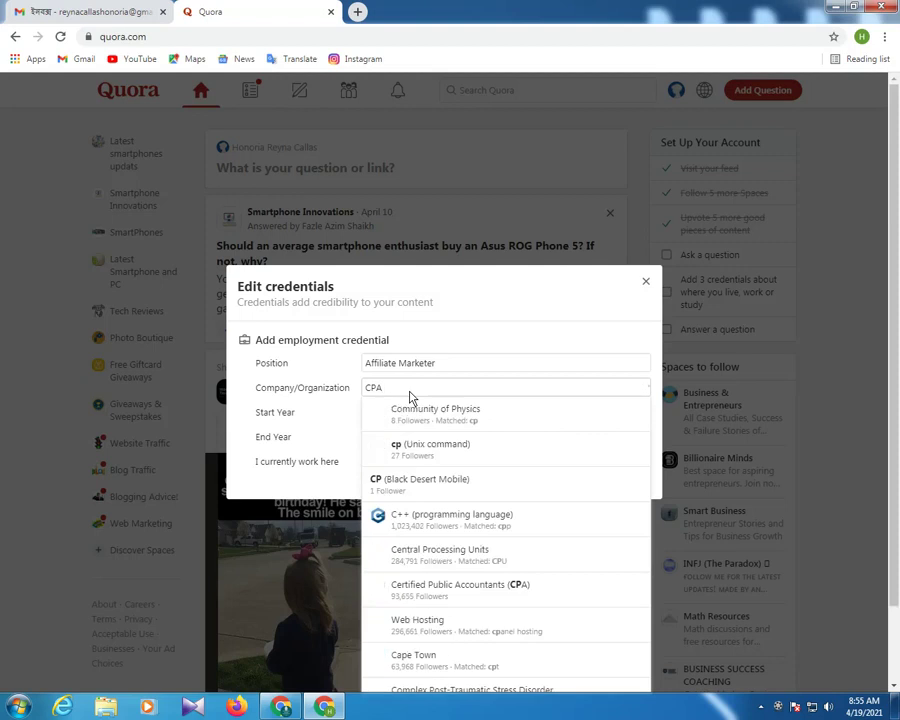
type(" Grip")
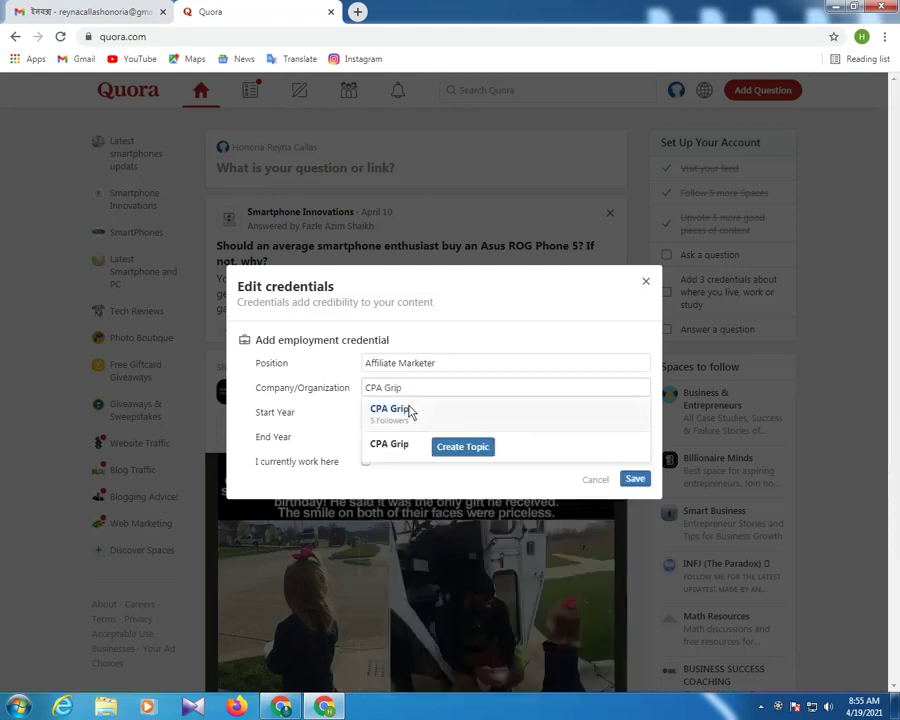
left_click(411, 410)
- Save the CPA Grip credential with start year 2021 and marked as current employment
left_click(388, 415)
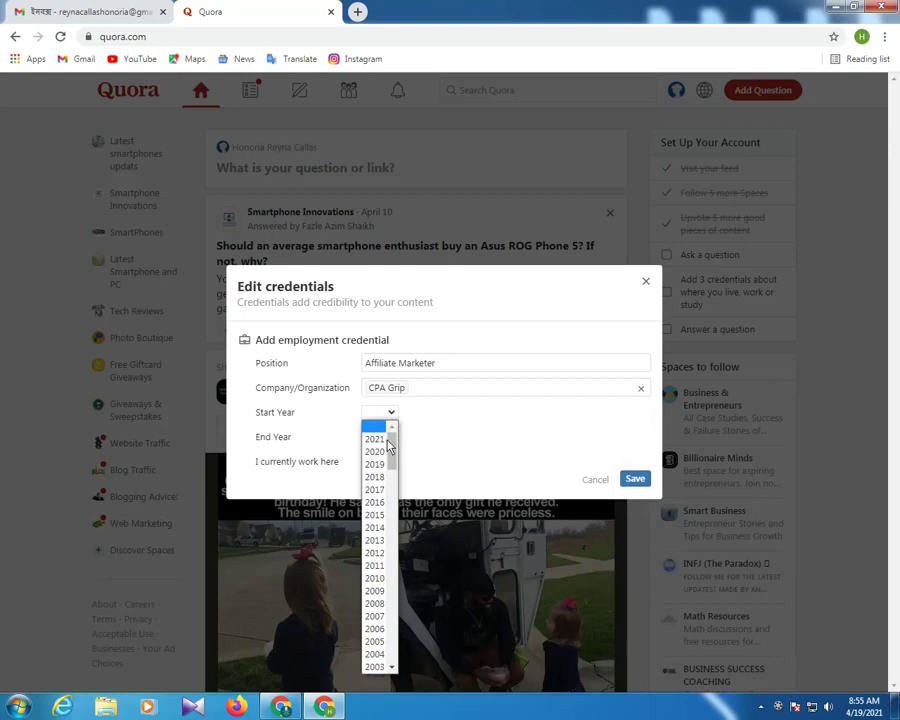
left_click(375, 439)
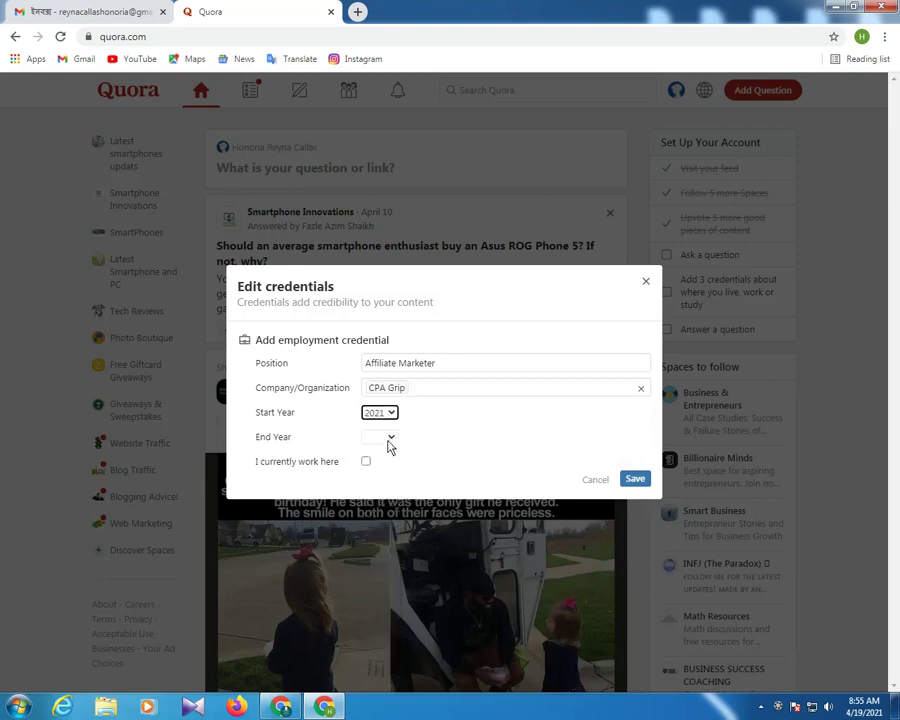
left_click(370, 466)
left_click(366, 463)
left_click(644, 481)
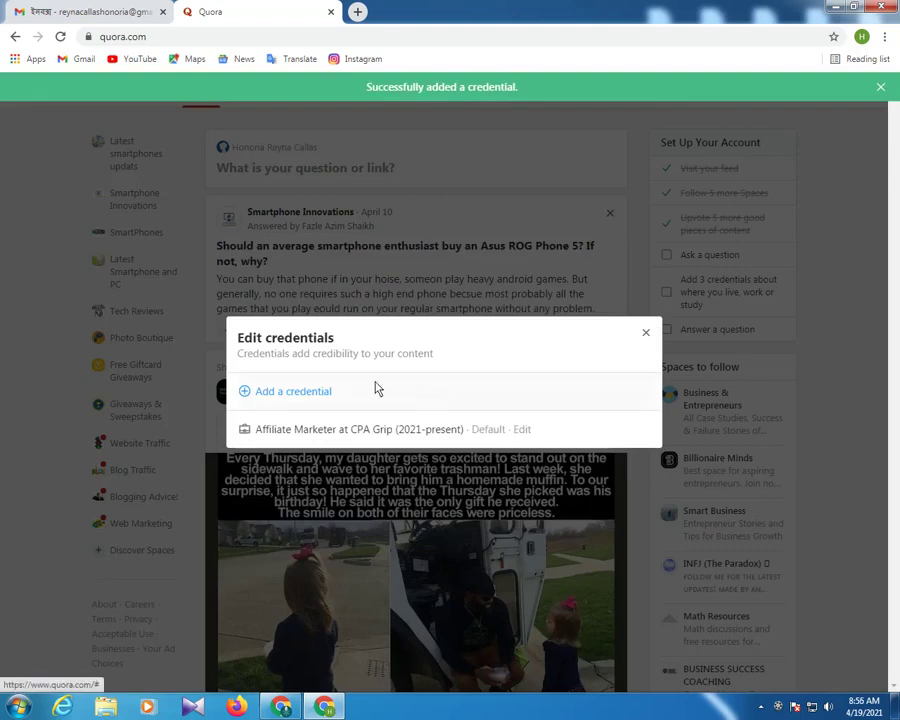
- Add a second current employment credential as Affiliate Marketer at APA Lead with start year 2021
left_click(308, 397)
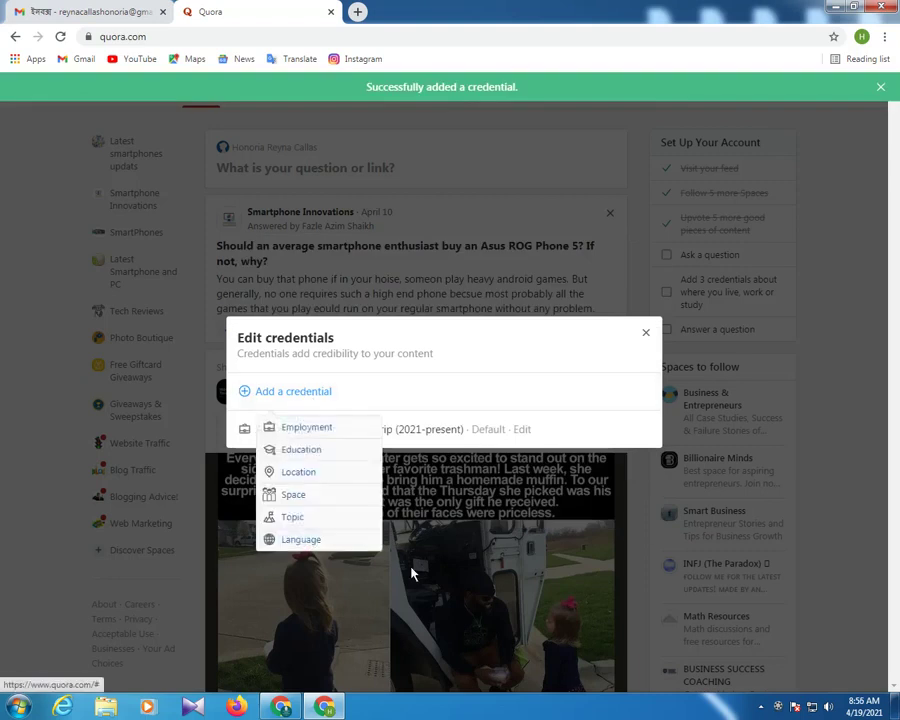
left_click(320, 430)
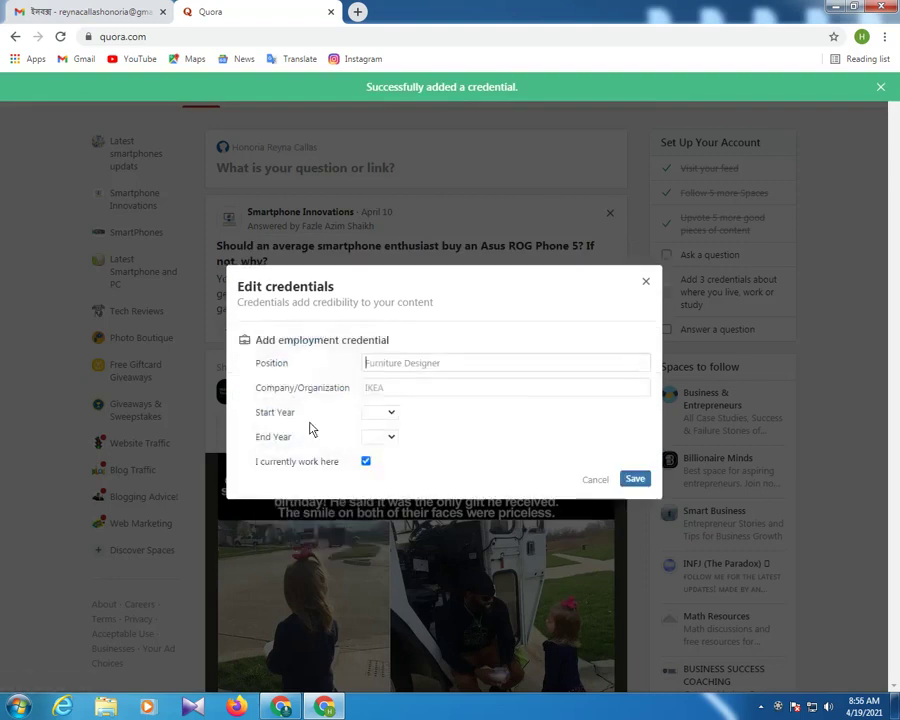
left_click(365, 363)
type("Affi")
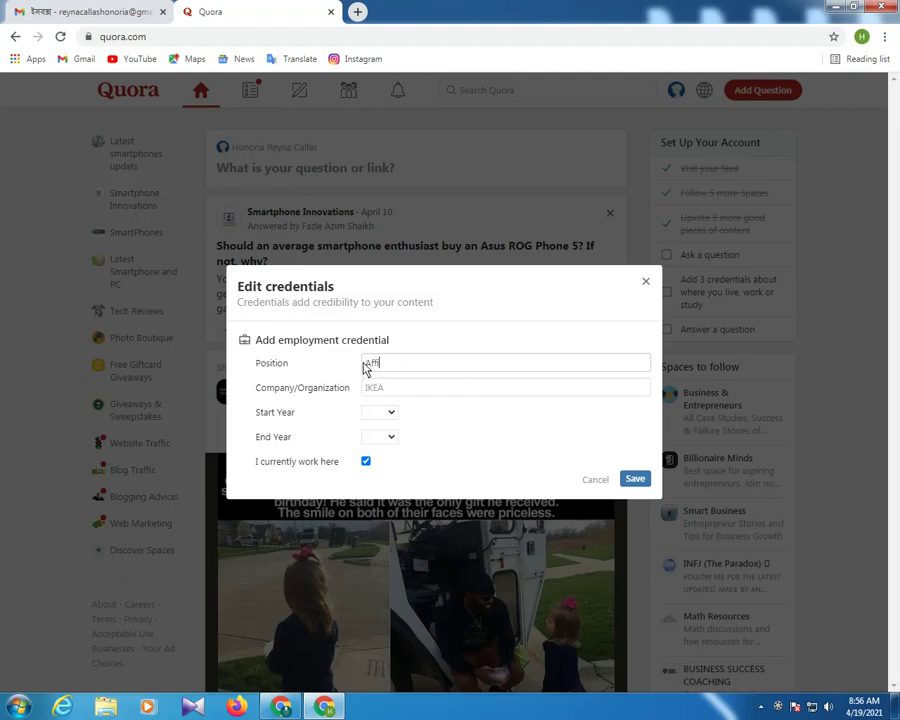
type("liate Marketer")
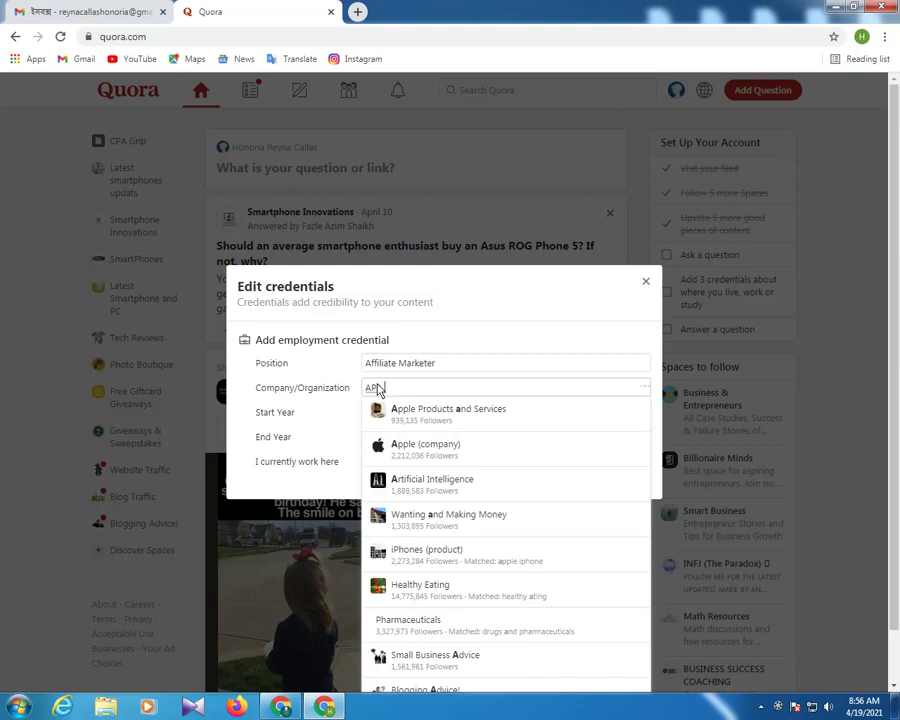
type("A Laad")
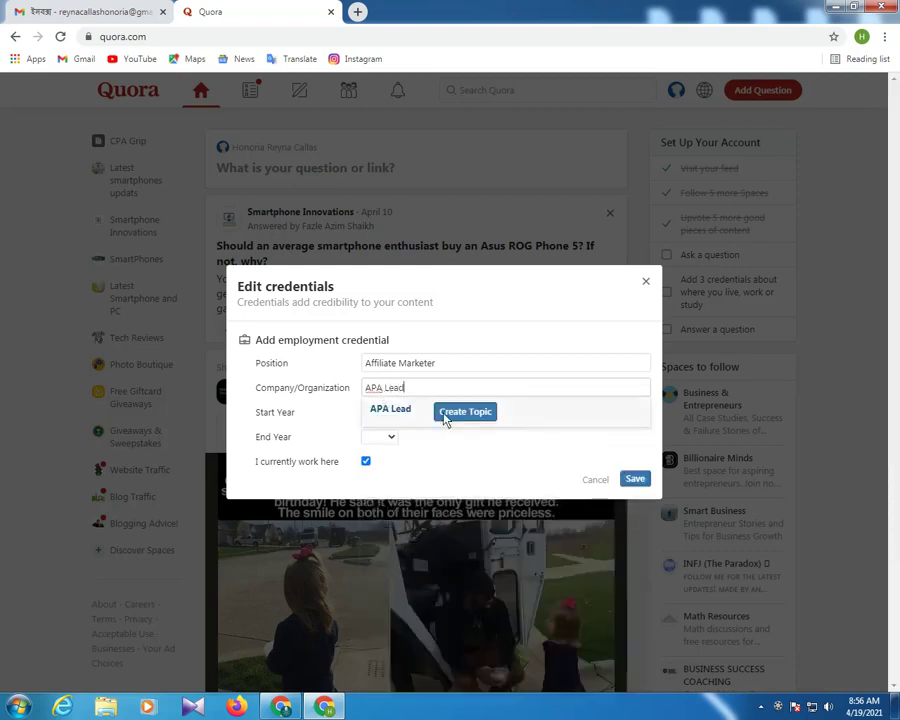
left_click(402, 412)
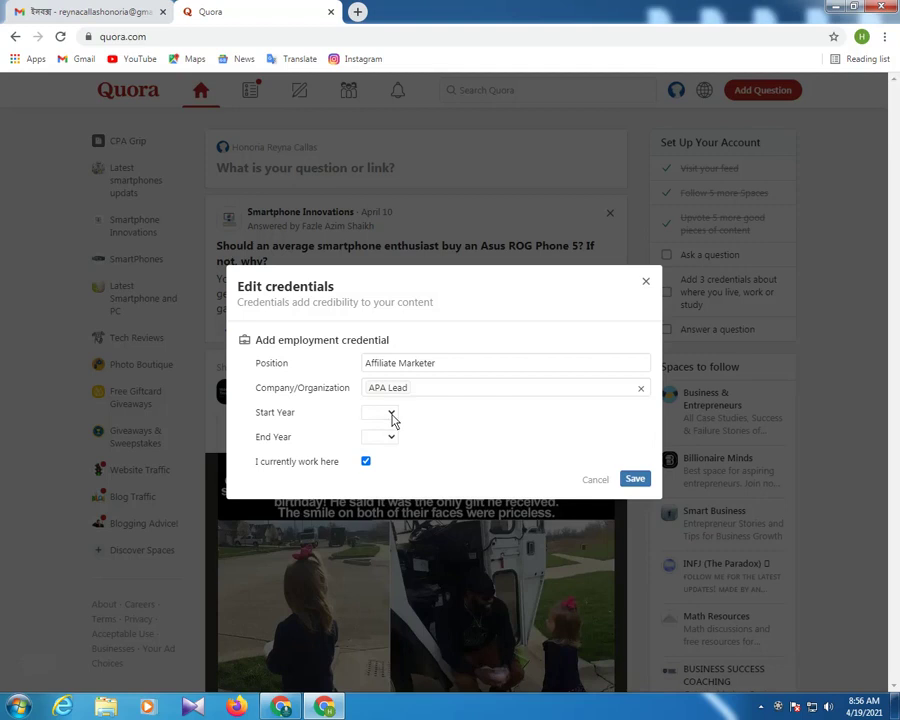
left_click(391, 415)
left_click(376, 438)
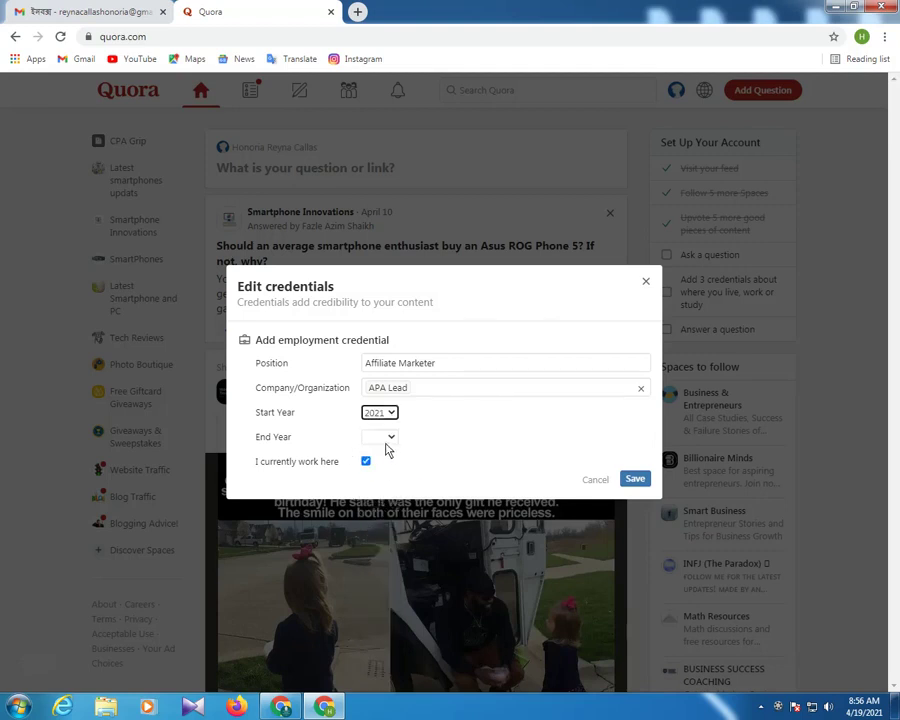
left_click(637, 480)
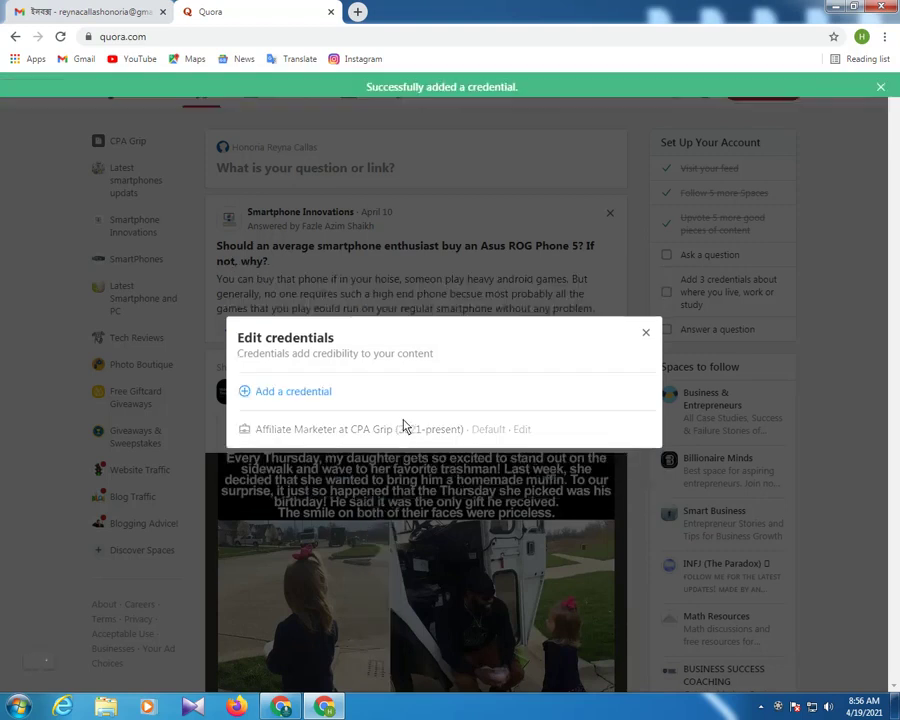
- Add a third current employment credential as Affiliate Marketer at Adwork Media and reload the home page
left_click(294, 374)
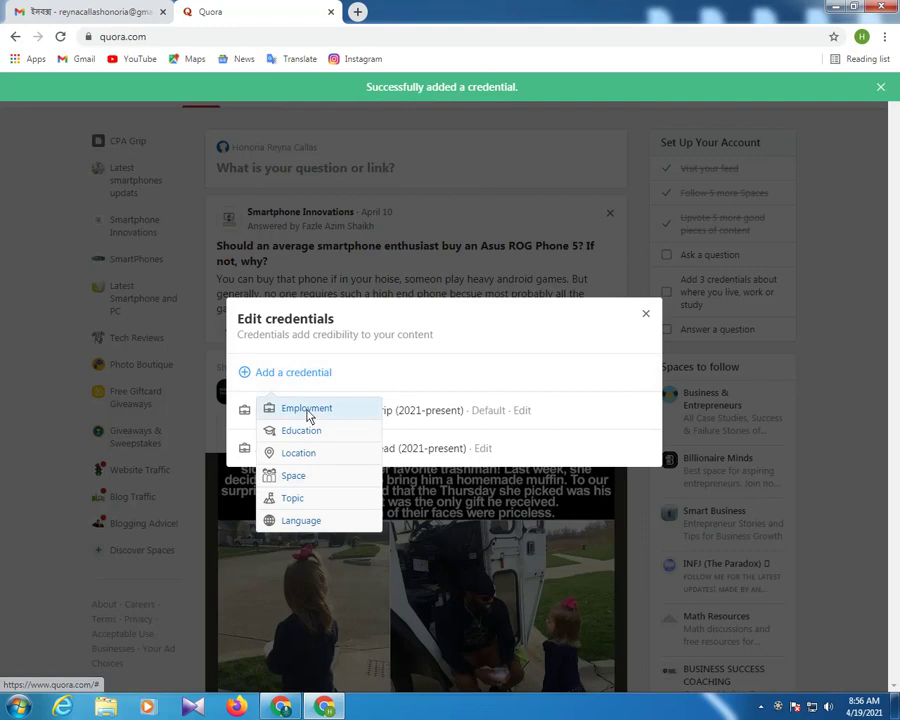
left_click(282, 410)
left_click(363, 368)
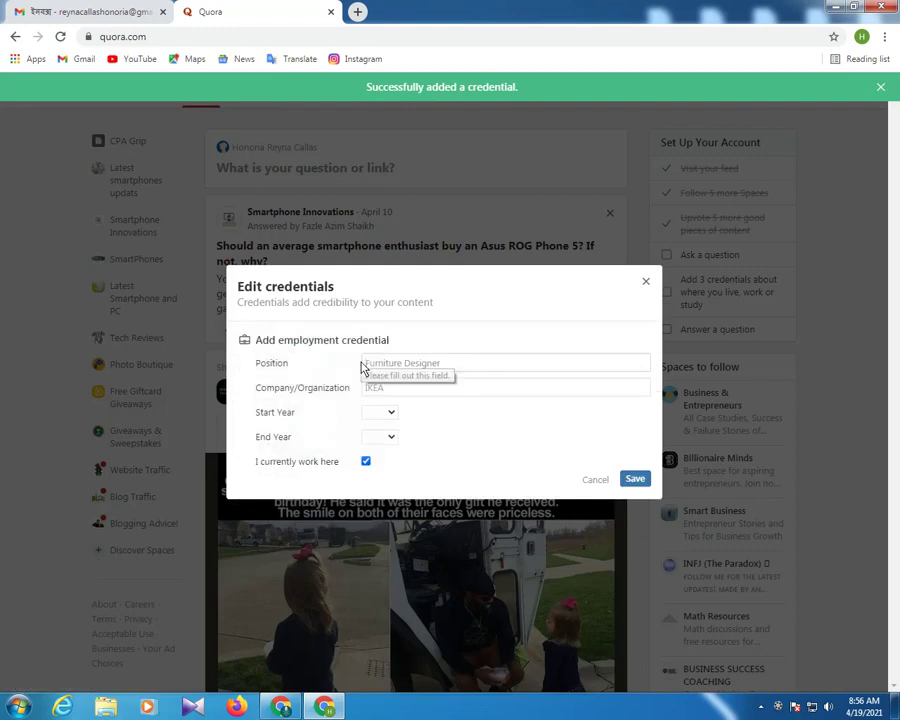
type("AH")
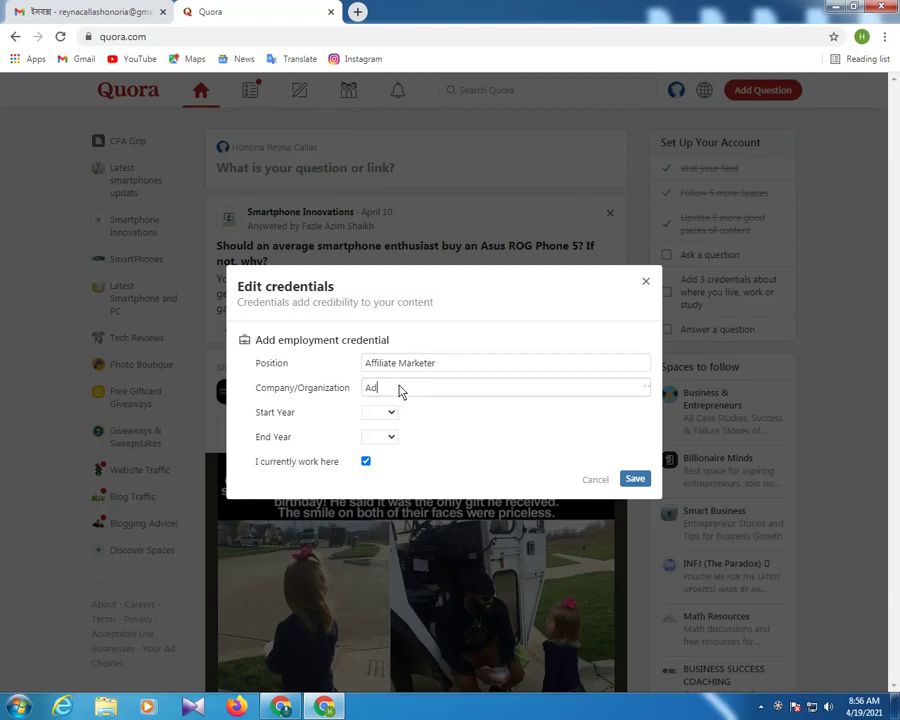
type("work")
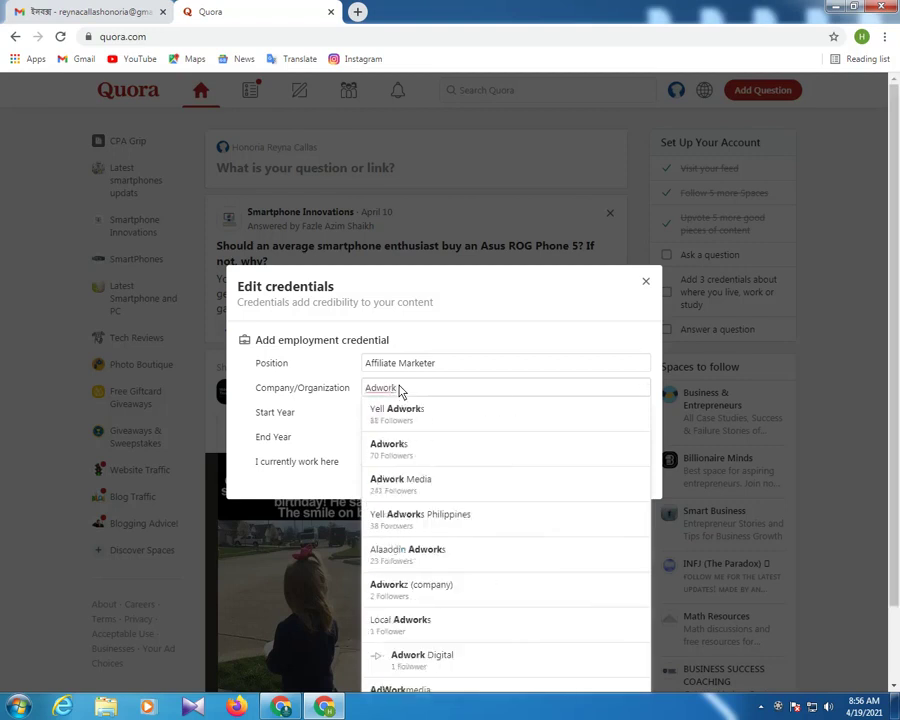
left_click(405, 482)
left_click(392, 413)
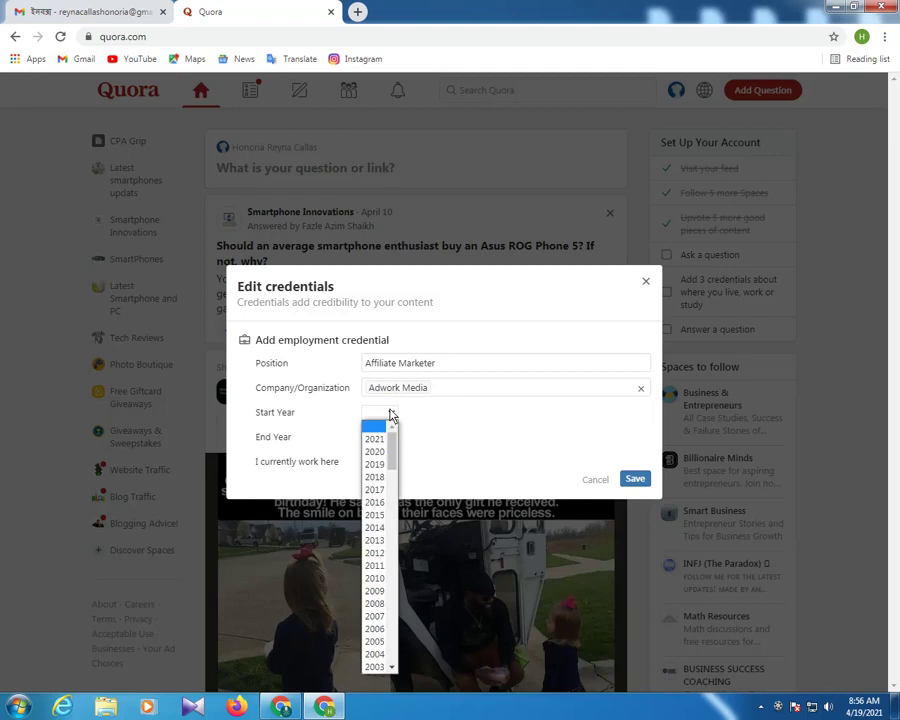
left_click(376, 431)
left_click(635, 479)
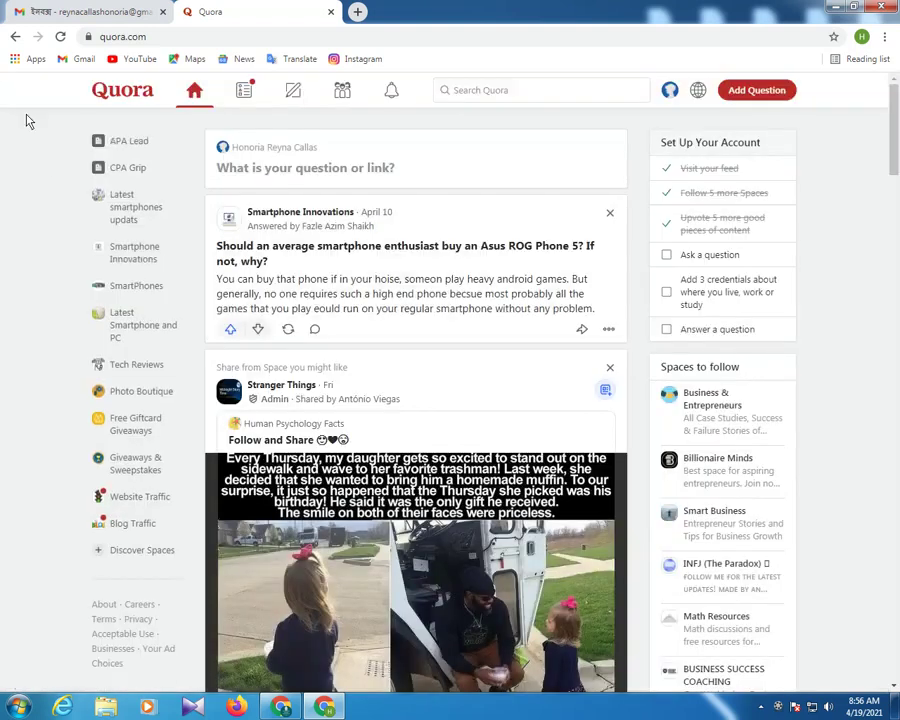
left_click(60, 36)
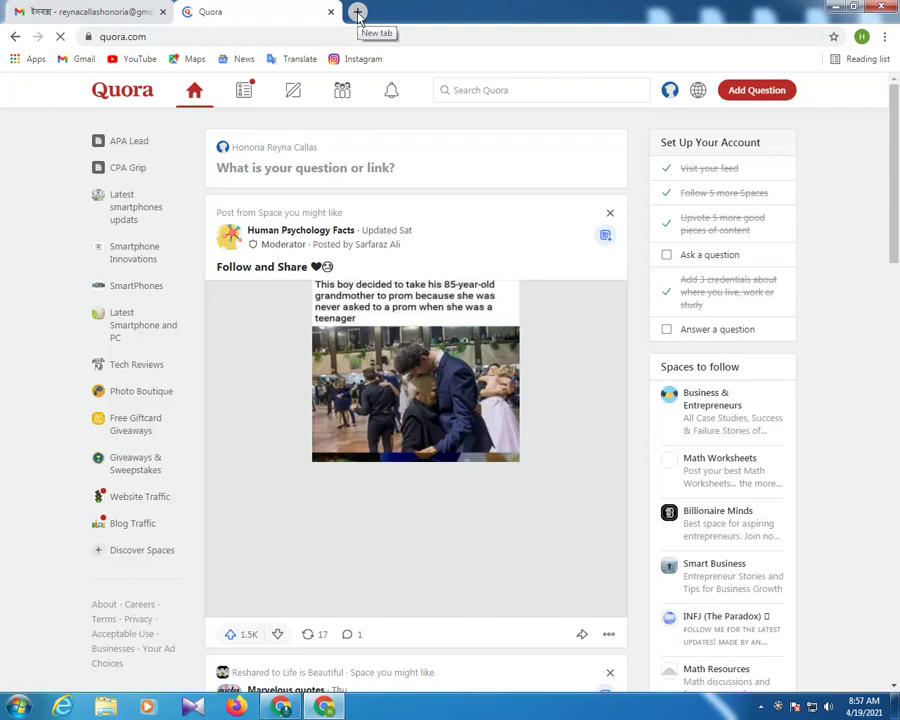
left_click(356, 12)
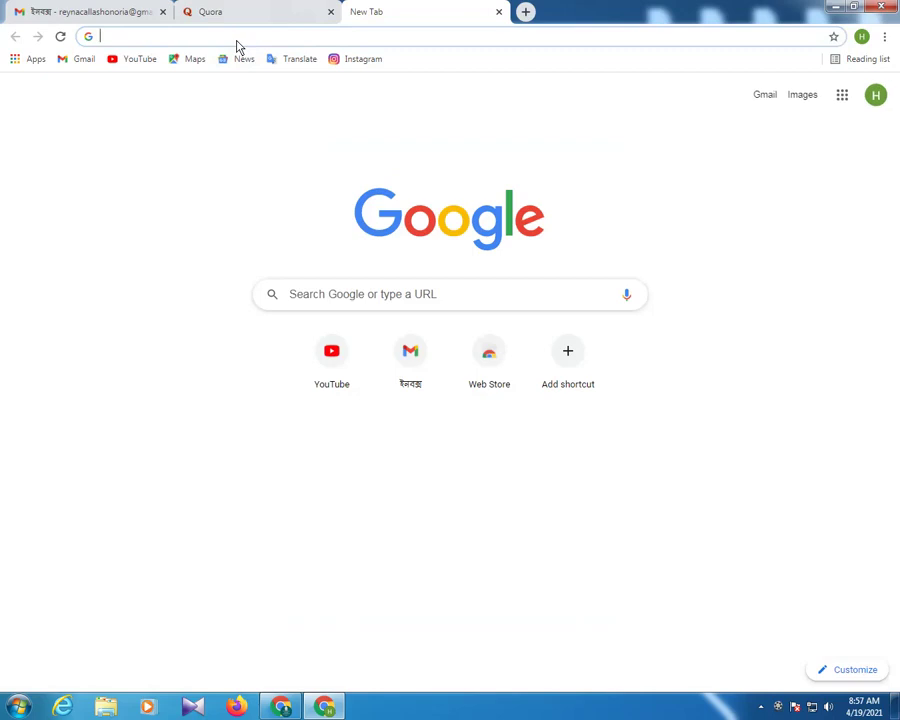
type("h")
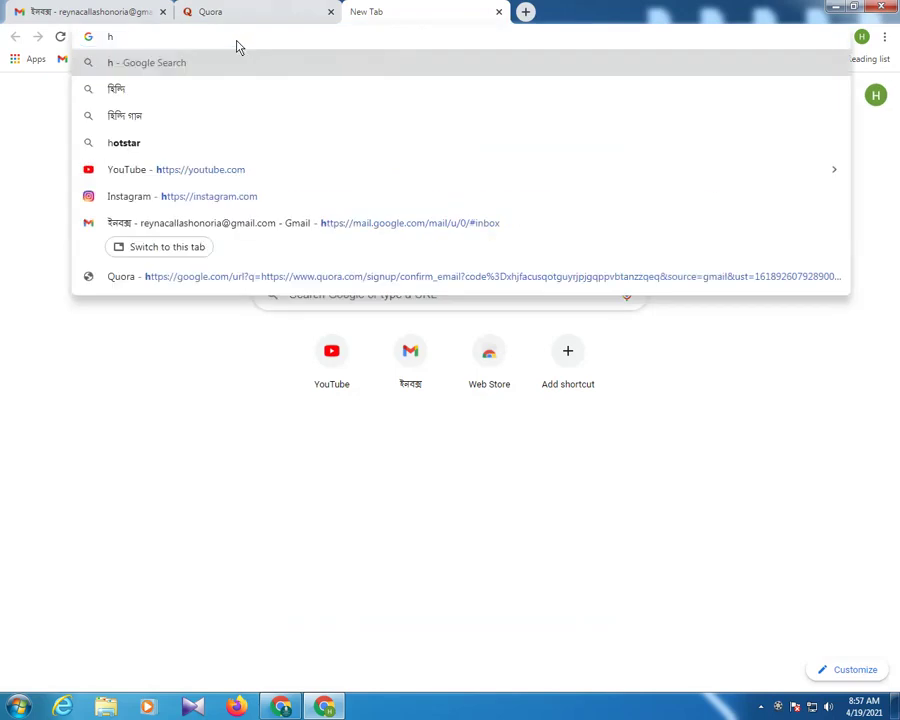
key("BackSpace")
left_click(237, 10)
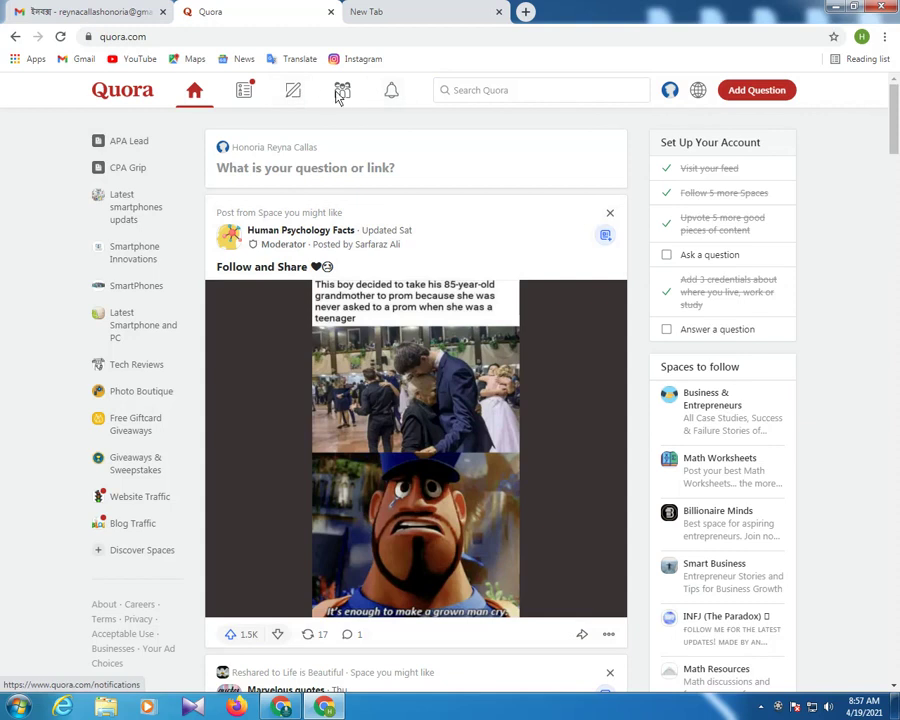
- Ask the public question "How To Win Samsung S21?" and accept the suggested wording "How do I win a Samsung S21?"
left_click(292, 91)
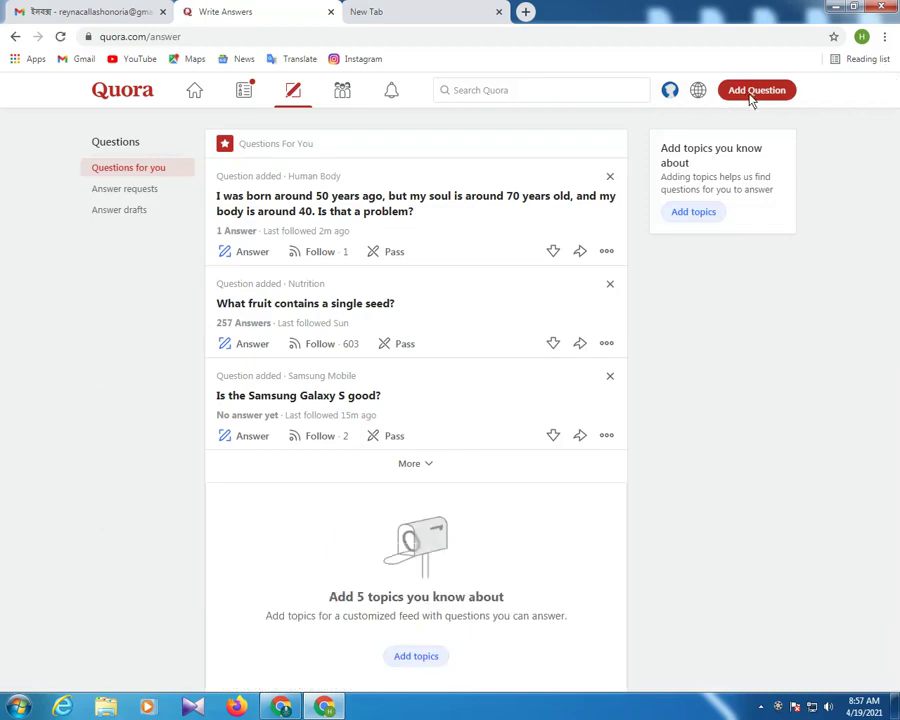
left_click(746, 97)
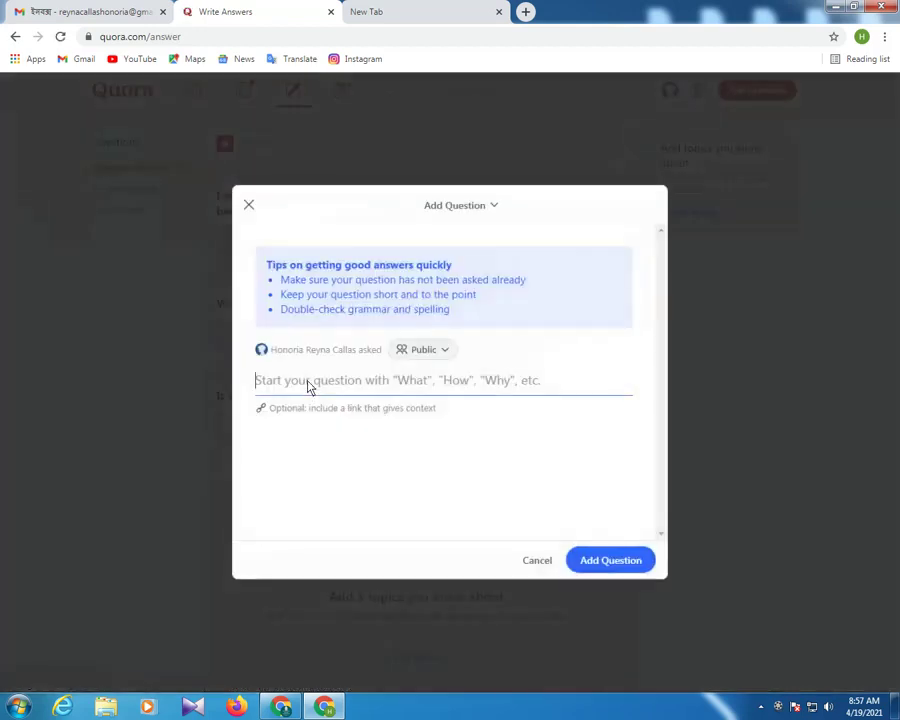
type("H")
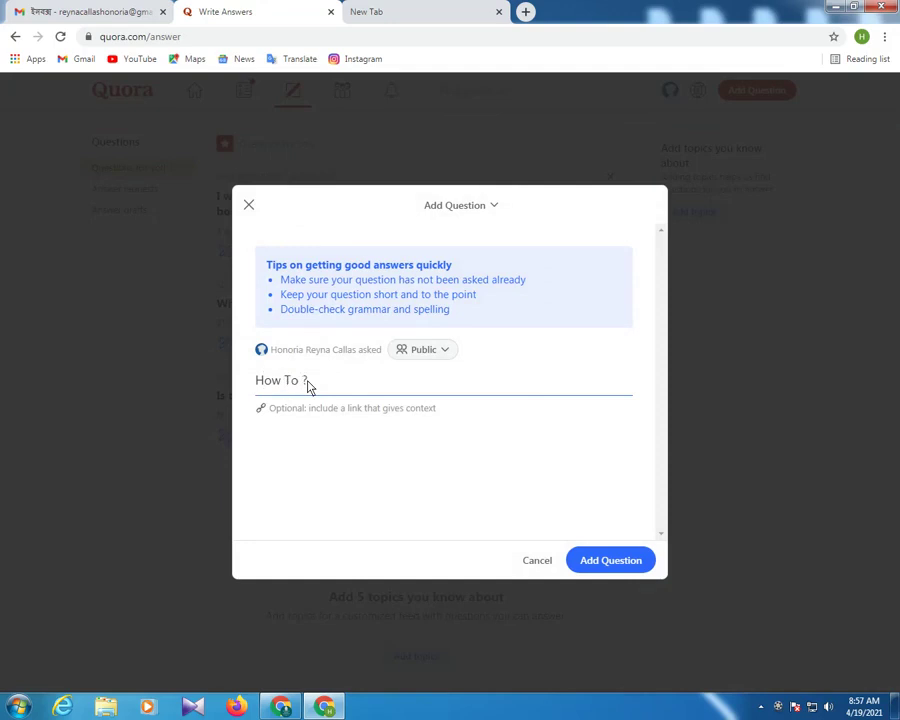
type("ow To Wifi")
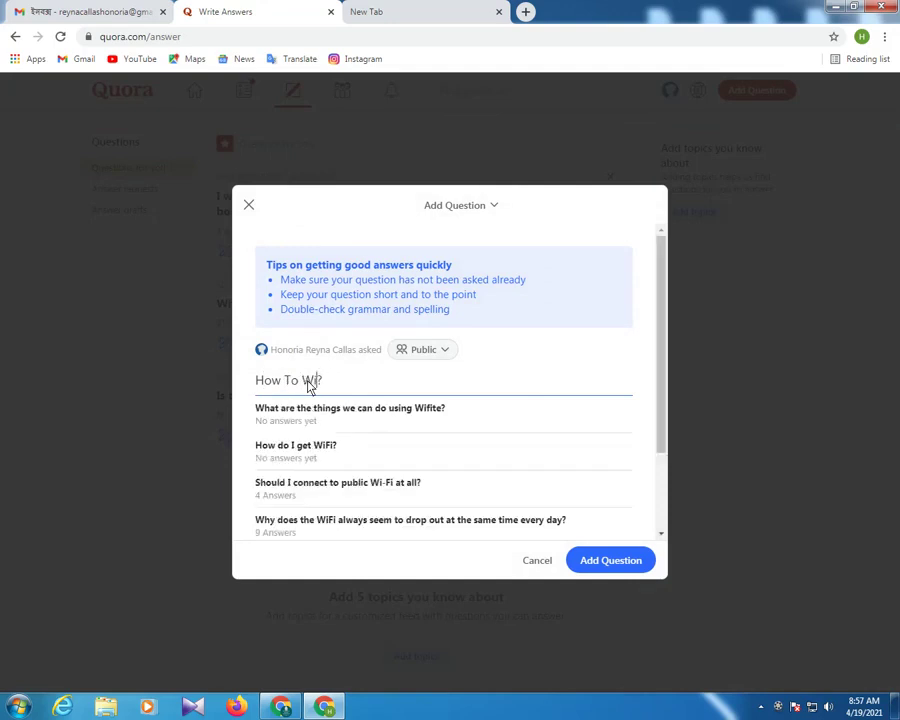
type("n S")
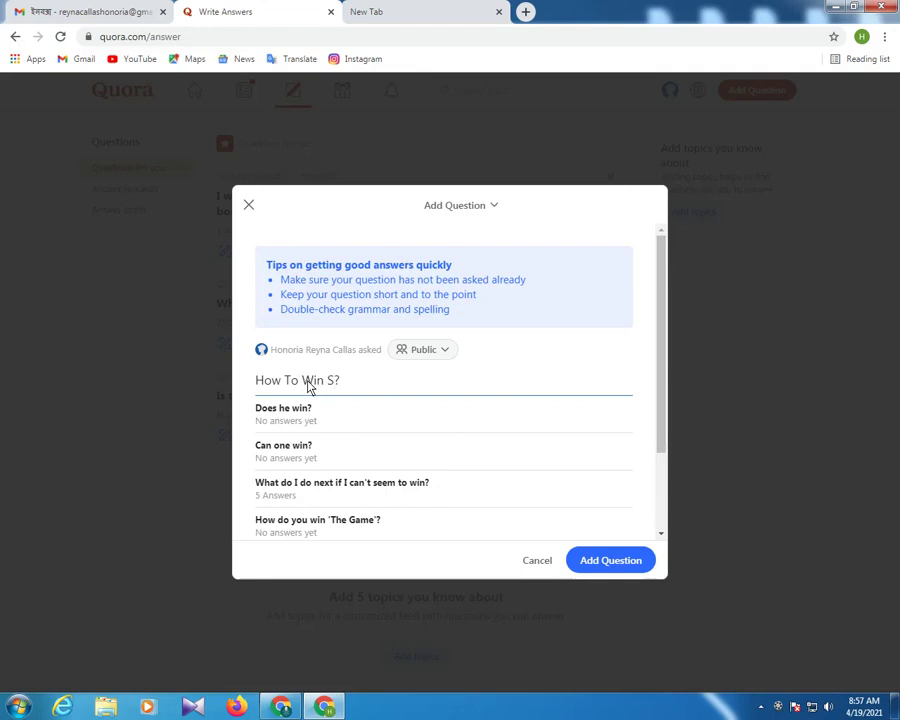
type("am")
type("sung ")
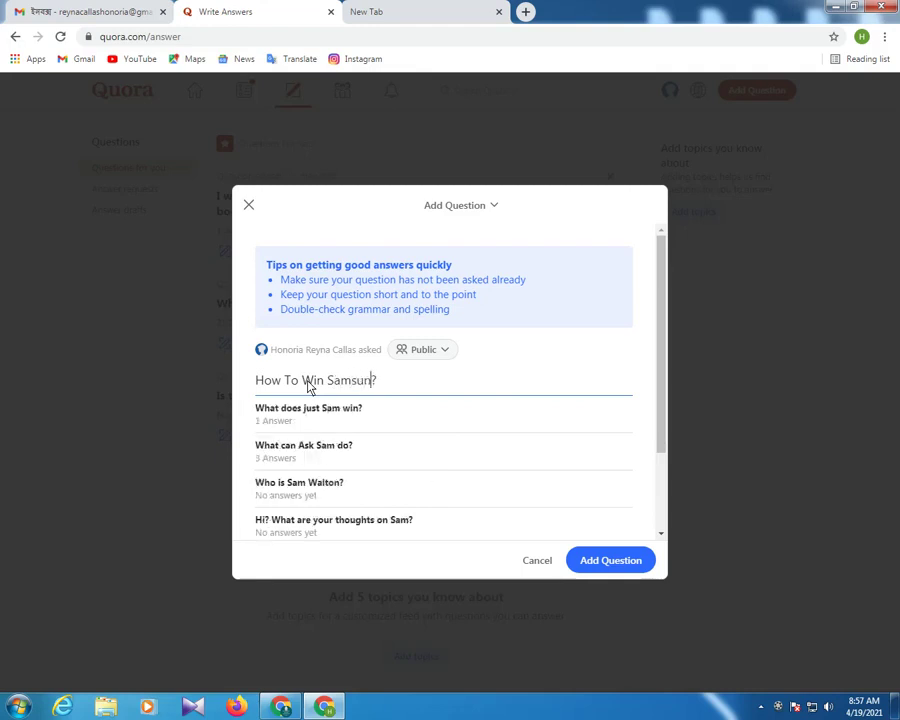
type("S")
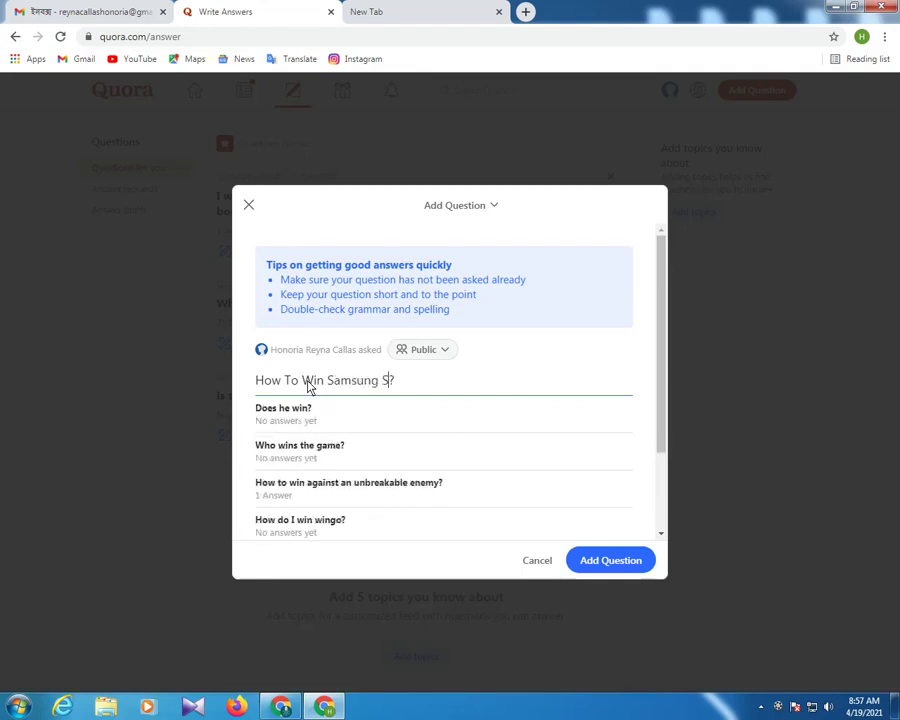
type("21")
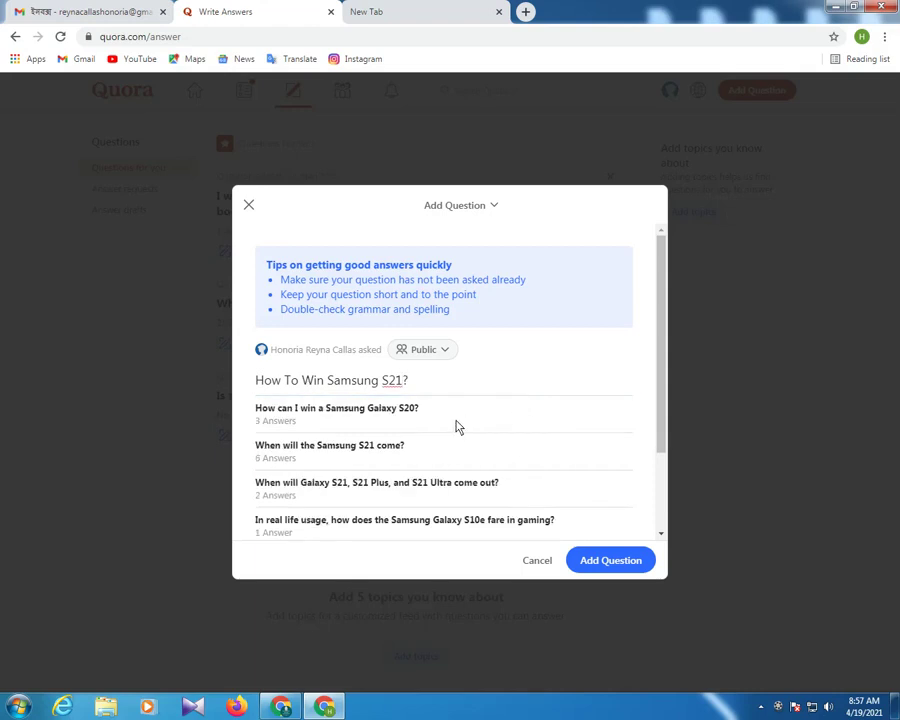
left_click(612, 561)
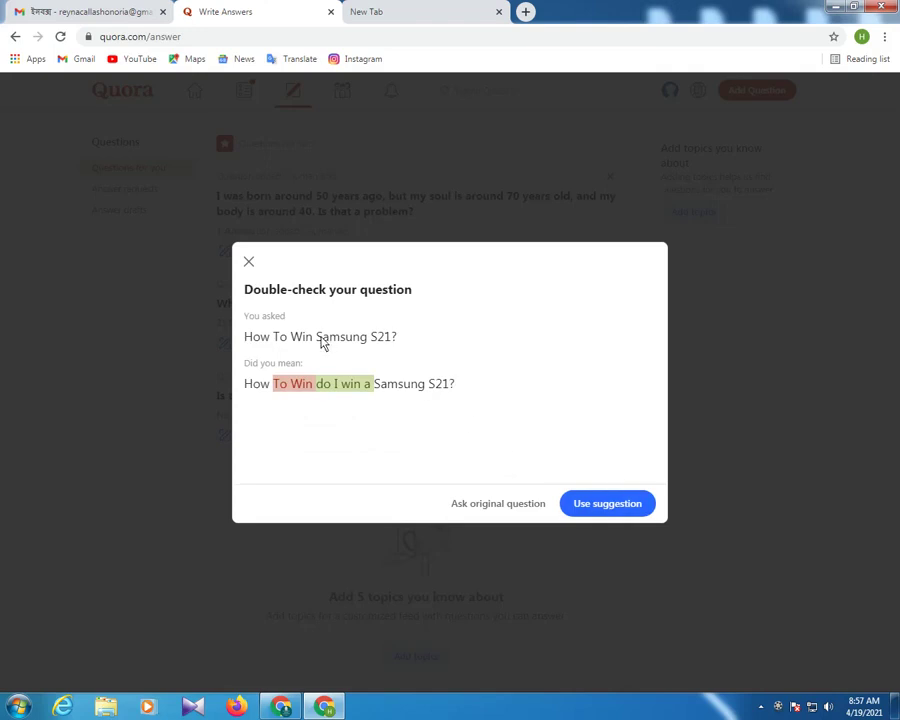
left_click(617, 508)
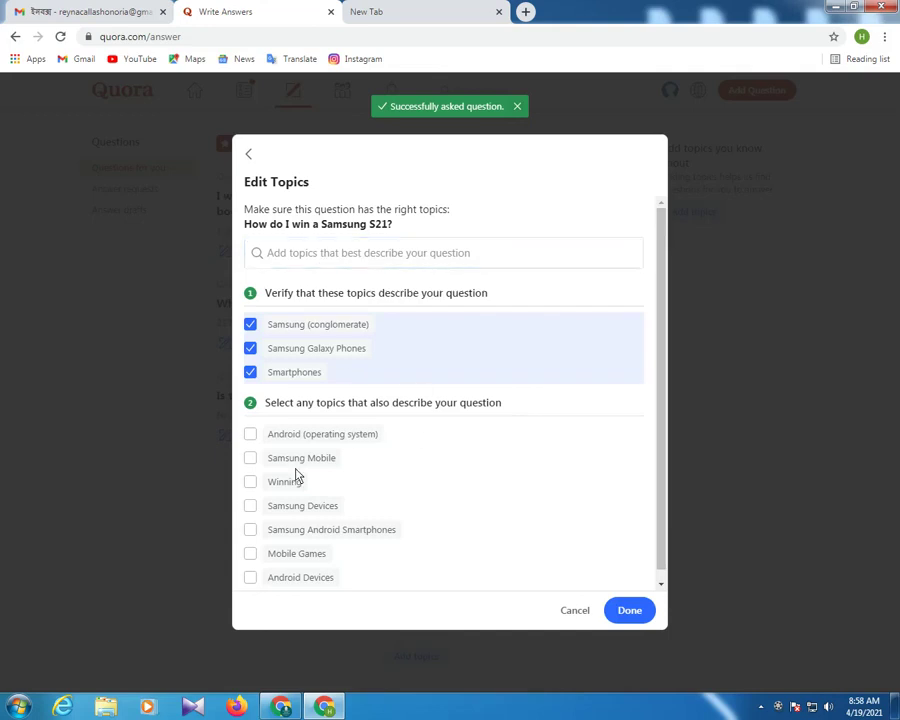
- Add all seven additional suggested topics, from Android (operating system) to Android Devices, to the Samsung S21 question and confirm the topics
scroll(286, 458, "down", 1)
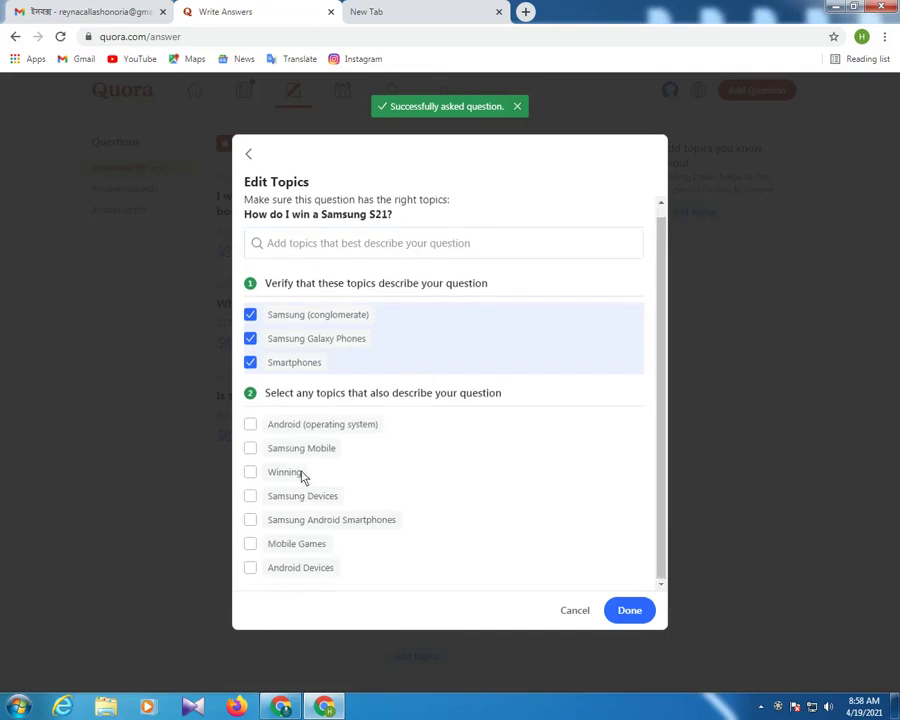
left_click(250, 426)
left_click(251, 449)
left_click(251, 472)
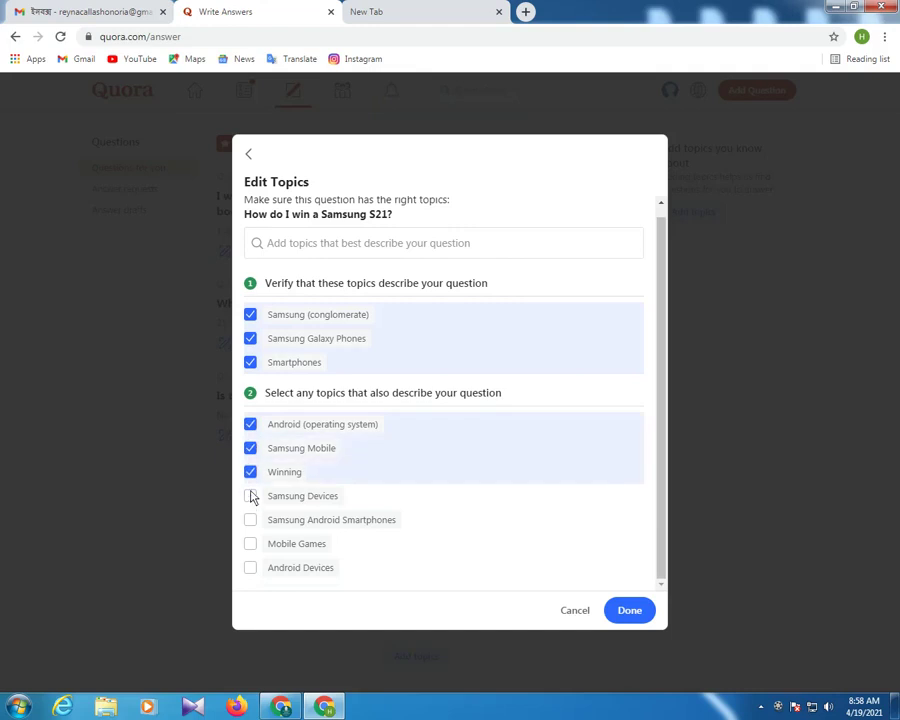
left_click(250, 497)
left_click(250, 520)
left_click(250, 543)
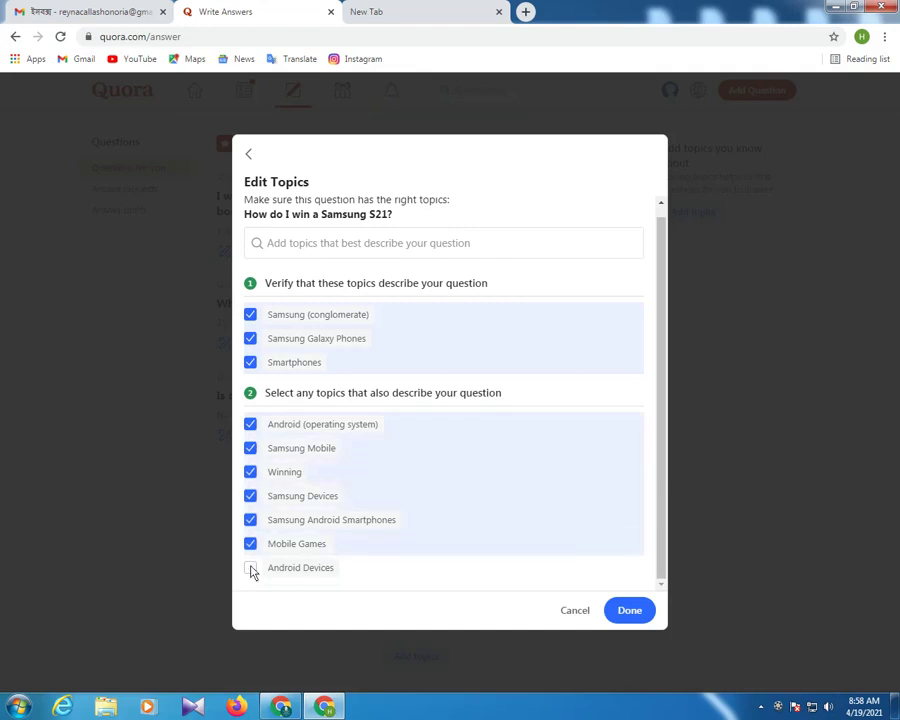
left_click(250, 567)
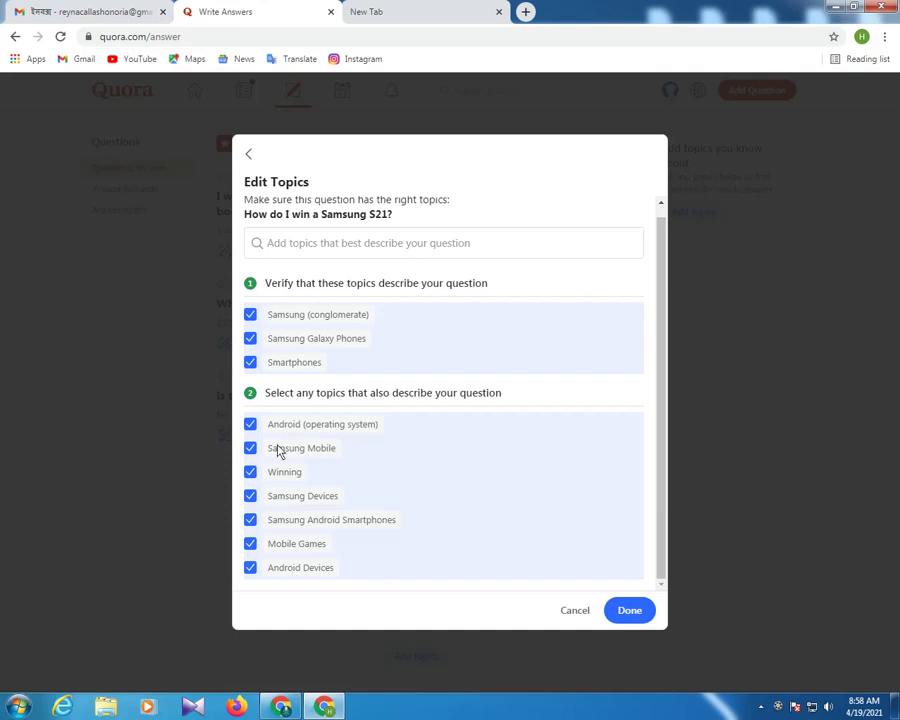
scroll(281, 427, "up", 1)
scroll(270, 487, "down", 1)
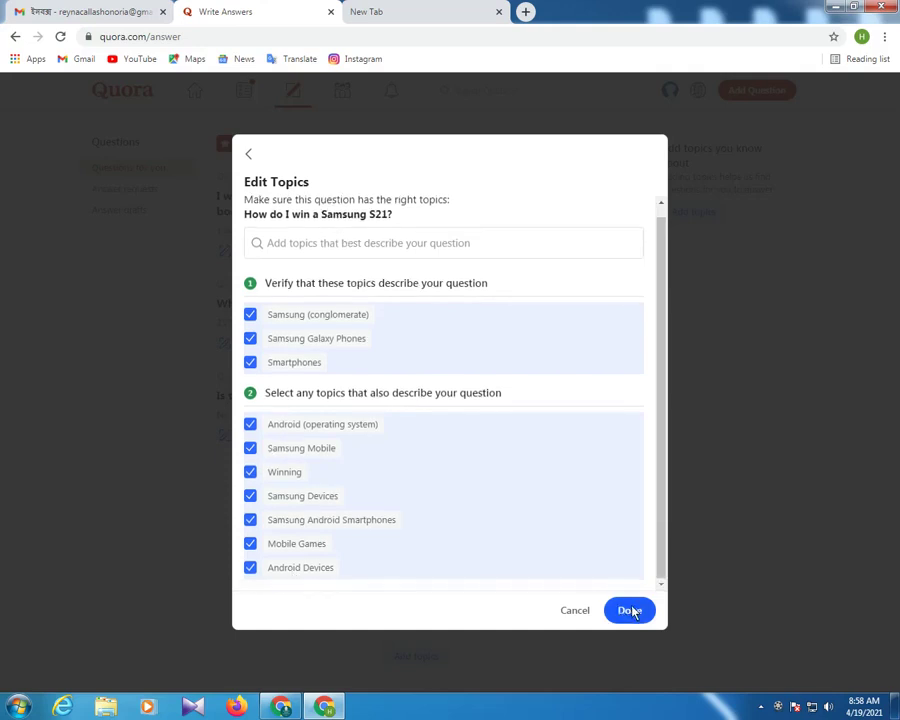
left_click(630, 611)
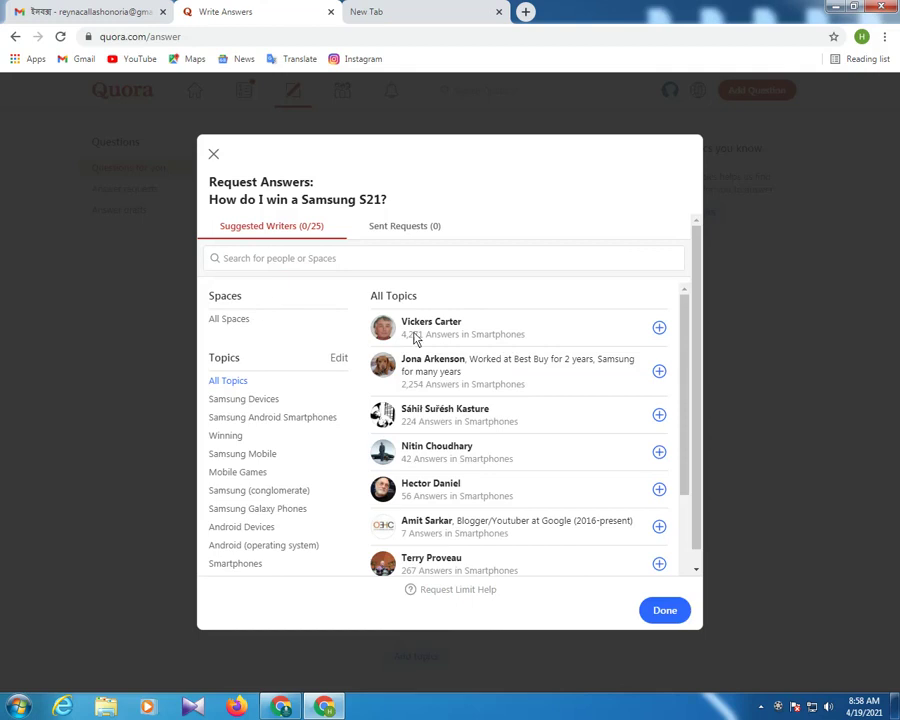
- Request answers to the Samsung S21 question from the first twelve suggested writers
left_click(659, 329)
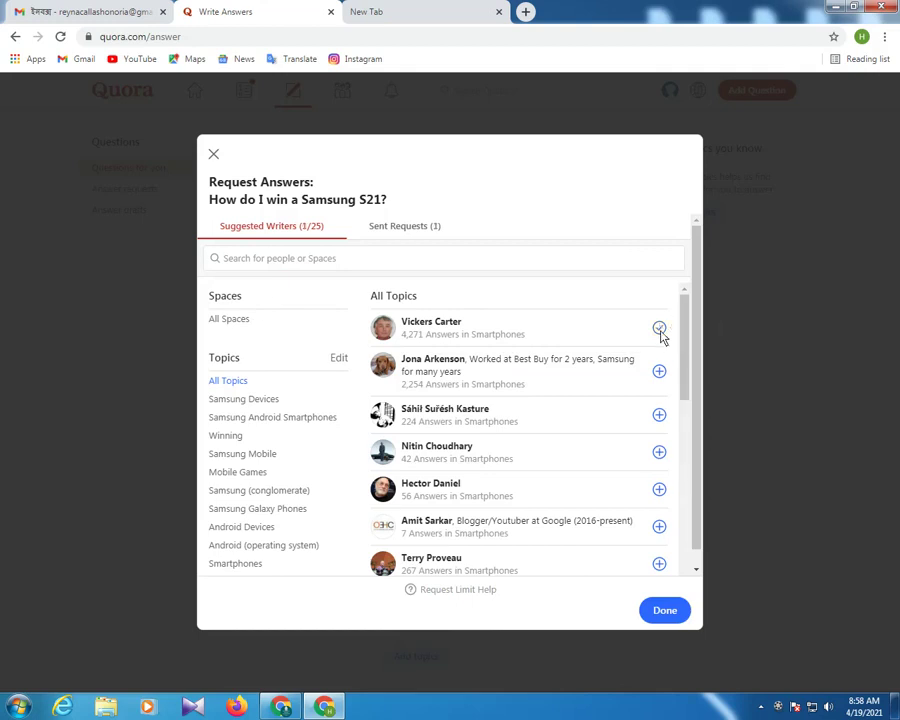
left_click(659, 415)
left_click(659, 528)
scroll(650, 435, "down", 3)
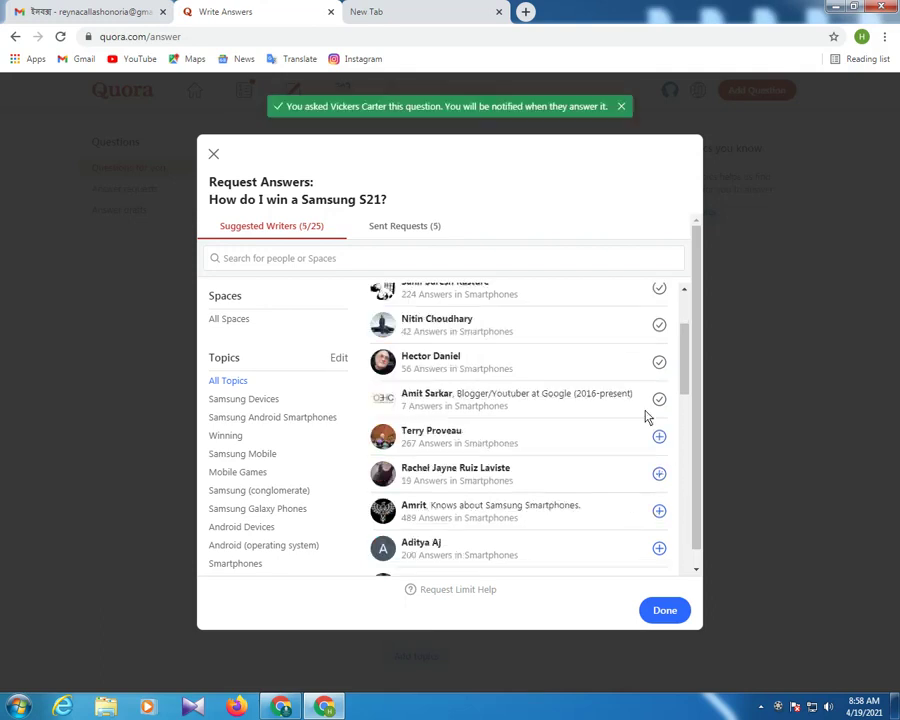
left_click(659, 428)
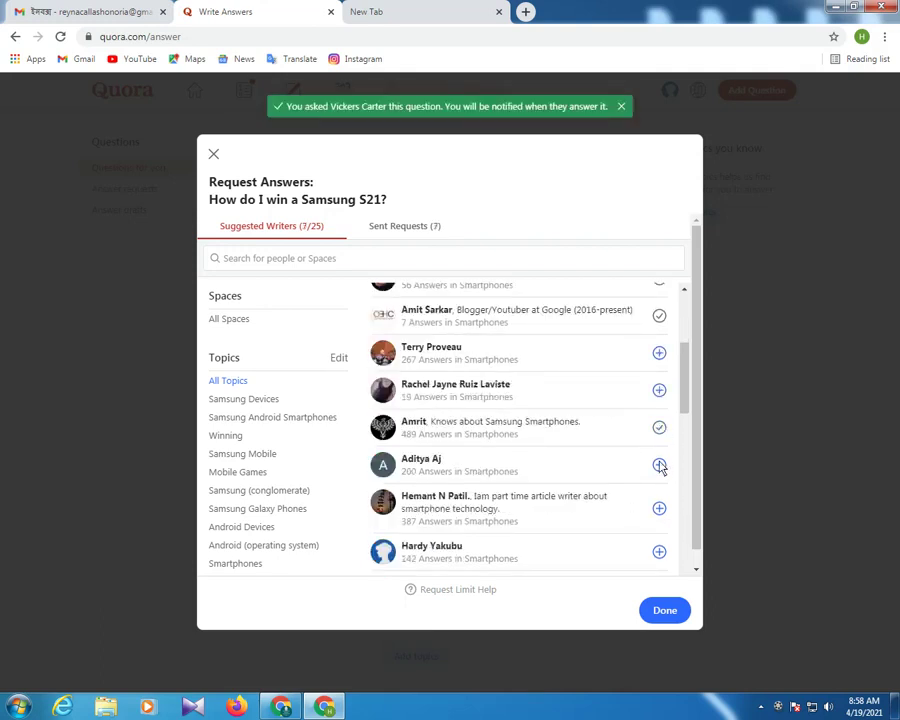
left_click(659, 464)
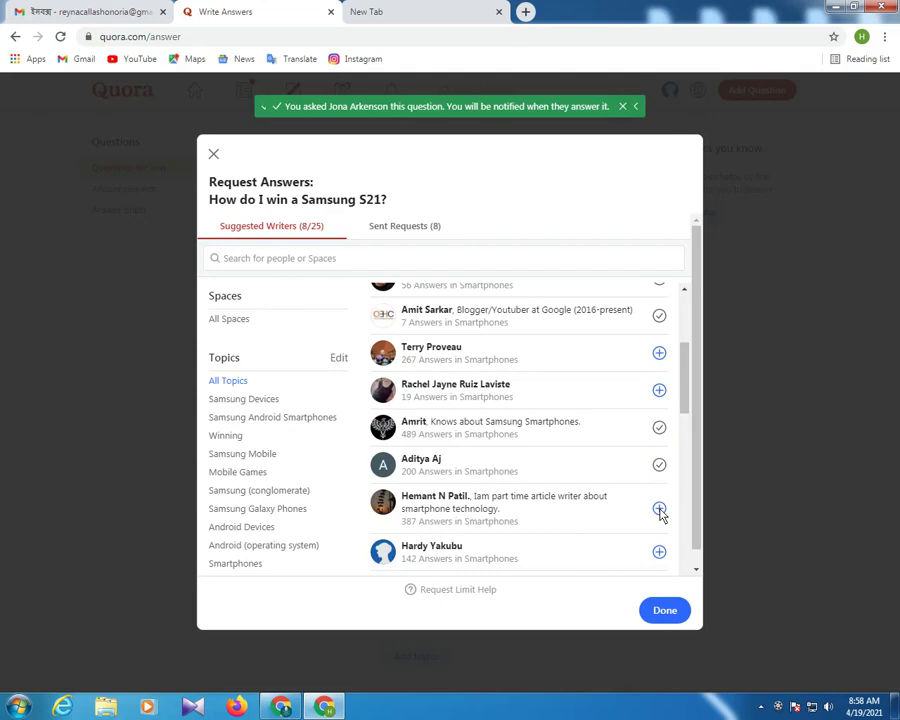
left_click(659, 510)
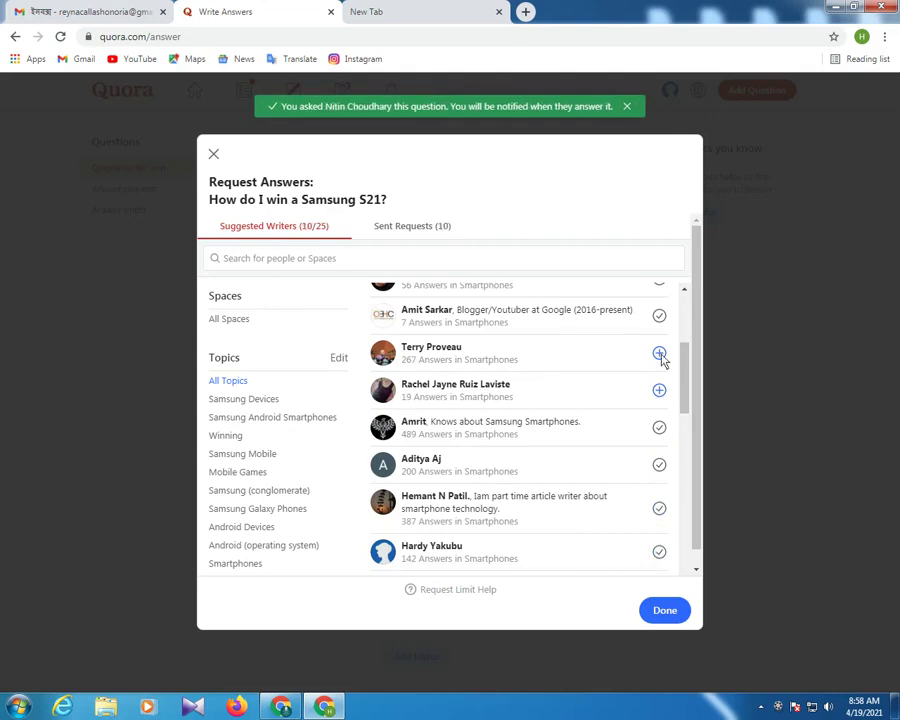
left_click(659, 395)
- Request answers from nine more suggested writers and the Android Apps + Devices Space
scroll(630, 440, "down", 3)
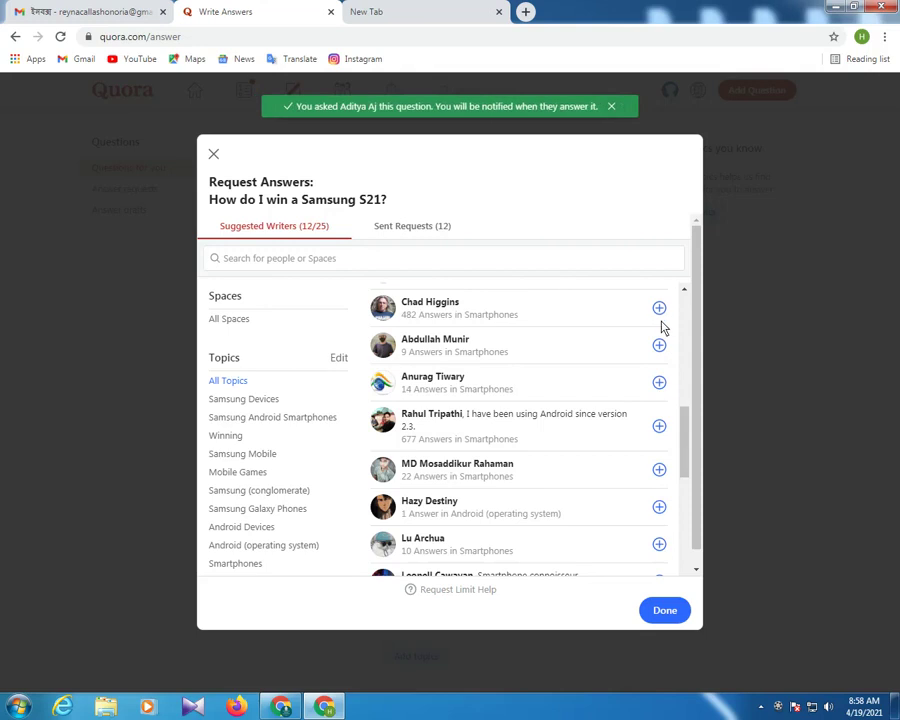
left_click(659, 308)
left_click(659, 345)
left_click(659, 382)
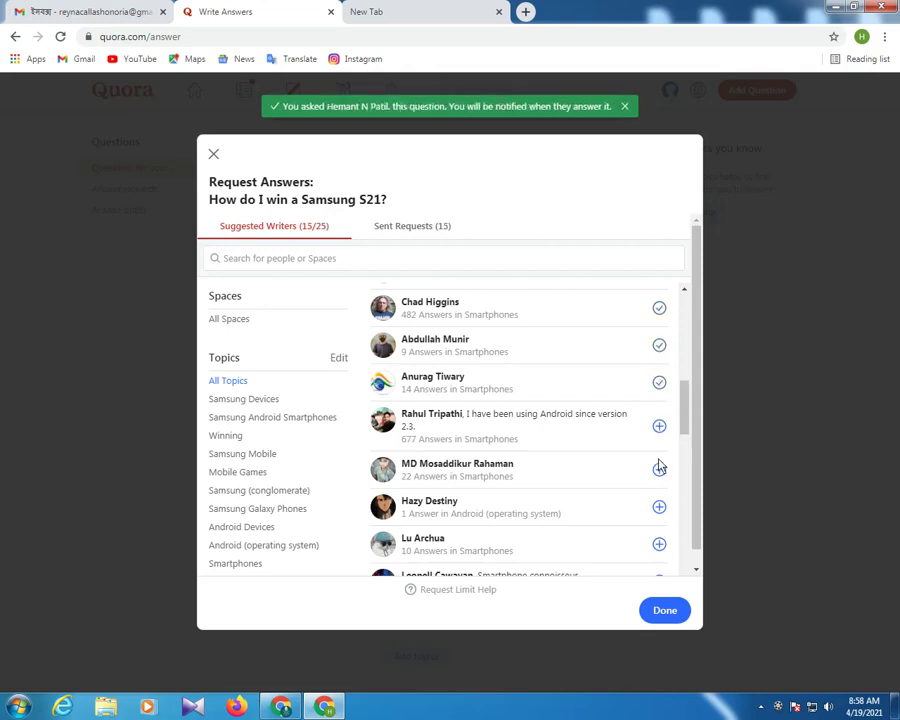
left_click(659, 468)
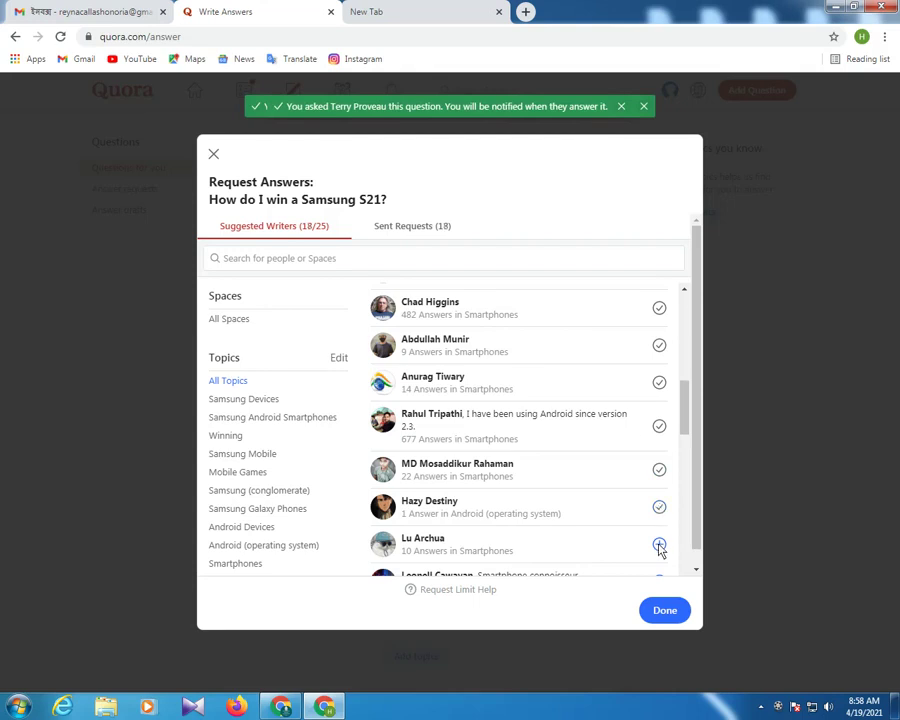
scroll(632, 421, "down", 1)
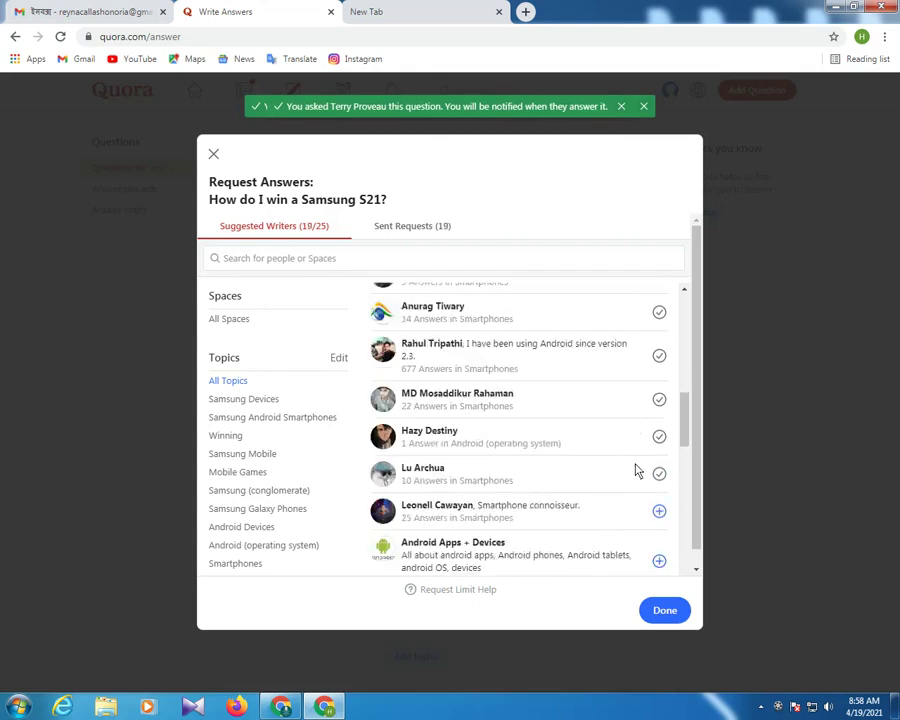
scroll(639, 468, "down", 1)
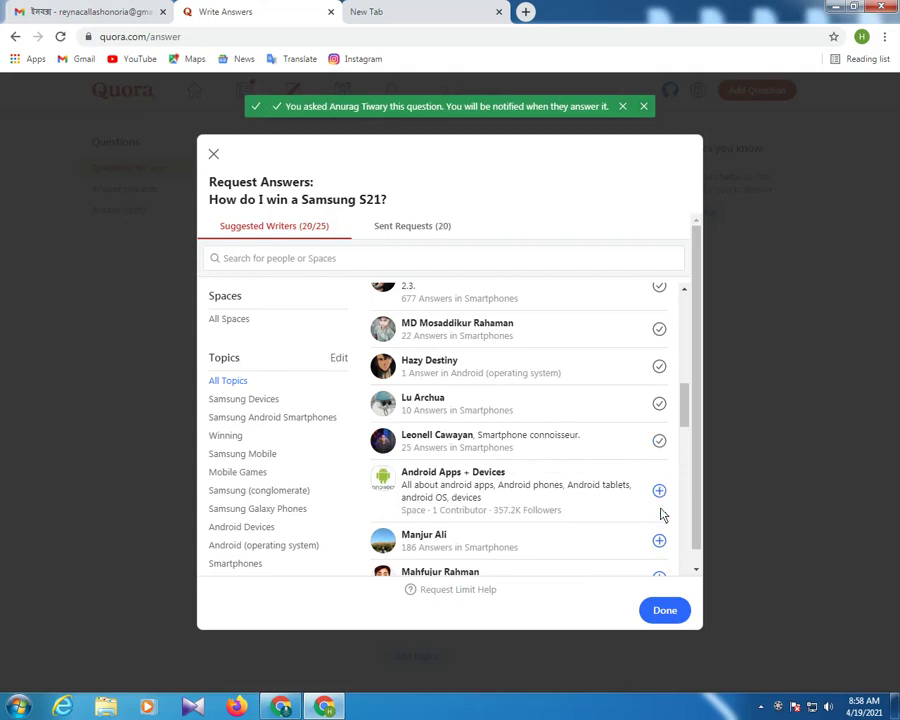
left_click(659, 541)
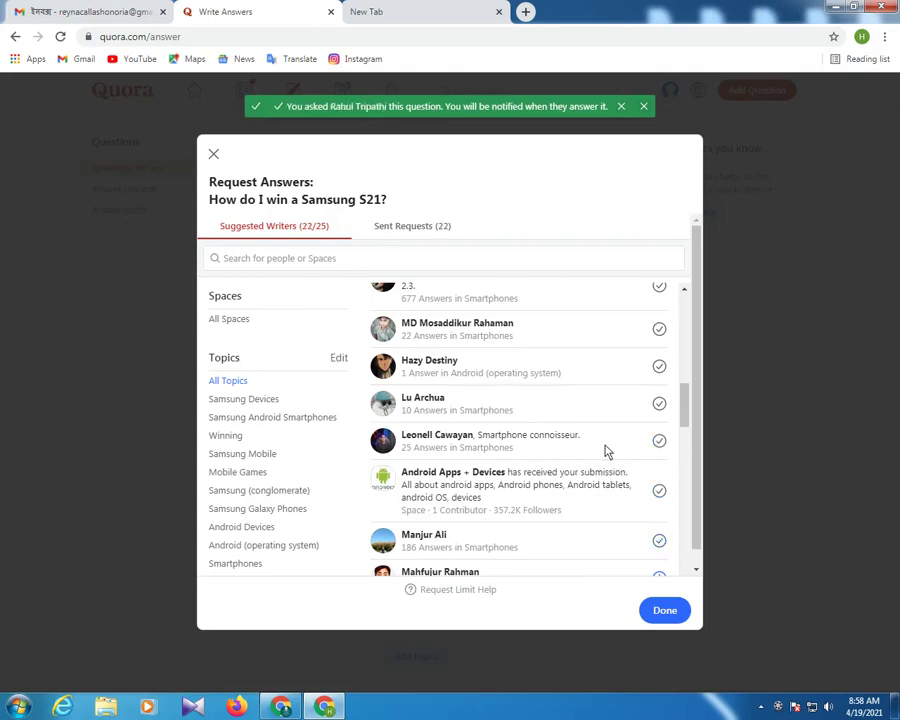
- Request answers from further suggested writers until the request limit is used up and finish the answer requests
scroll(605, 450, "down", 3)
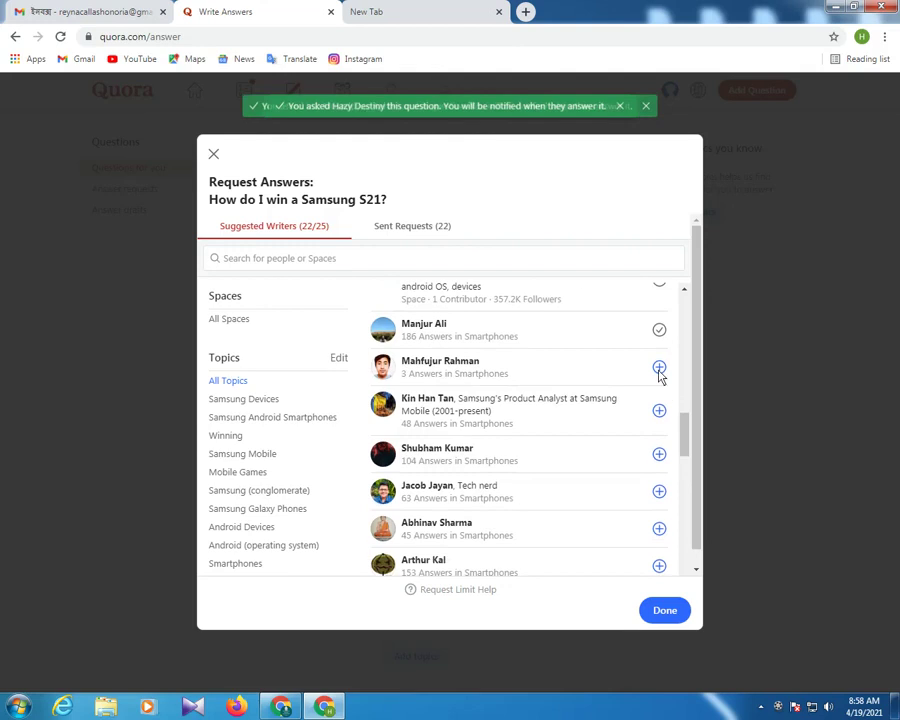
left_click(659, 416)
left_click(659, 458)
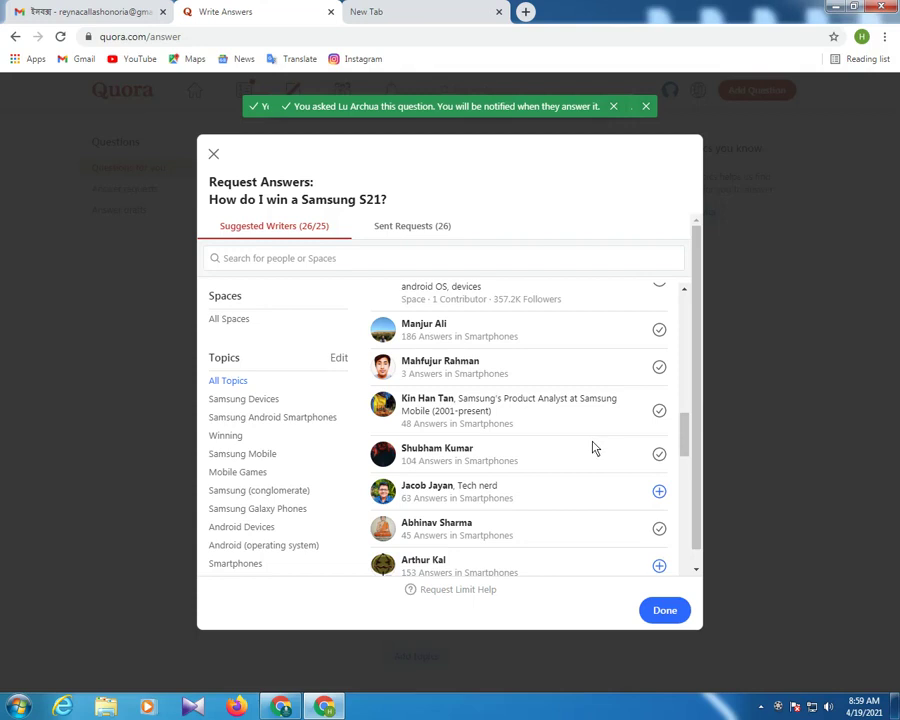
scroll(593, 448, "down", 3)
left_click(662, 354)
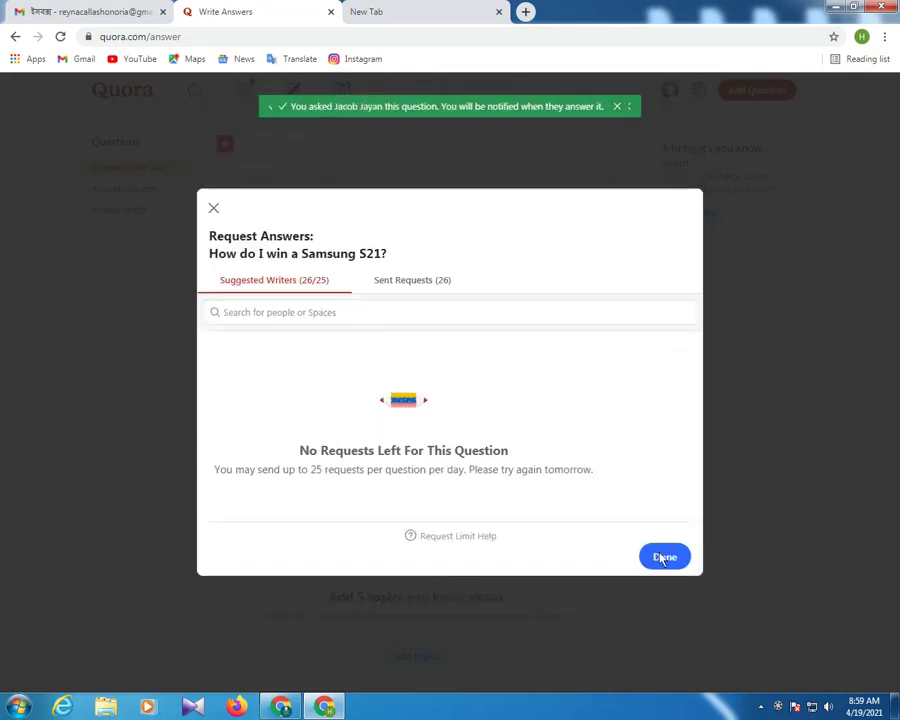
left_click(663, 560)
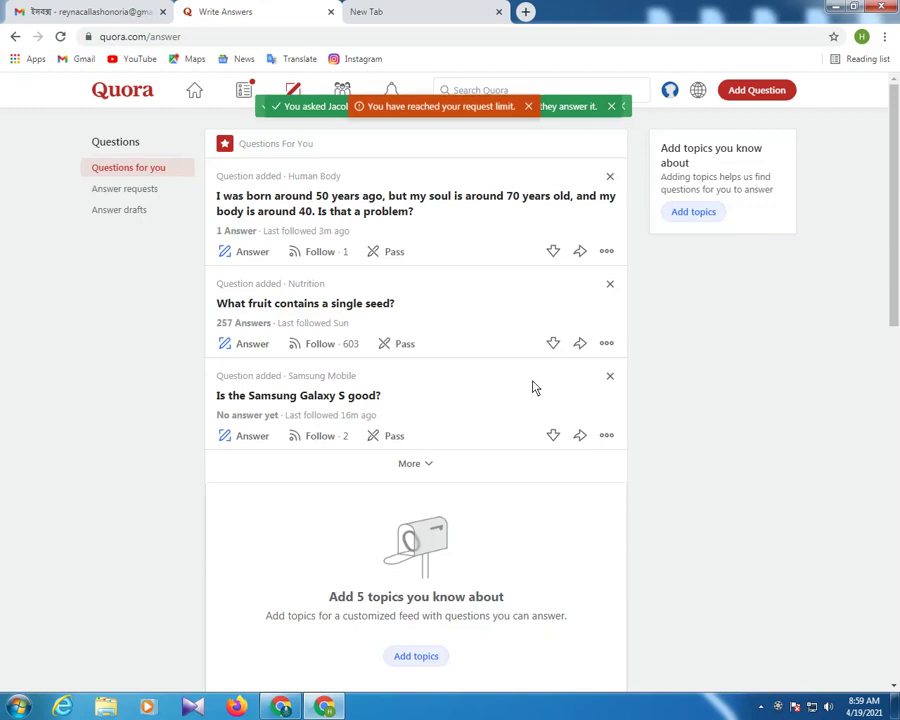
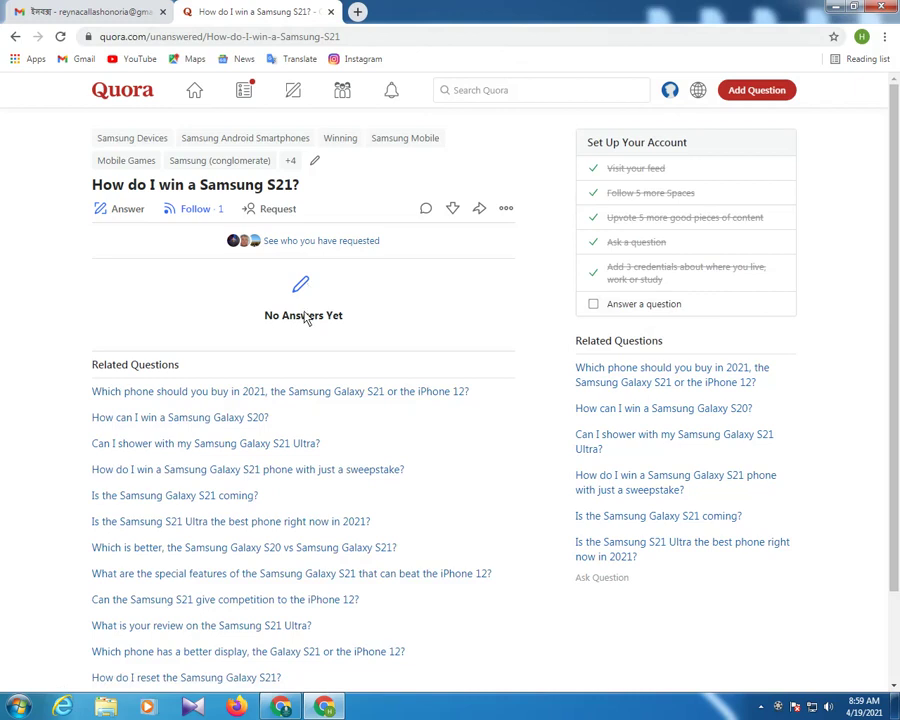
- Switch to the desktop and open the Free Giveaway text file in Notepad
left_click(832, 8)
left_click(832, 8)
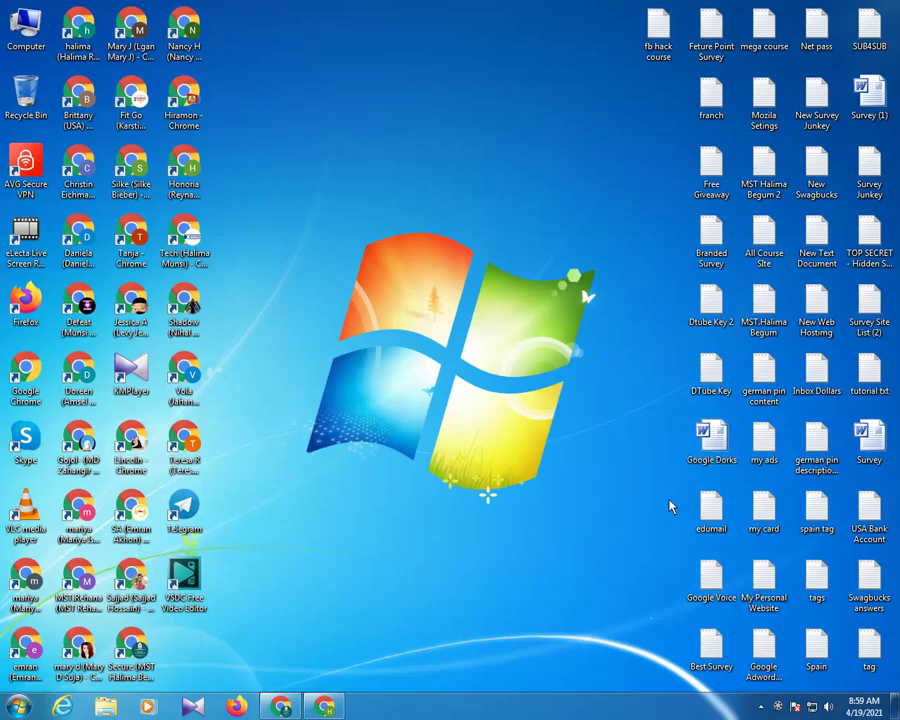
left_click(698, 586)
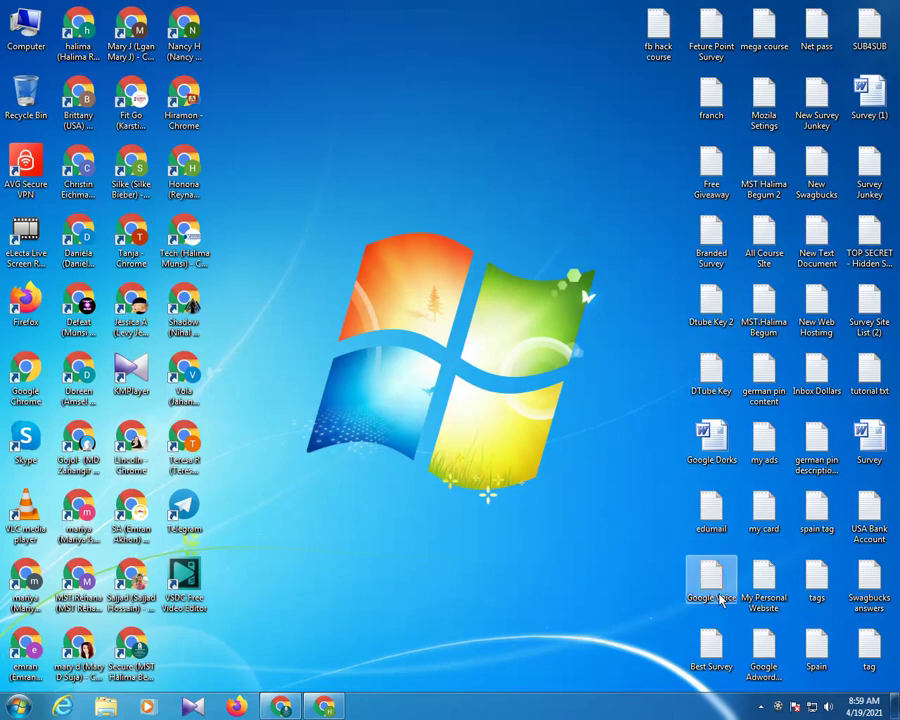
left_click(711, 178)
double_click(711, 178)
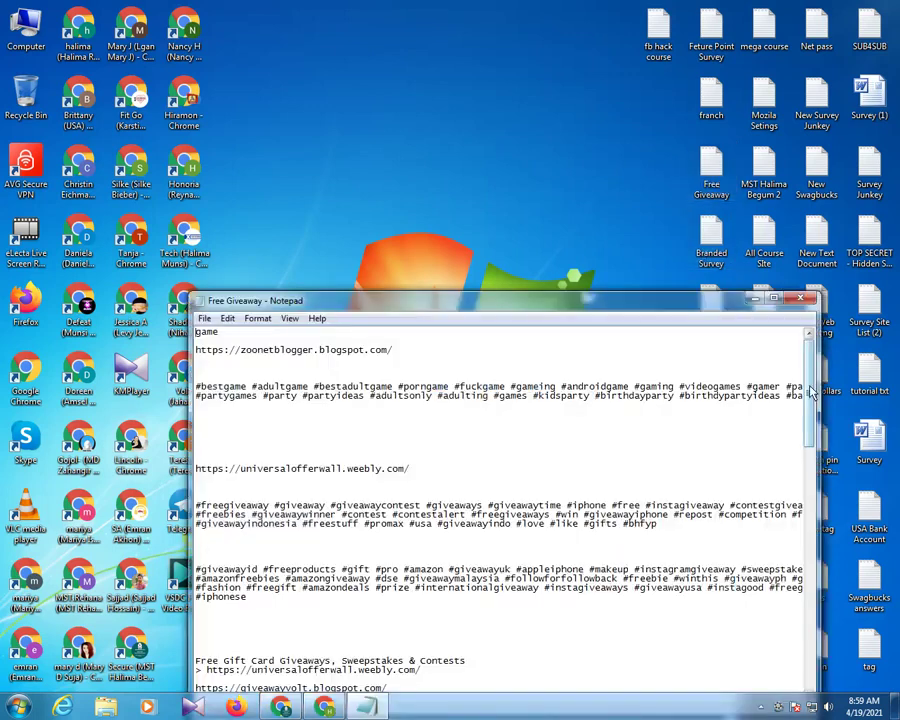
- Copy the Samsung Galaxy S21 giveaway text from "Get the Brand New Samsung Galaxy S21! Free" through "Good Luck..."
left_click_drag(810, 393, 795, 646)
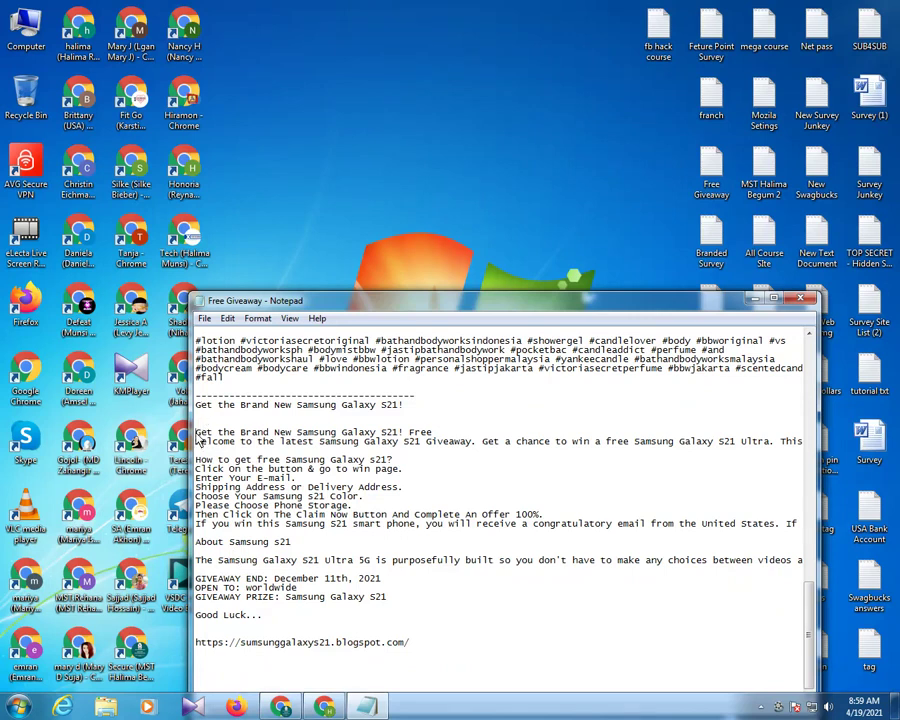
left_click_drag(196, 432, 268, 622)
right_click(262, 486)
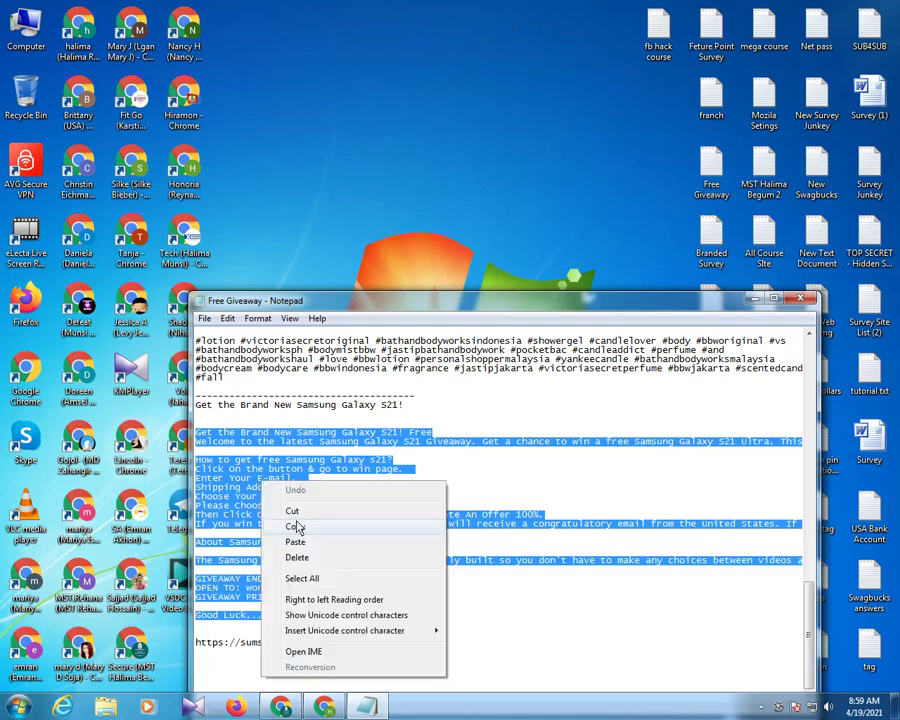
left_click(344, 396)
- Switch back to Quora in Chrome, start an answer to "How do I win a Samsung S21?" and paste the copied giveaway text
left_click(324, 707)
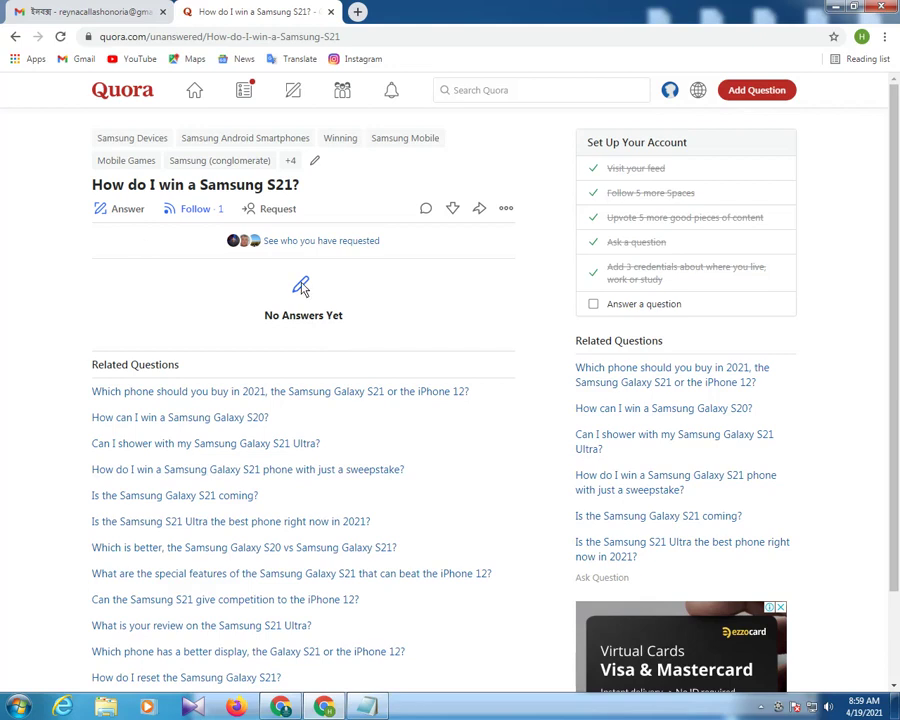
left_click(122, 209)
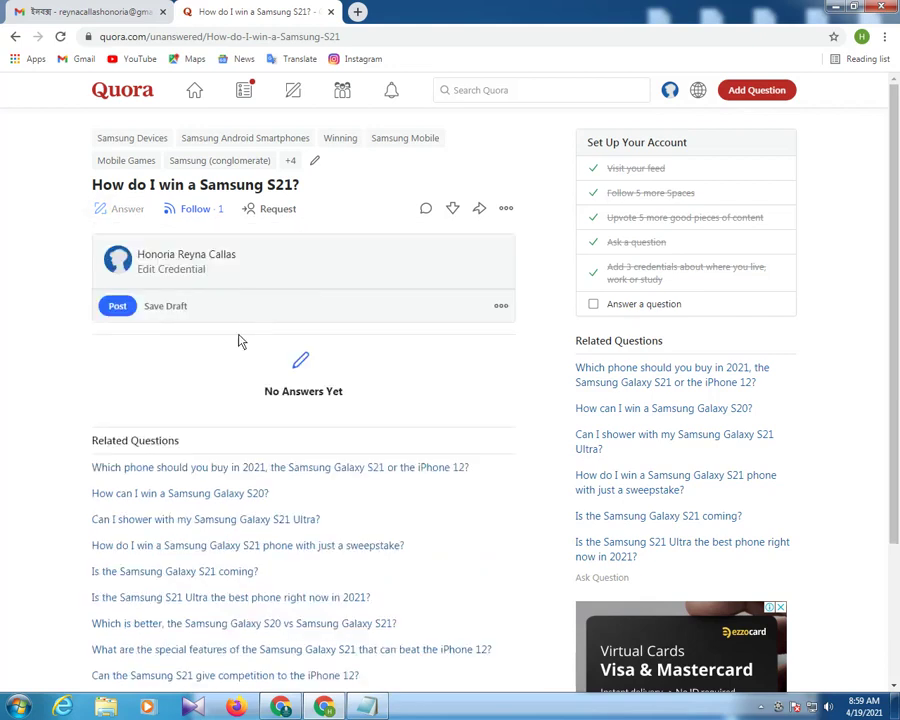
key("ctrl+v")
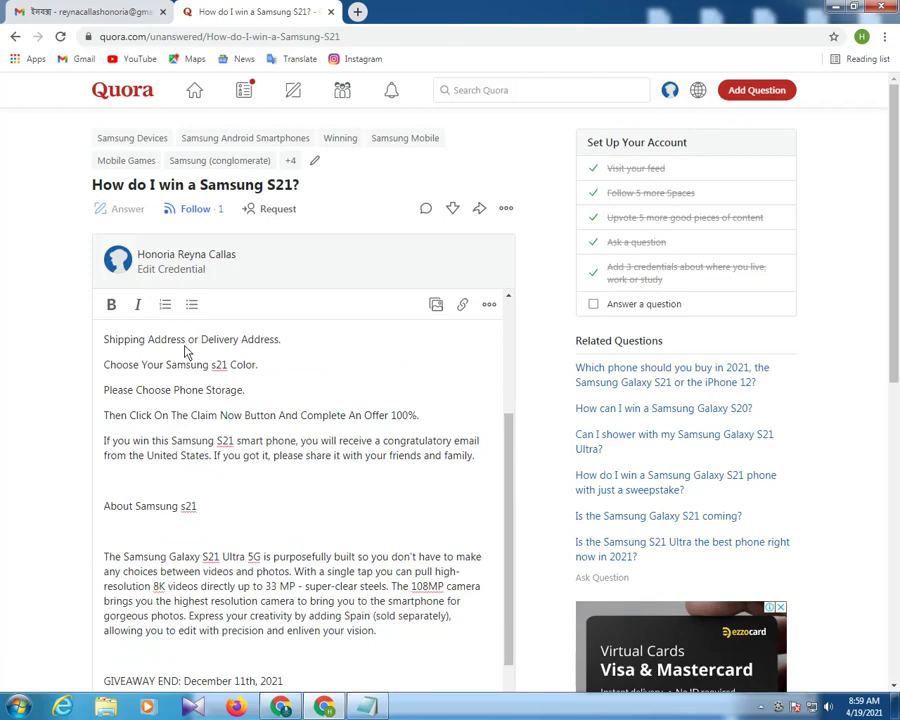
- Make the answer's first line, "Get the Brand New Samsung Galaxy S21! Free", bold
scroll(184, 343, "up", 3)
double_click(200, 342)
left_click(198, 341)
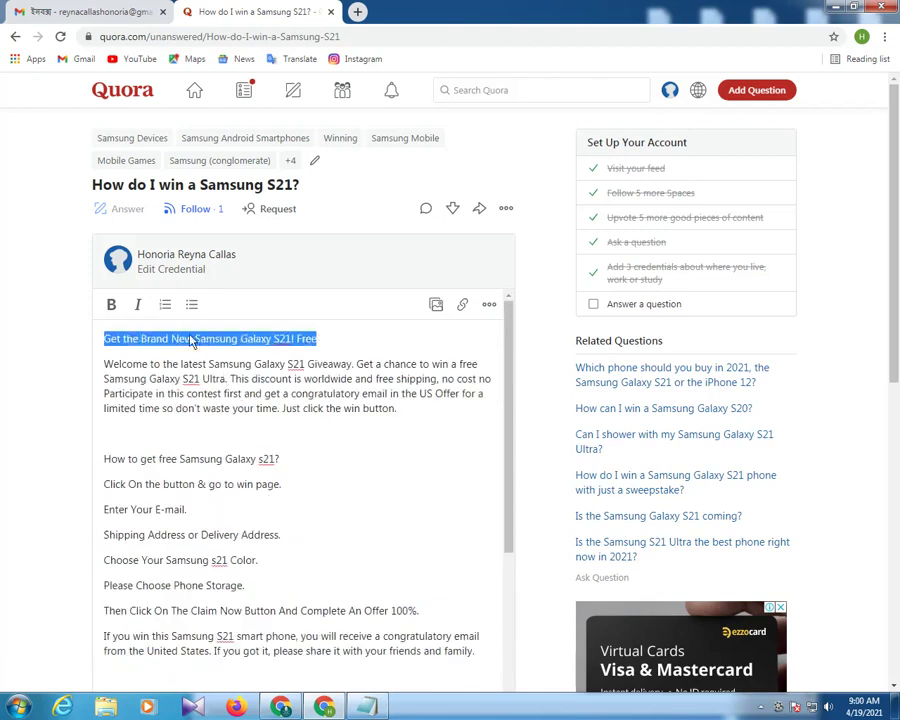
left_click(111, 304)
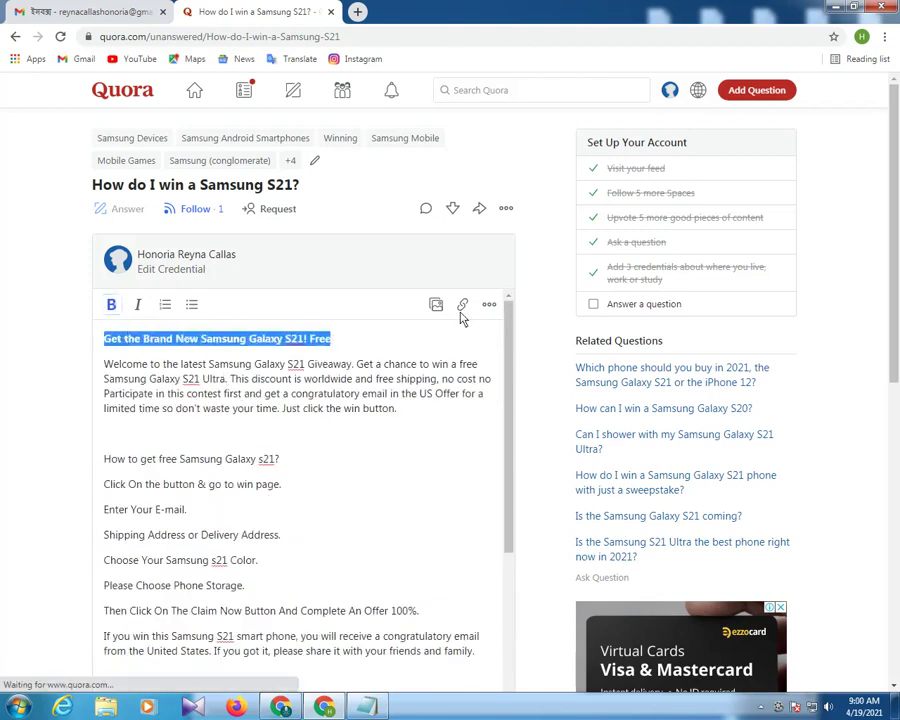
left_click(383, 707)
left_click(333, 568)
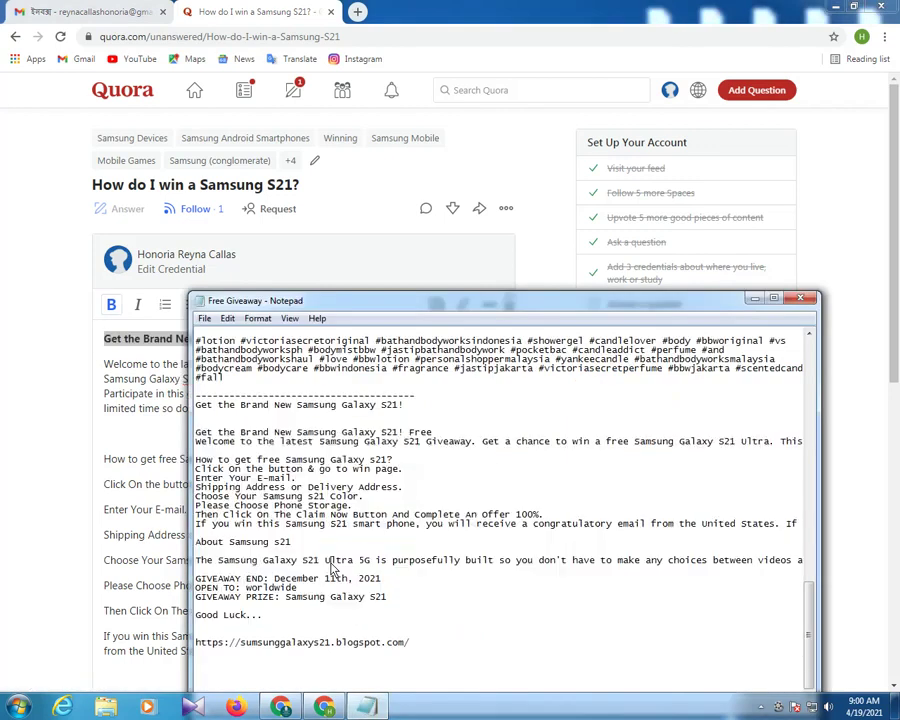
left_click_drag(196, 642, 410, 642)
right_click(294, 642)
left_click(328, 490)
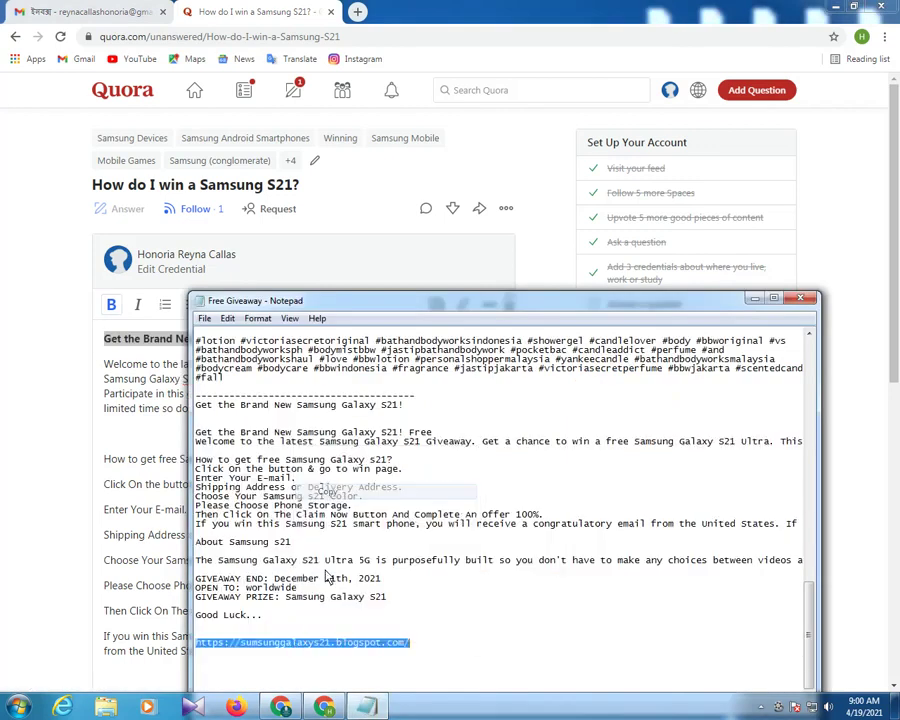
left_click(330, 577)
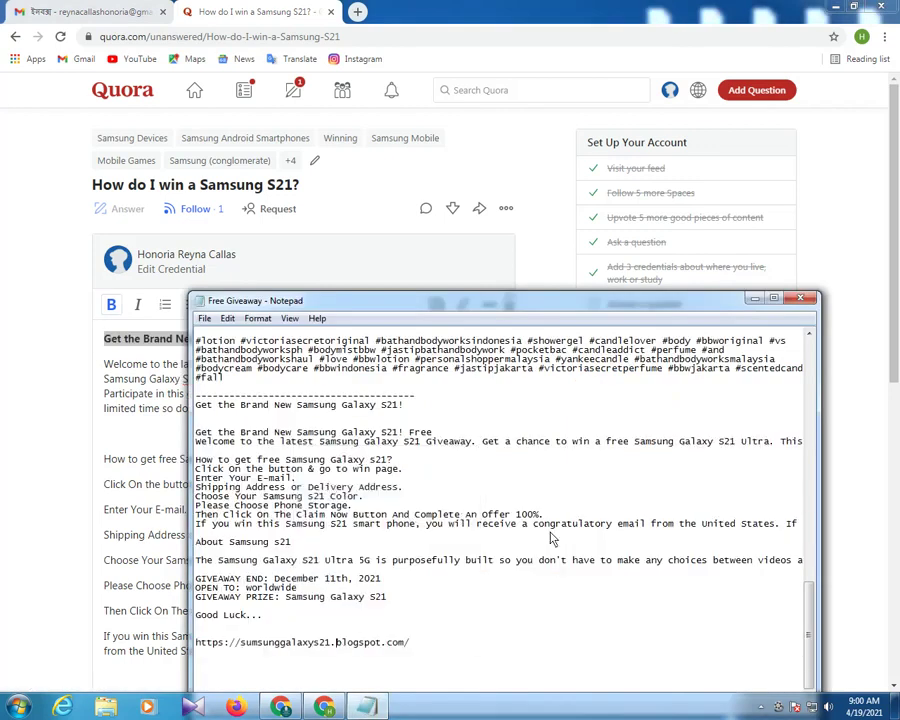
left_click(757, 302)
- Link the bold first line of the answer to the copied blog URL
left_click(460, 304)
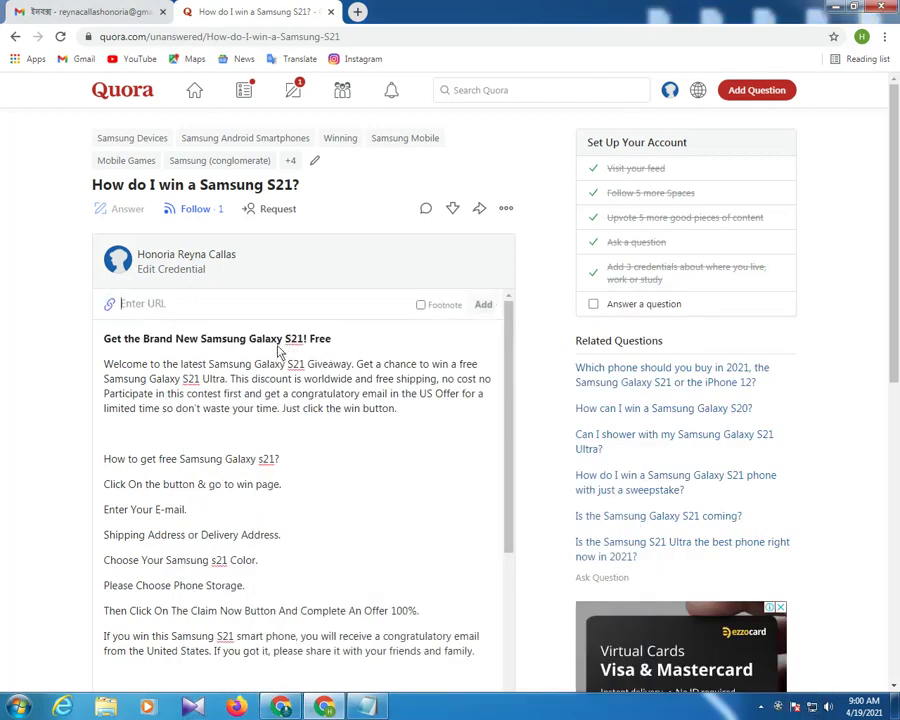
left_click(484, 305)
left_click(344, 366)
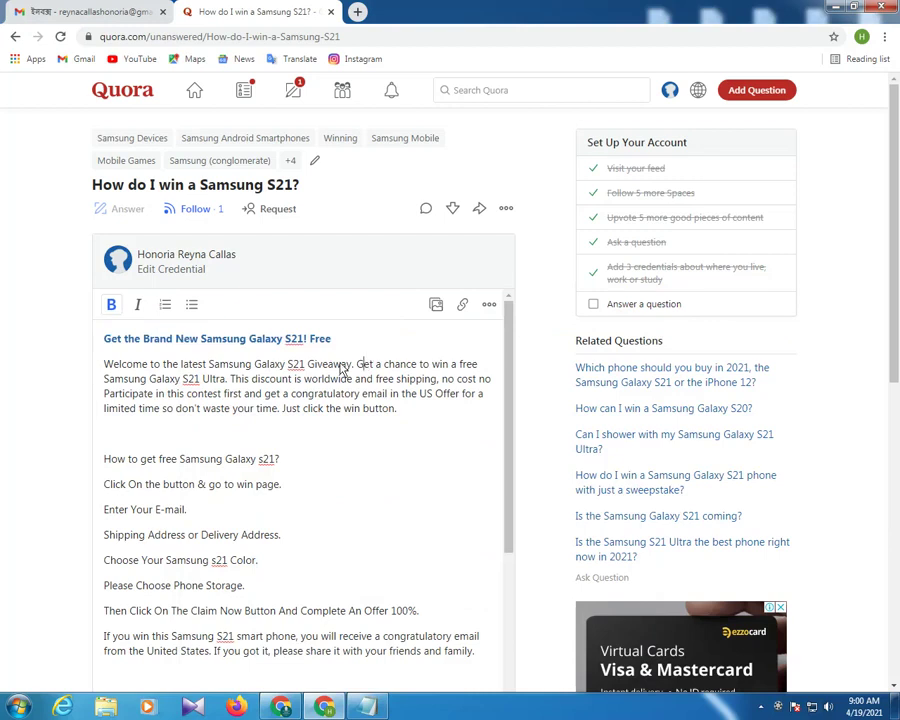
scroll(184, 456, "down", 2)
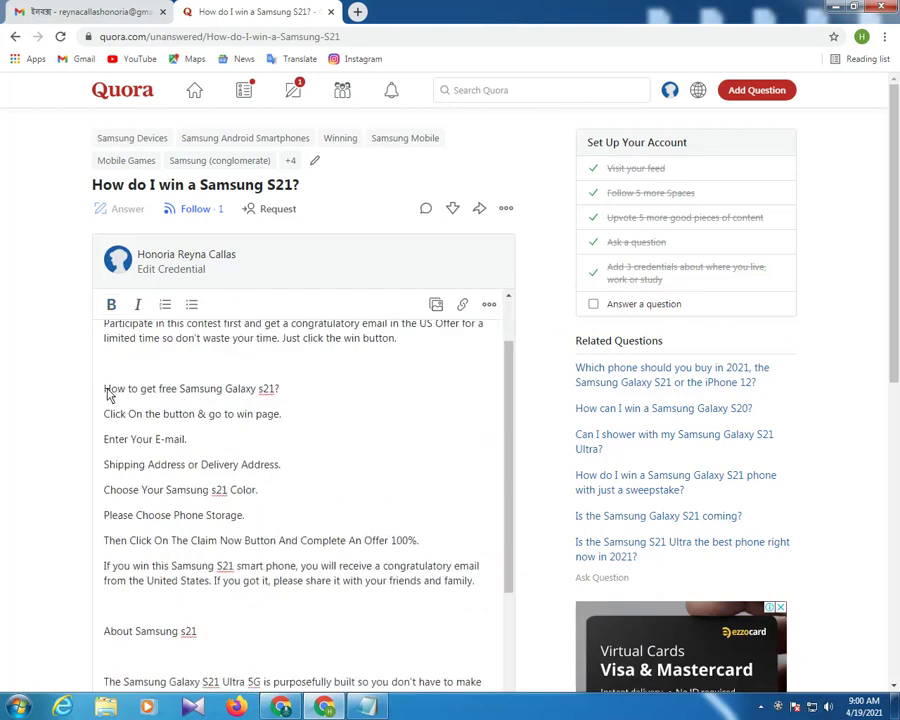
left_click_drag(107, 390, 279, 390)
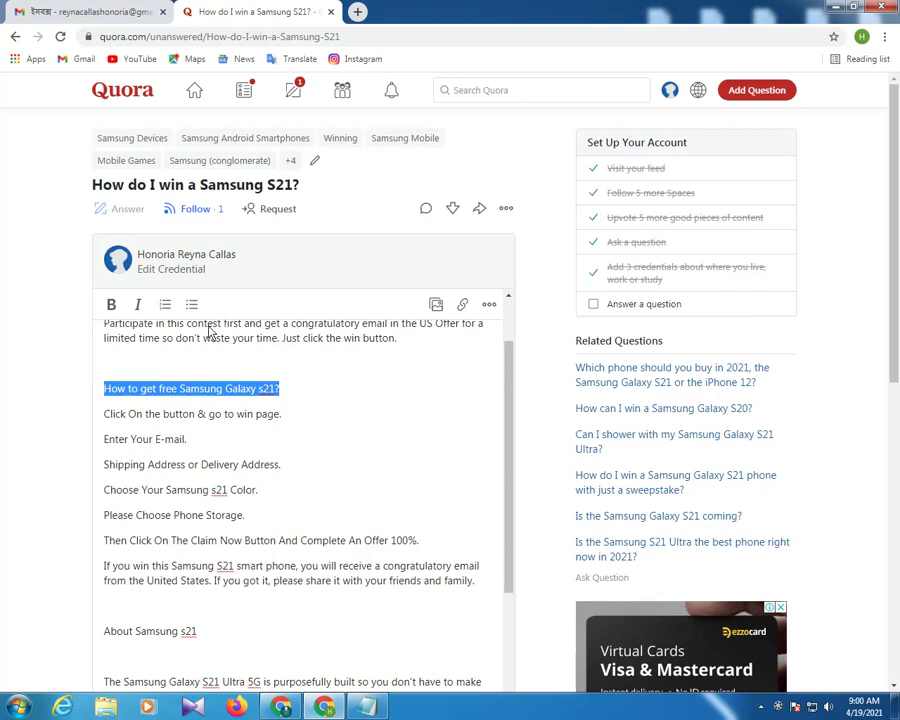
left_click(112, 305)
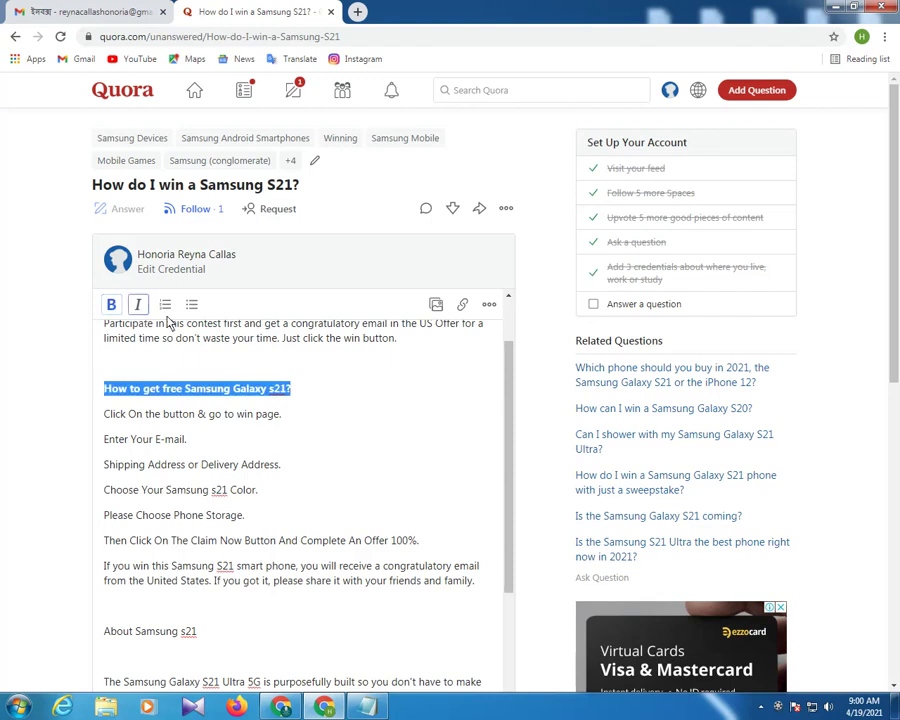
left_click(462, 304)
key("ctrl+v")
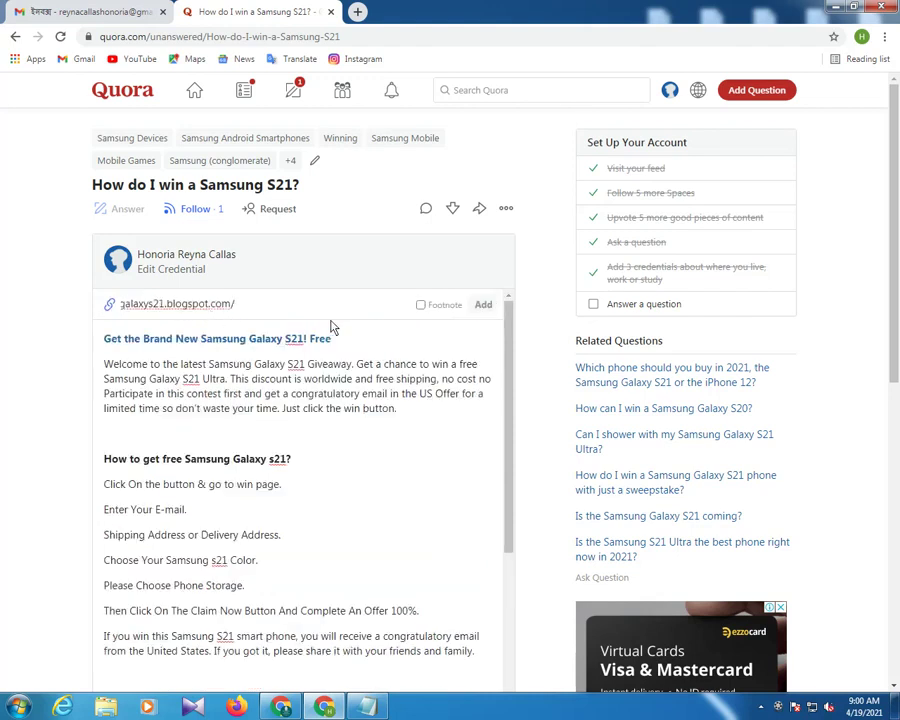
left_click(484, 306)
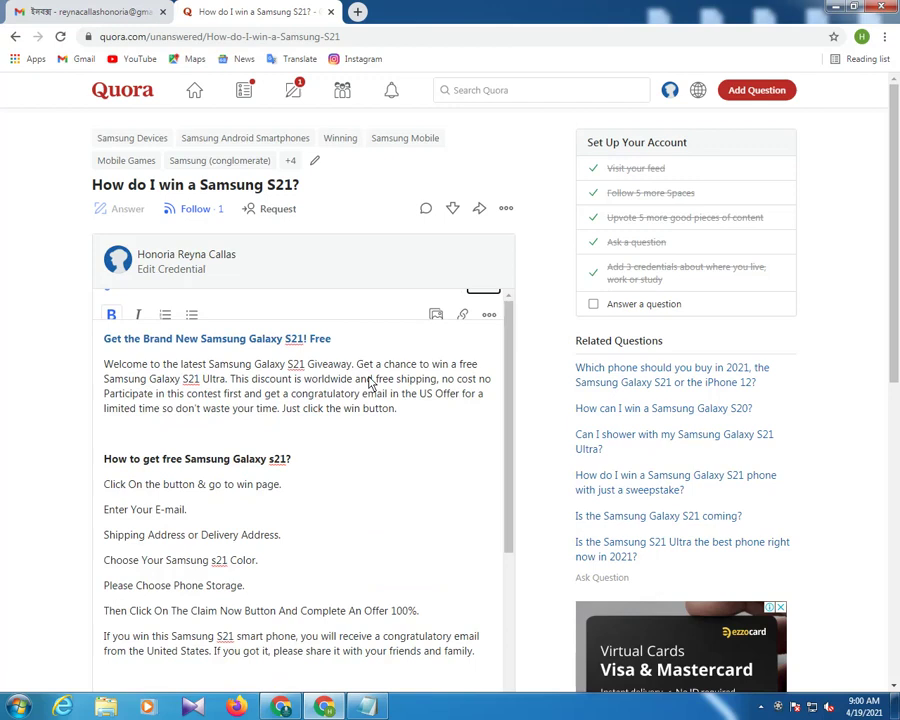
left_click(337, 455)
scroll(337, 455, "down", 5)
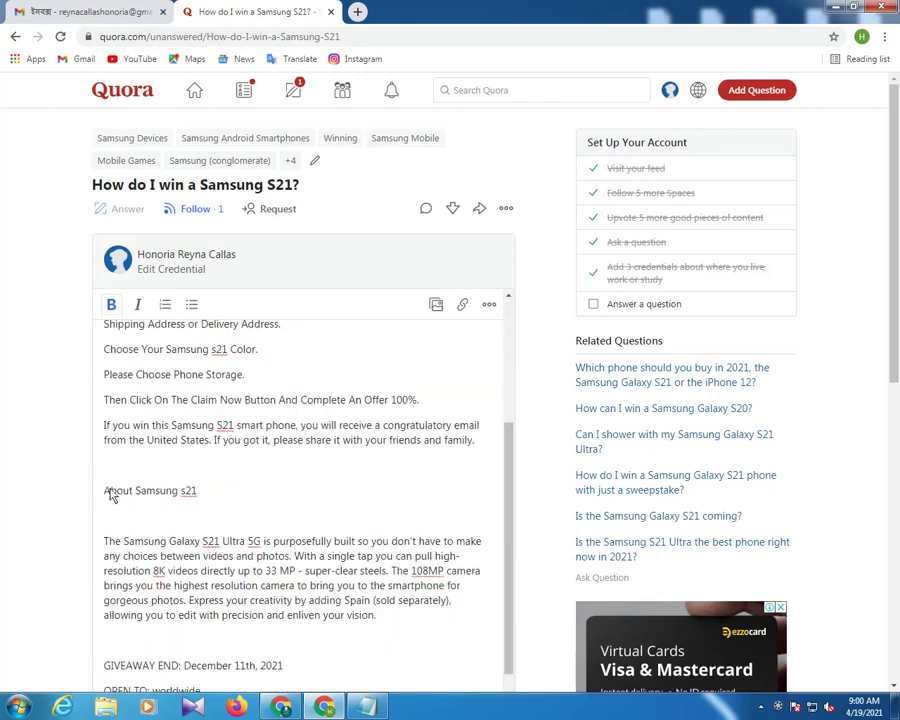
mouse_move(107, 497)
left_mouse_down()
mouse_move(202, 493)
mouse_move(112, 493)
left_mouse_up()
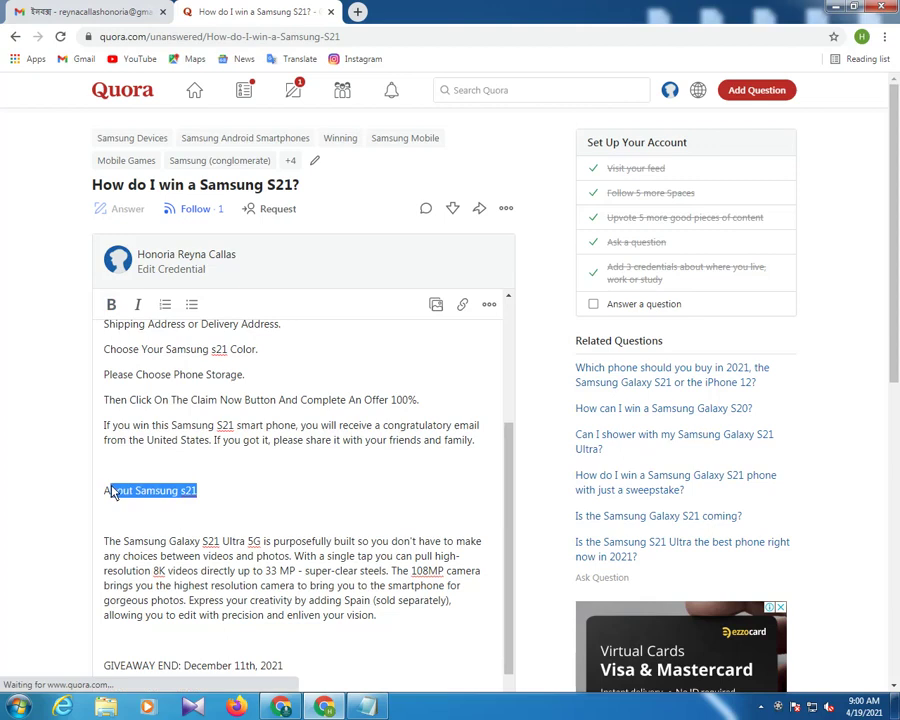
left_click(111, 305)
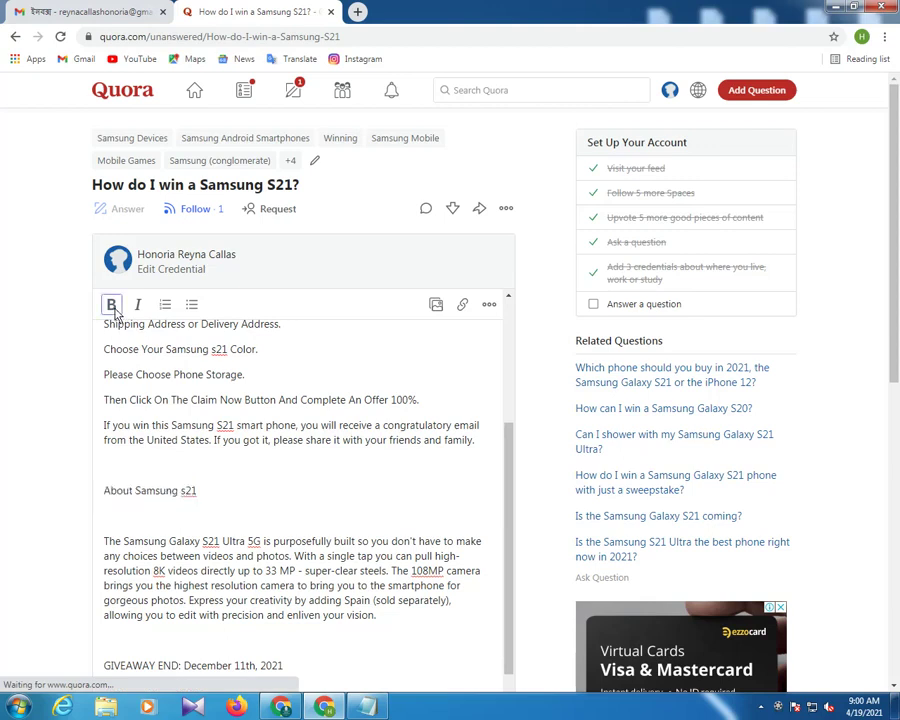
scroll(444, 328, "up", 5)
left_click(462, 312)
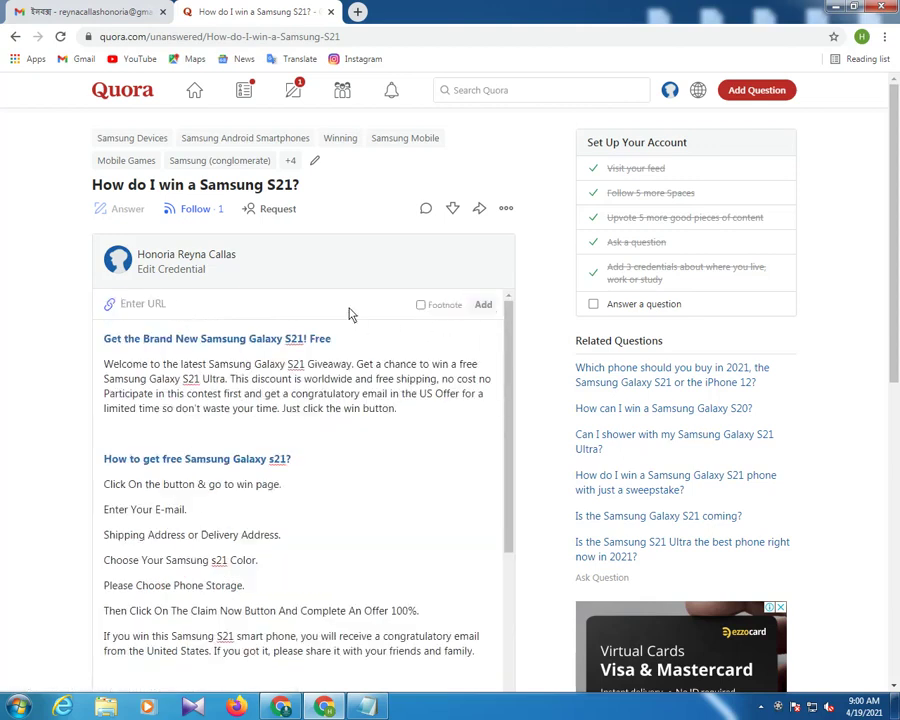
key("ctrl+v")
left_click(484, 306)
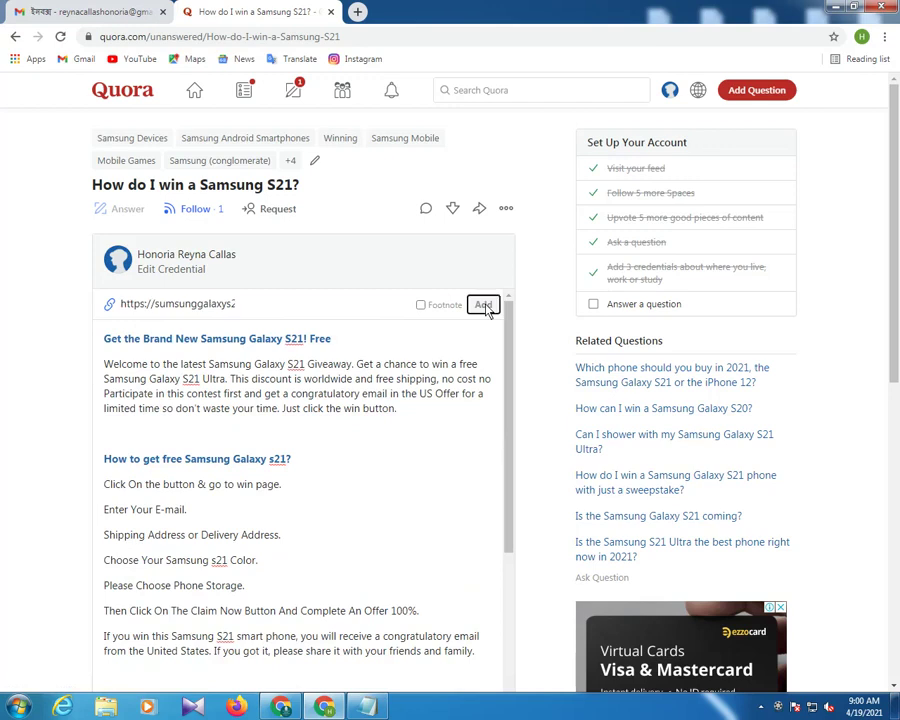
- Enter "CLICK HERE" in capitals on the empty line below the answer's welcome paragraph
scroll(370, 459, "down", 7)
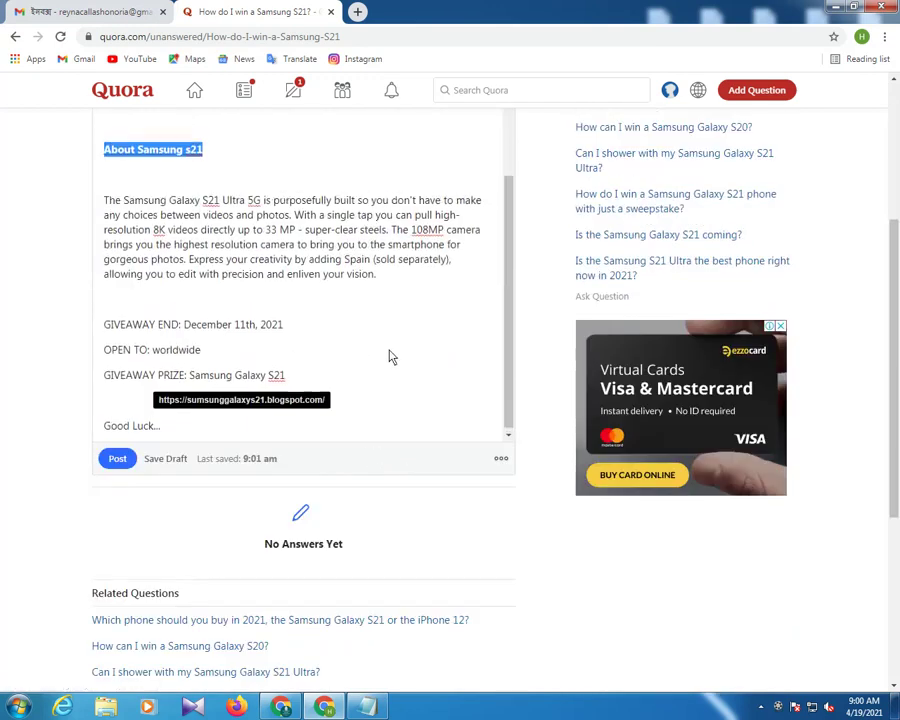
scroll(390, 358, "up", 3)
scroll(375, 340, "up", 2)
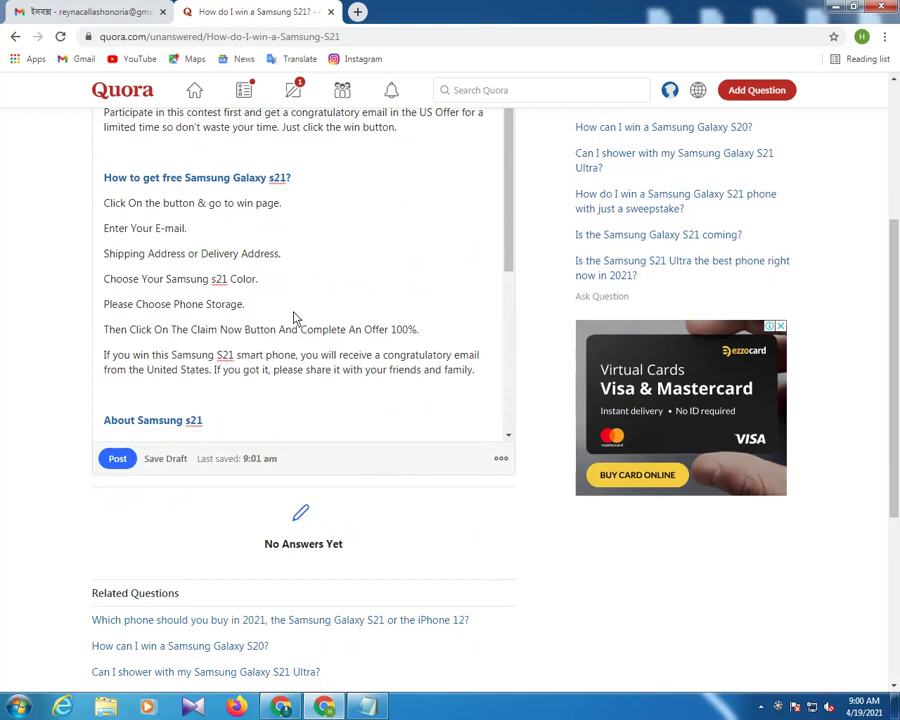
scroll(294, 315, "up", 5)
left_click(112, 434)
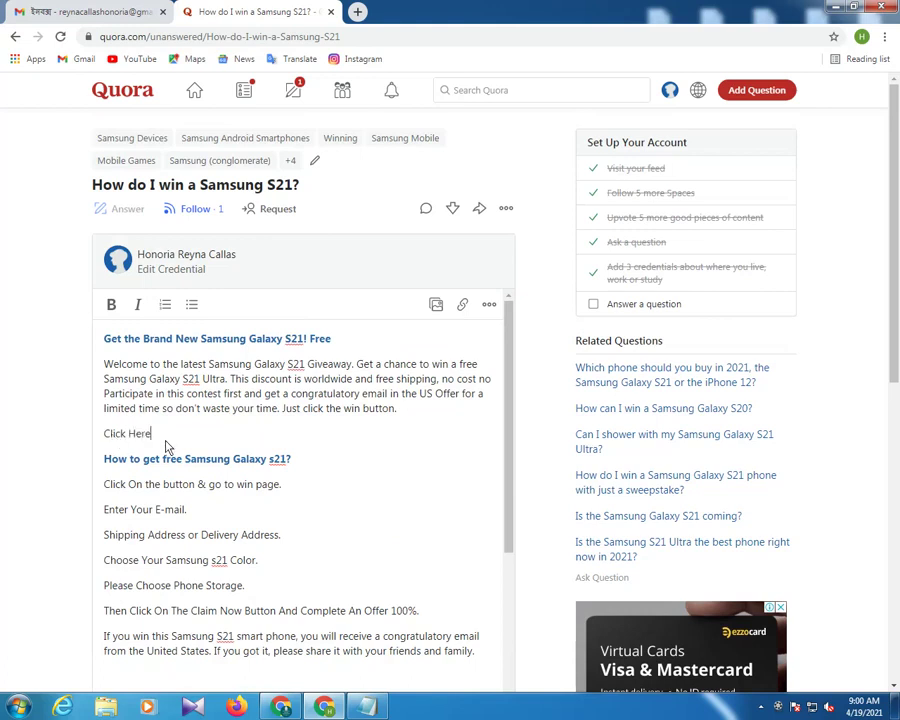
left_click(112, 438, "shift")
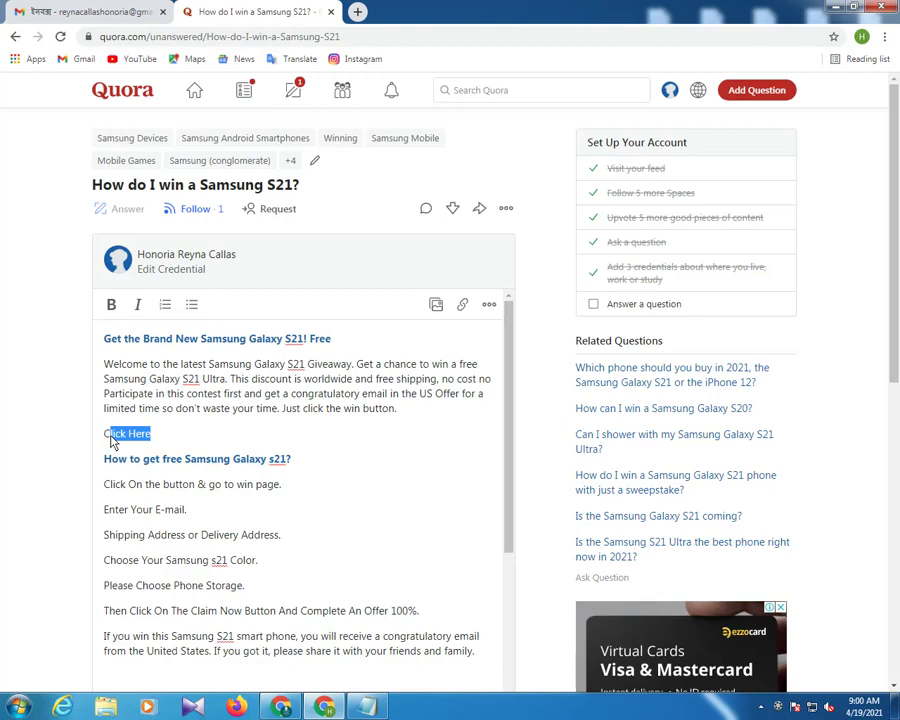
key("BackSpace")
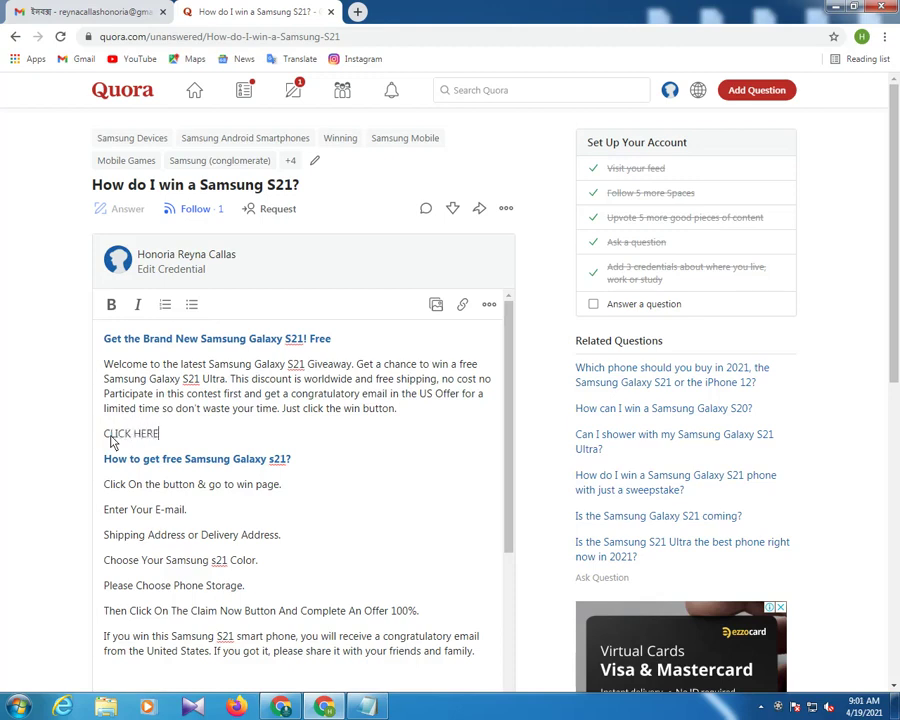
- Make the "CLICK HERE" line bold and link it to the copied blog URL
left_click_drag(160, 438, 113, 440)
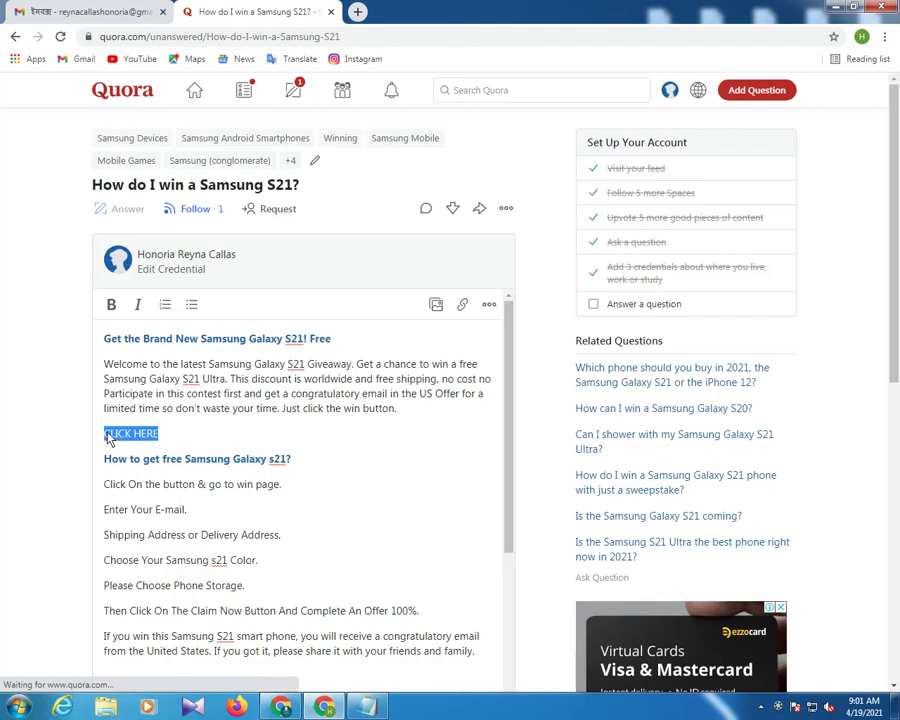
left_click(112, 304)
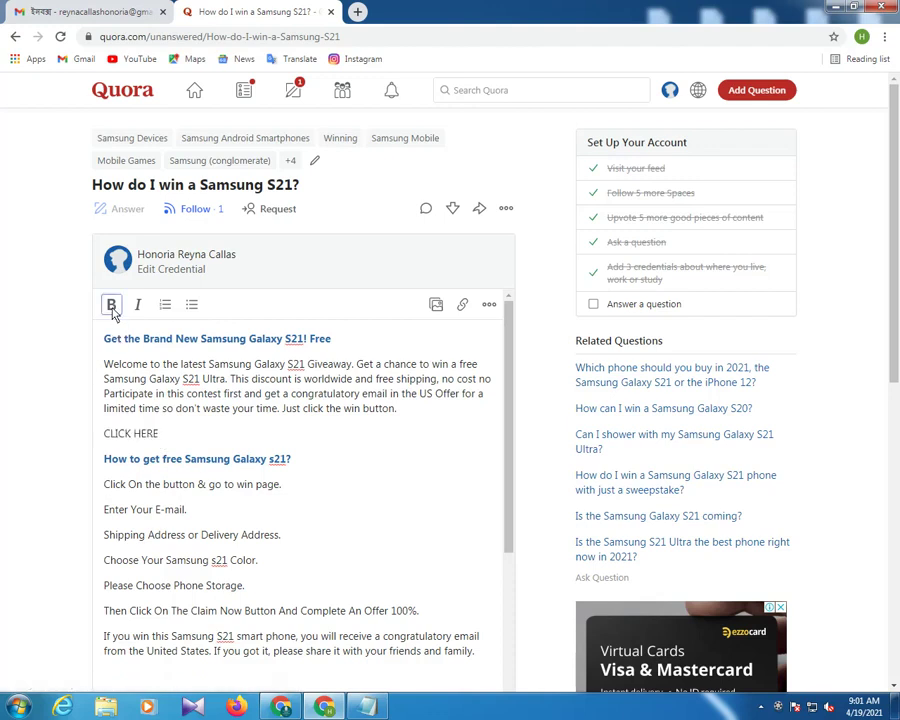
left_click(462, 304)
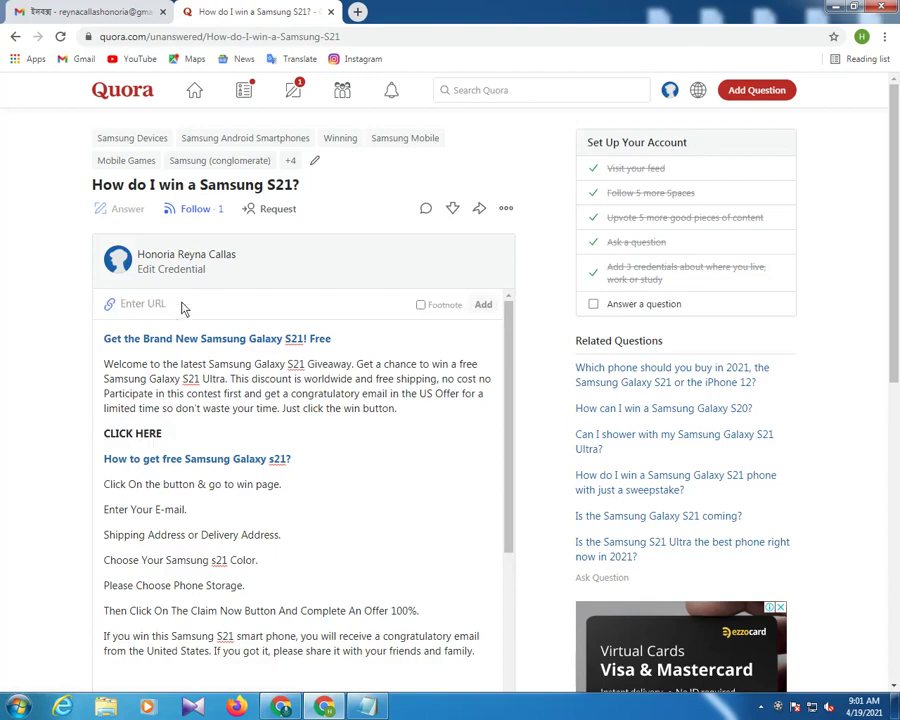
type("galaxys21.blogspot.com/")
left_click(482, 306)
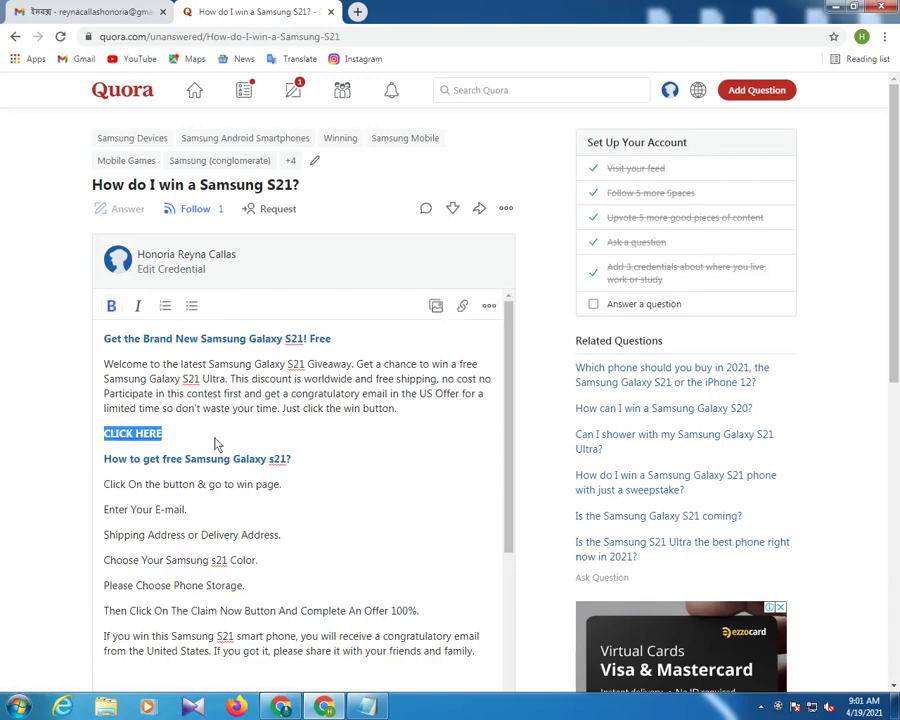
left_click(366, 540)
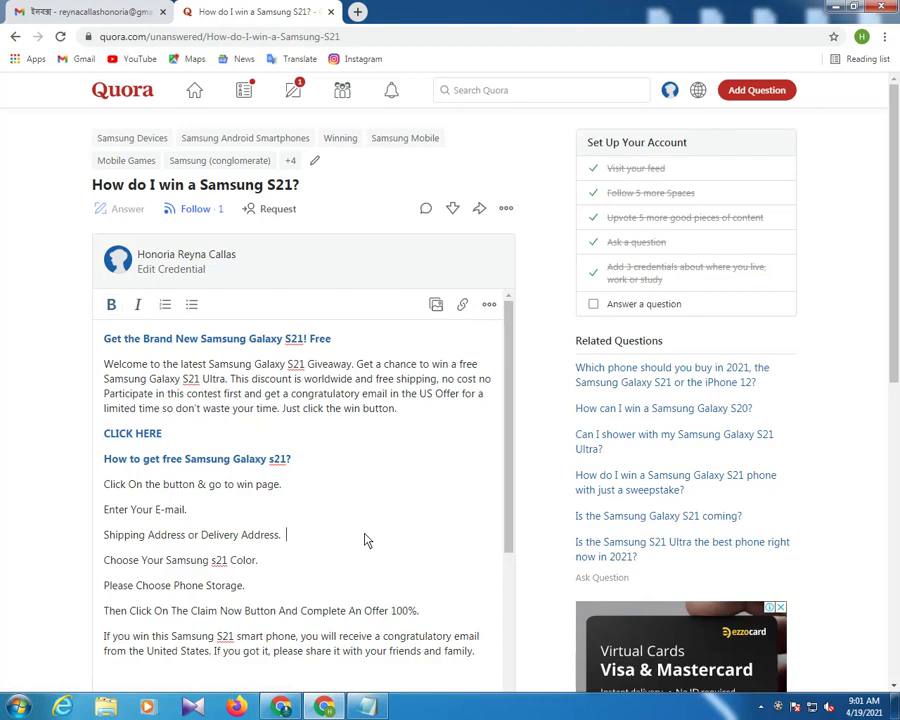
- Insert the picture "Get the Brand New Samsung Galaxy S21!" below the answer's "Shipping Address or Delivery Address." line
scroll(366, 540, "down", 3)
scroll(352, 546, "up", 3)
scroll(362, 578, "down", 3)
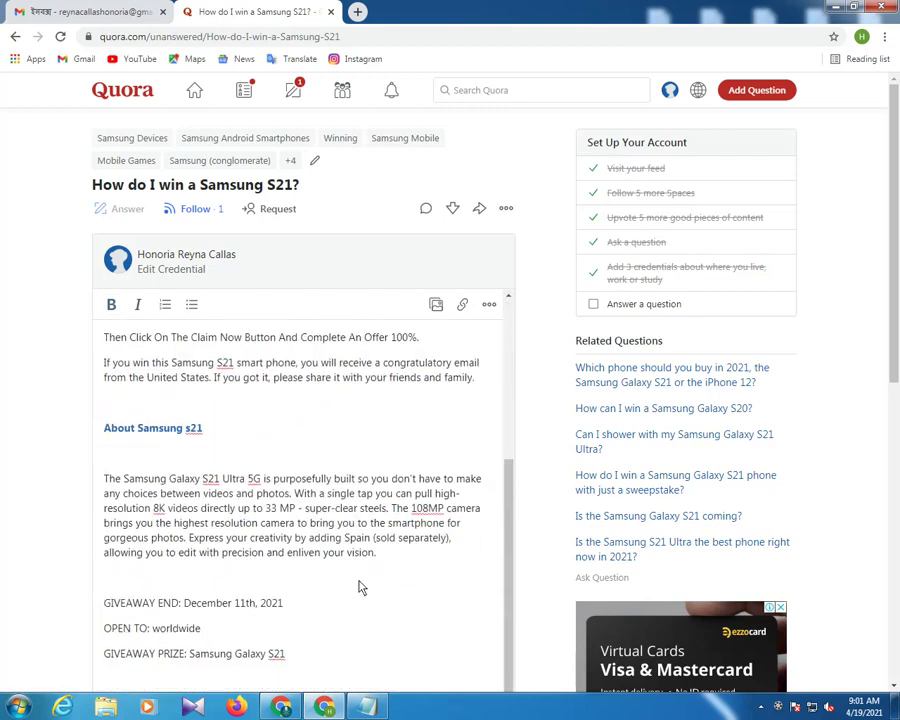
scroll(362, 588, "down", 5)
scroll(365, 390, "up", 3)
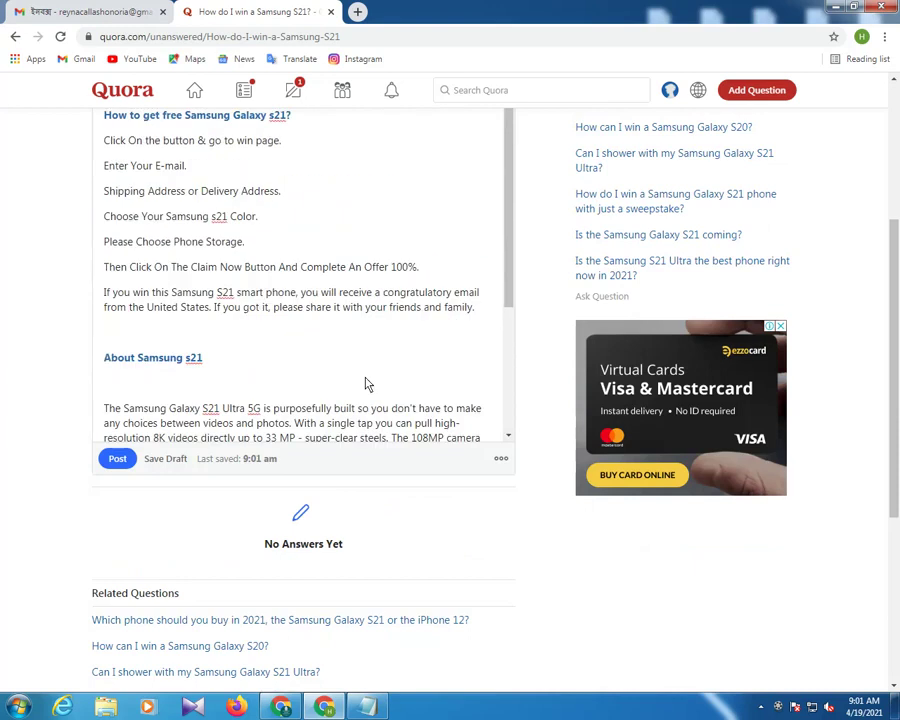
scroll(366, 384, "up", 5)
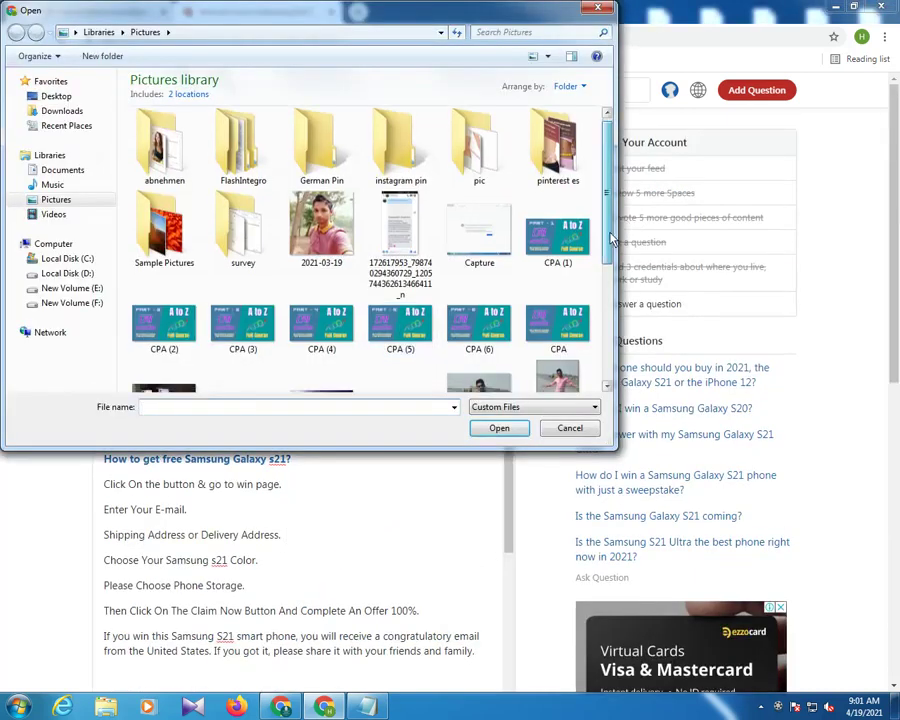
left_click_drag(610, 238, 608, 346)
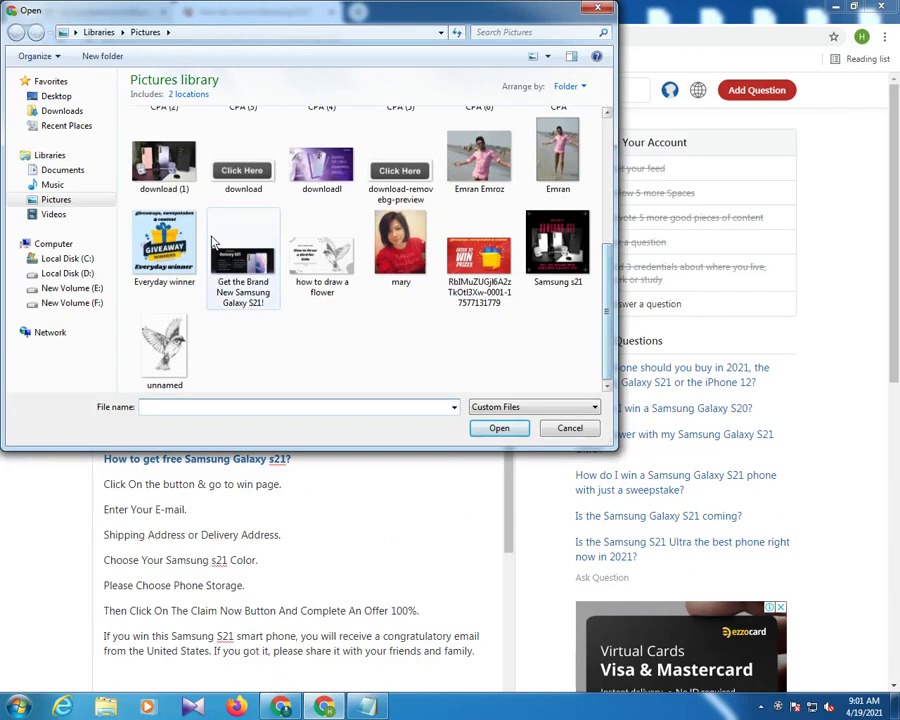
double_click(240, 255)
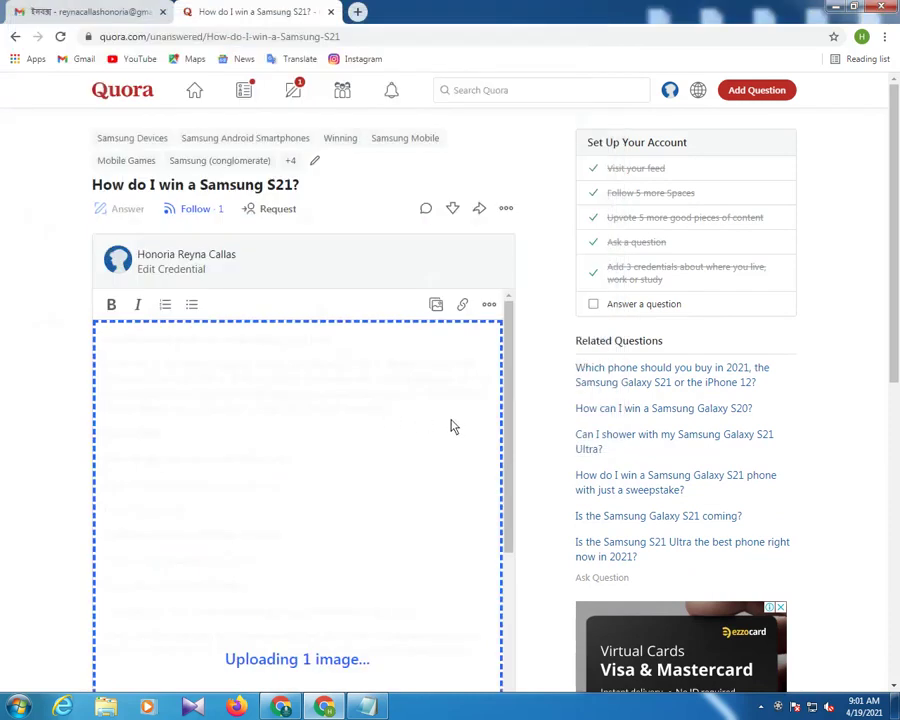
- Check the end of the draft and post the answer to "How do I win a Samsung S21?"
scroll(525, 392, "down", 2)
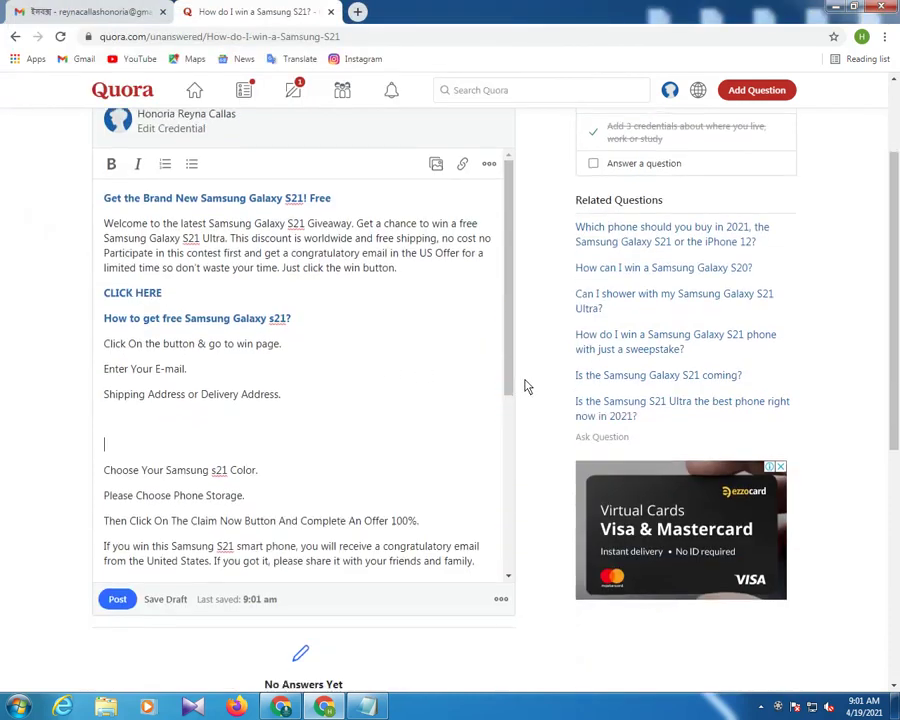
left_click_drag(506, 345, 488, 577)
left_click(118, 598)
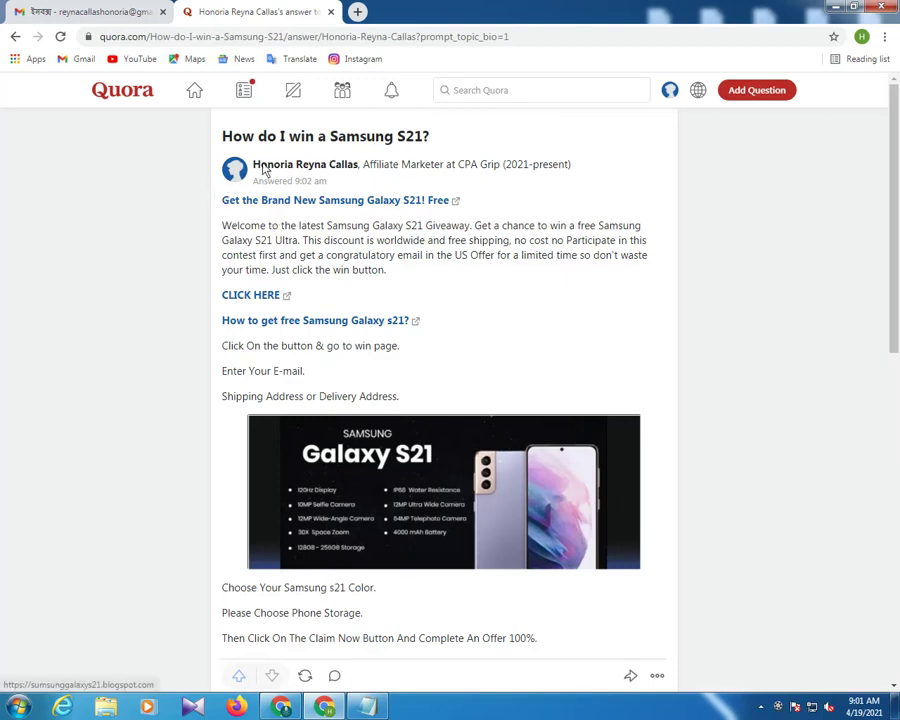
- Review the published Samsung S21 answer, examining its text, links, image and the author section below it
scroll(395, 290, "down", 6)
scroll(400, 280, "down", 2)
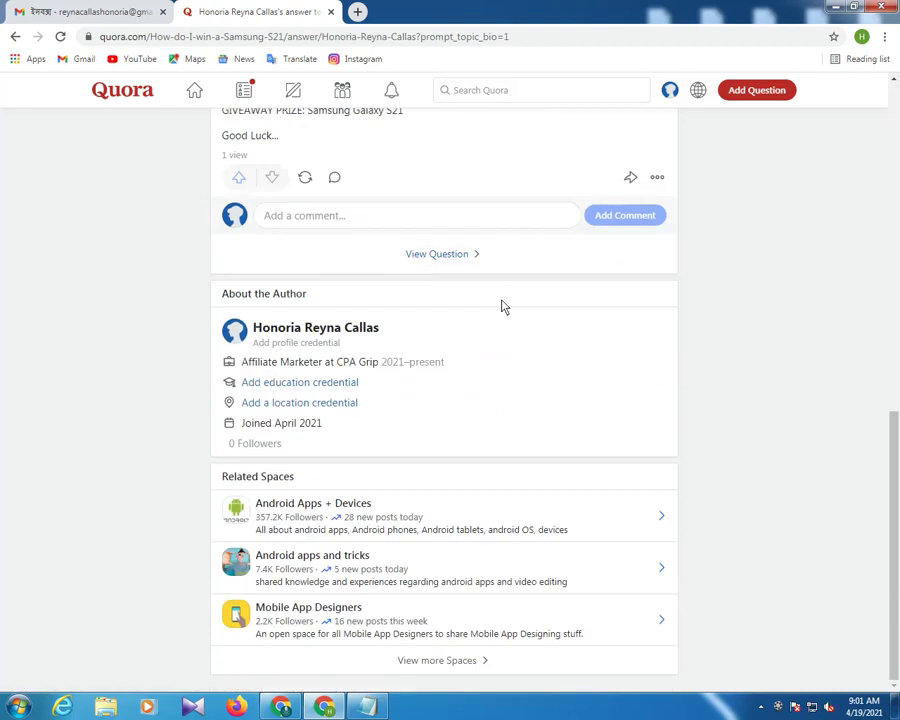
scroll(505, 325, "up", 5)
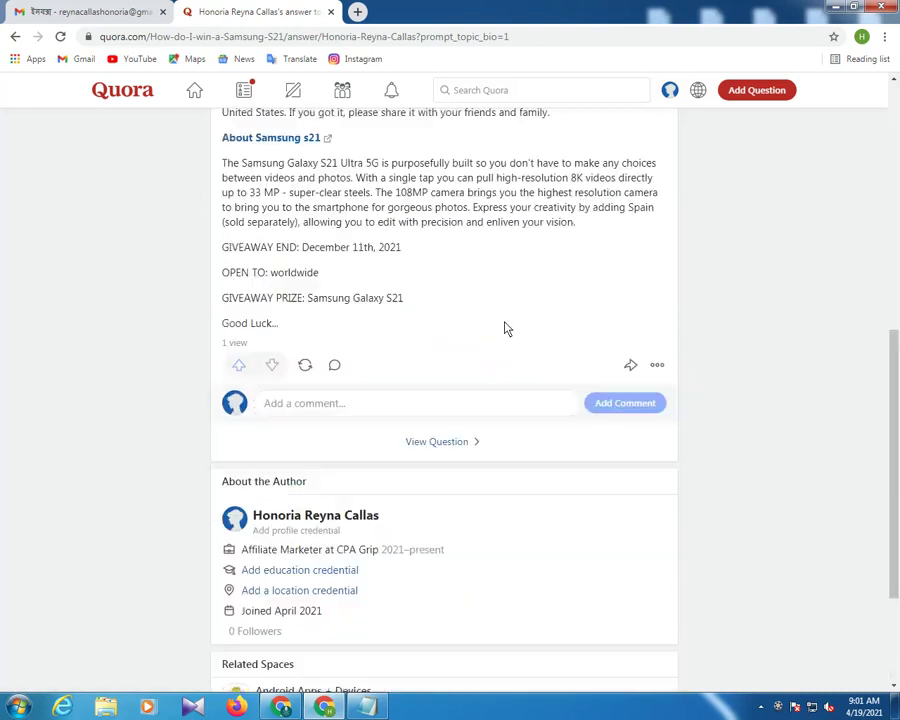
scroll(517, 350, "up", 2)
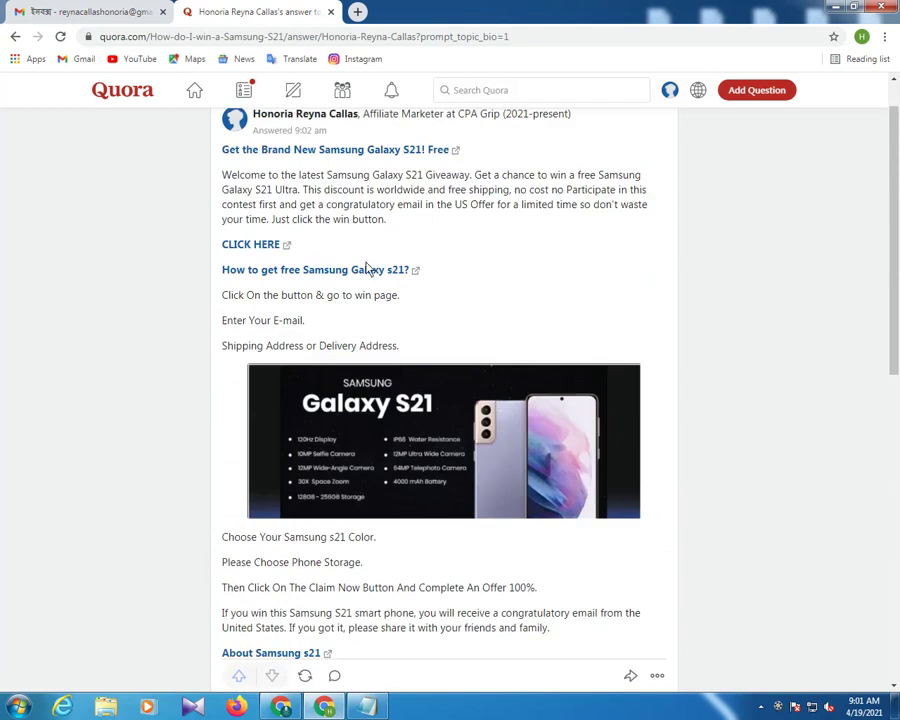
scroll(272, 362, "up", 1)
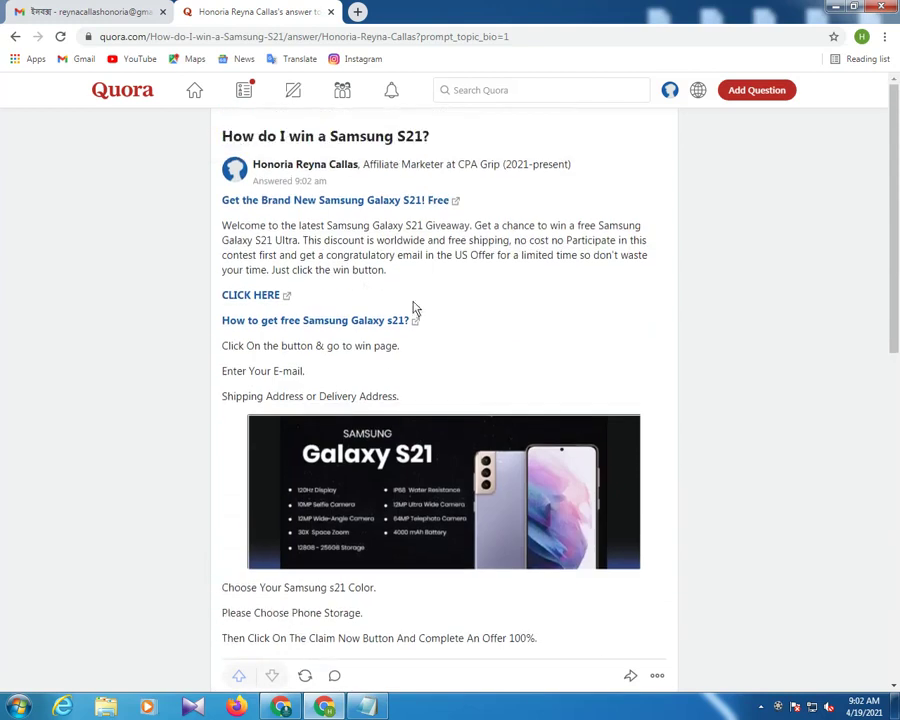
scroll(415, 308, "down", 4)
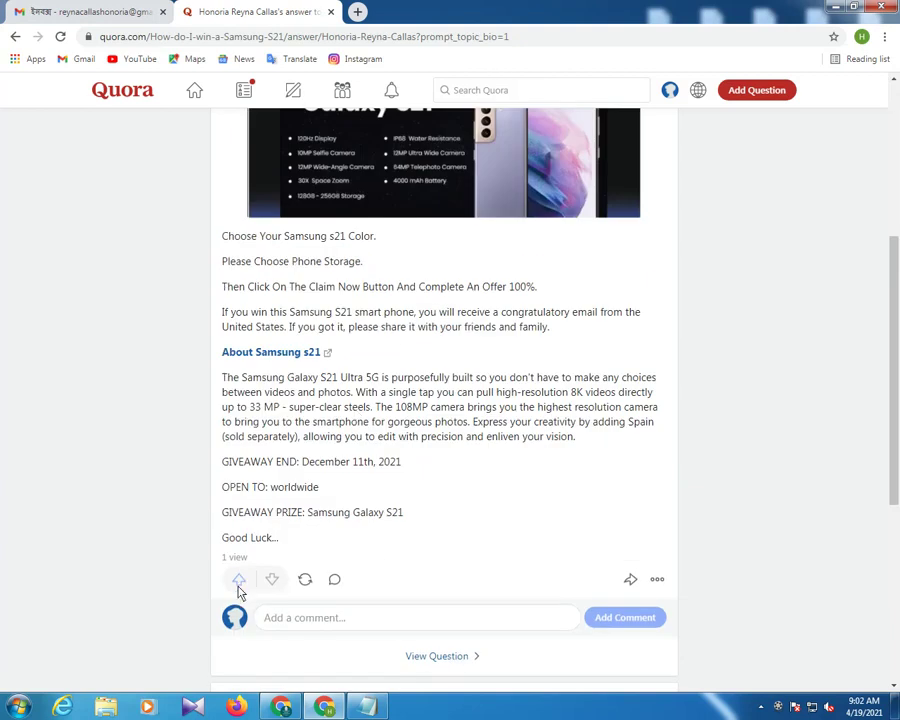
scroll(453, 526, "up", 1)
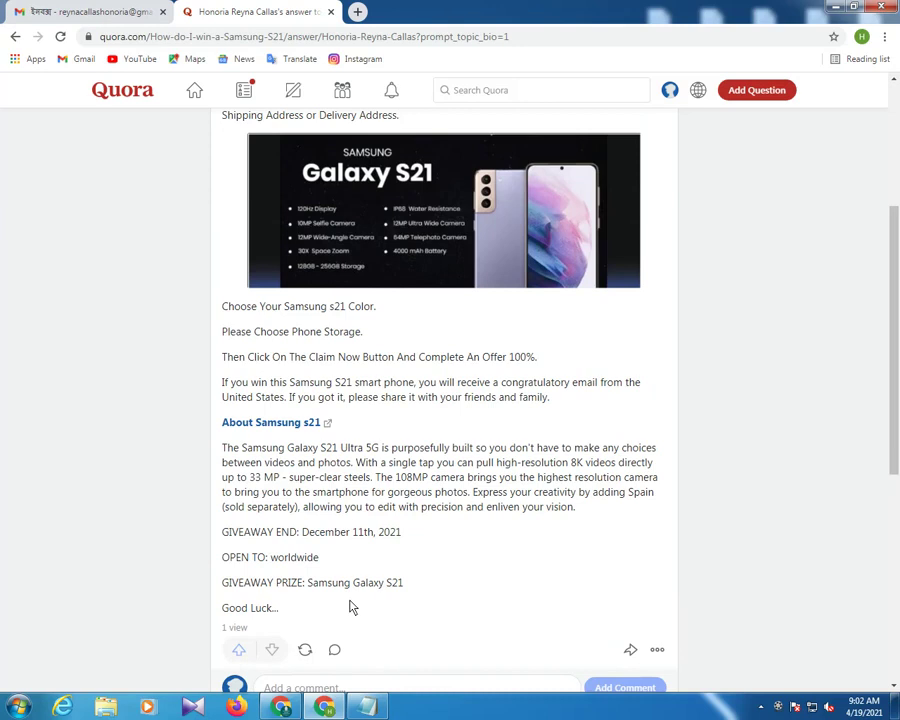
scroll(265, 237, "up", 2)
scroll(217, 263, "up", 1)
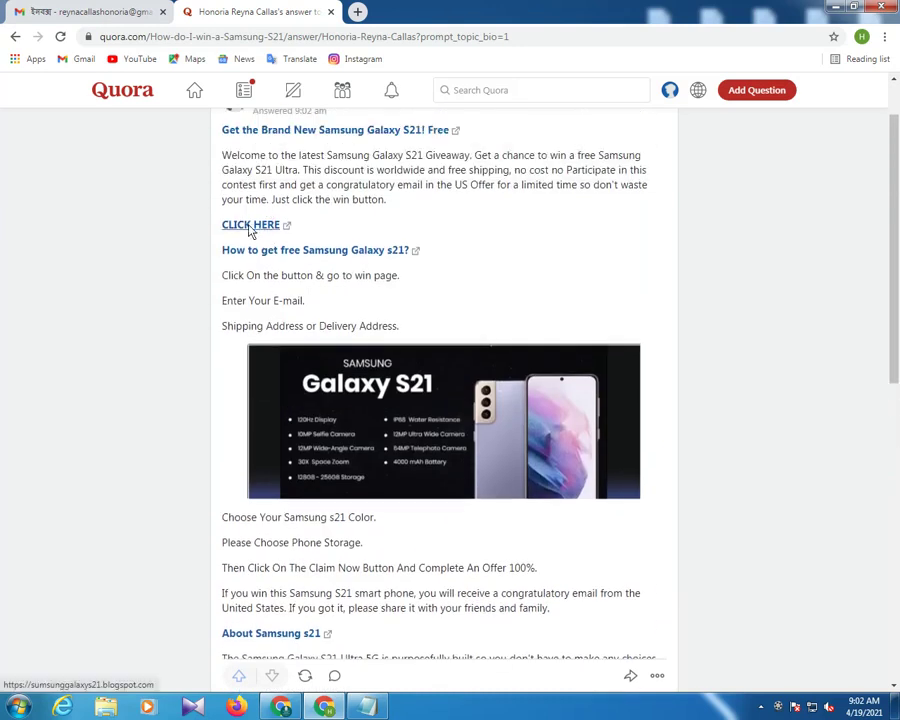
- Test the answer's "CLICK HERE" link and close the blog page it opens
left_click(252, 228)
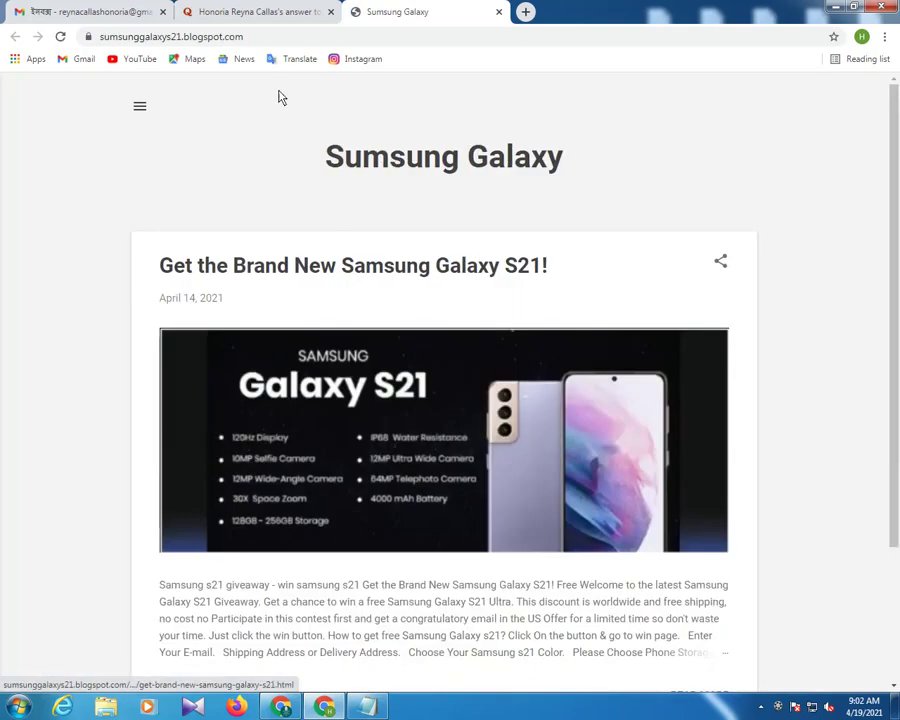
left_click(293, 18)
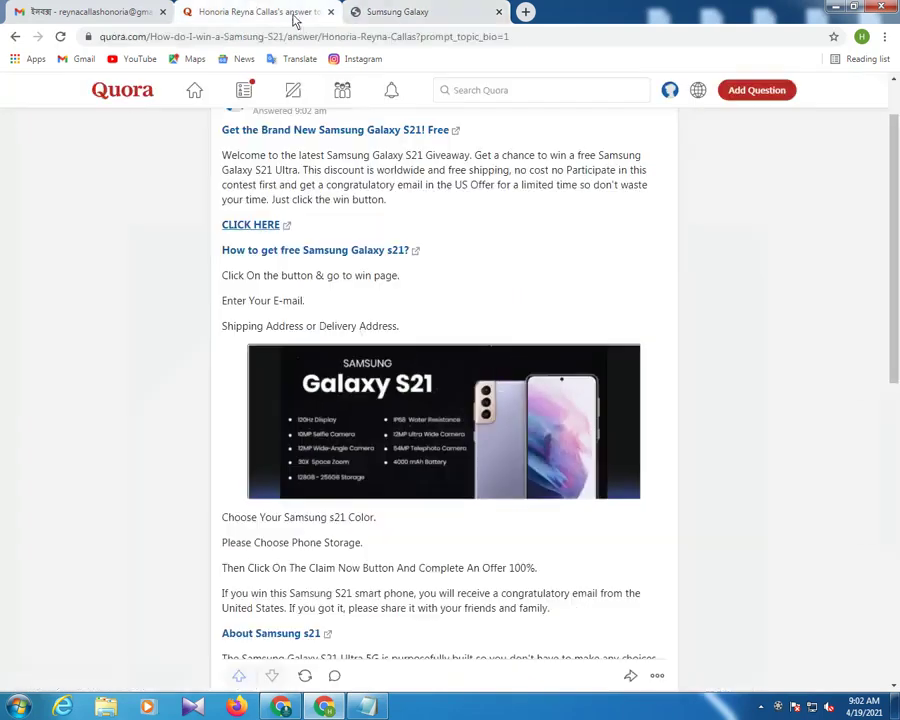
left_click(498, 12)
scroll(390, 368, "up", 1)
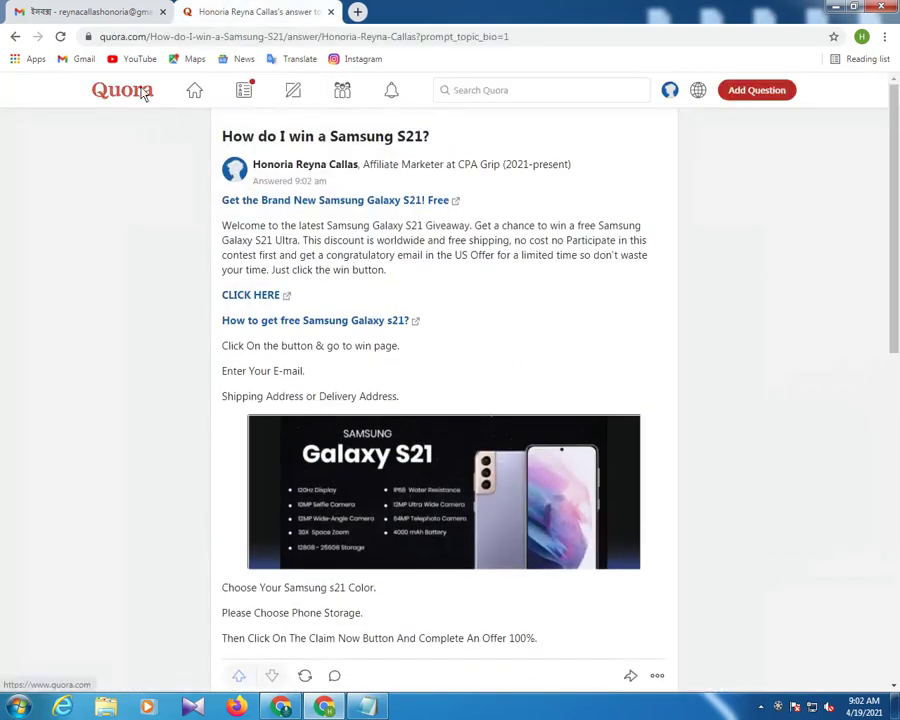
- Check the account's notifications and return to the home feed
left_click(256, 205)
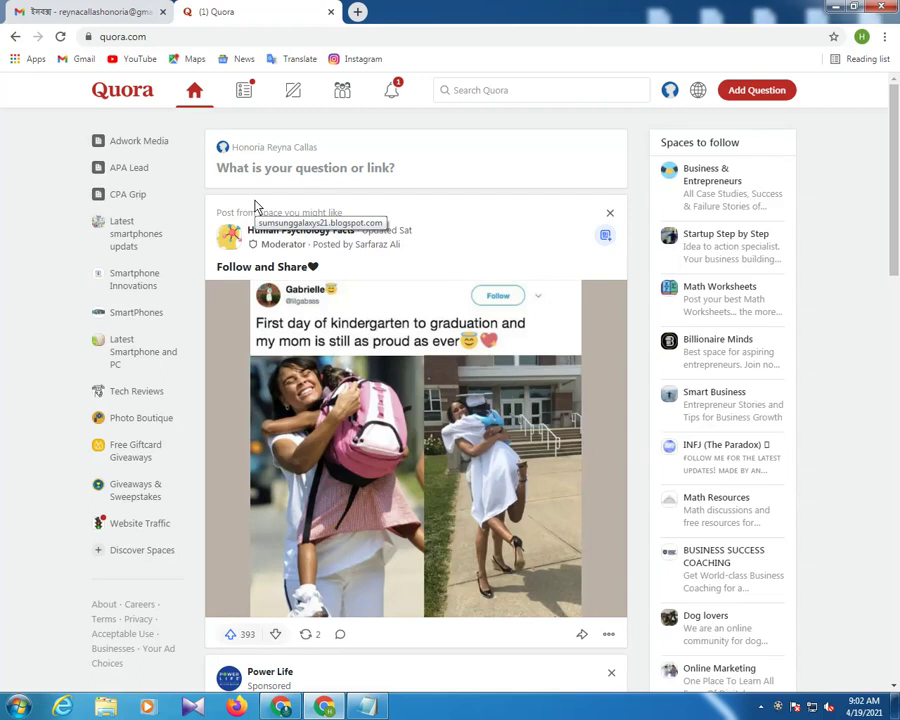
left_click(390, 92)
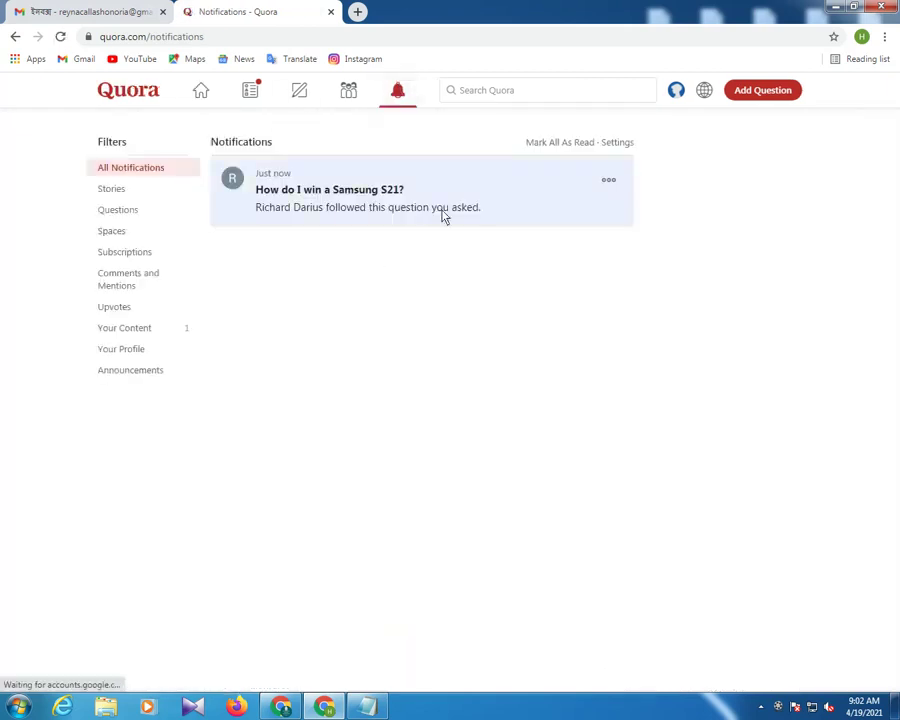
left_click(200, 91)
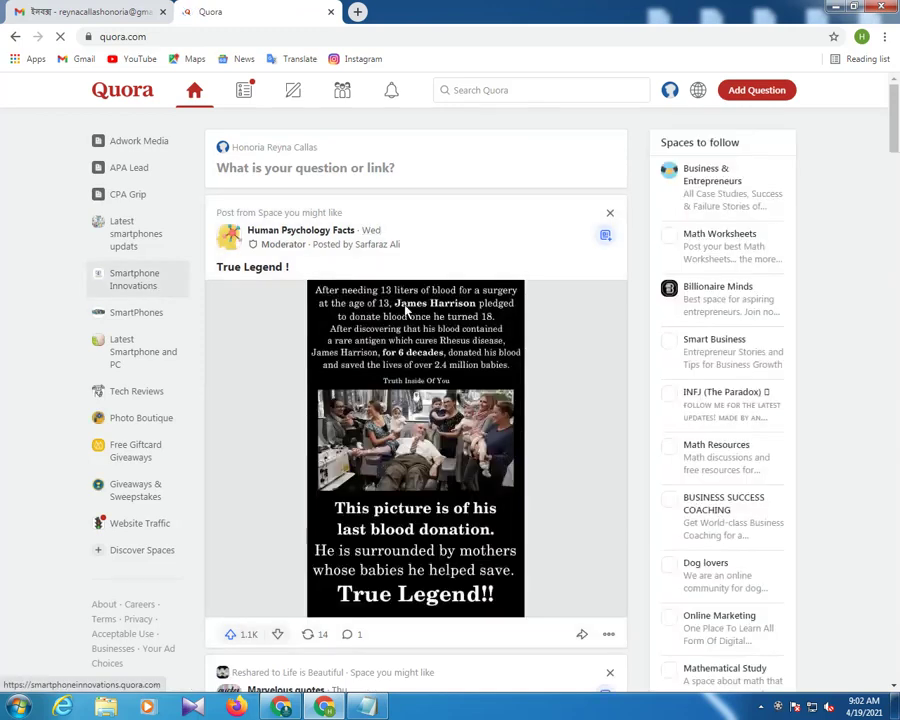
- Look through the home feed and open the Following feed
scroll(405, 311, "down", 3)
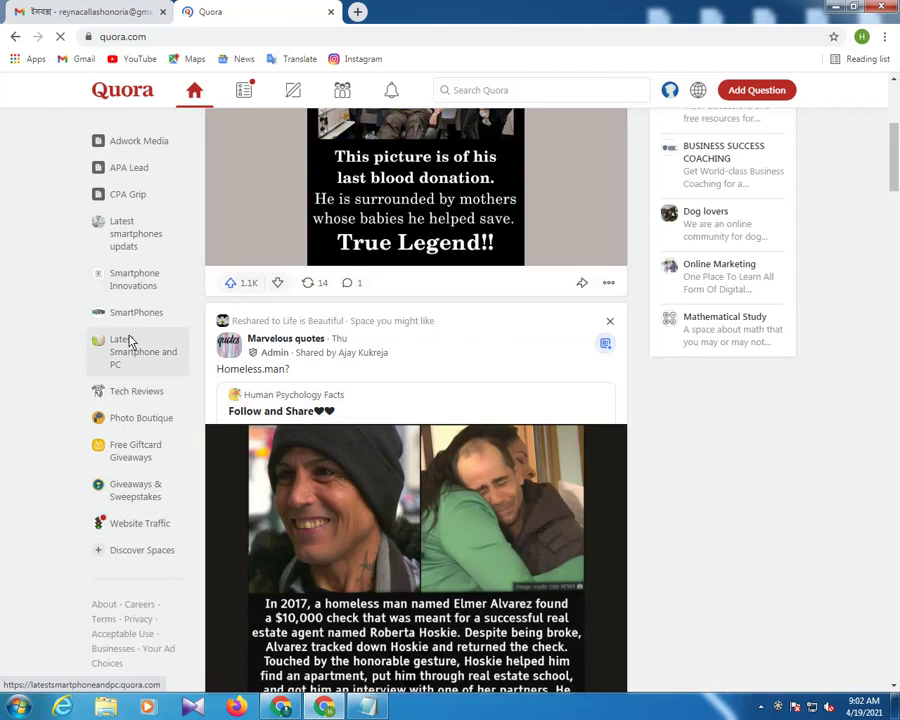
scroll(110, 370, "up", 4)
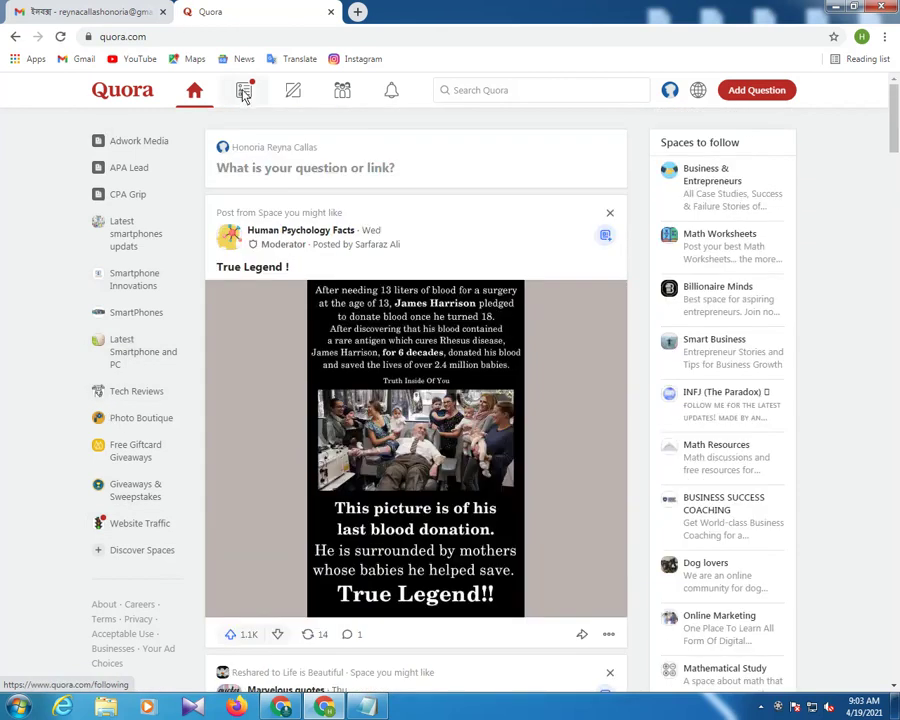
left_click(141, 95)
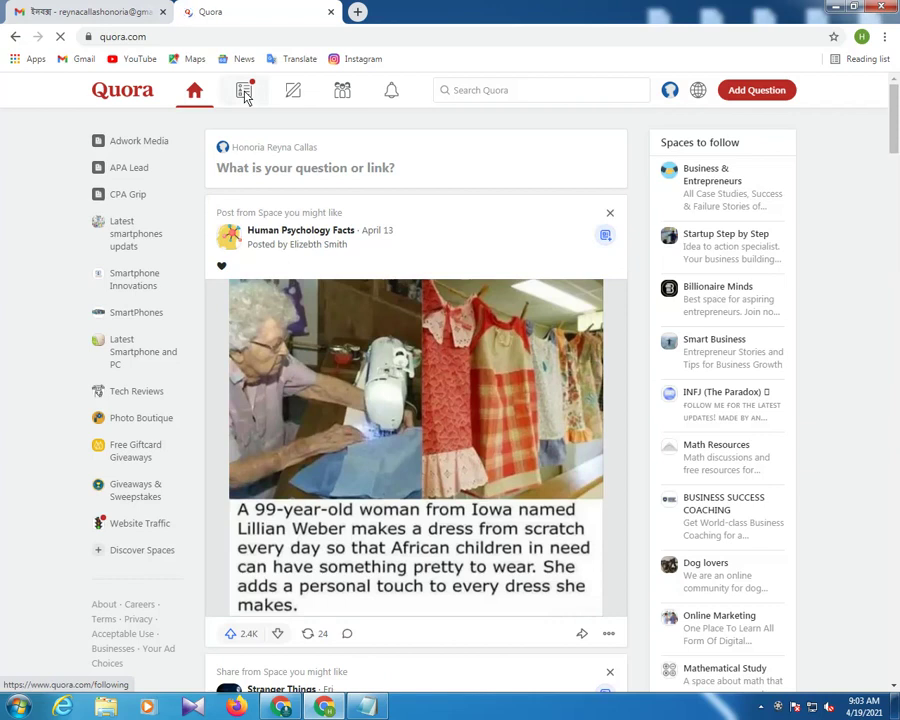
left_click(245, 94)
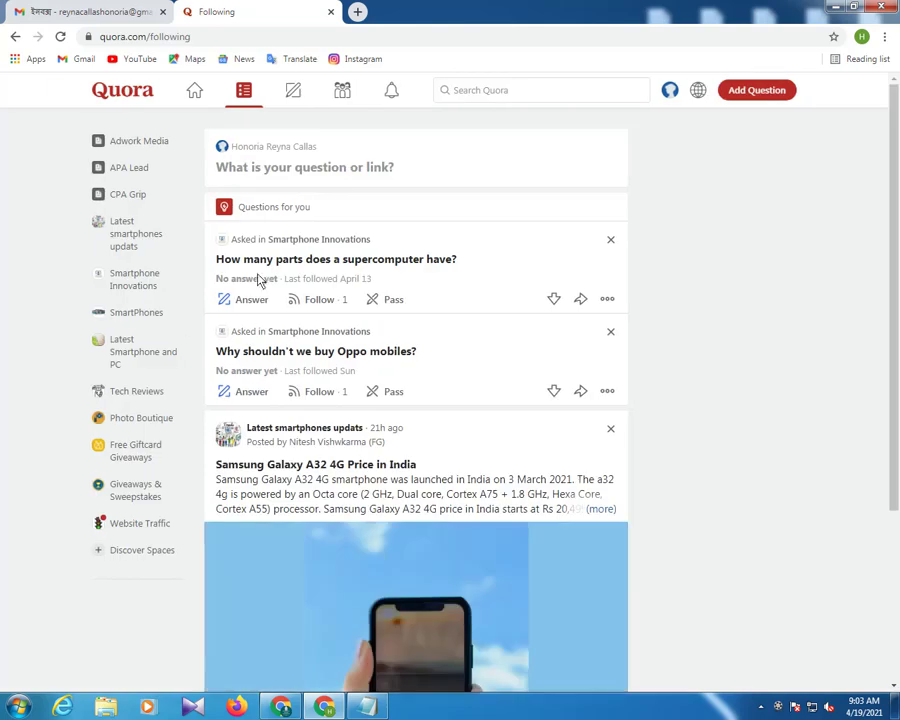
- From the page for writing answers, add Giveaways to the topics you know about
left_click(293, 92)
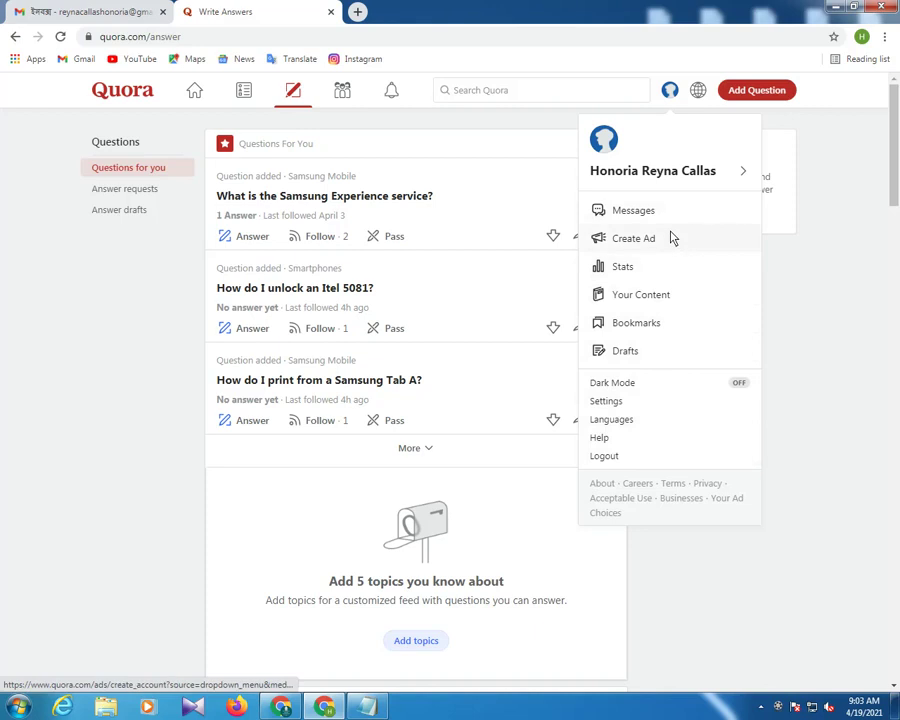
scroll(658, 375, "down", 2)
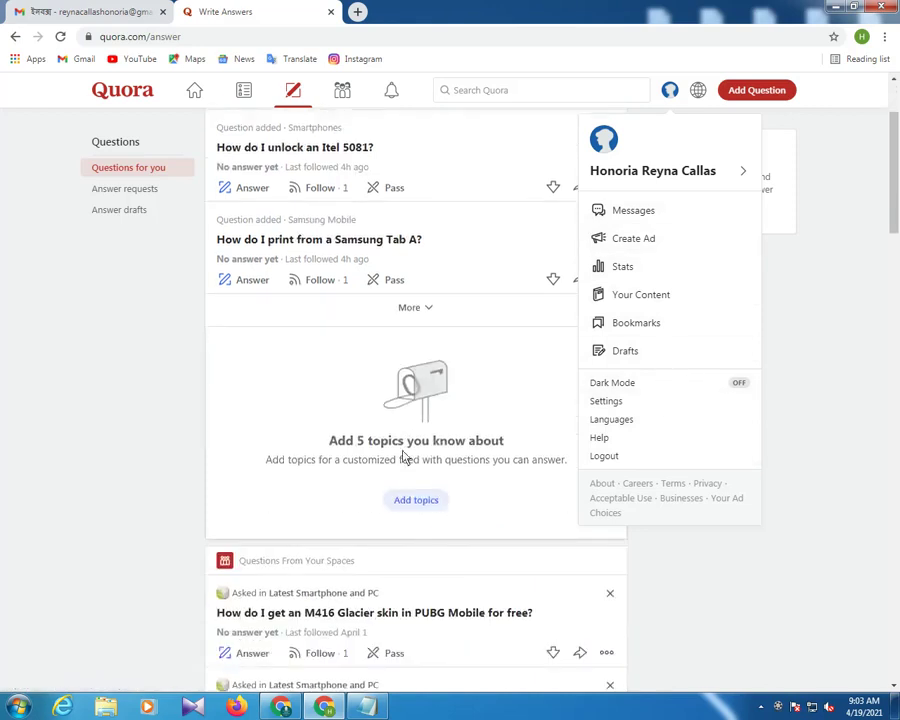
left_click(426, 500)
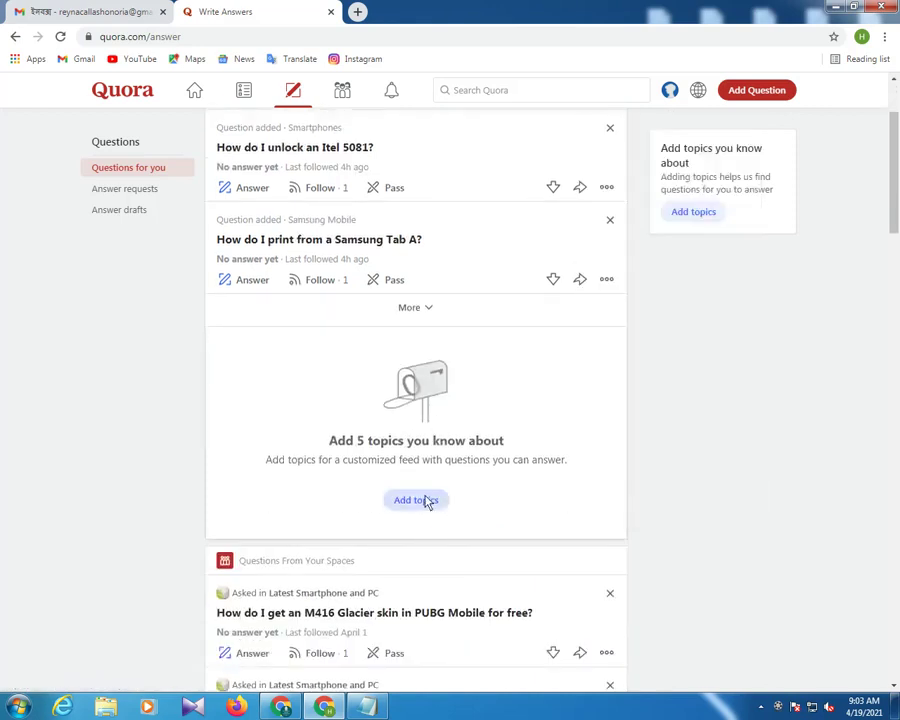
left_click(426, 500)
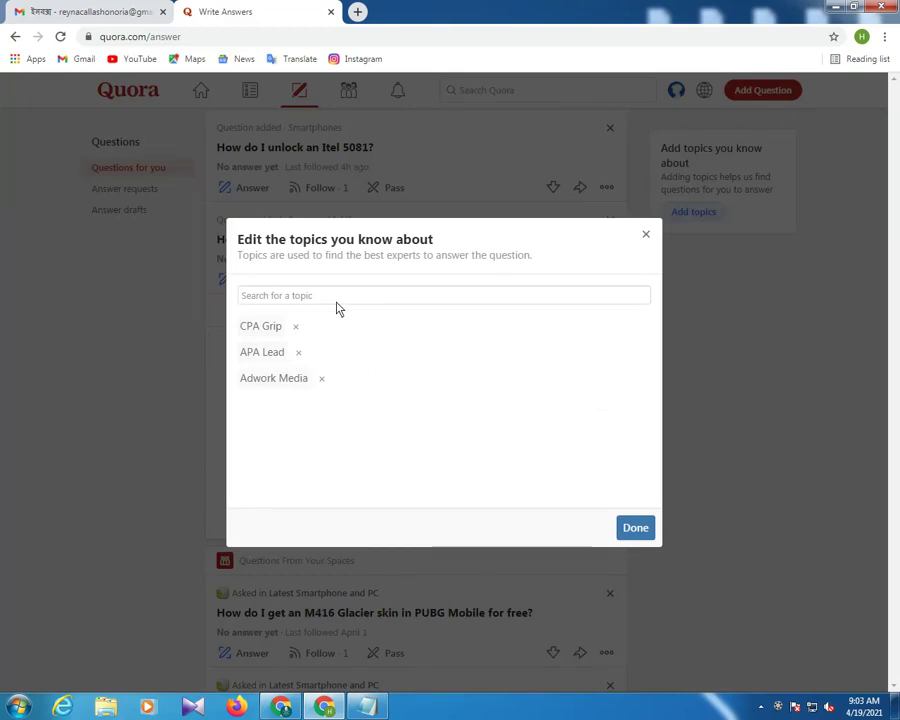
type("Give")
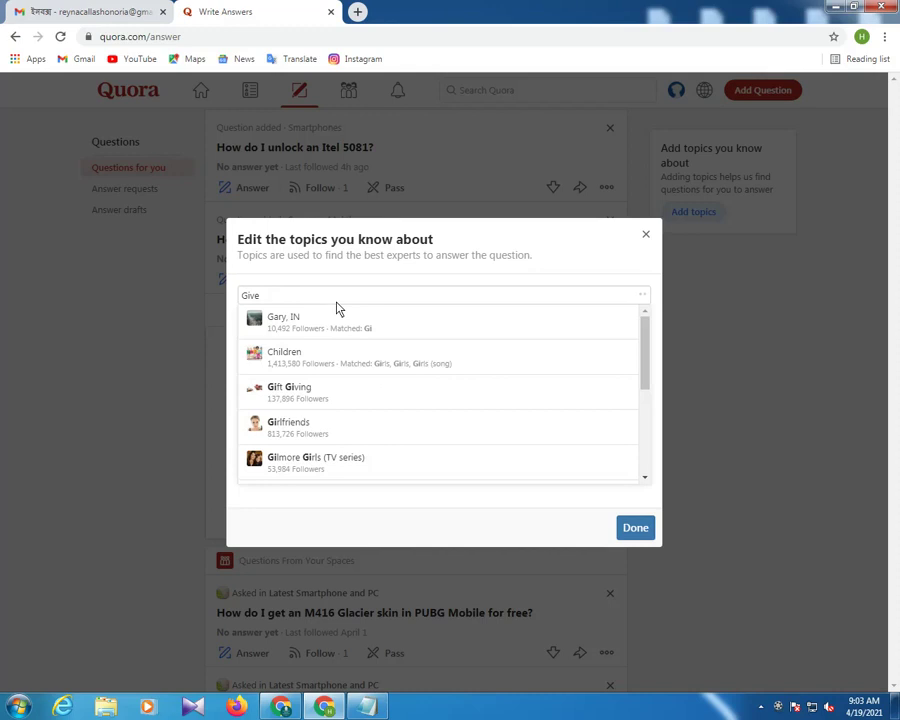
type("away")
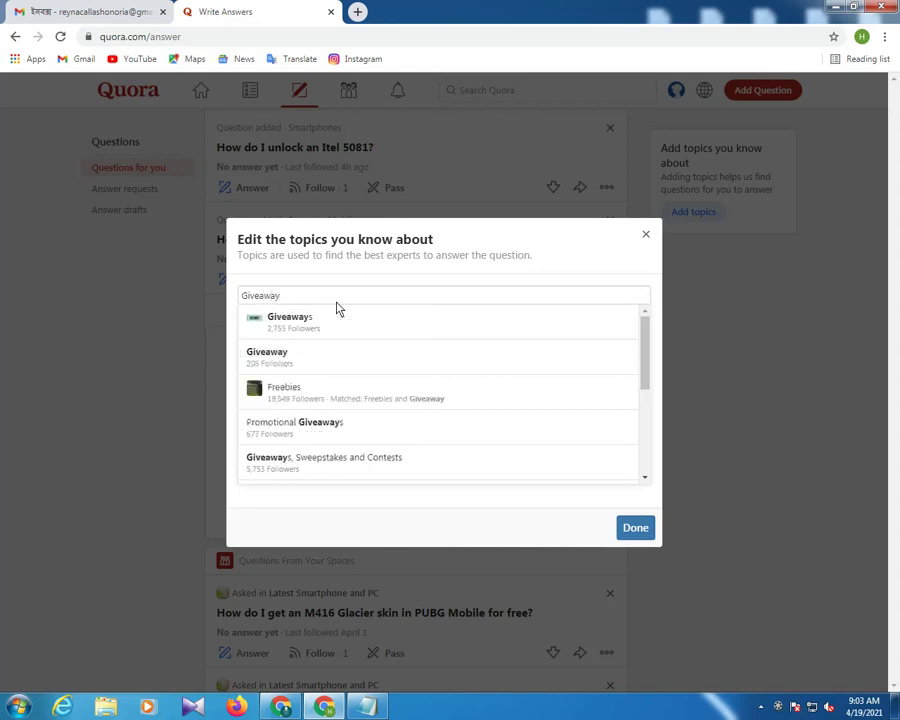
left_click(309, 322)
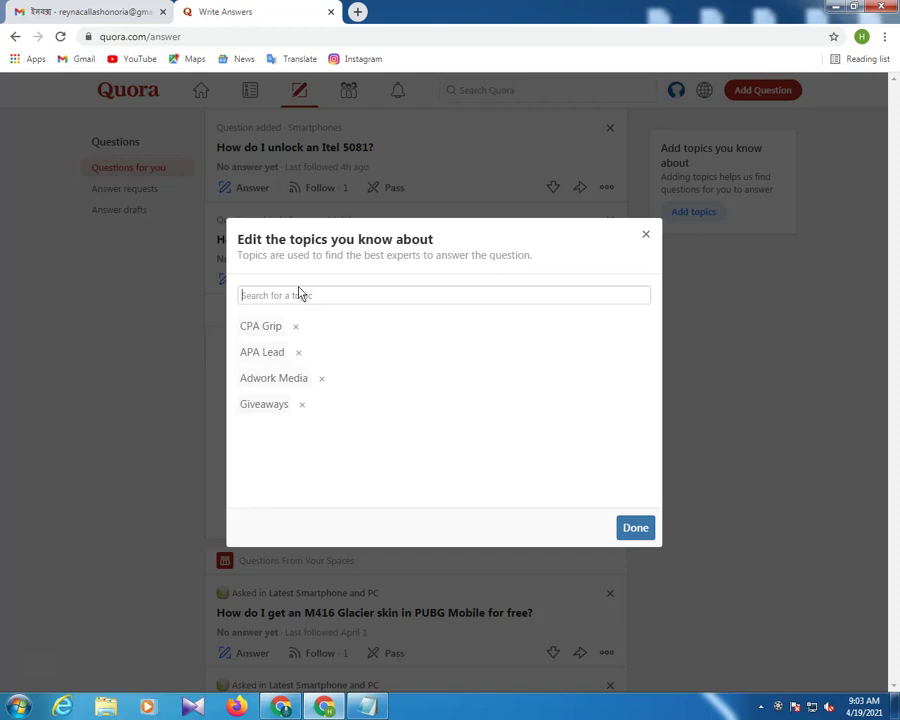
- Add Freebies to the topics you know about and finish editing the topic list
type("Freeb")
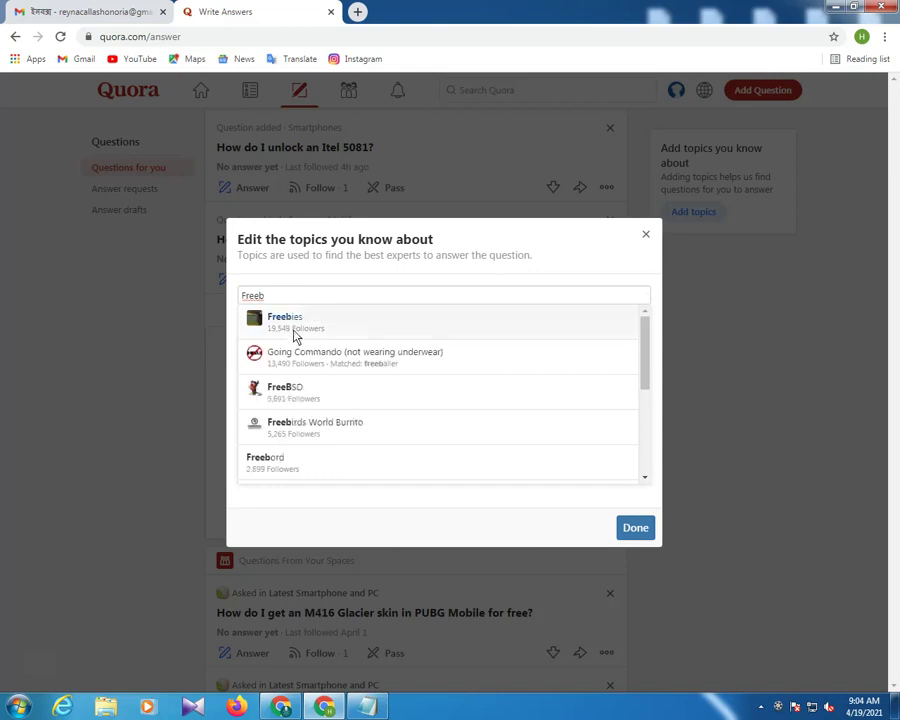
left_click(301, 320)
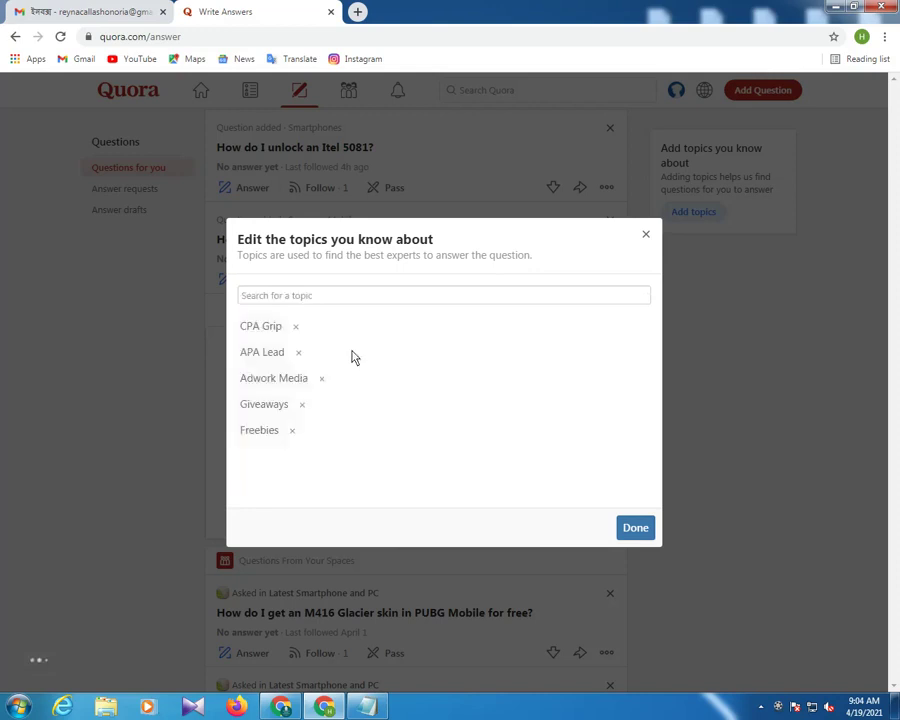
left_click(635, 528)
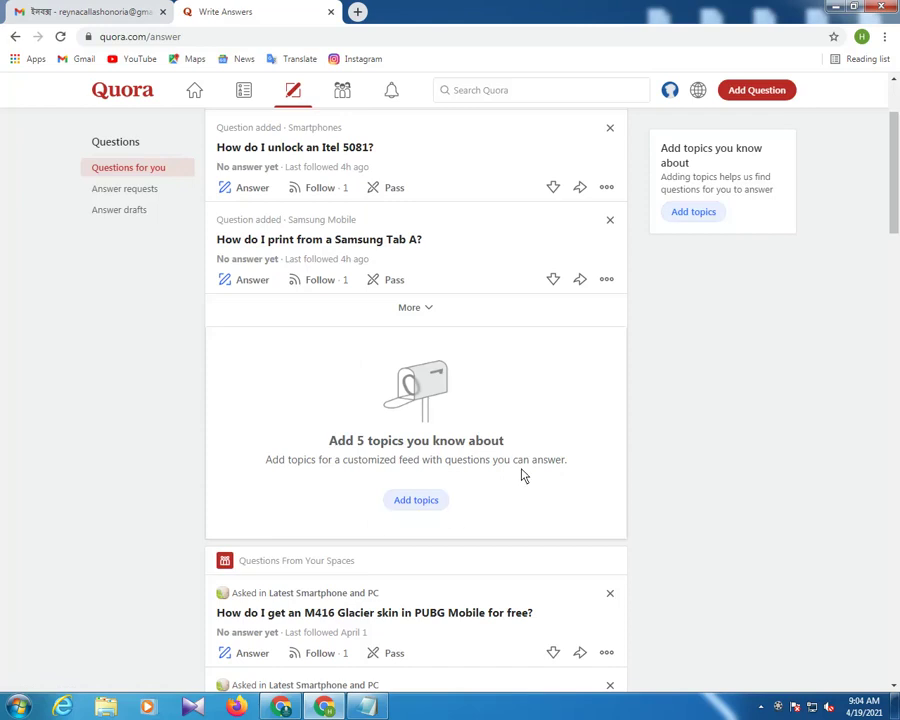
scroll(521, 476, "up", 2)
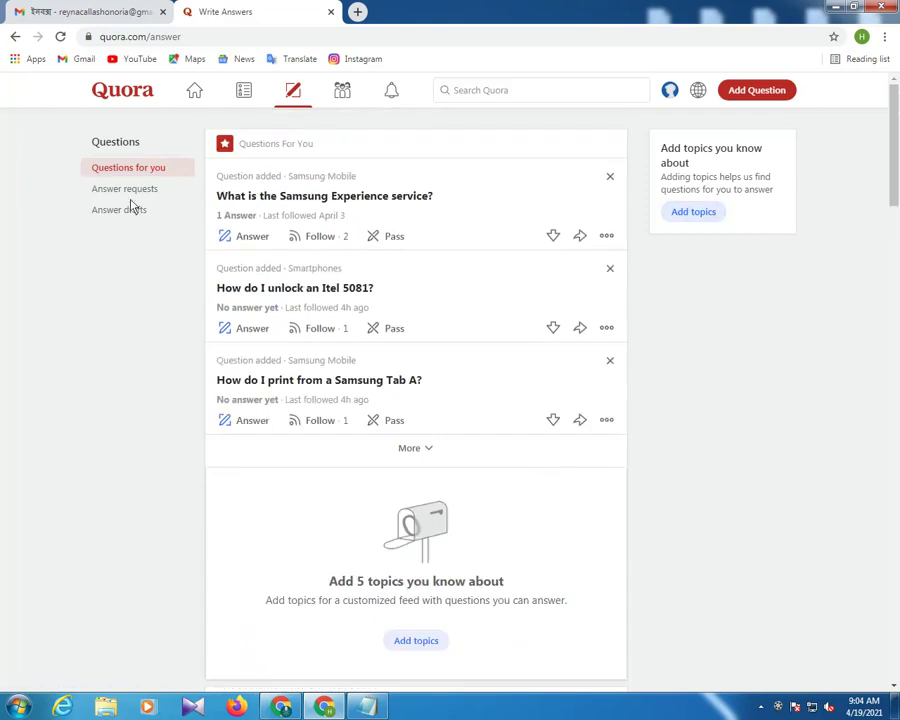
- Return to the home feed and open the page for discovering and managing Spaces
left_click(132, 95)
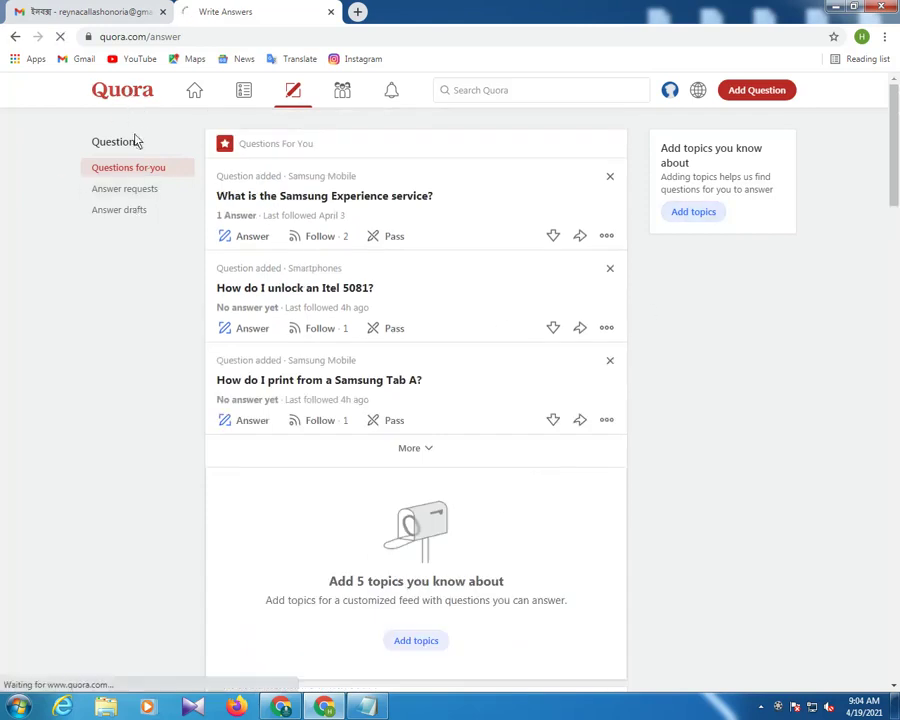
left_click(480, 91)
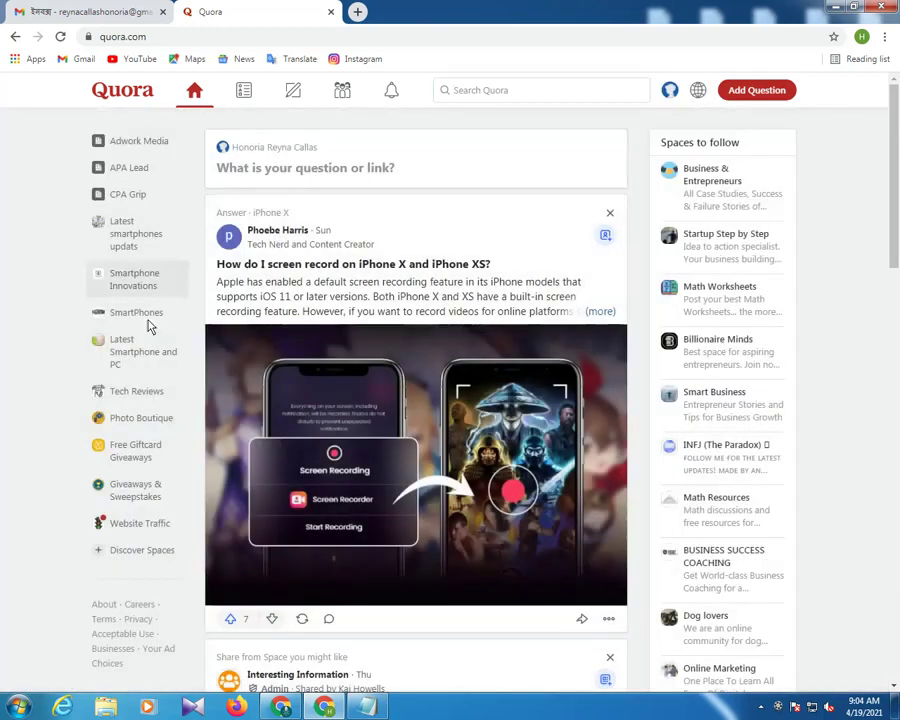
scroll(129, 394, "down", 3)
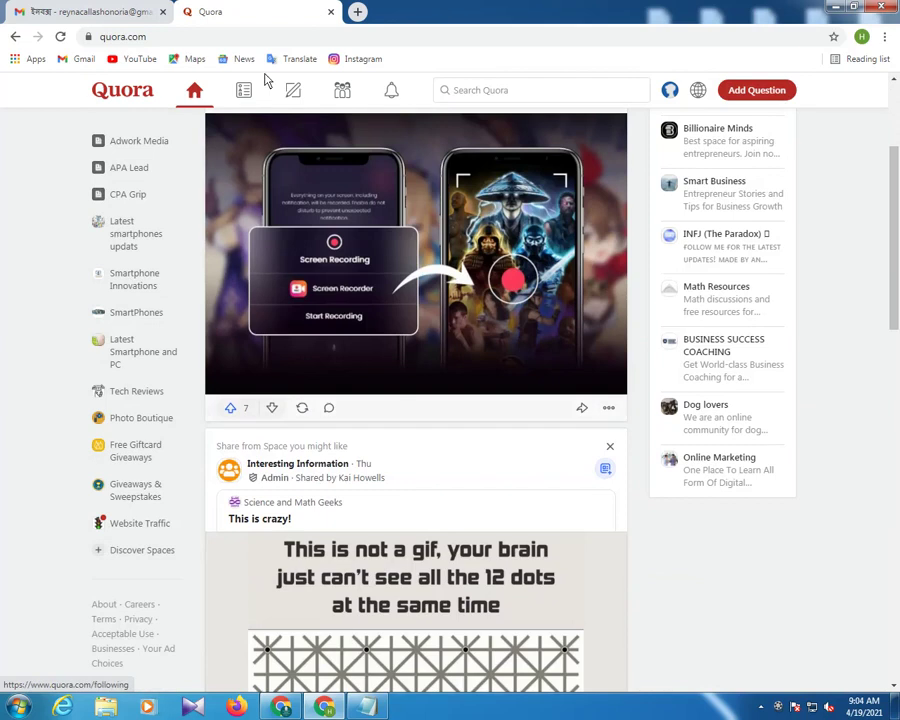
left_click(115, 558)
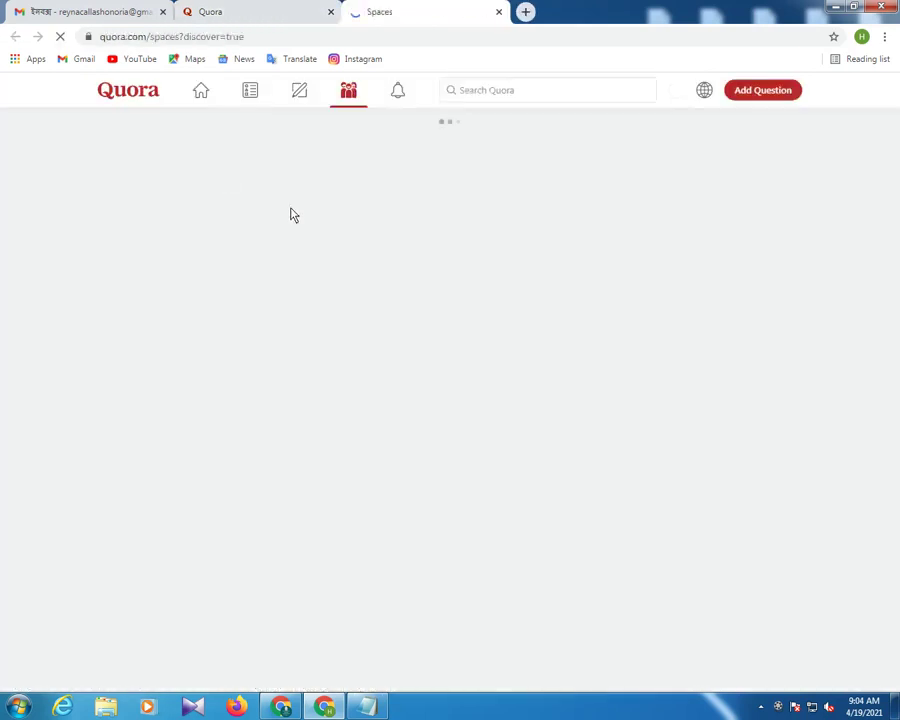
scroll(163, 233, "down", 3)
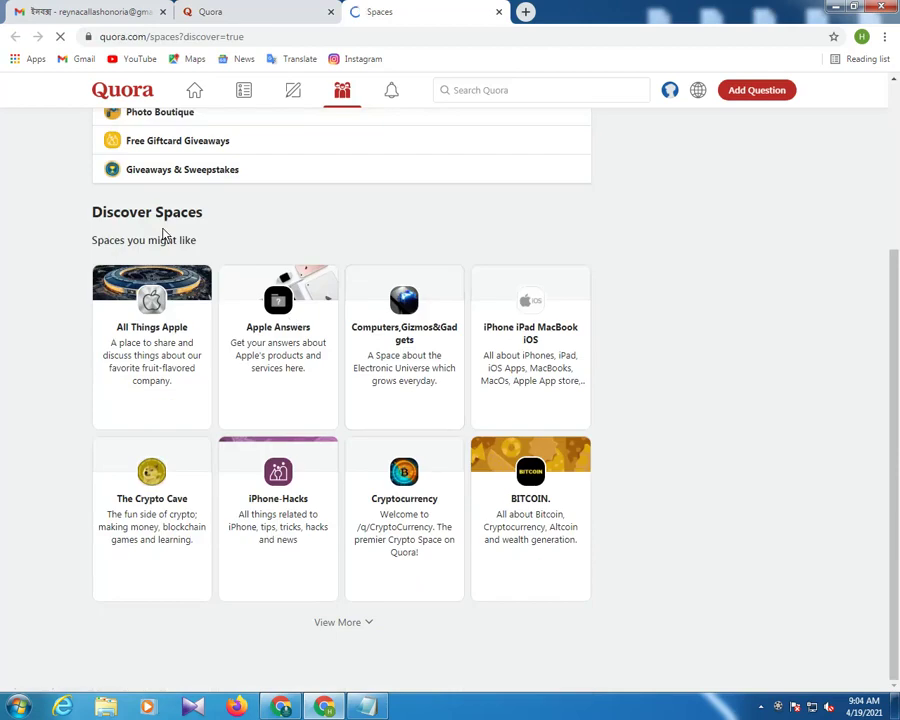
scroll(365, 228, "up", 3)
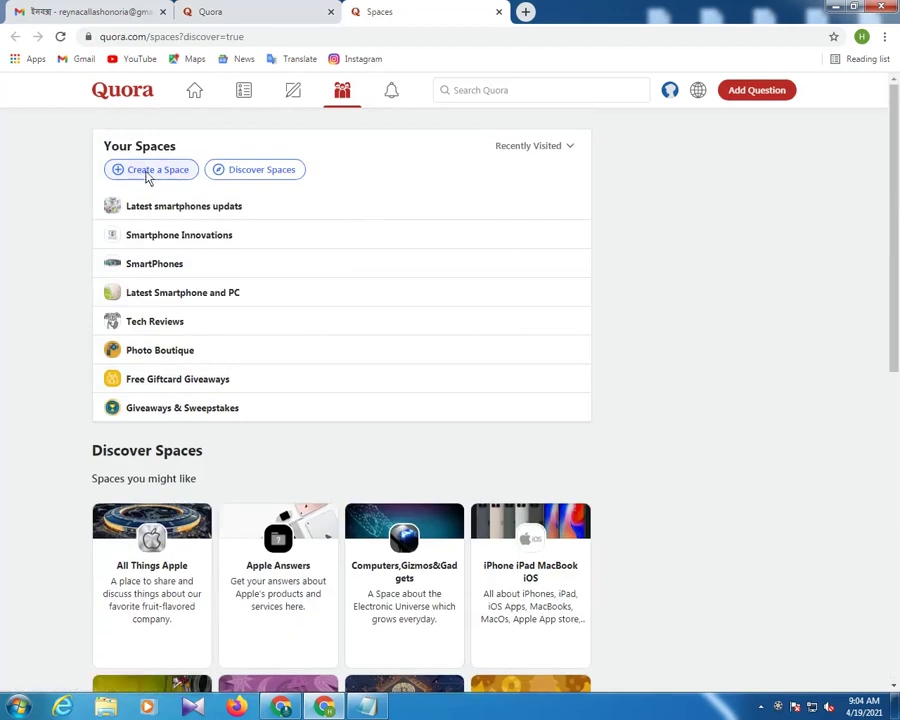
- Start creating a new Space and name it "Giveaway And Contests"
left_click(114, 172)
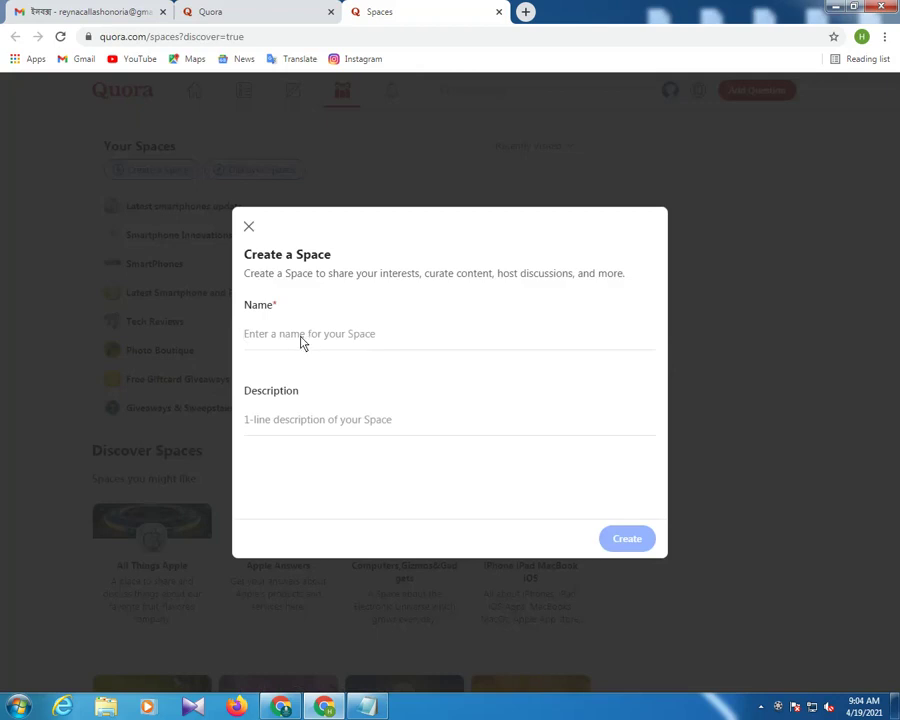
type("G")
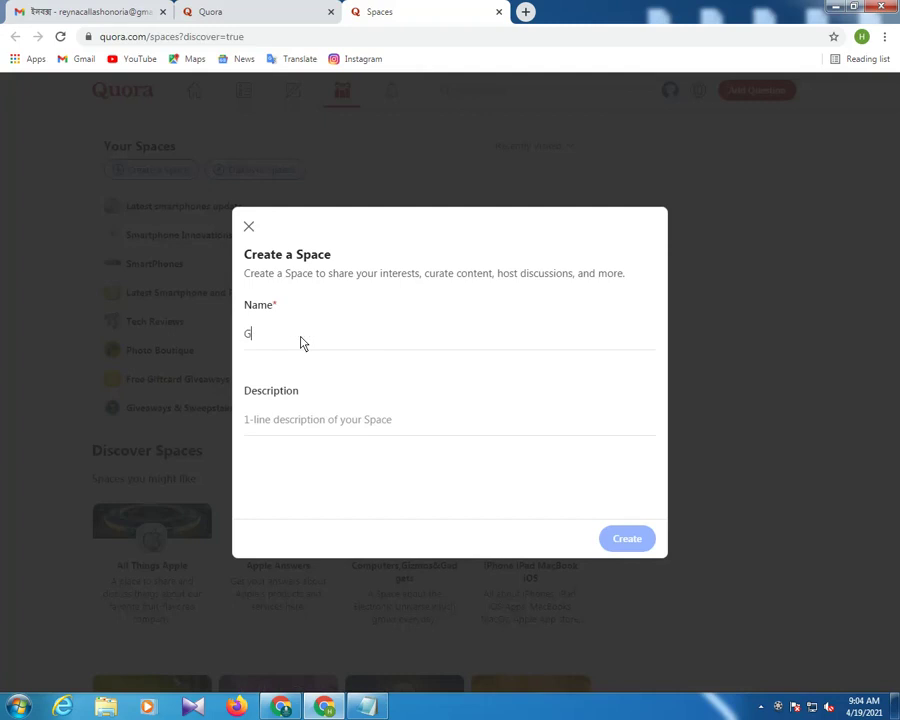
type("iveawa")
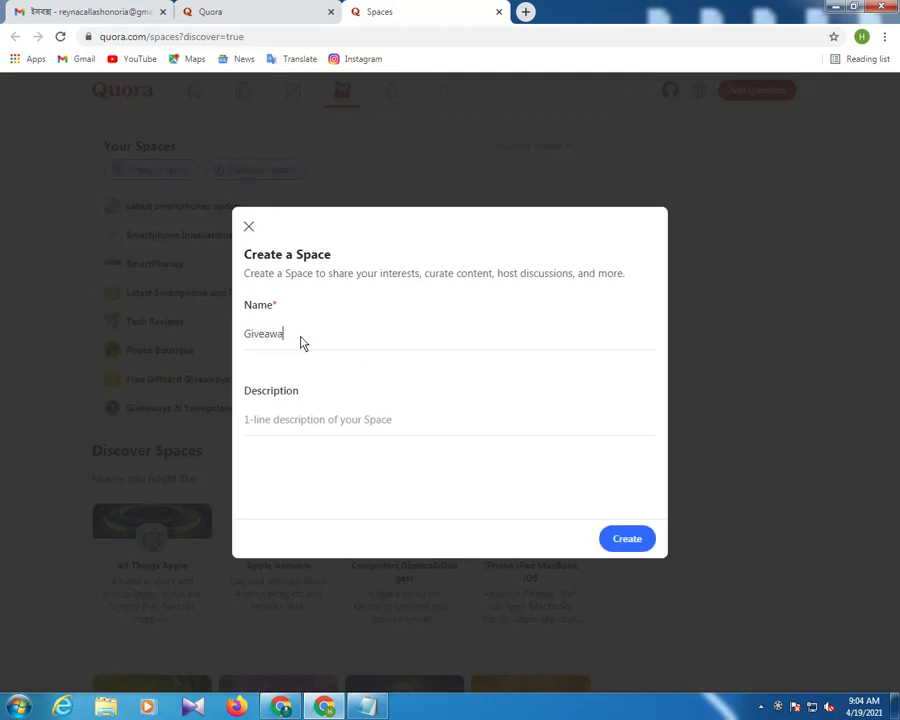
type("y An")
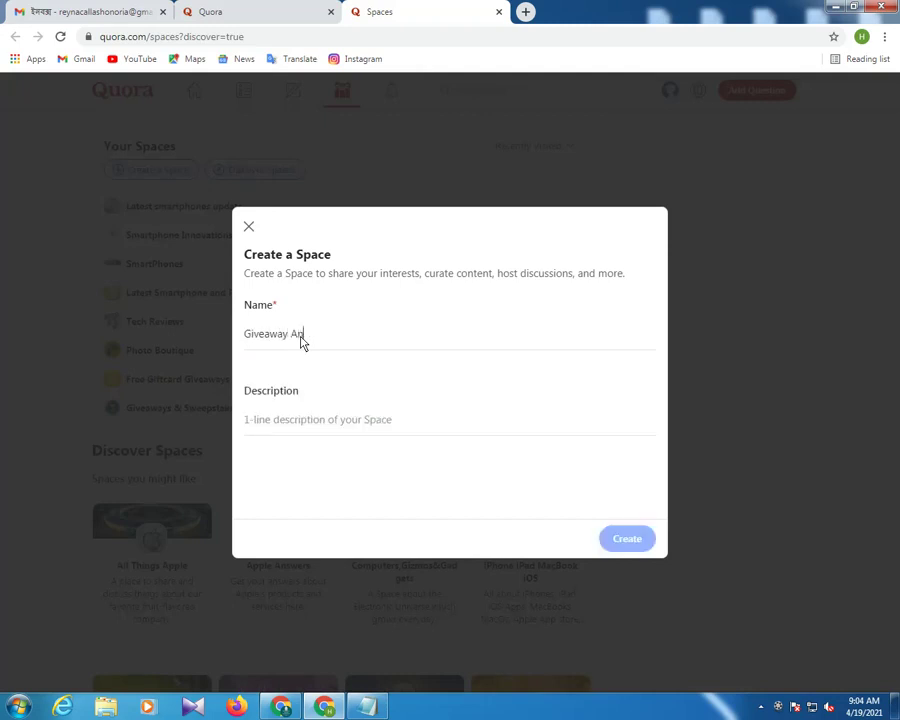
type("d C")
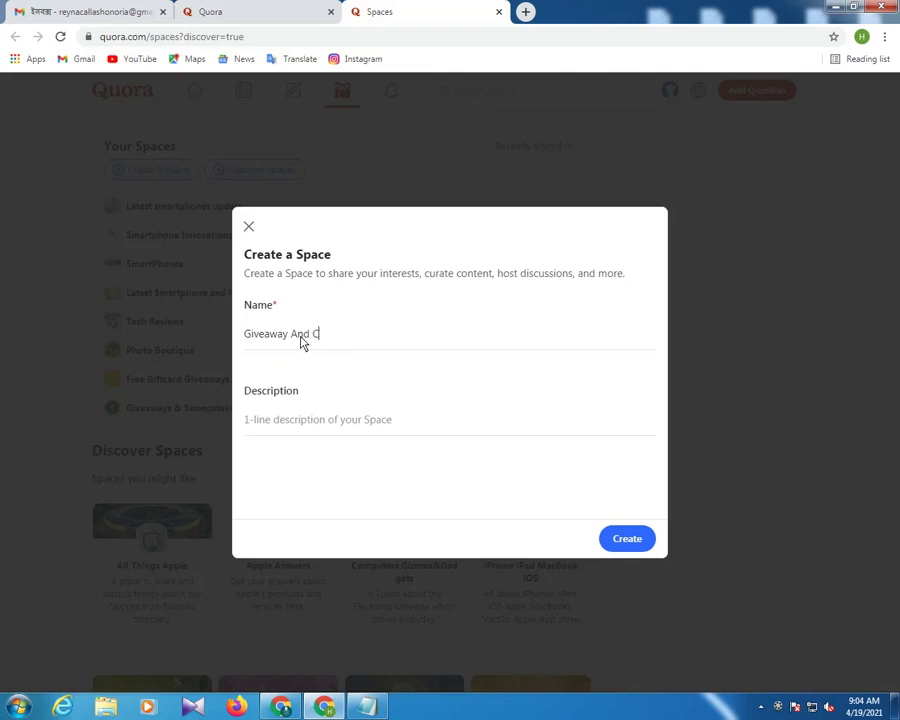
type("ontests")
- Describe the Space as "Free Giveaway, Sweepstakes and Contests", correcting the misspelled word with the spelling suggestion
left_click(340, 429)
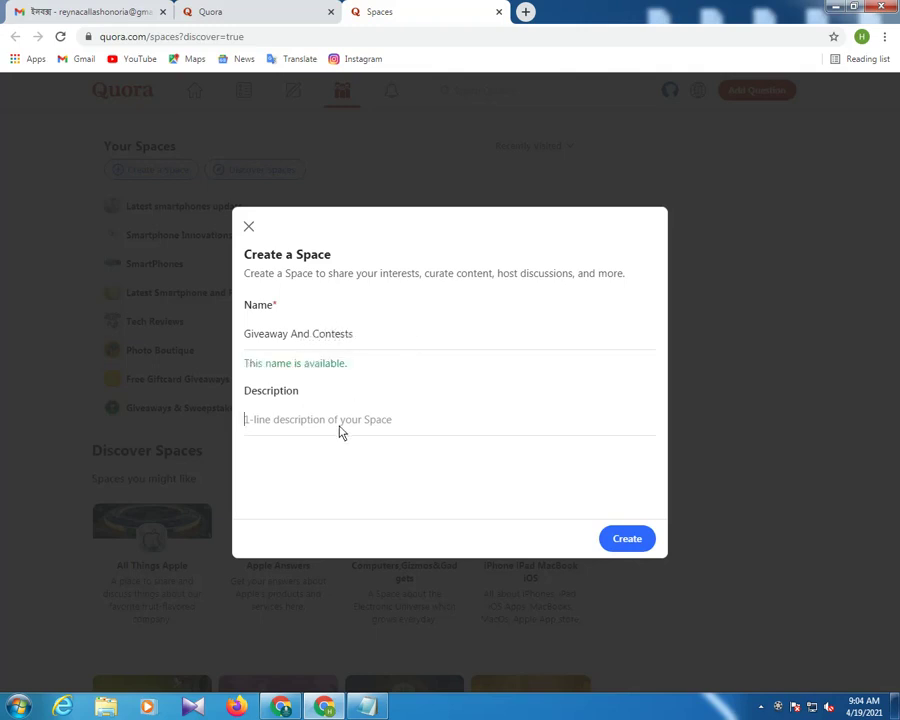
type("Free Giveaway, Sweeptakes and")
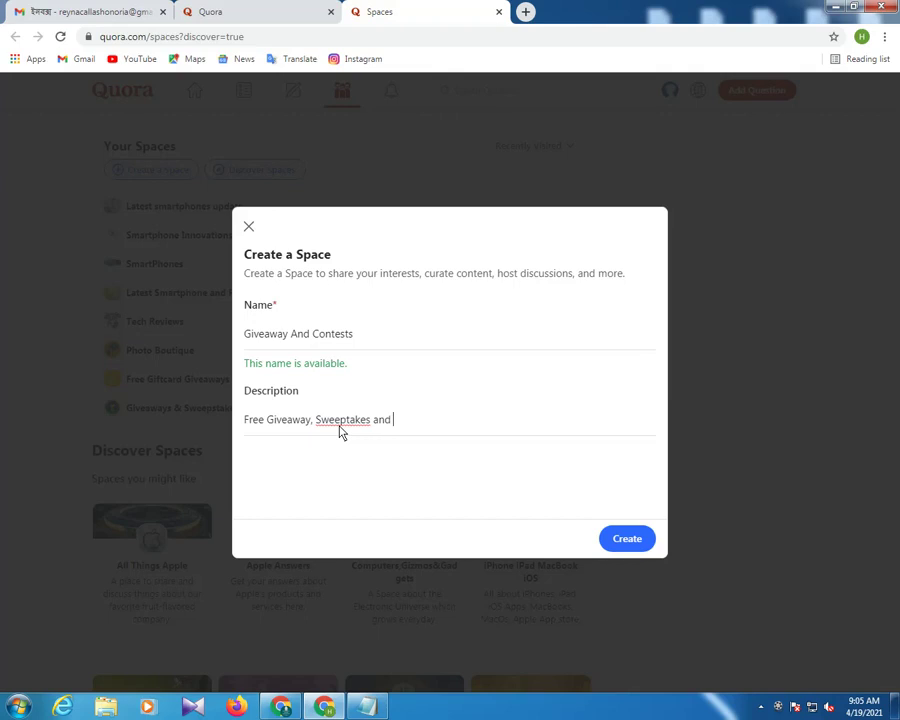
right_click(348, 424)
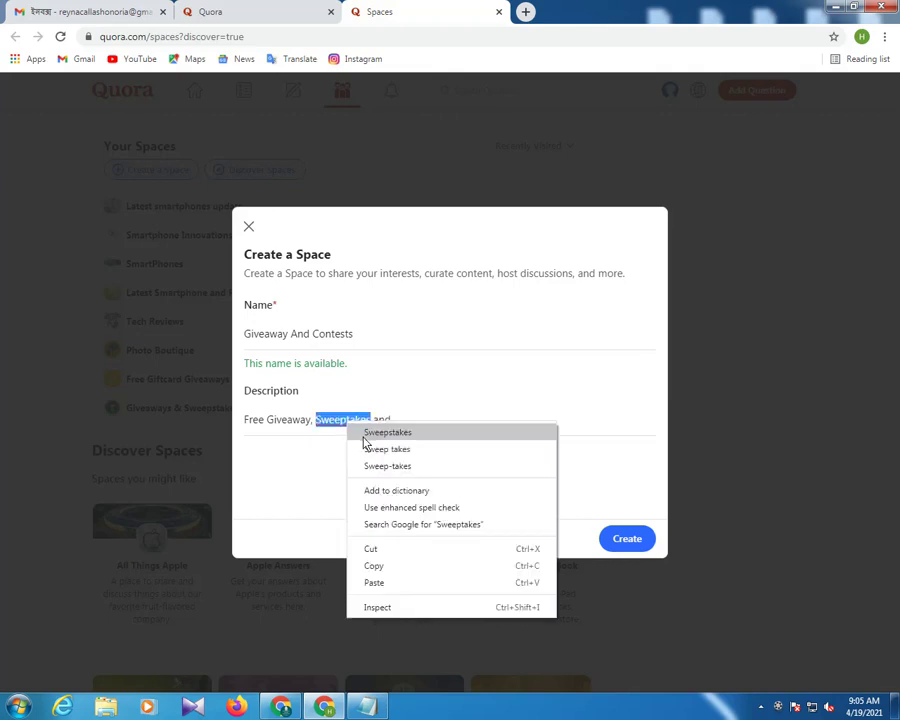
left_click(385, 433)
left_click(422, 425)
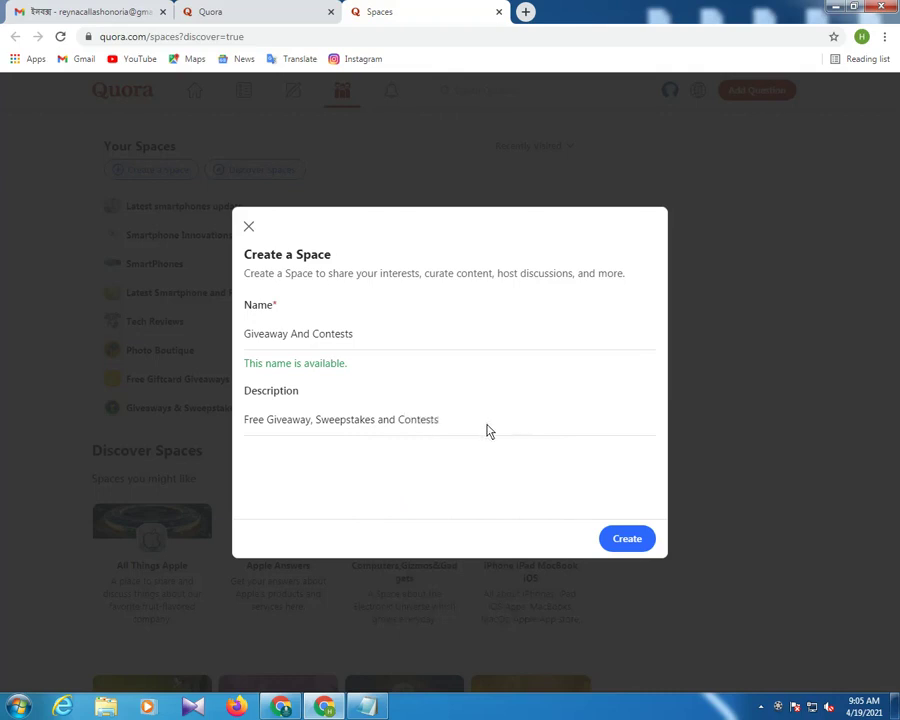
- Create the Space, skipping both the contact import and the contributor invitations
left_click(630, 539)
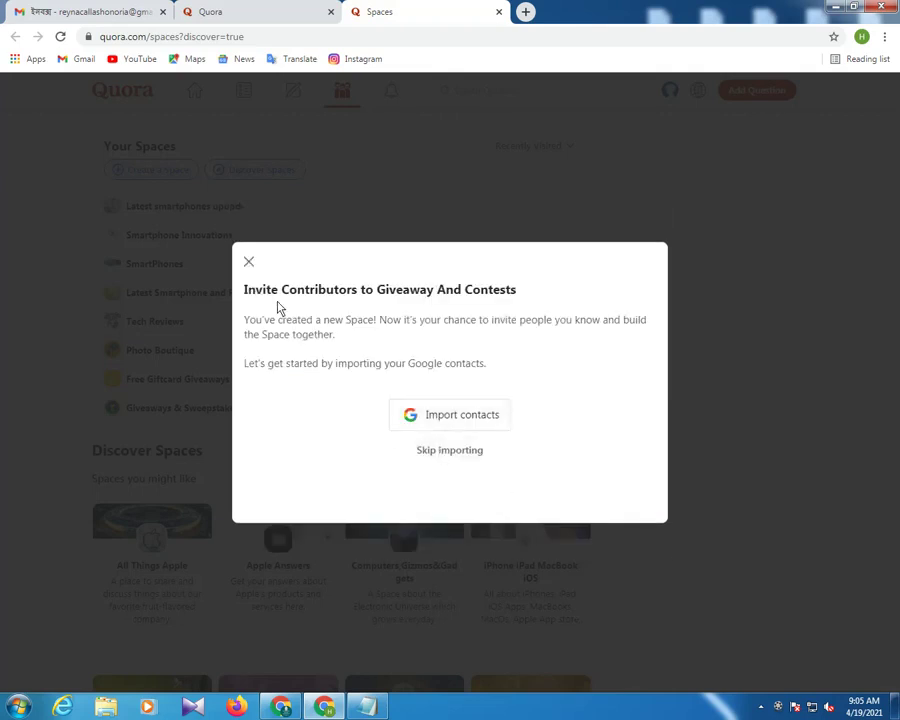
left_click(451, 455)
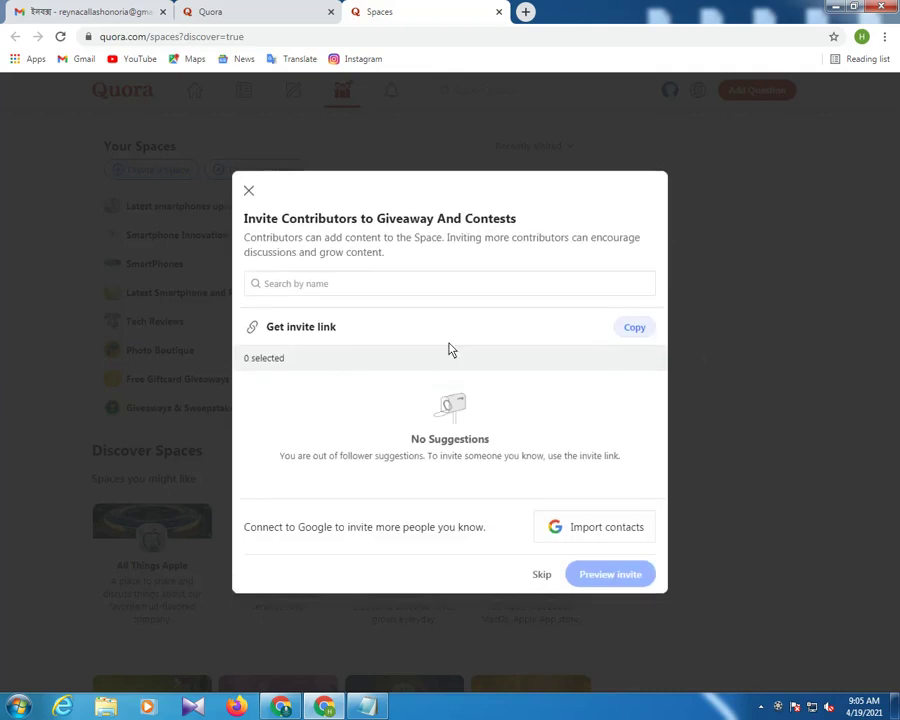
left_click(541, 576)
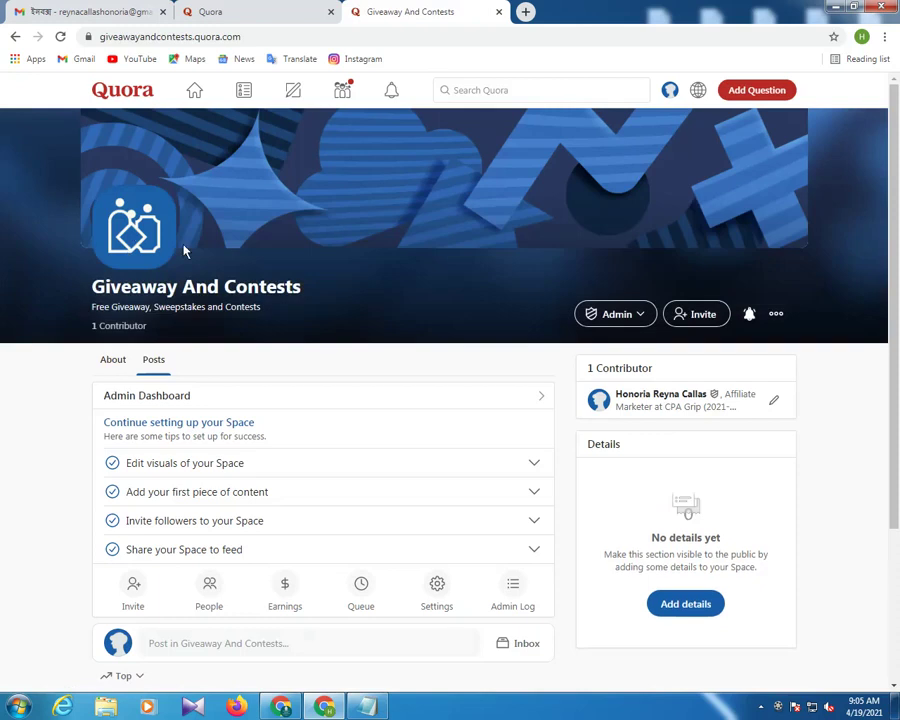
- Open the settings of the Giveaway And Contests Space and close the duplicate browser tab of the Space
left_click(130, 230)
left_click(418, 8)
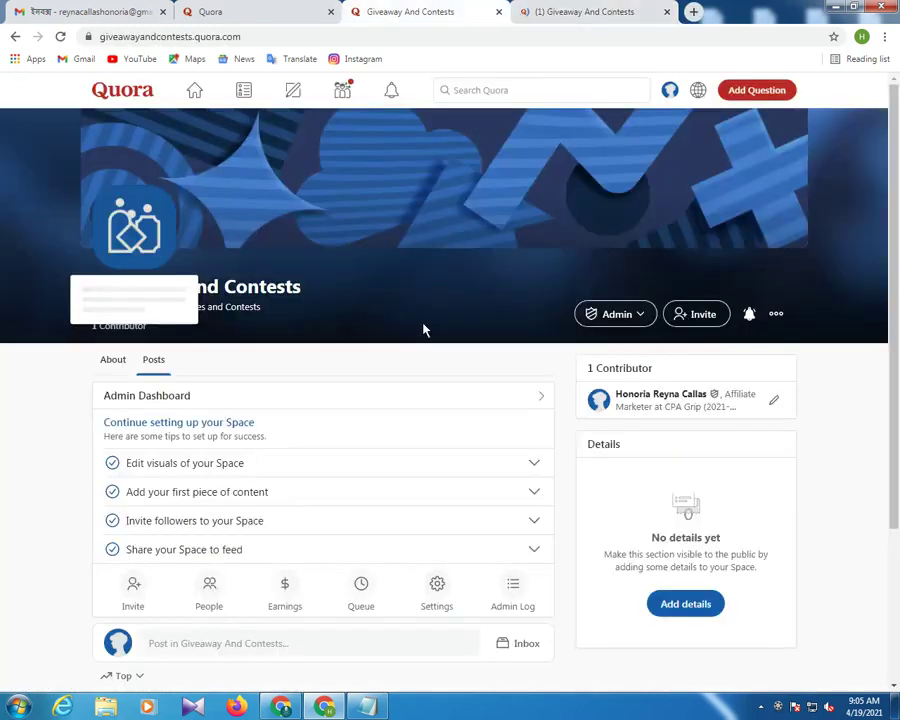
scroll(224, 370, "down", 1)
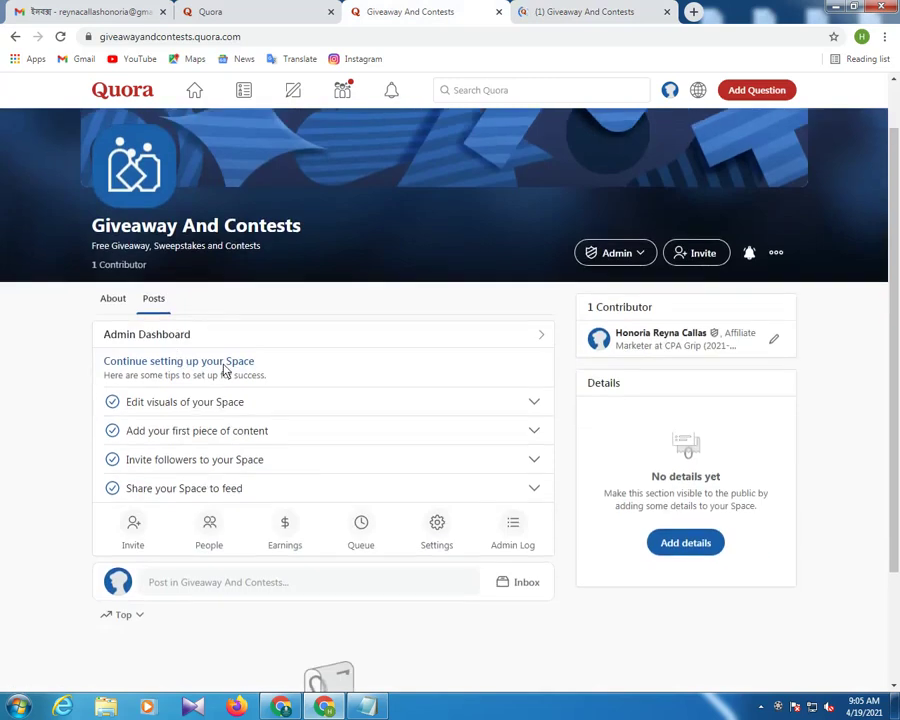
scroll(420, 375, "down", 3)
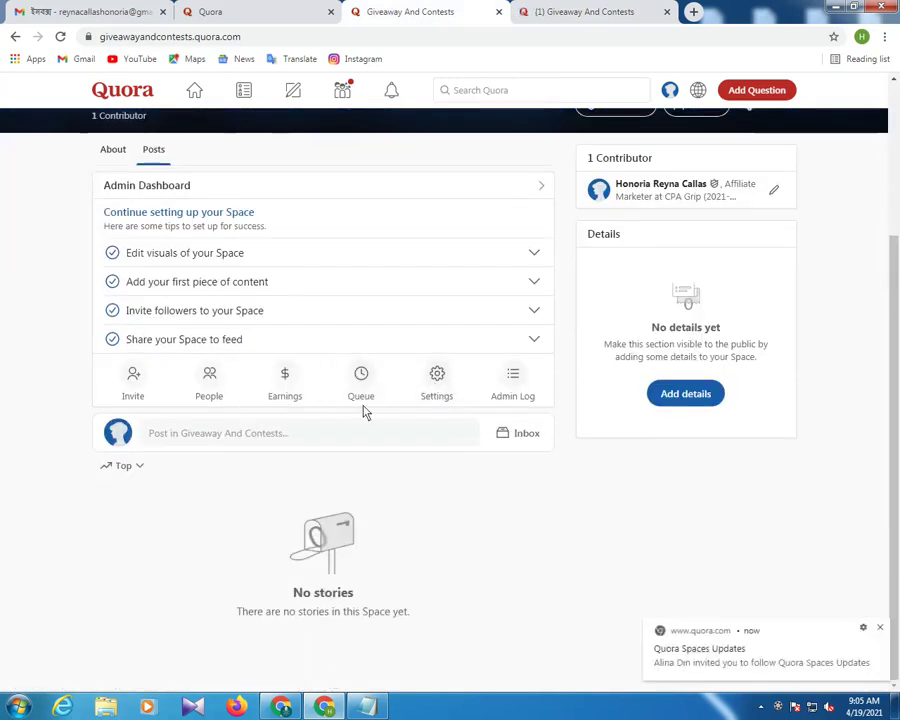
left_click(880, 630)
left_click(440, 380)
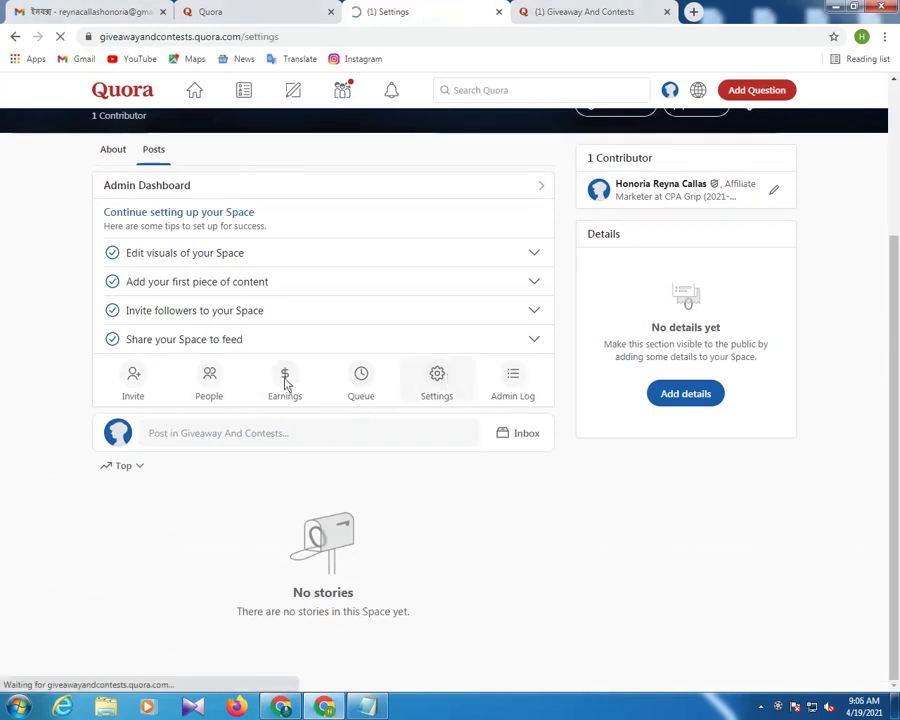
left_click(612, 8)
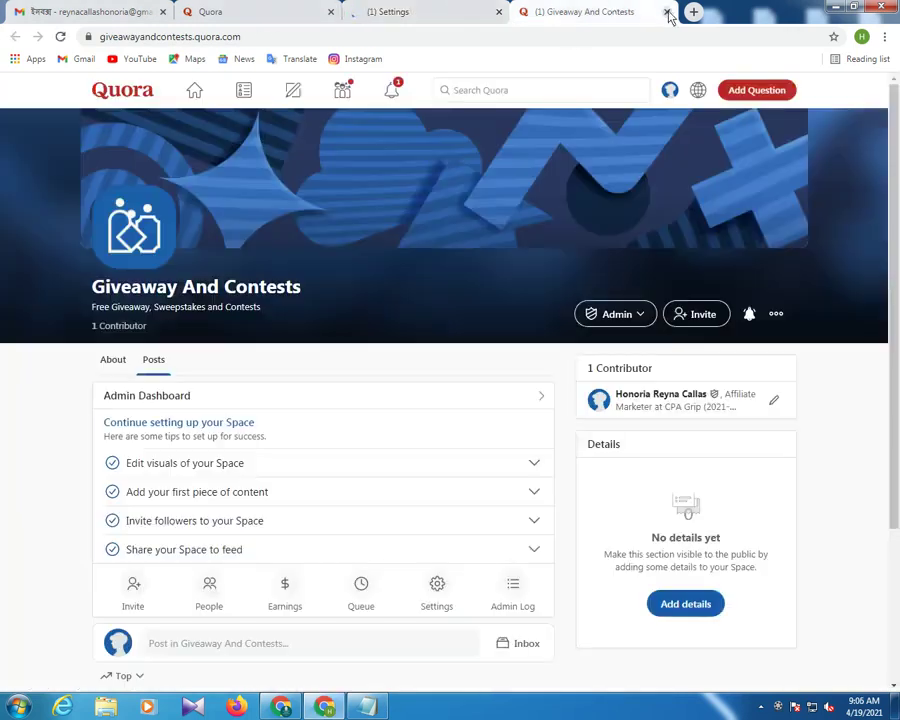
left_click(667, 12)
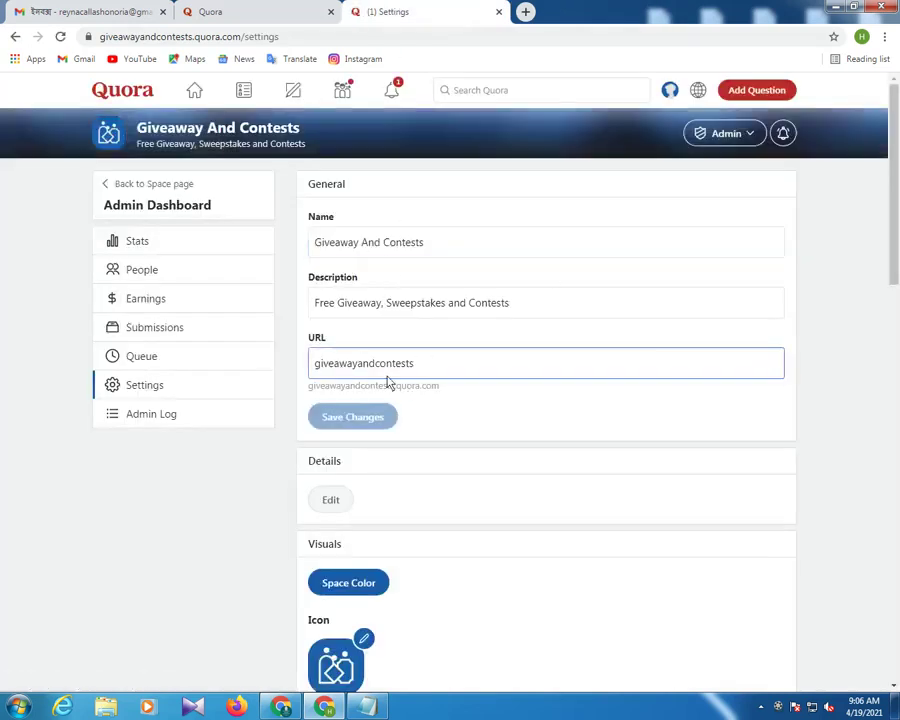
- Replace the Space's icon with the "Everyday winner" image from the Pictures library
scroll(376, 416, "down", 1)
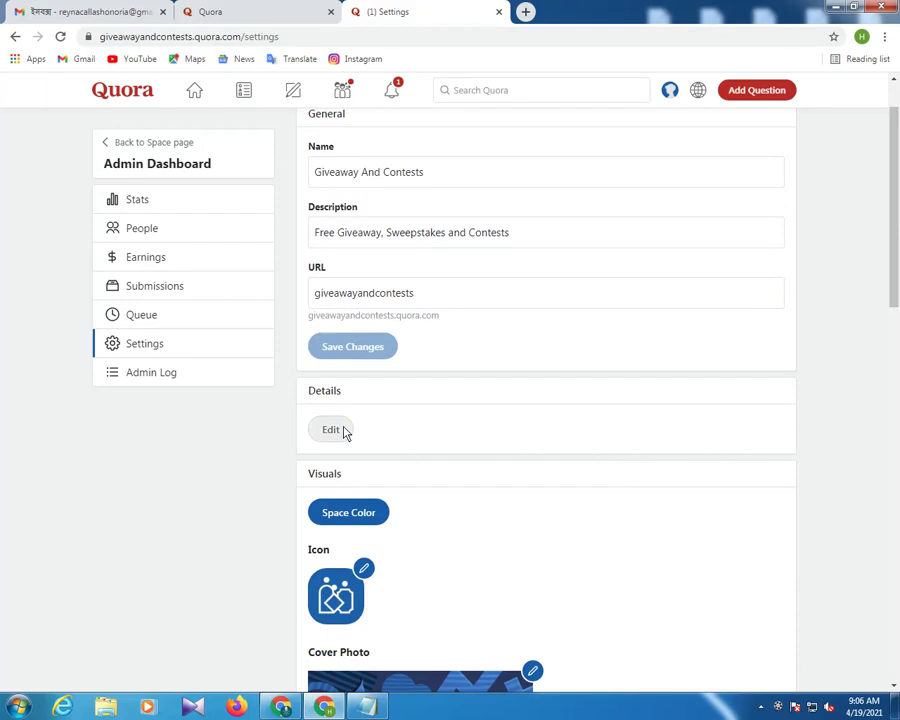
scroll(375, 418, "down", 2)
scroll(378, 393, "down", 1)
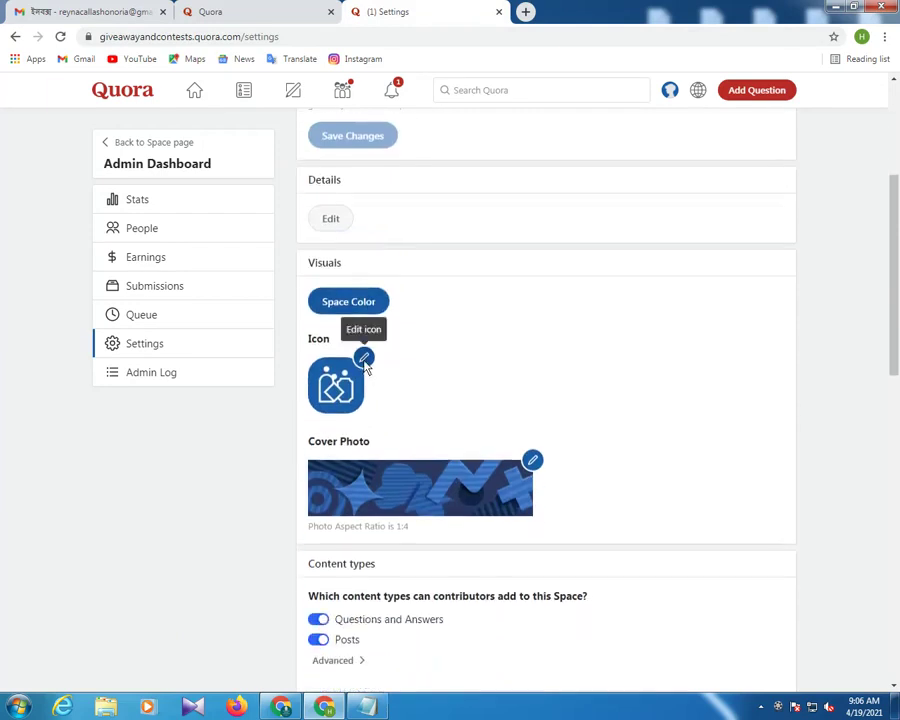
left_click(362, 360)
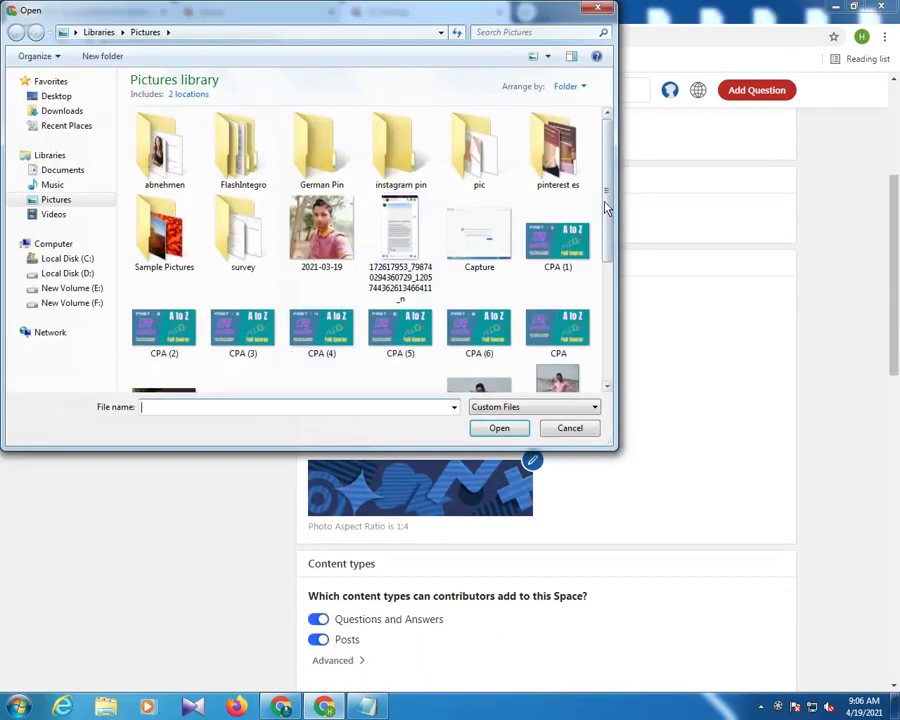
left_click_drag(605, 203, 614, 301)
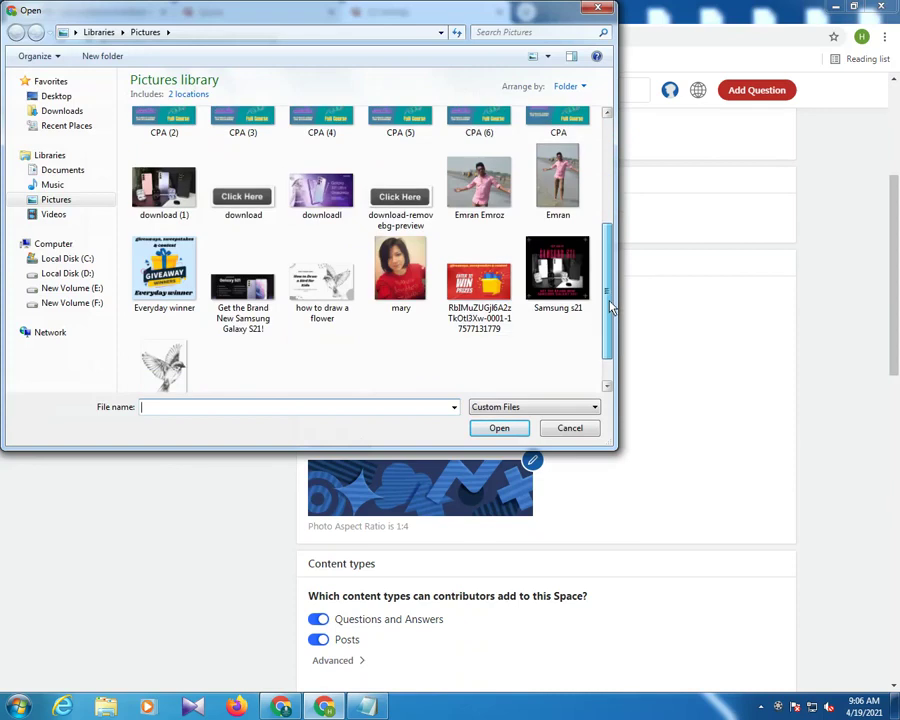
double_click(147, 285)
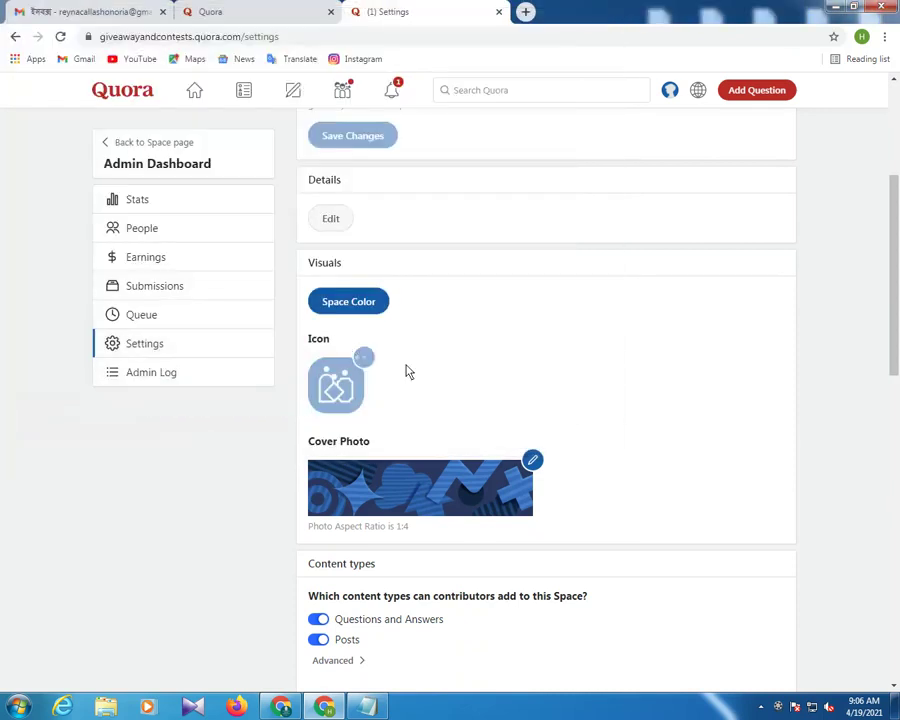
- Replace the Space's cover photo with the red "Enter to Win" prize image from the Pictures library
scroll(608, 360, "down", 2)
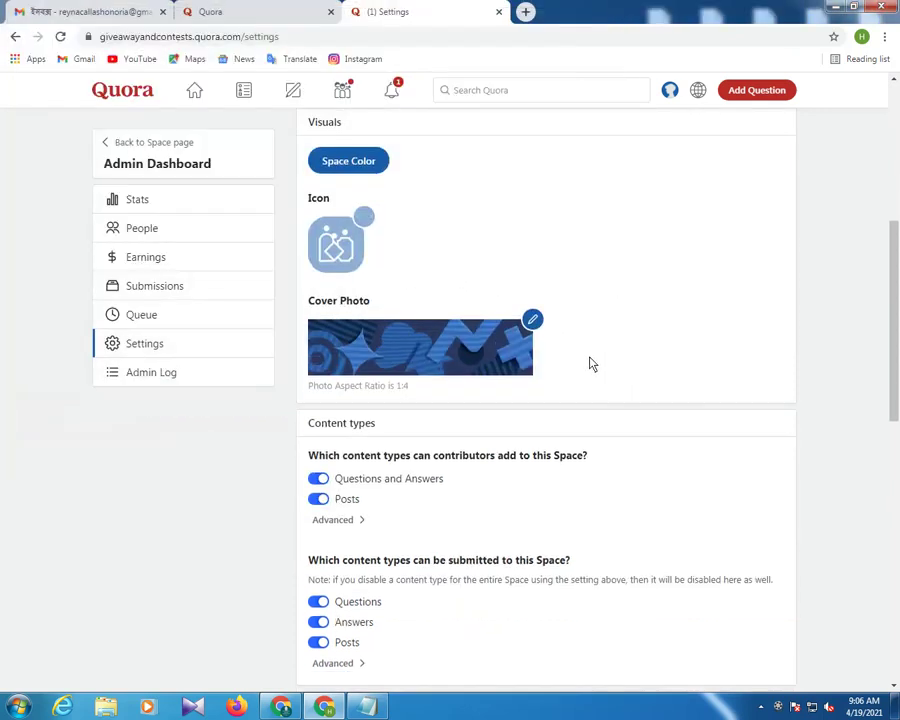
left_click(531, 320)
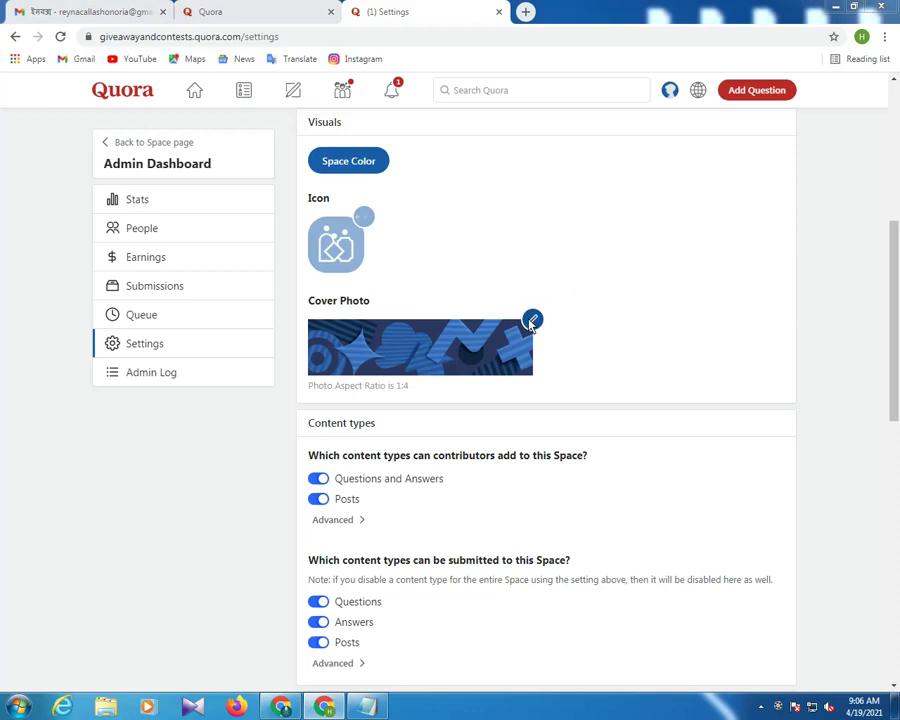
left_click_drag(606, 184, 606, 306)
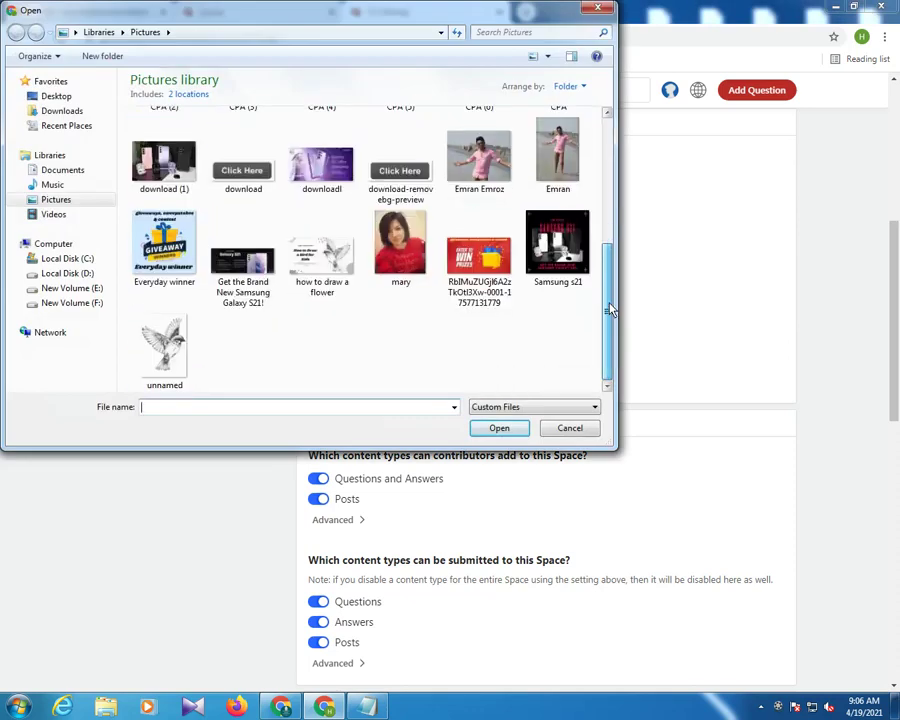
double_click(505, 262)
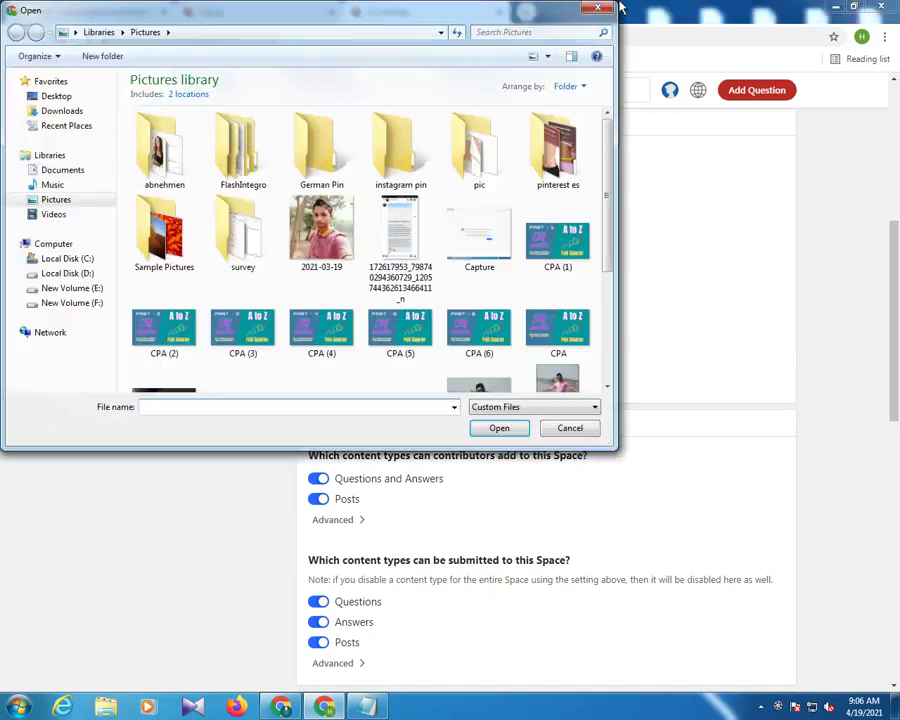
left_click(597, 10)
- Review the Space's content type, comment, suggestion and invitation settings, and leave content submission switched off
scroll(590, 370, "down", 3)
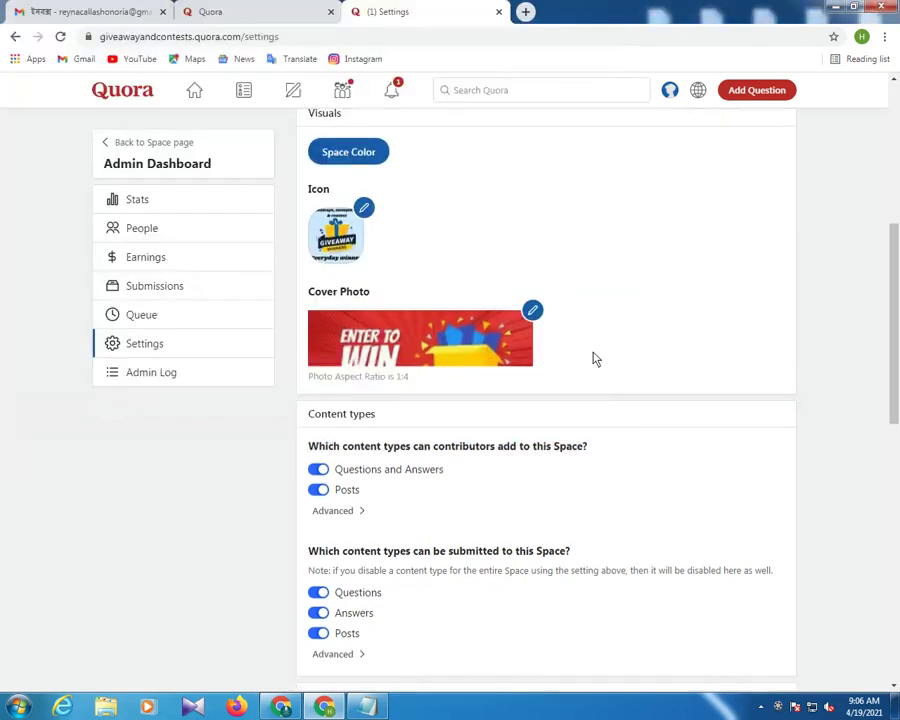
scroll(590, 360, "down", 2)
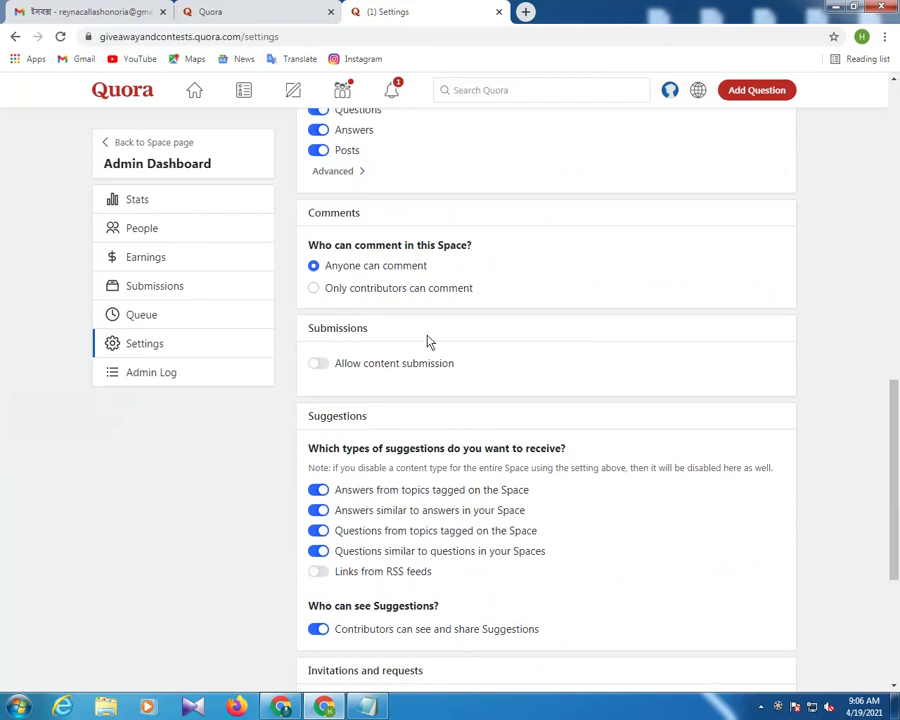
scroll(360, 305, "up", 2)
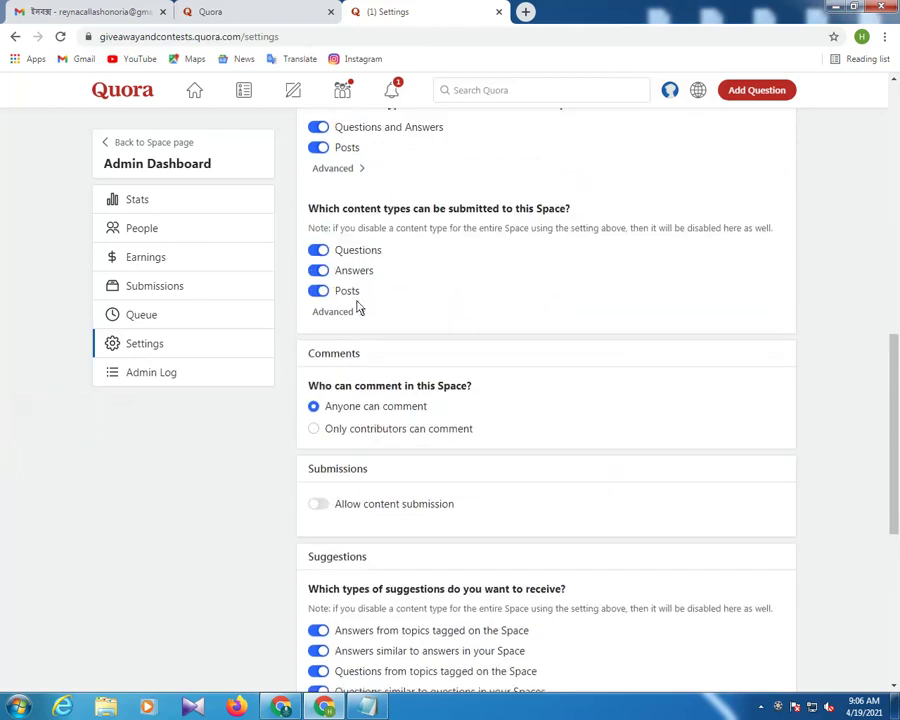
scroll(369, 278, "up", 2)
scroll(377, 303, "down", 4)
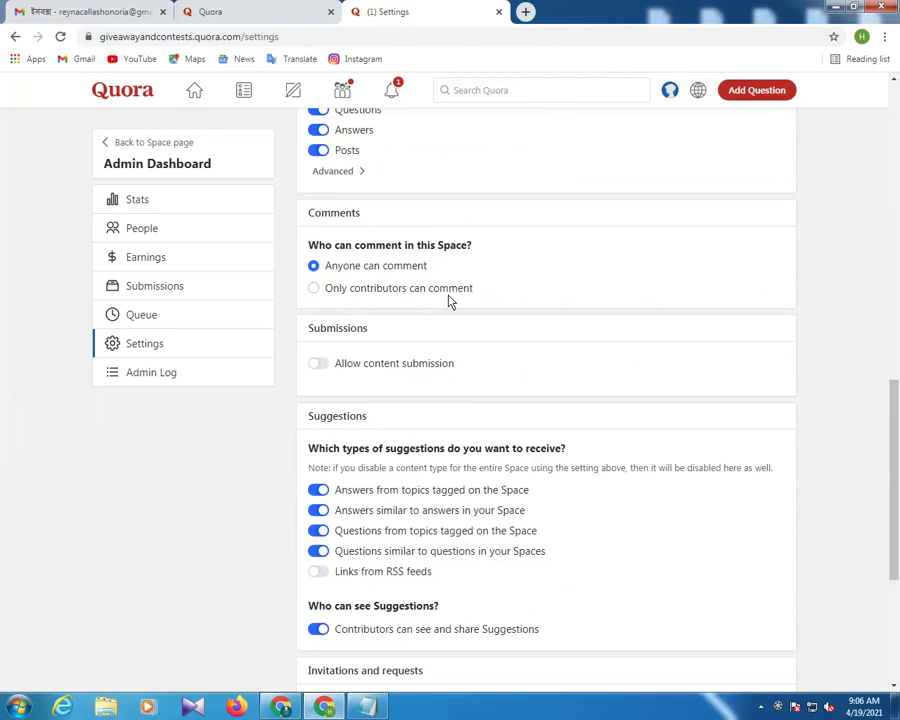
scroll(408, 350, "down", 1)
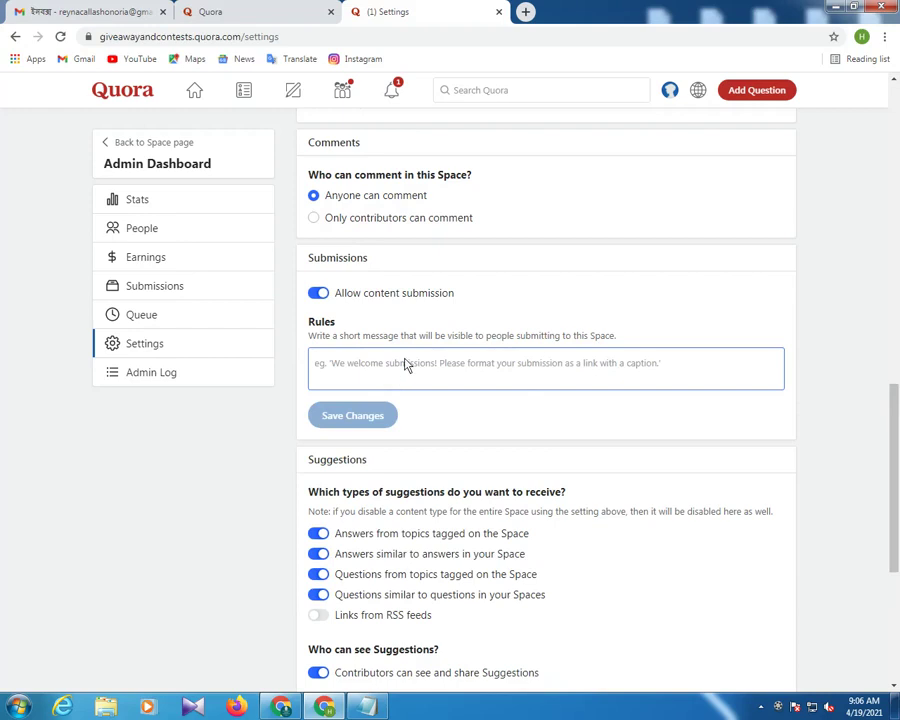
left_click(317, 292)
scroll(440, 380, "down", 2)
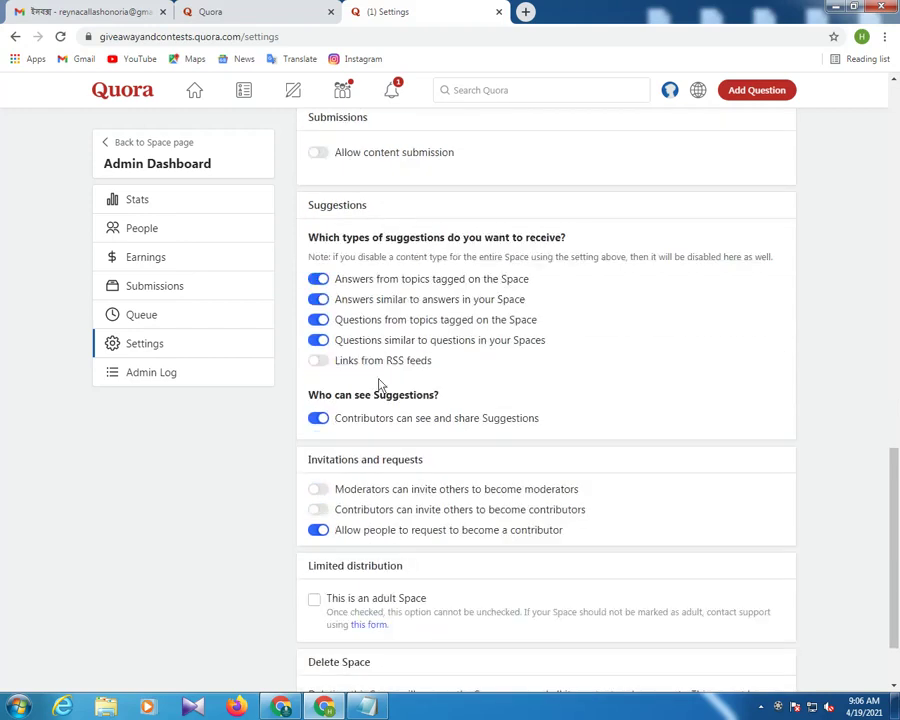
scroll(367, 424, "down", 1)
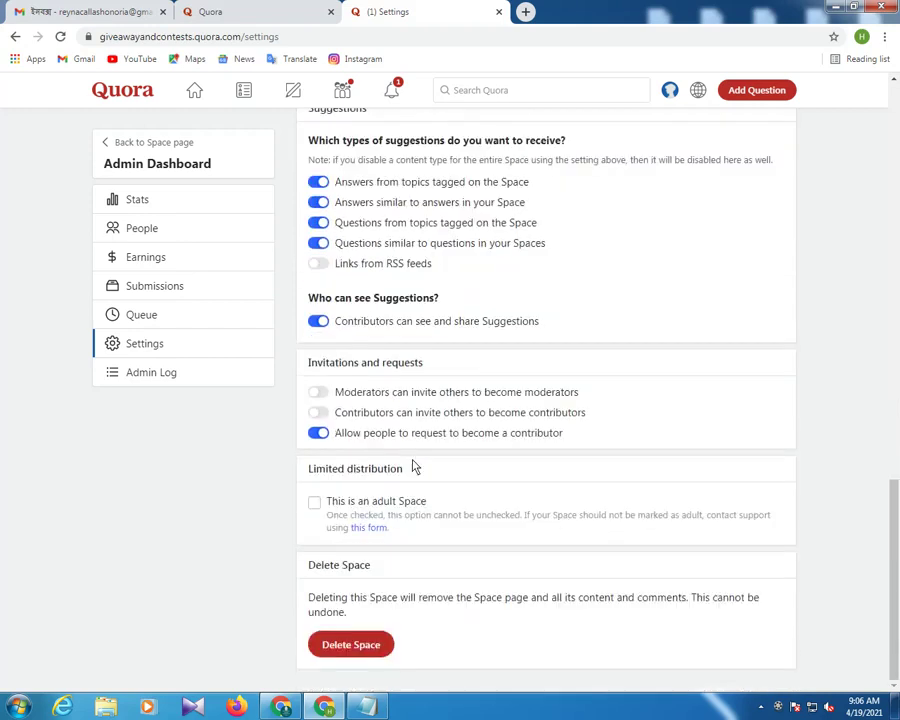
scroll(530, 395, "up", 15)
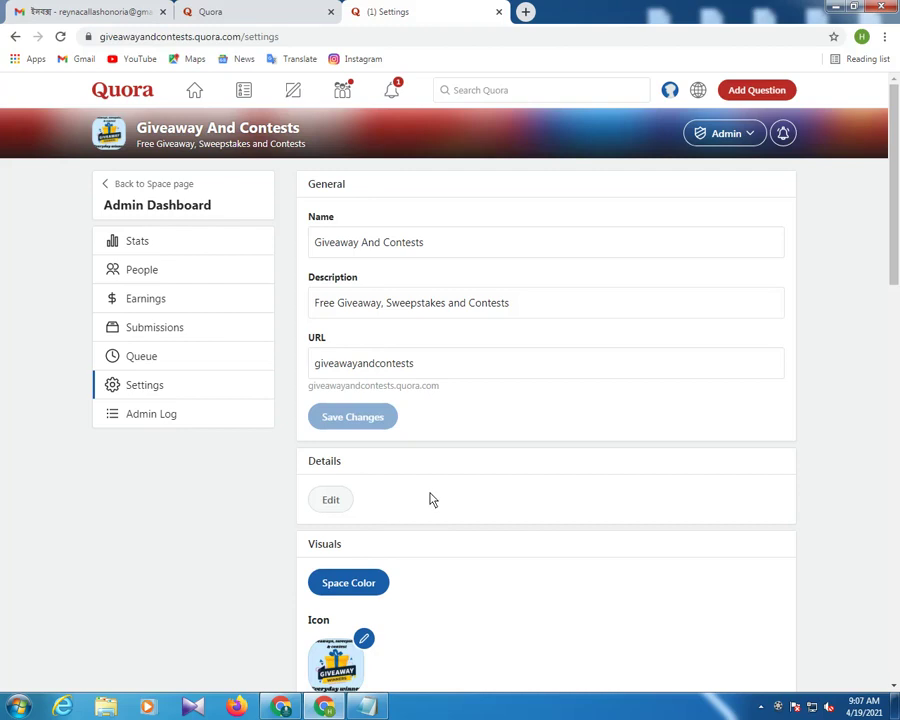
- Open the Space's earnings page and read the answers to all three common questions about earning and payments
left_click(167, 307)
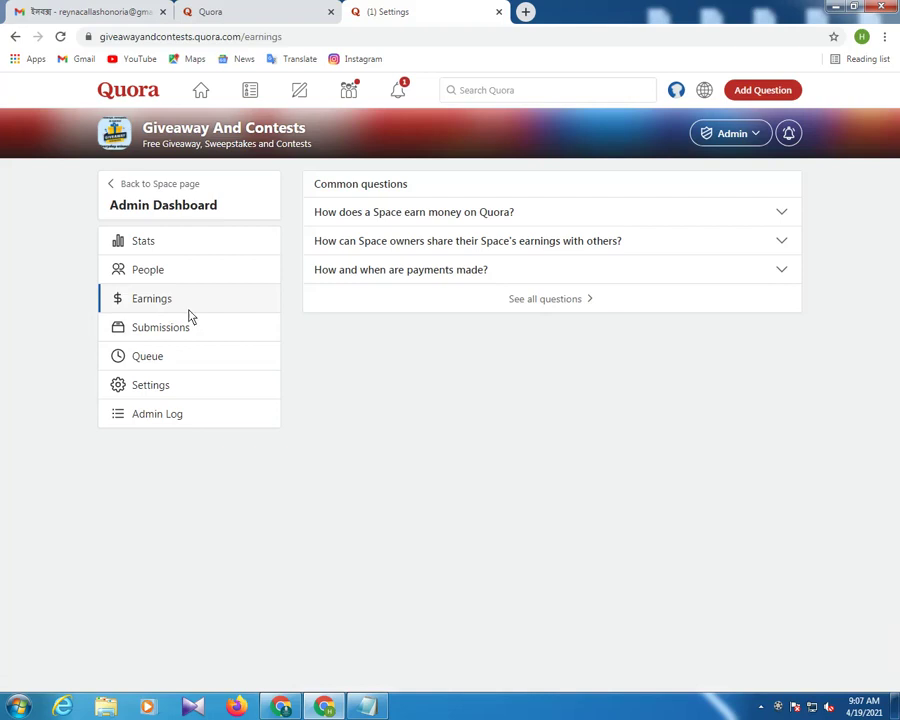
left_click(768, 216)
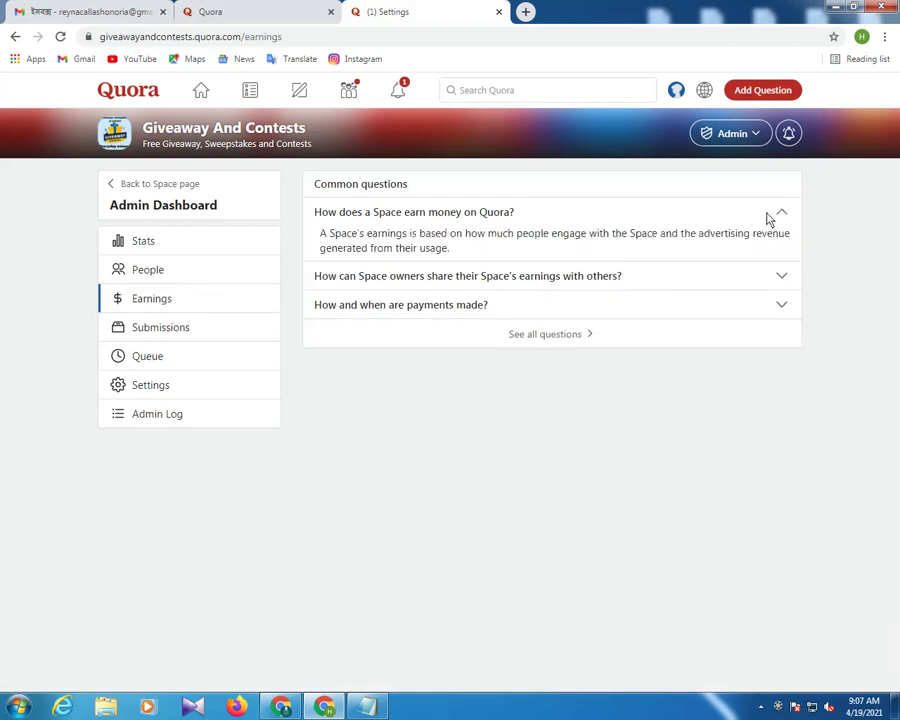
left_click(751, 284)
left_click(772, 508)
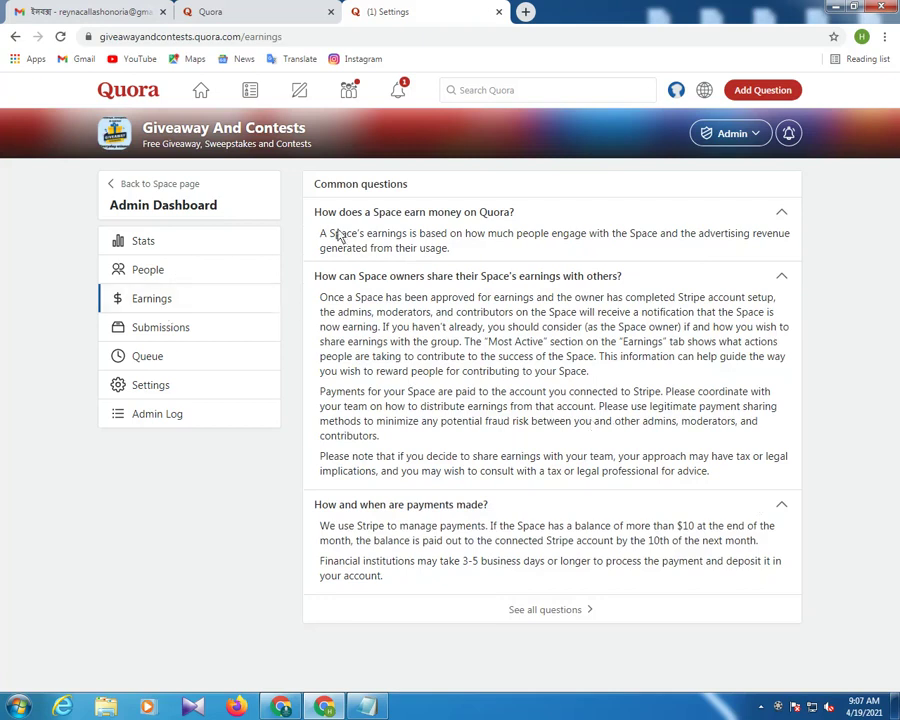
left_click_drag(322, 237, 452, 254)
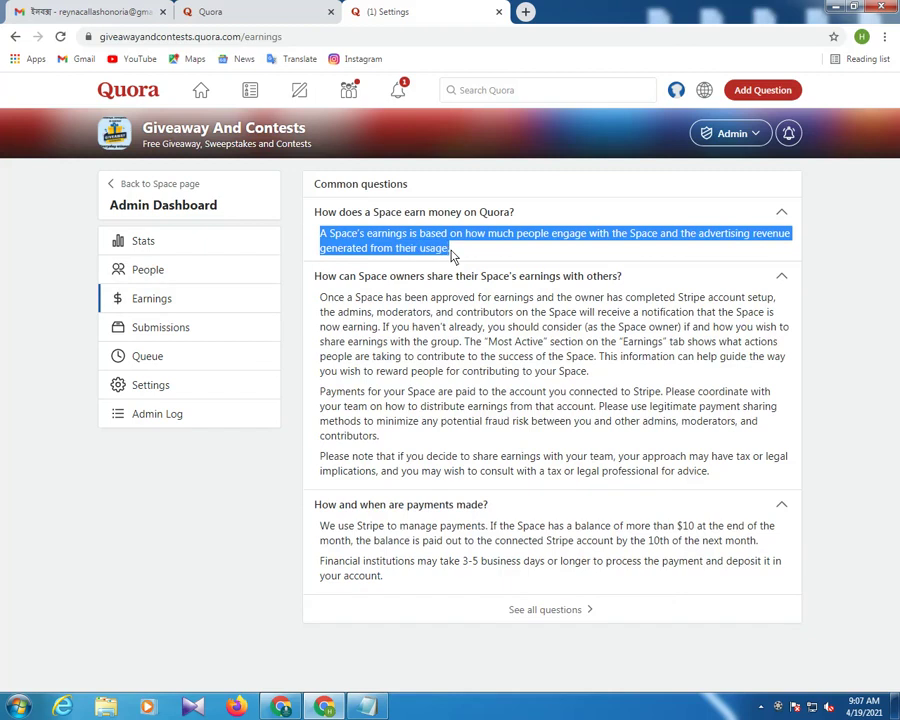
left_click(357, 247)
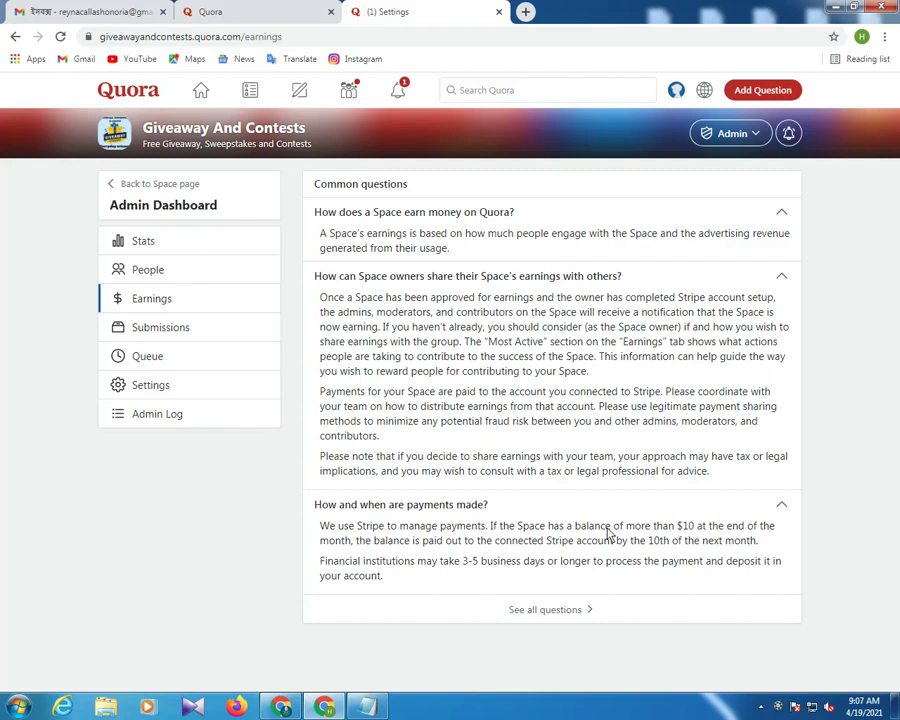
- Look through the Space Earnings Programs help questions, close that page and return to the Space's main page
left_click(552, 611)
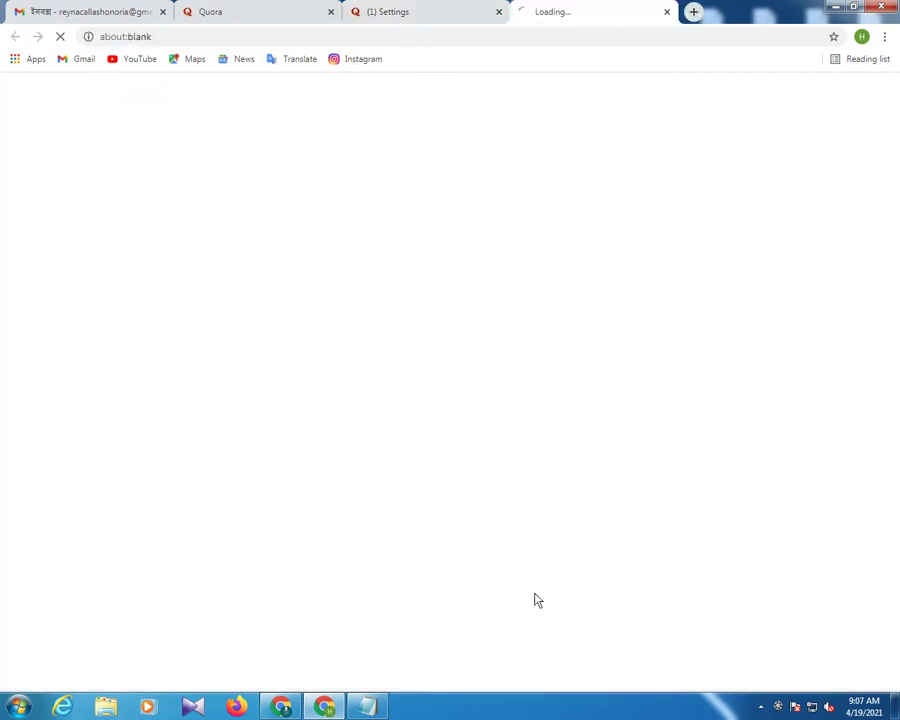
left_click(424, 11)
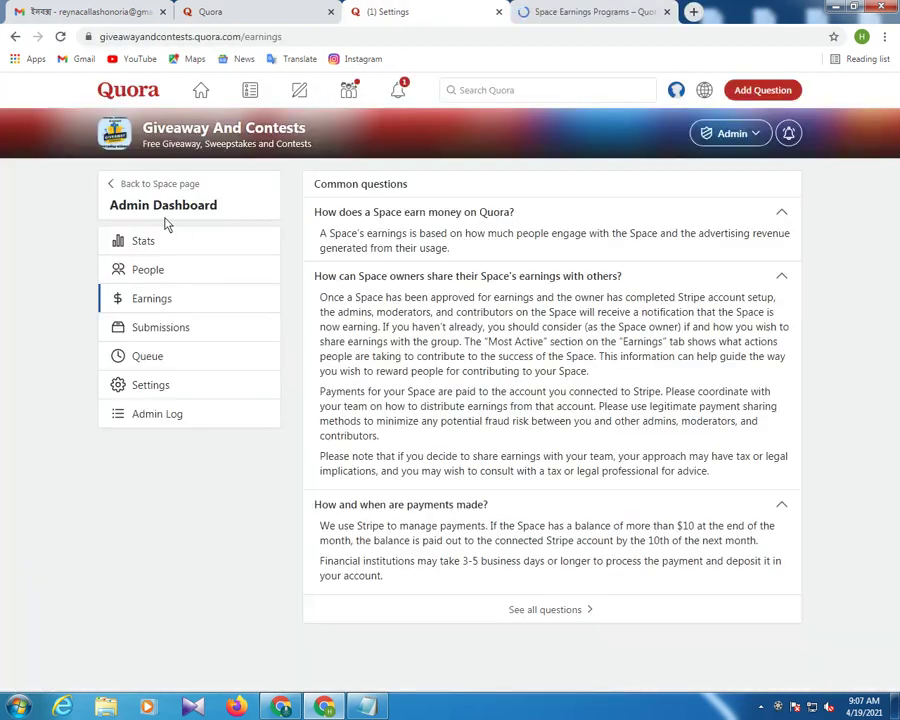
left_click(160, 184)
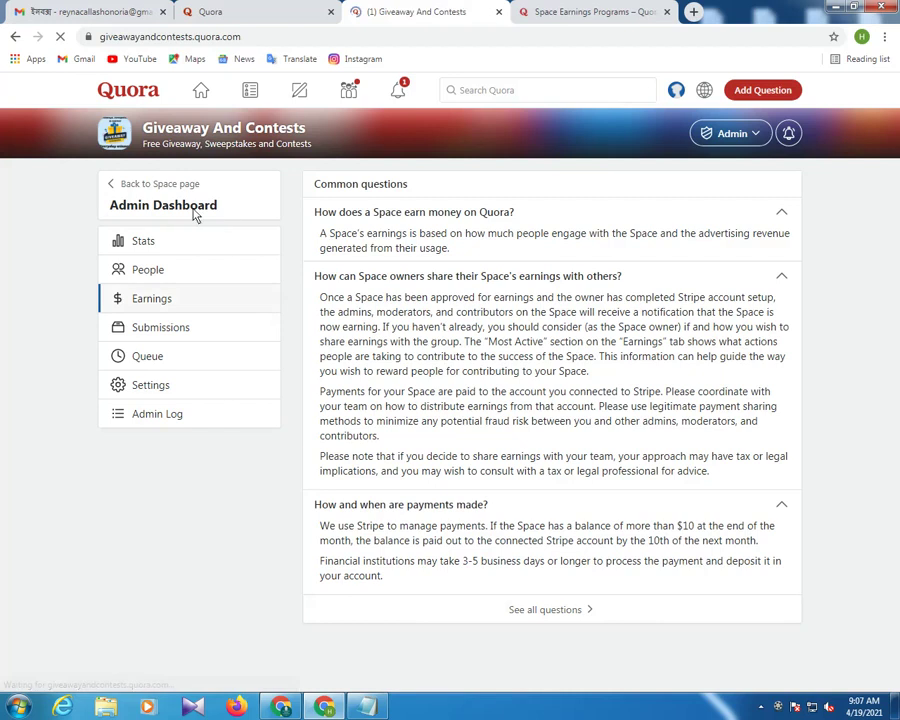
left_click(252, 10)
left_click(376, 11)
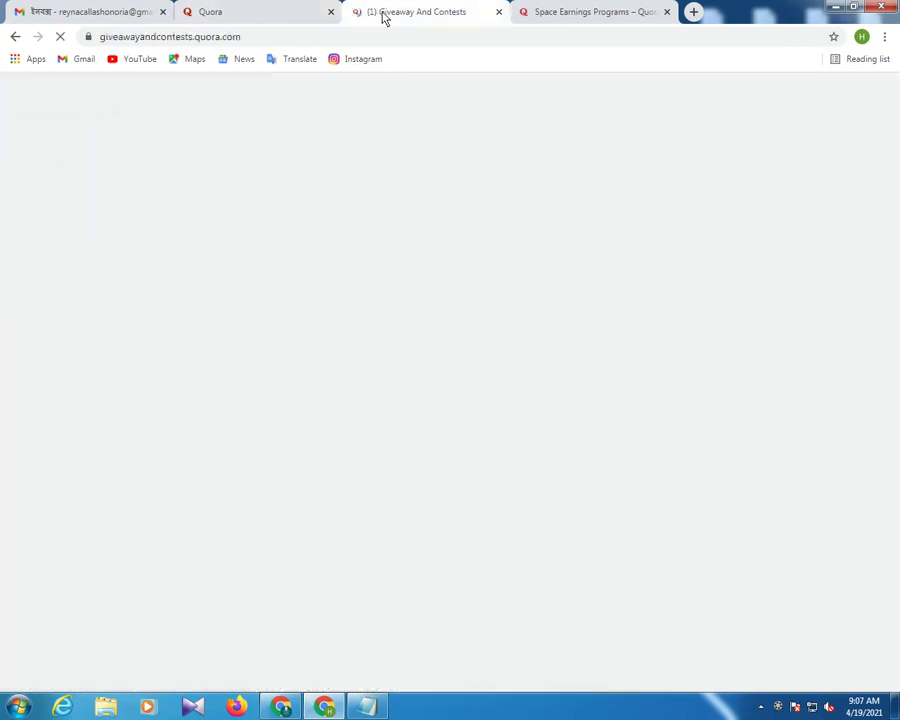
left_click(600, 10)
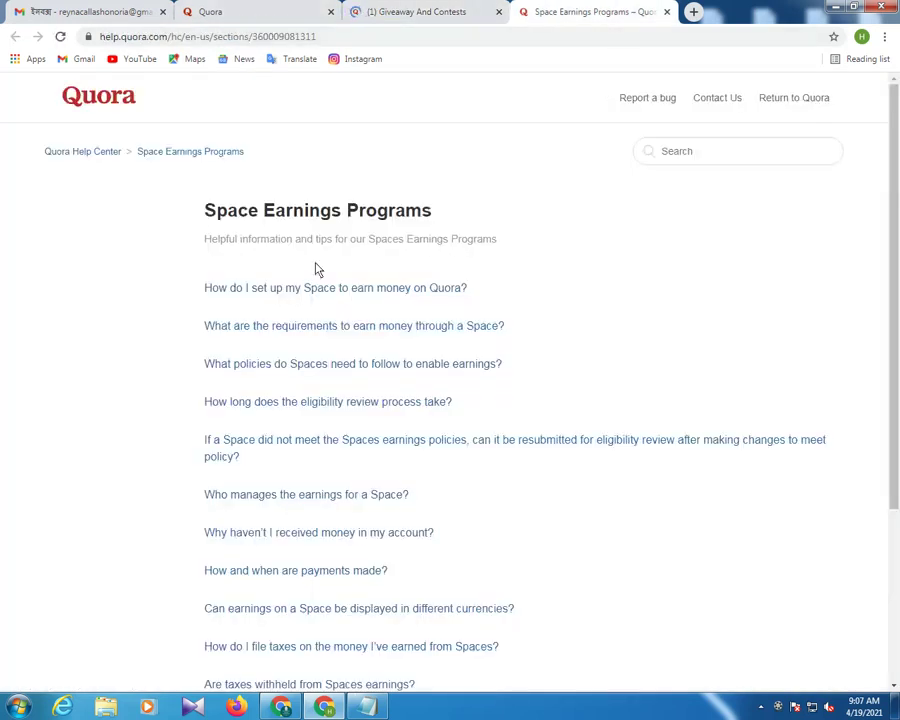
scroll(418, 337, "down", 1)
scroll(366, 262, "down", 3)
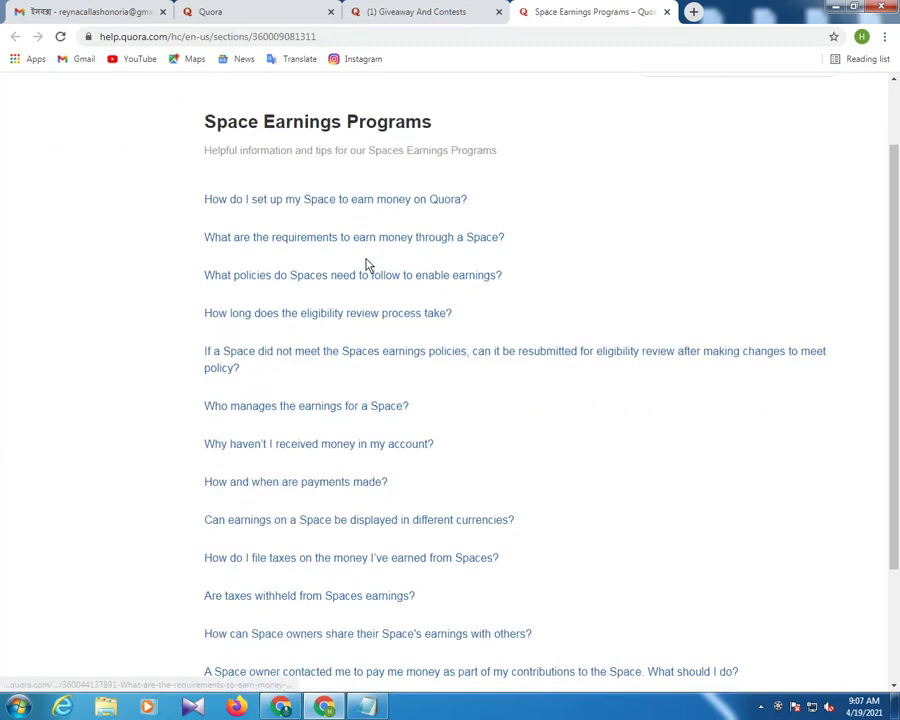
scroll(420, 398, "up", 4)
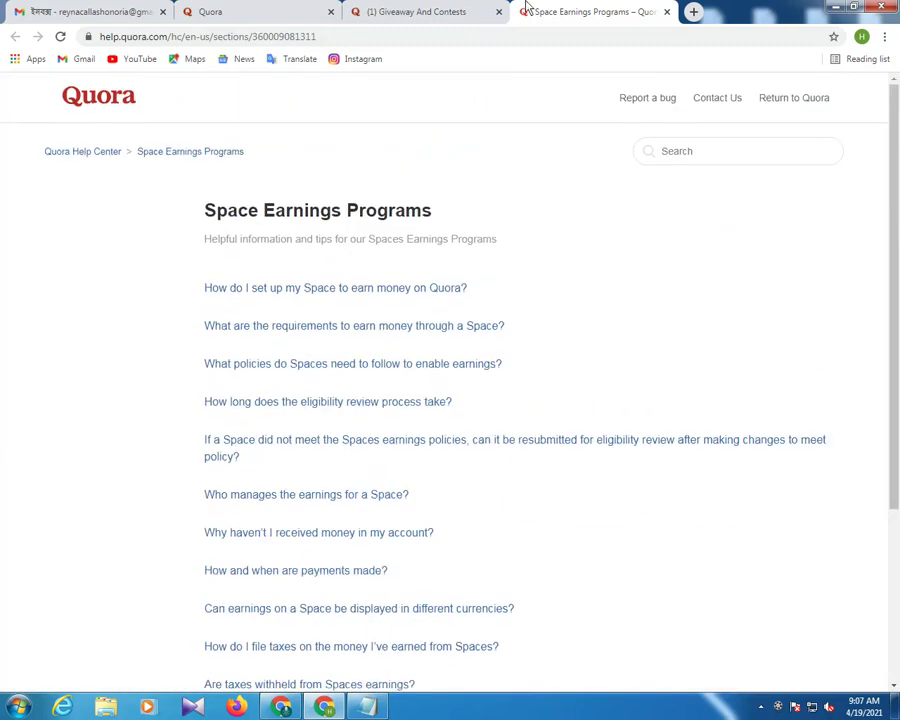
left_click(667, 12)
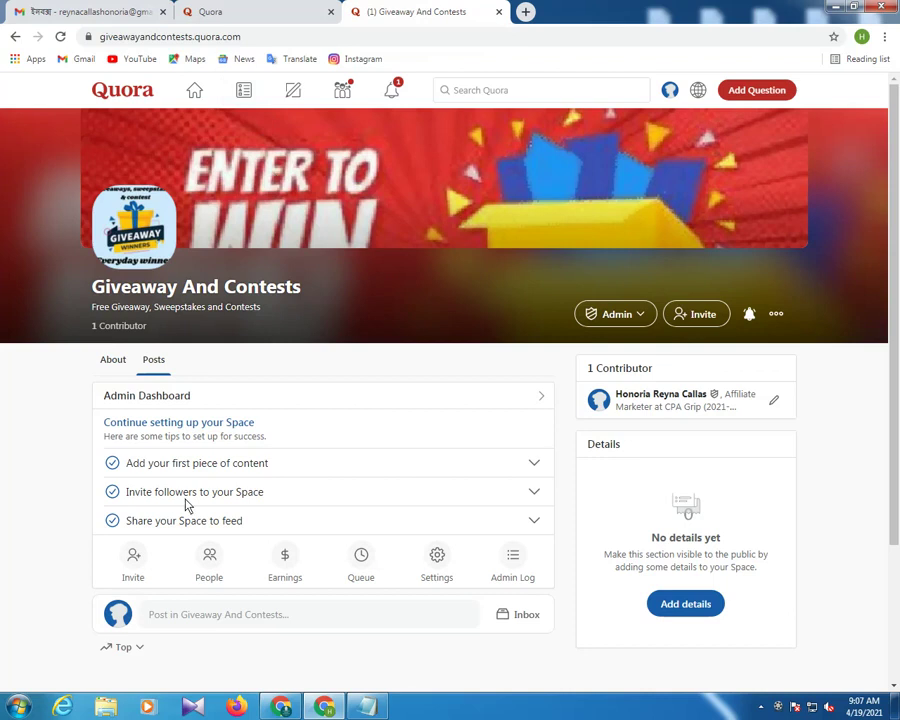
- Start the Space's first post from the setup tips and remove the "Sumsung Galaxy" link card from the draft
scroll(270, 502, "down", 2)
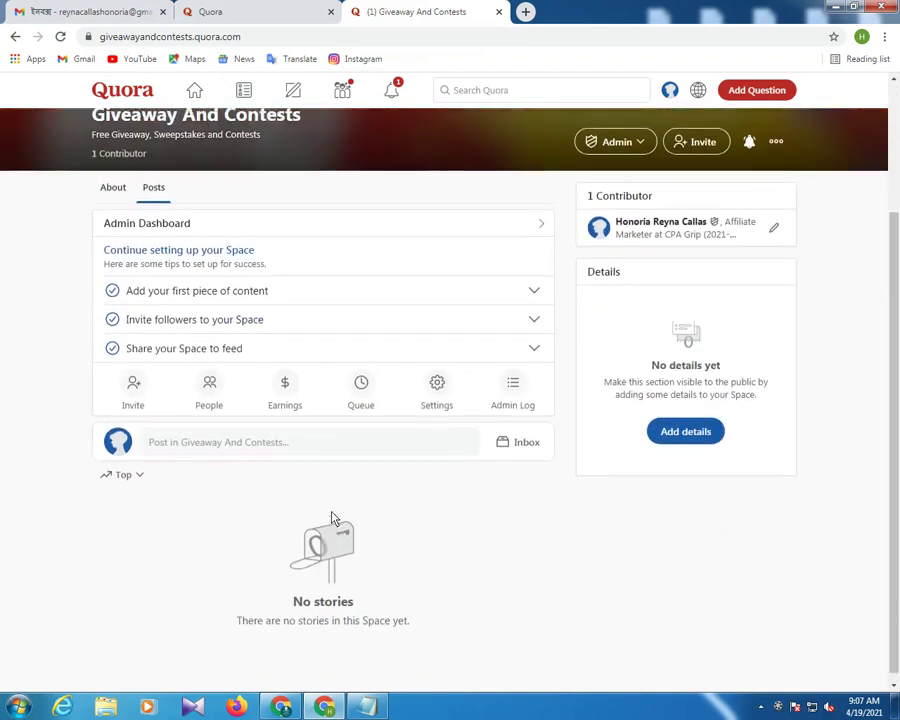
scroll(332, 524, "up", 2)
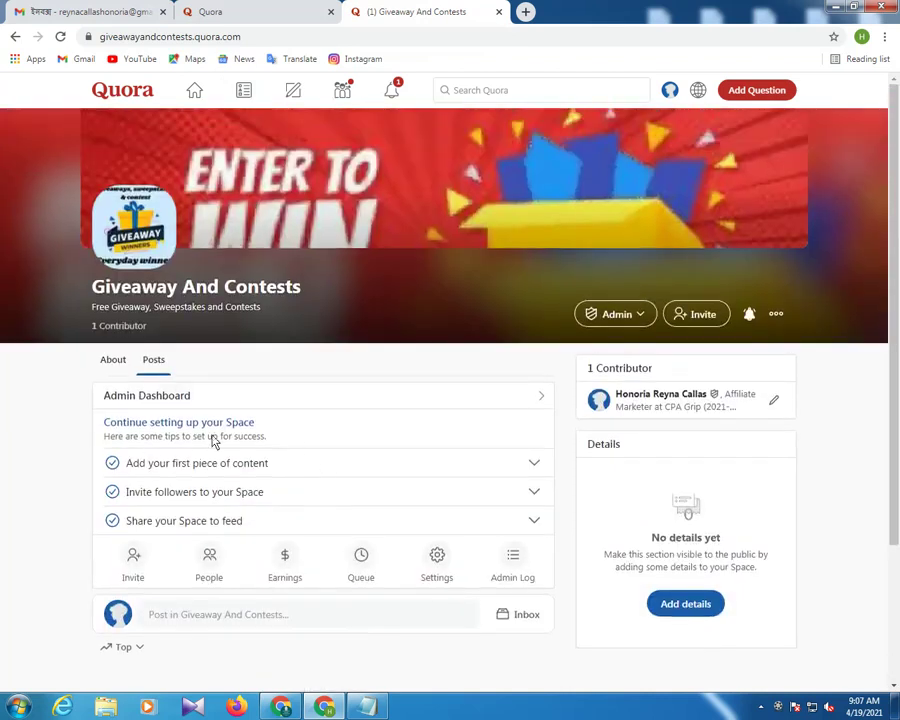
left_click(254, 465)
left_click(178, 502)
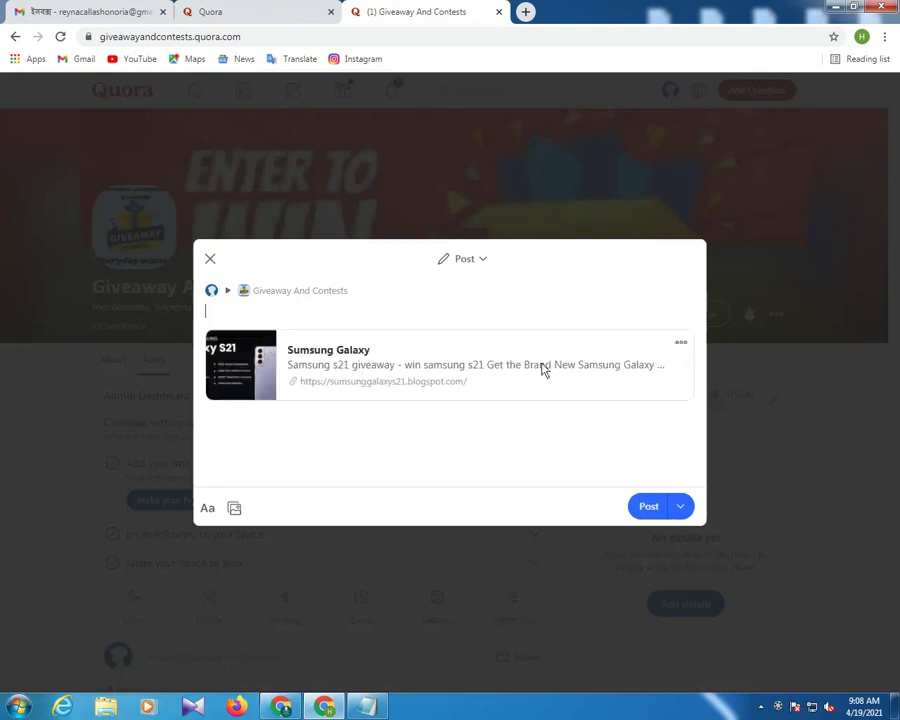
left_click(681, 344)
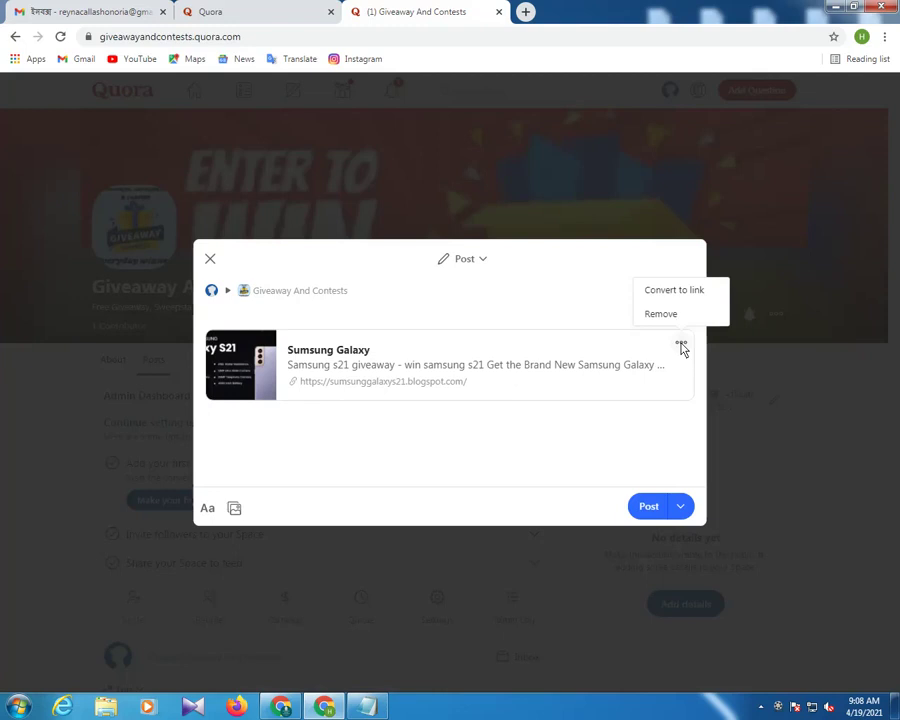
left_click(648, 313)
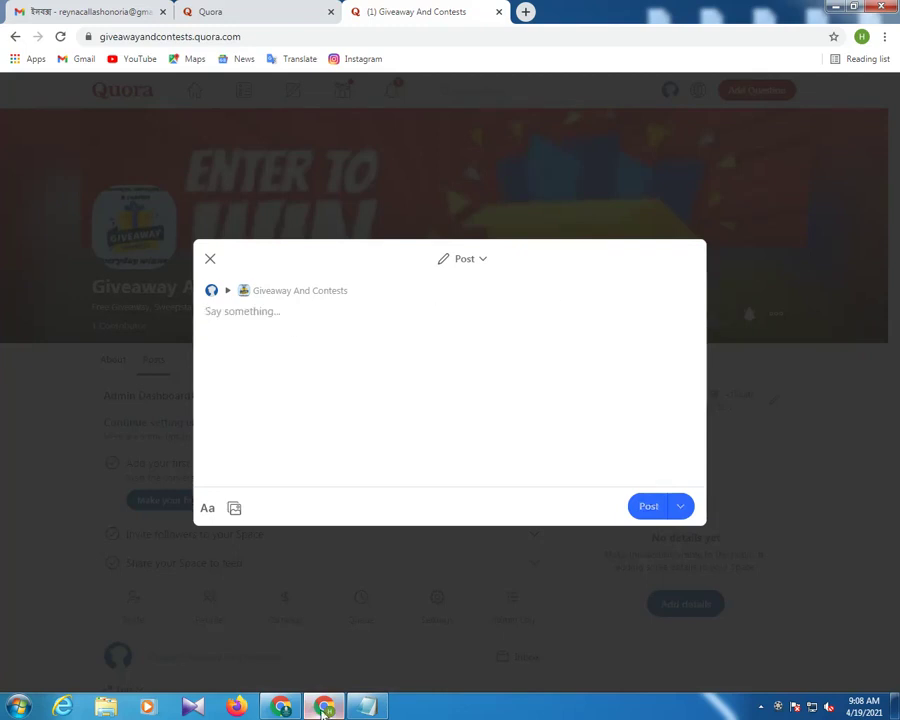
- Copy the Samsung Galaxy S21 giveaway text, through "Good Luck...", from the Free Giveaway file in Notepad into the Quora post draft
left_click(370, 707)
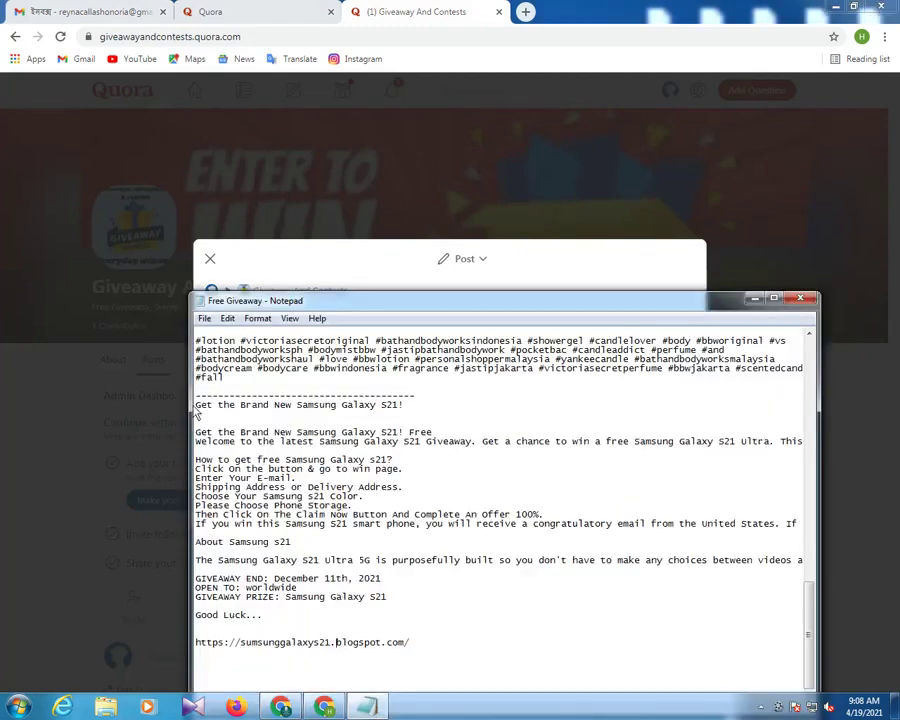
left_click_drag(196, 405, 314, 622)
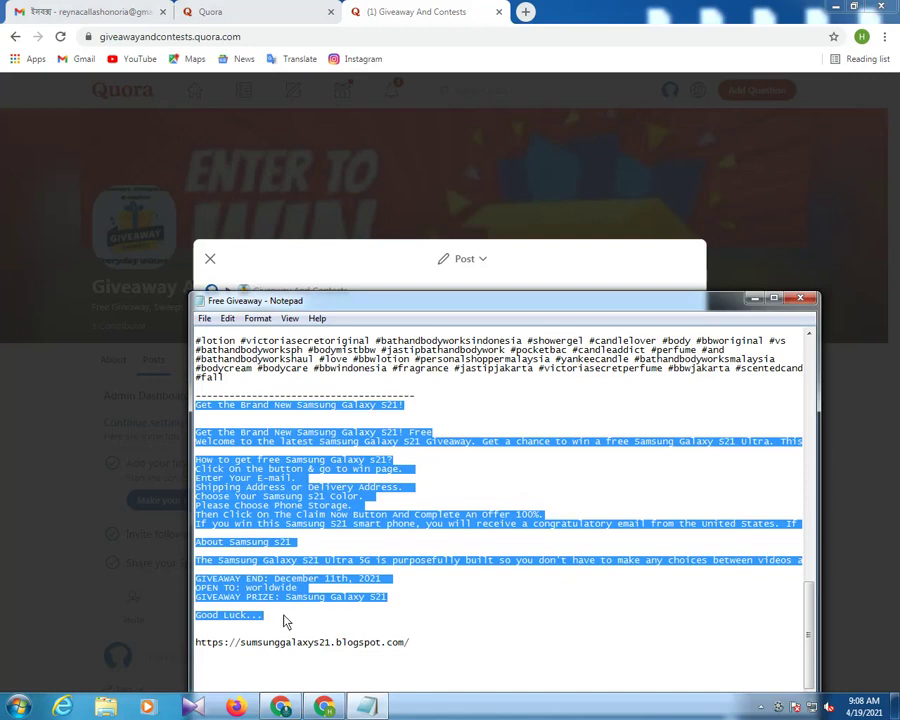
right_click(250, 505)
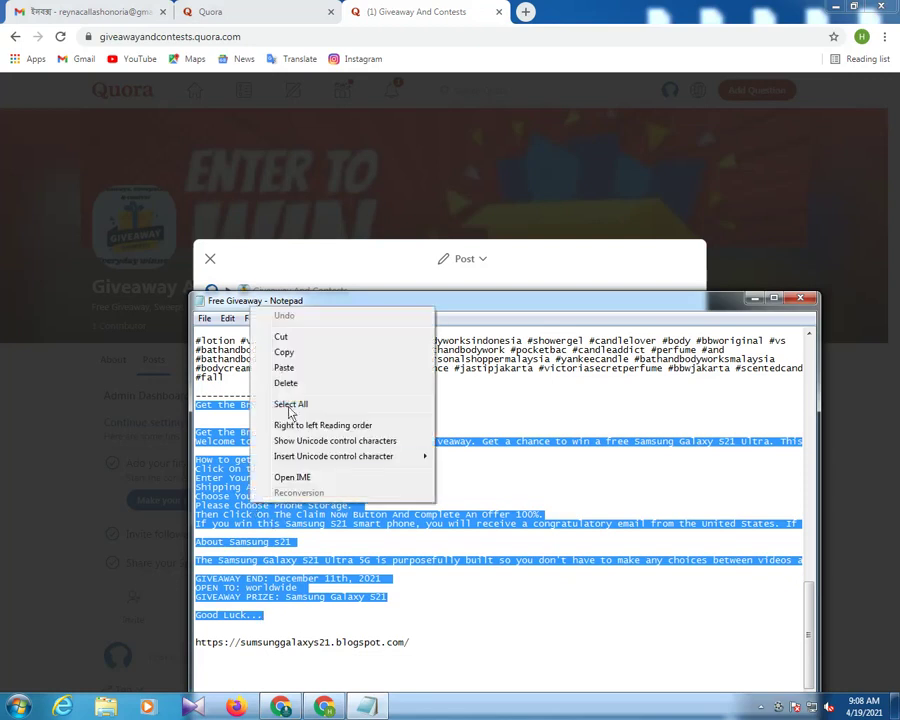
left_click(281, 351)
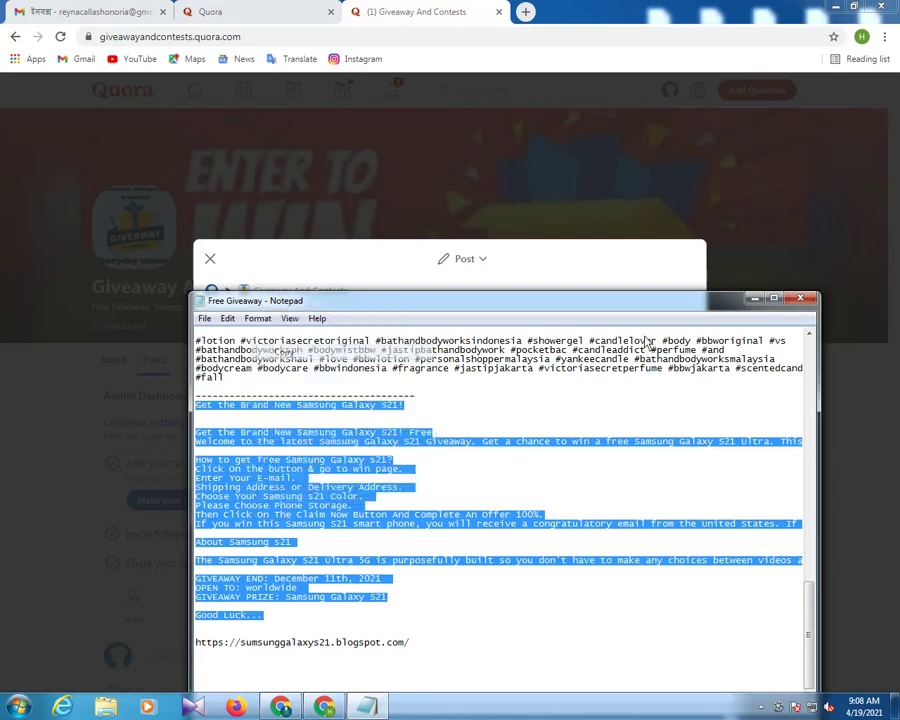
left_click(756, 298)
left_click(210, 327)
key("ctrl+v")
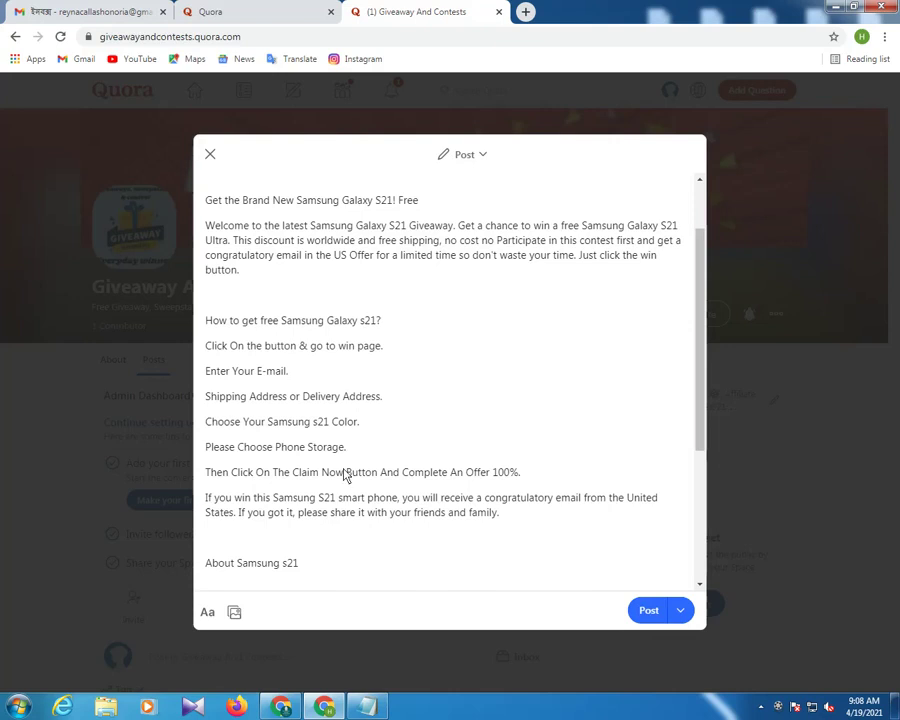
scroll(344, 472, "up", 2)
scroll(350, 470, "down", 5)
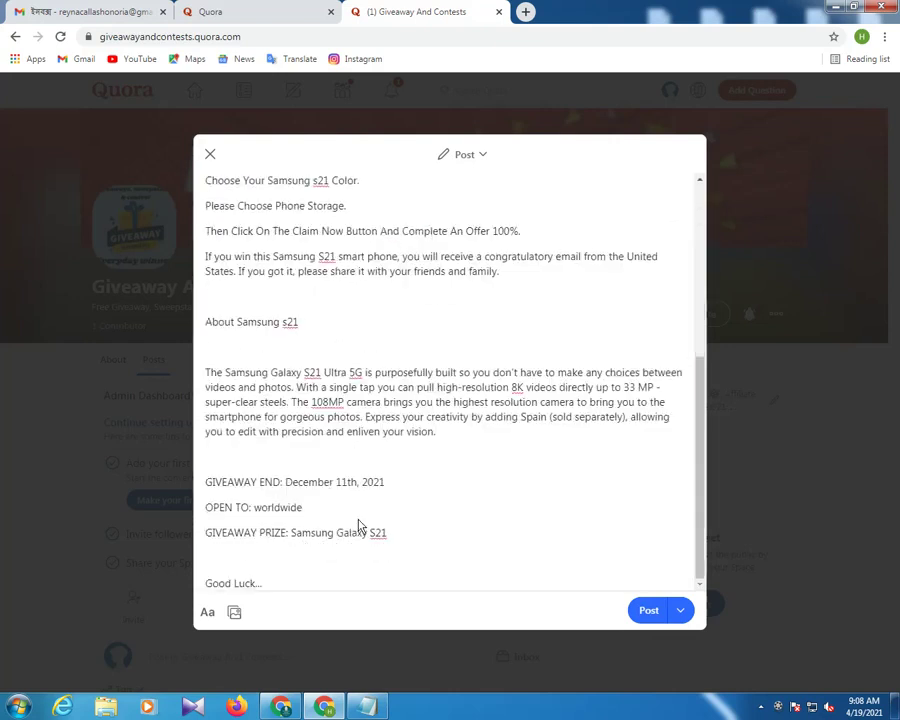
- Delete the blank lines between the two headings and the first "Get the Brand New Samsung Galaxy S21!" heading from the post
scroll(352, 520, "up", 5)
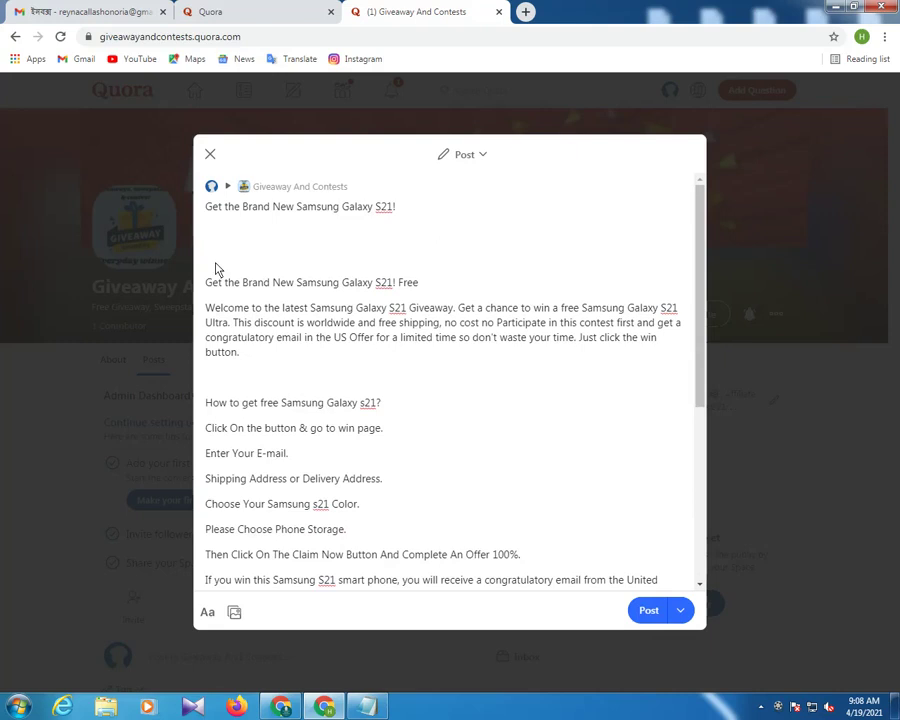
key("BackSpace")
key("BackSpace")
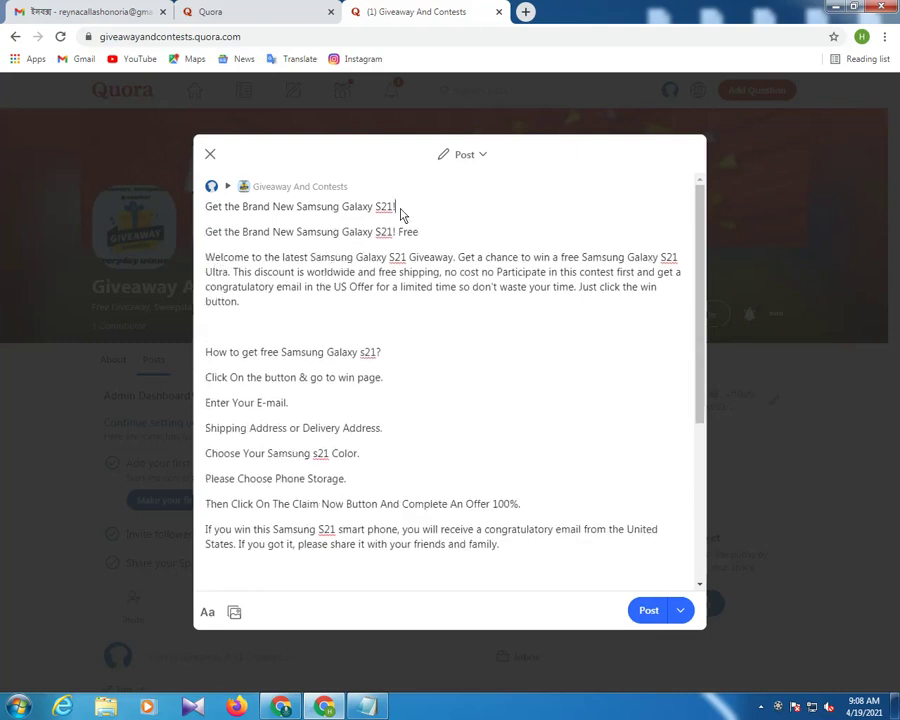
left_click_drag(404, 210, 208, 208)
key("BackSpace")
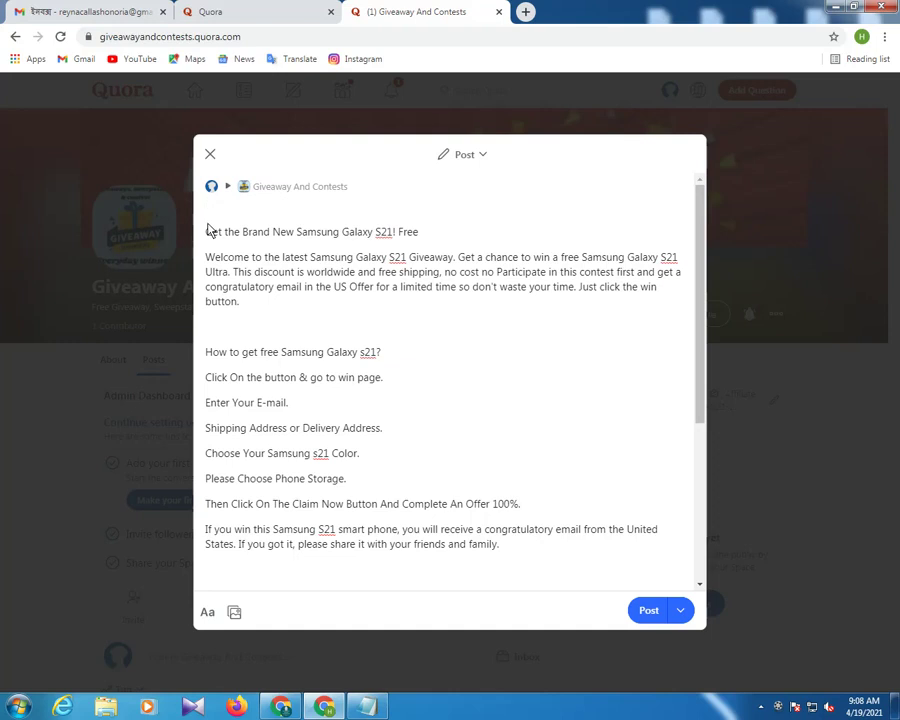
- Remove the blank line above the opening heading and add a "CLICK HERE" line below the welcome paragraph
key("BackSpace")
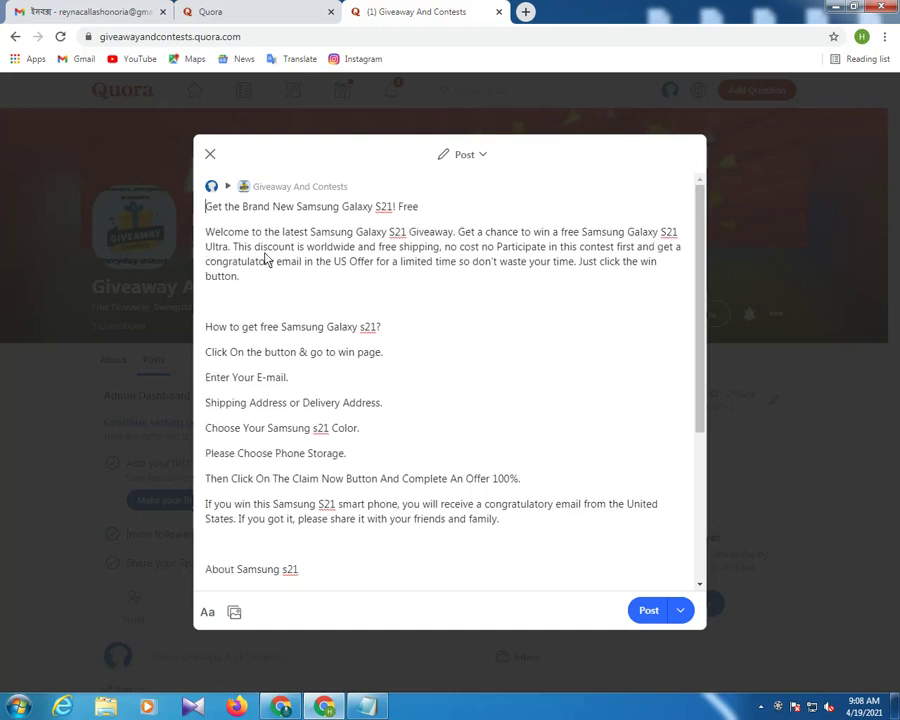
left_click(222, 314)
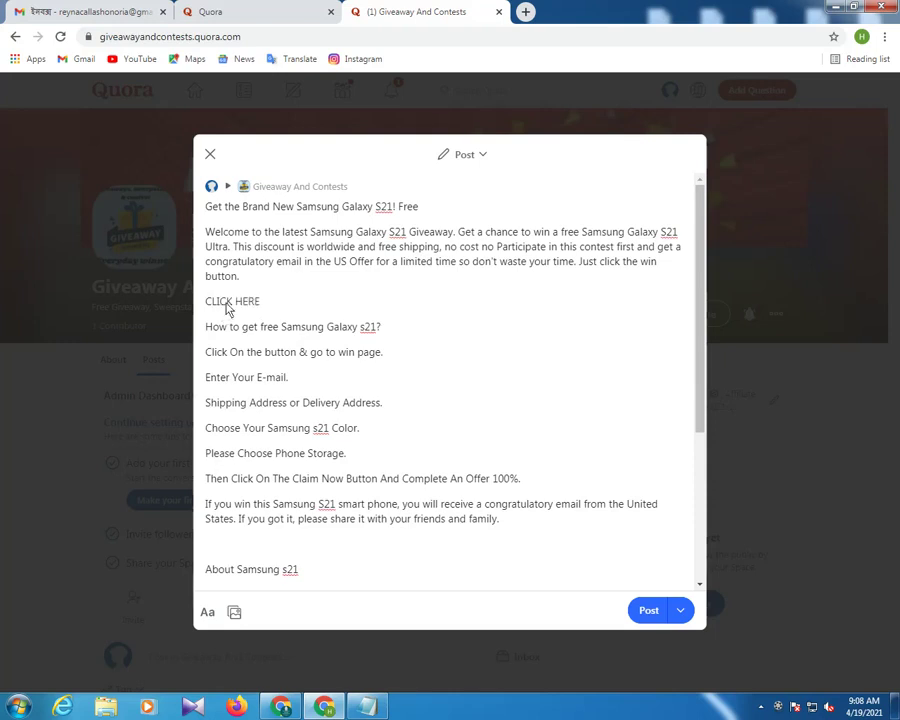
triple_click(228, 310)
left_click(367, 707)
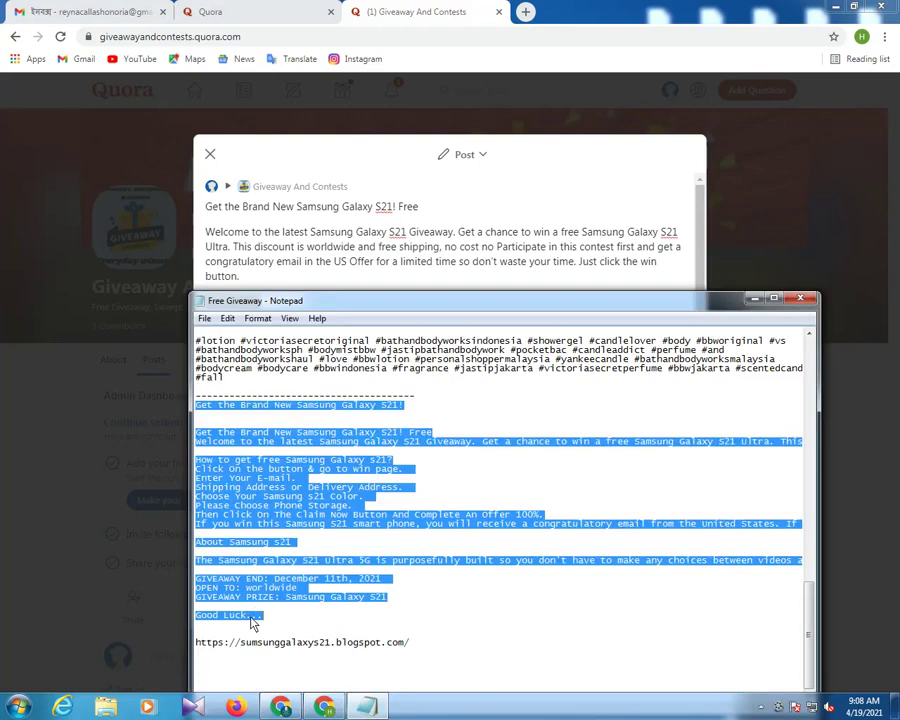
double_click(249, 646)
right_click(249, 645)
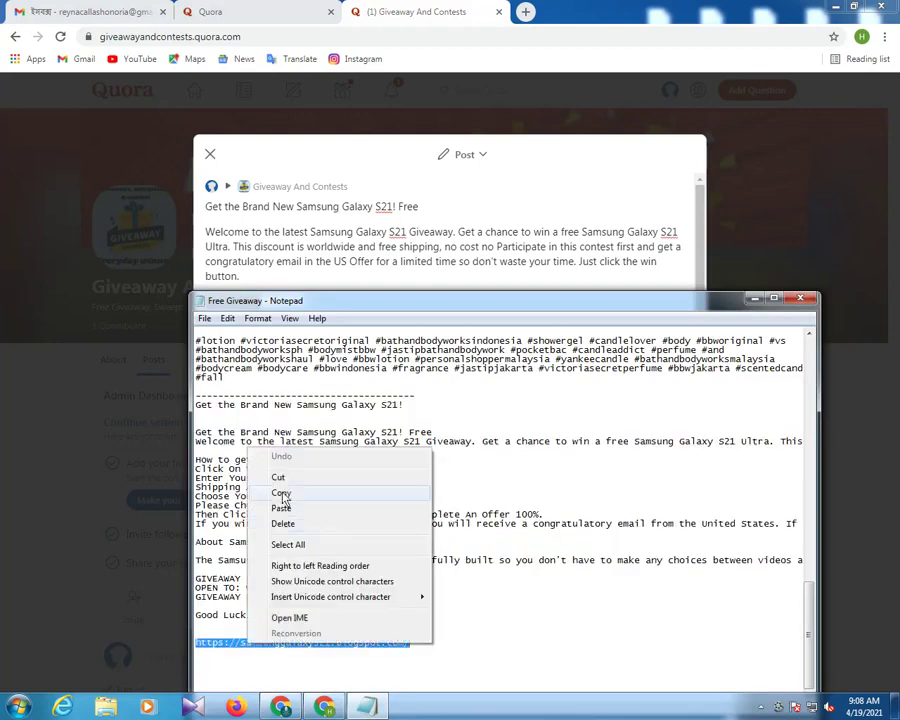
left_click(281, 492)
left_click(753, 298)
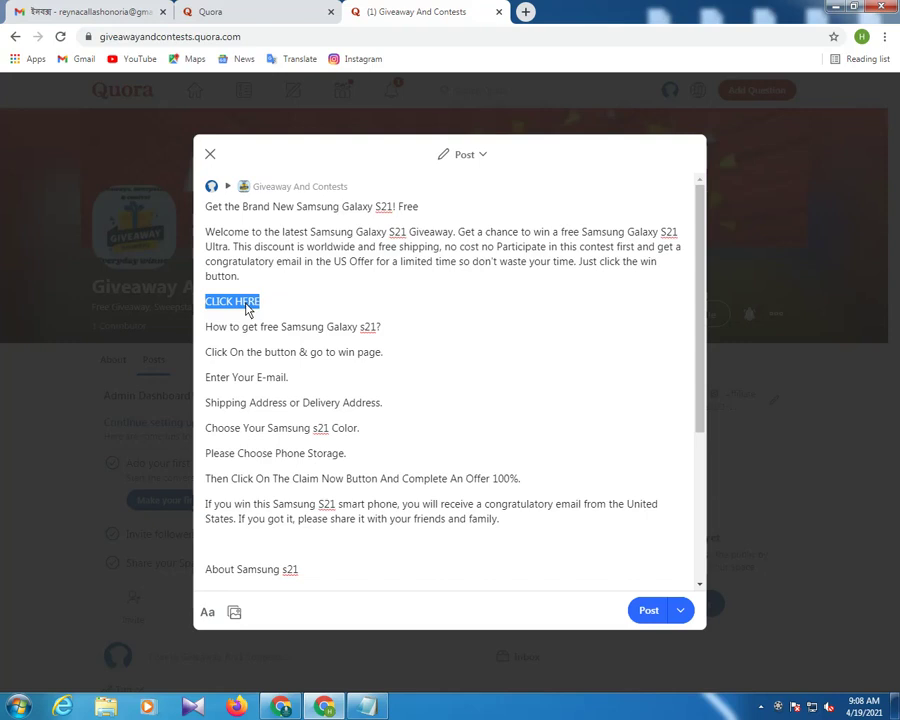
right_click(247, 310)
left_click(347, 300)
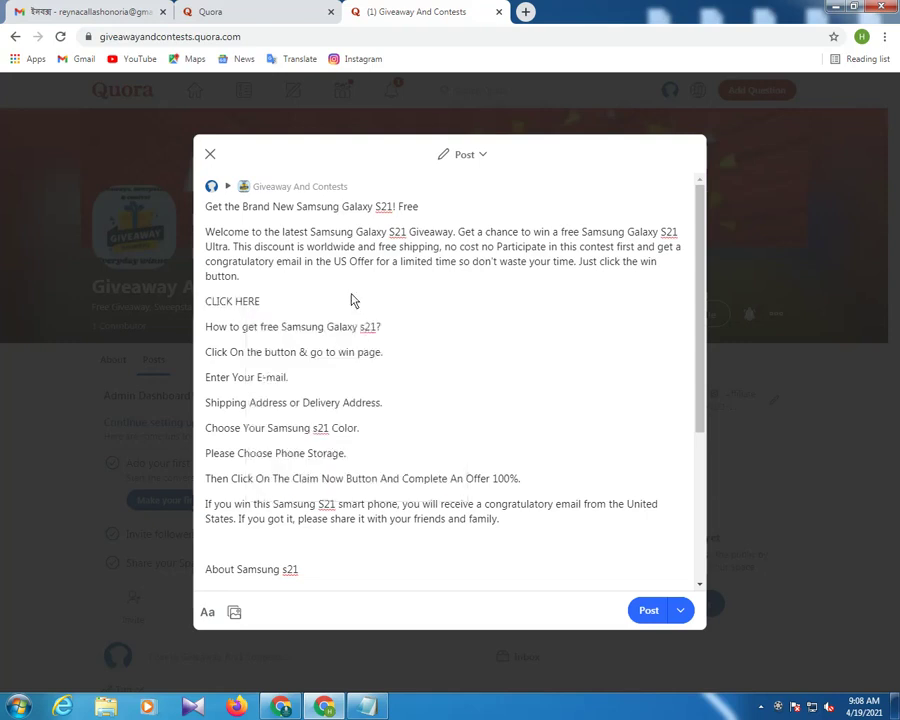
triple_click(307, 208)
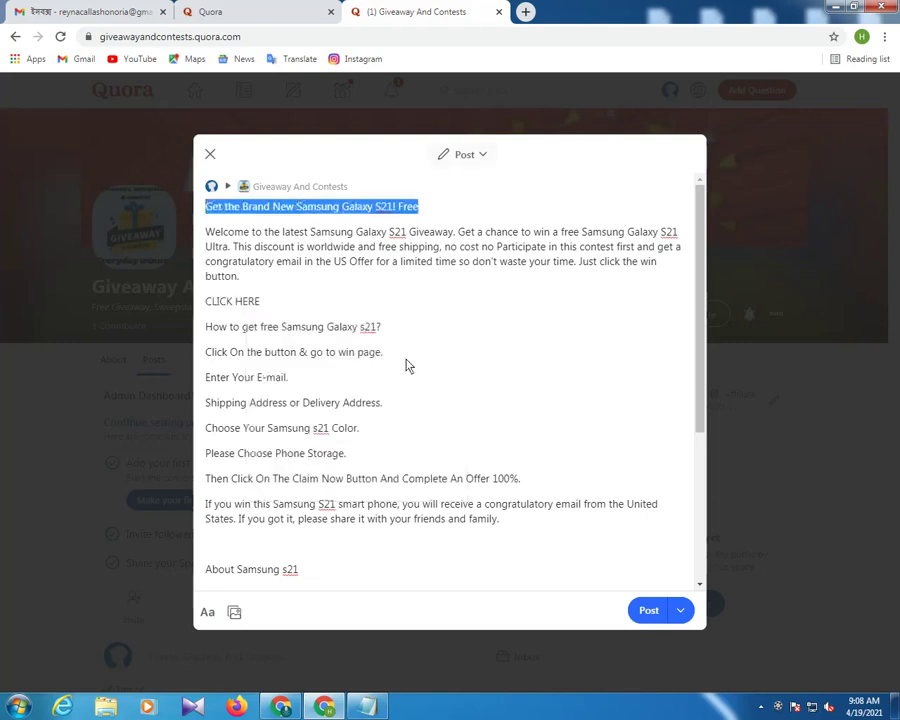
scroll(335, 537, "down", 5)
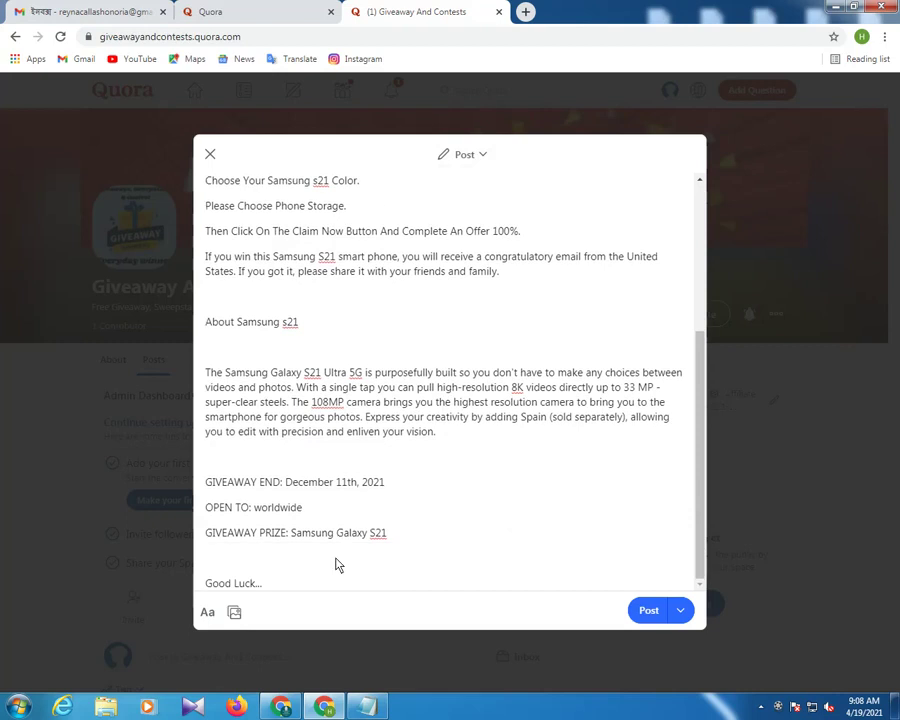
- Extend the "CLICK HERE" line to "CLICK HERE :-" and insert the copied giveaway link as a card directly below it
scroll(341, 412, "up", 5)
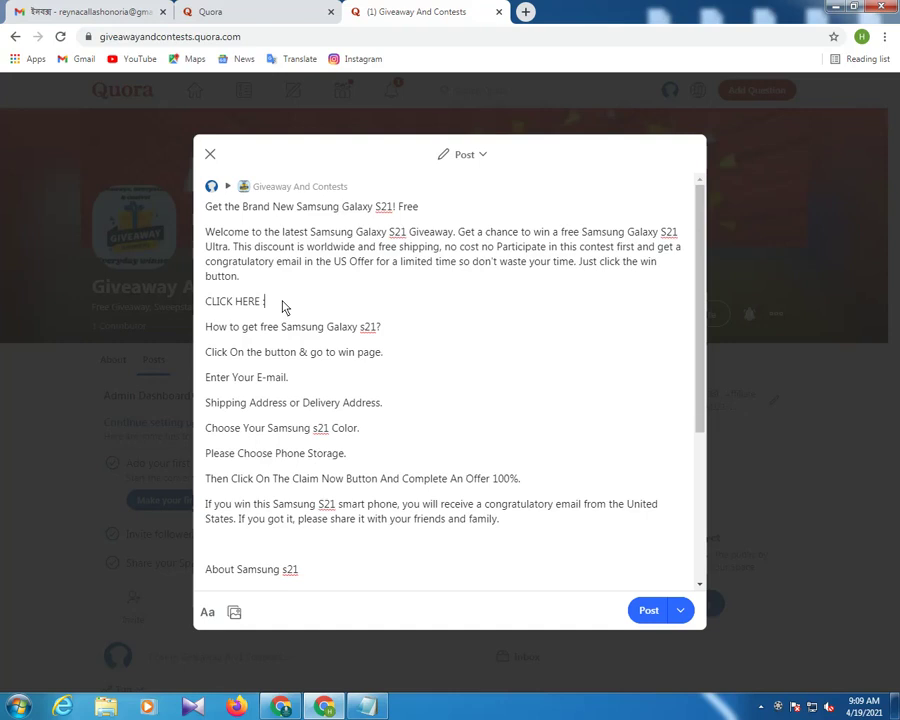
key("ctrl+v")
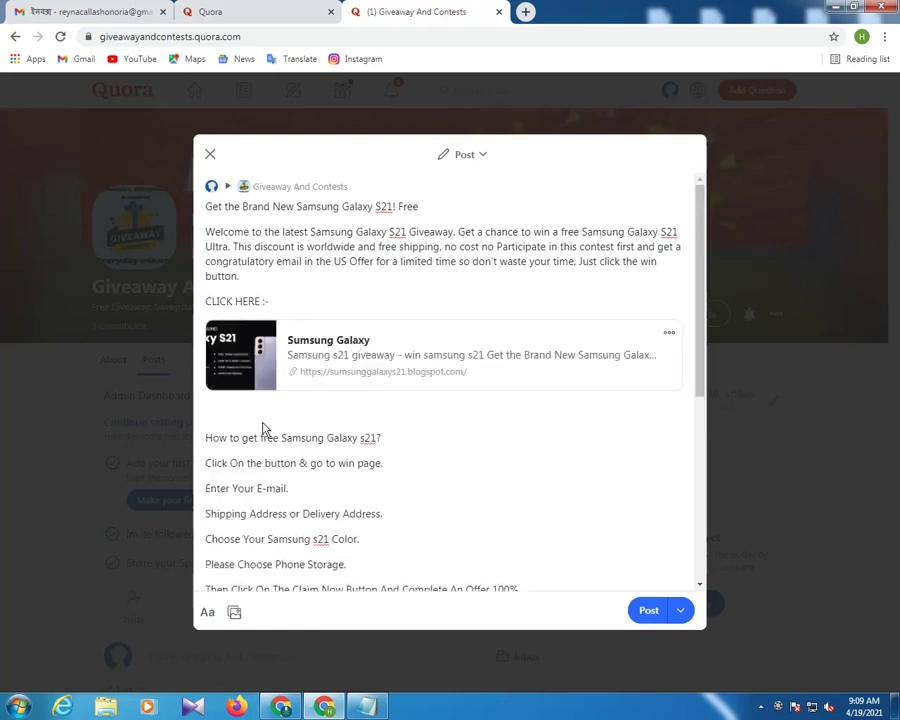
key("BackSpace")
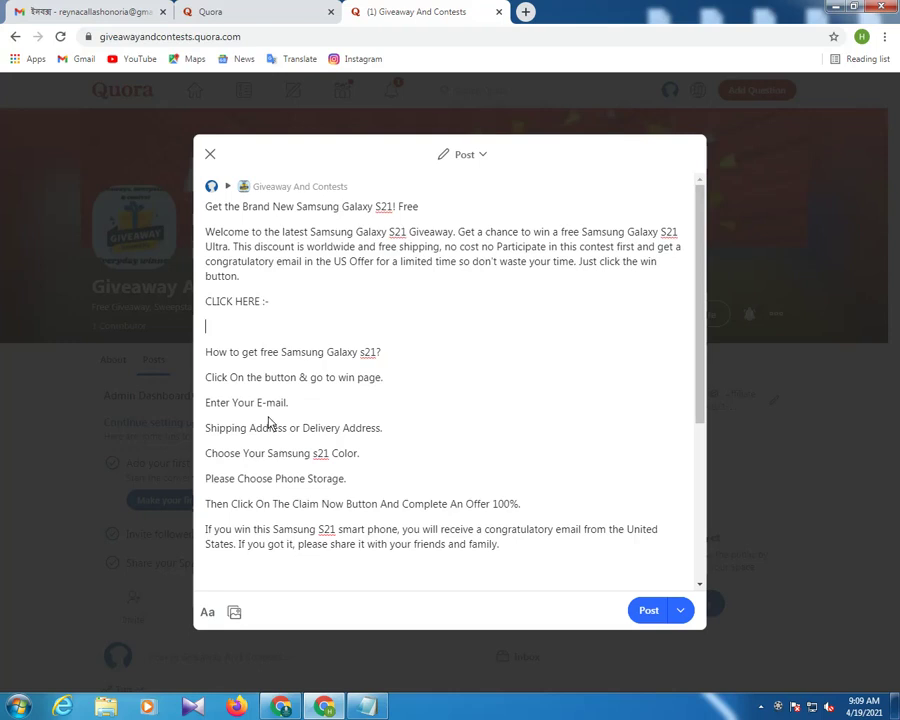
key("BackSpace")
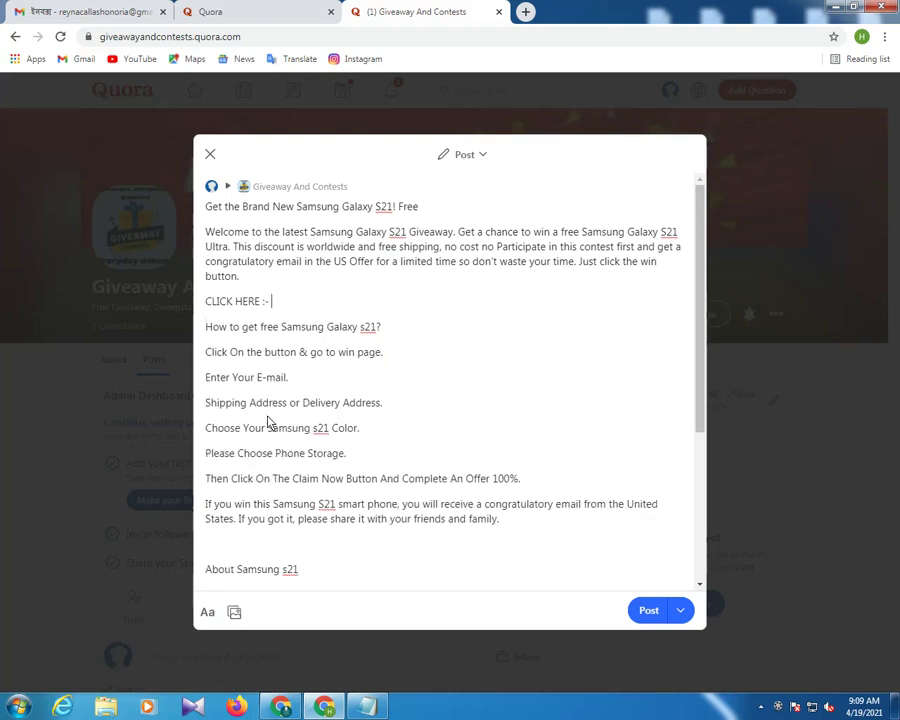
key("ctrl+v")
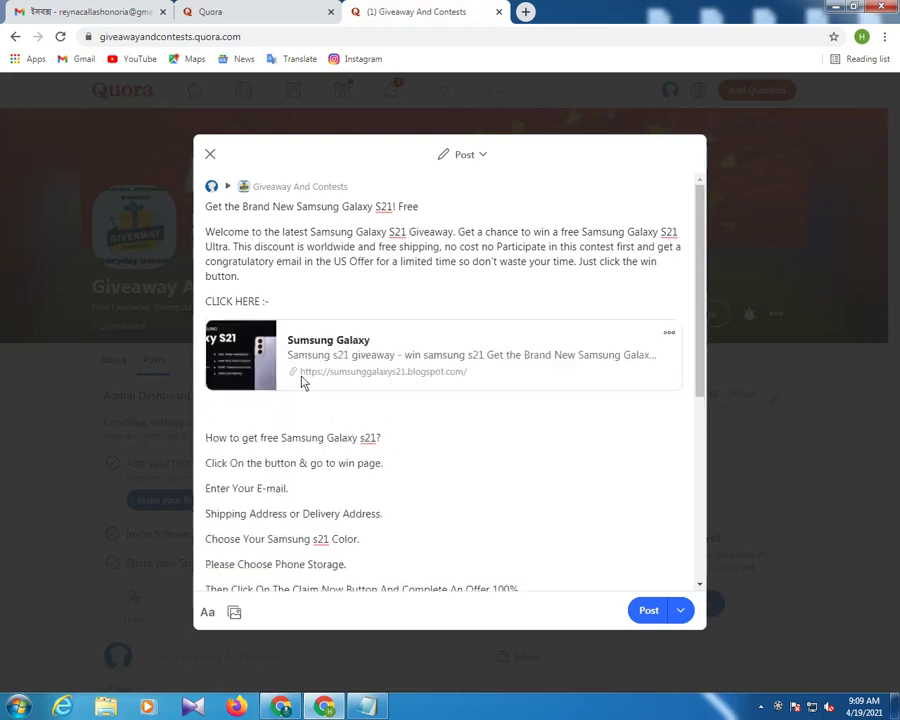
- Insert the picture "Get the Brand New Samsung Galaxy S21!" from the Pictures library below the link card and check the draft
scroll(442, 442, "down", 5)
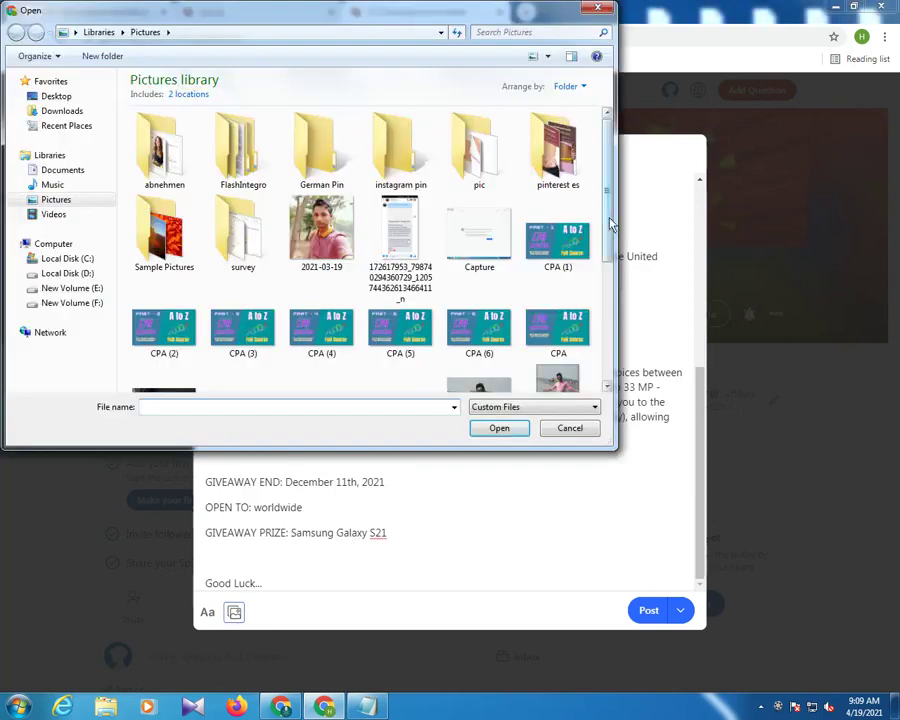
left_click_drag(612, 224, 597, 368)
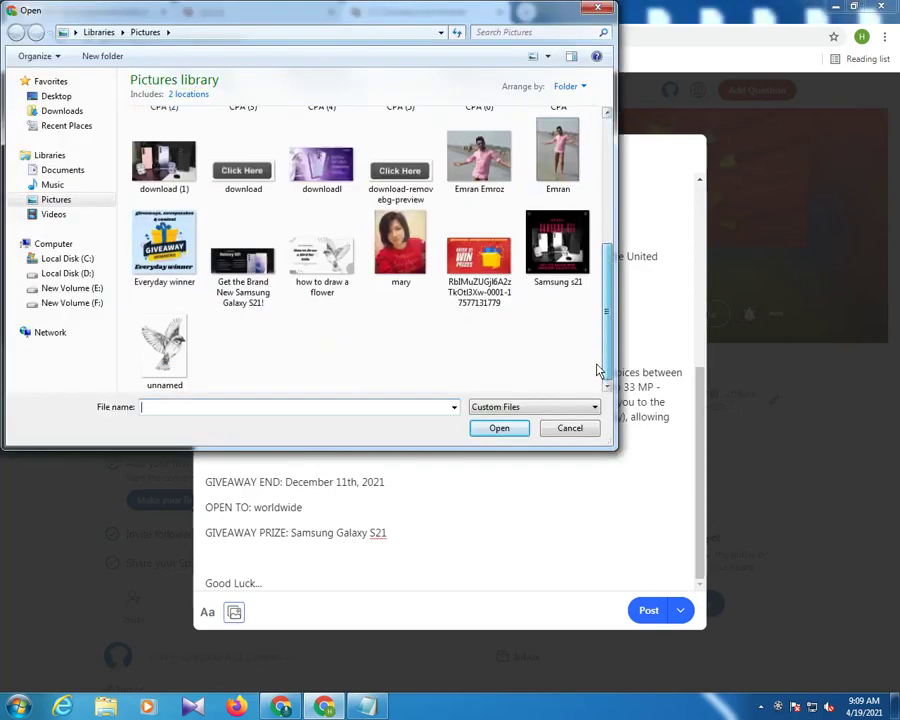
double_click(245, 262)
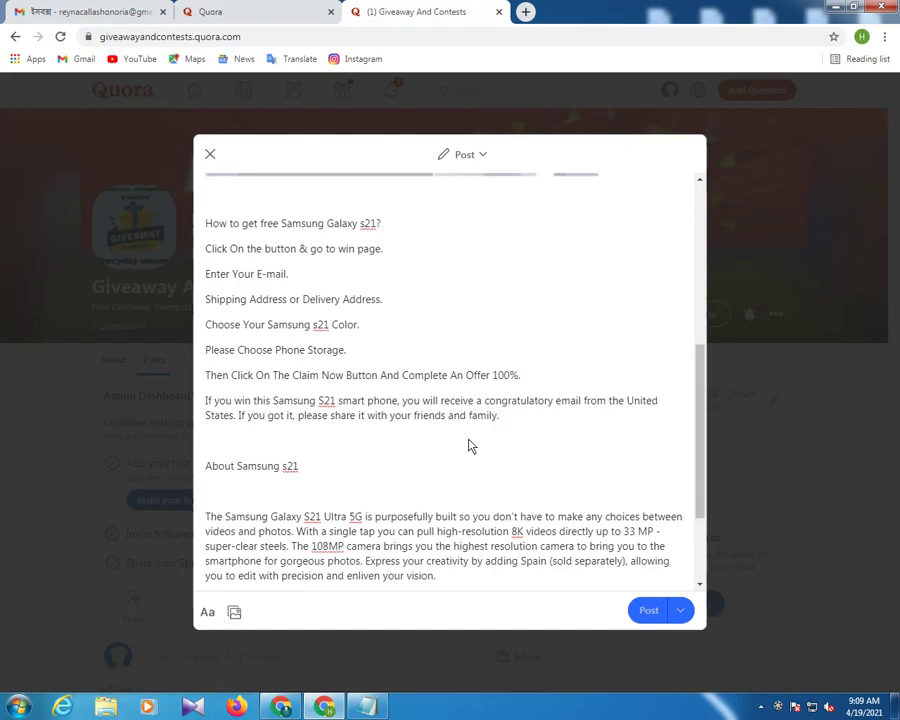
scroll(470, 442, "down", 3)
scroll(453, 455, "up", 10)
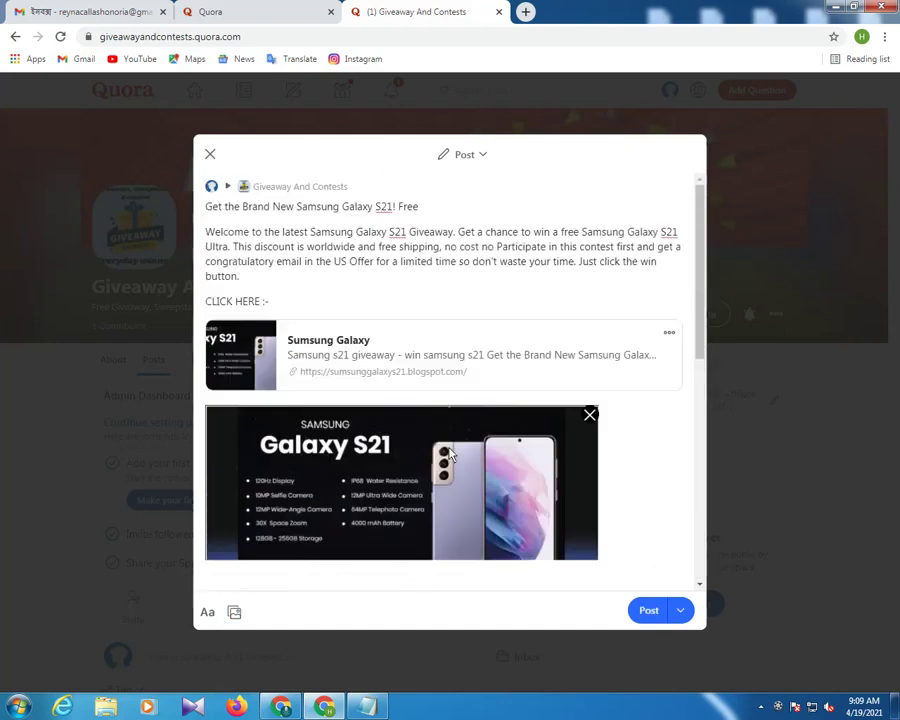
scroll(450, 455, "down", 7)
scroll(450, 455, "down", 4)
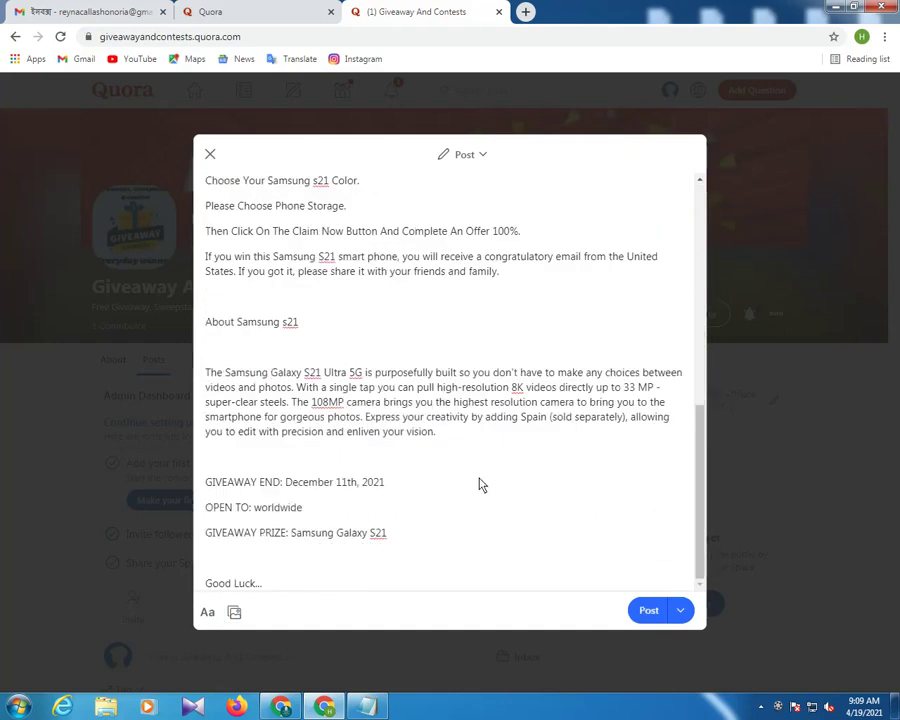
scroll(478, 480, "up", 10)
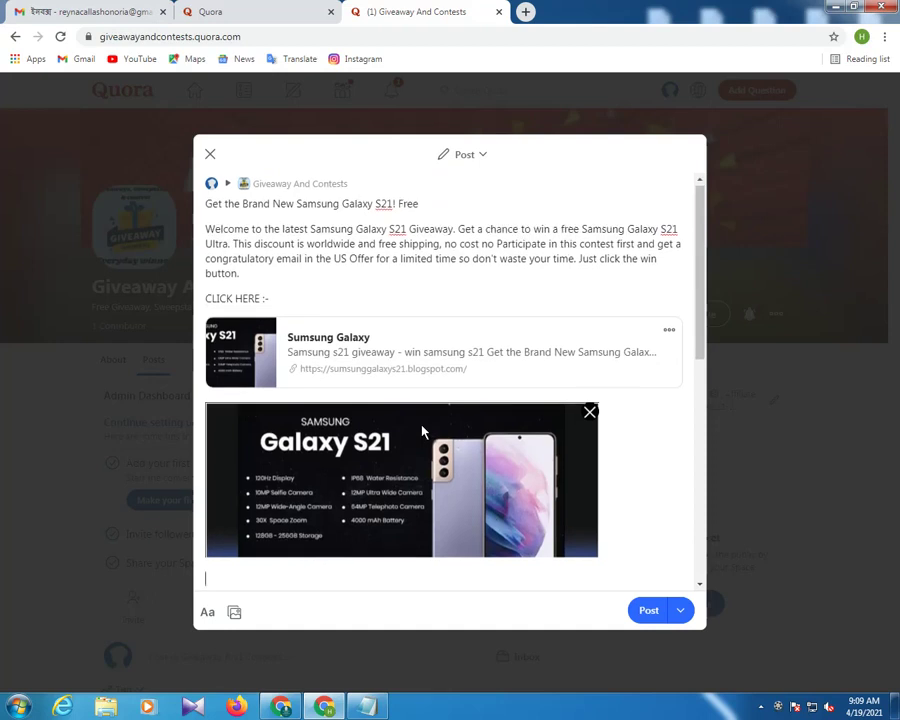
- Remove the Samsung Galaxy S21 picture below the link card from the post draft
scroll(422, 432, "down", 3)
key("BackSpace")
scroll(421, 428, "up", 3)
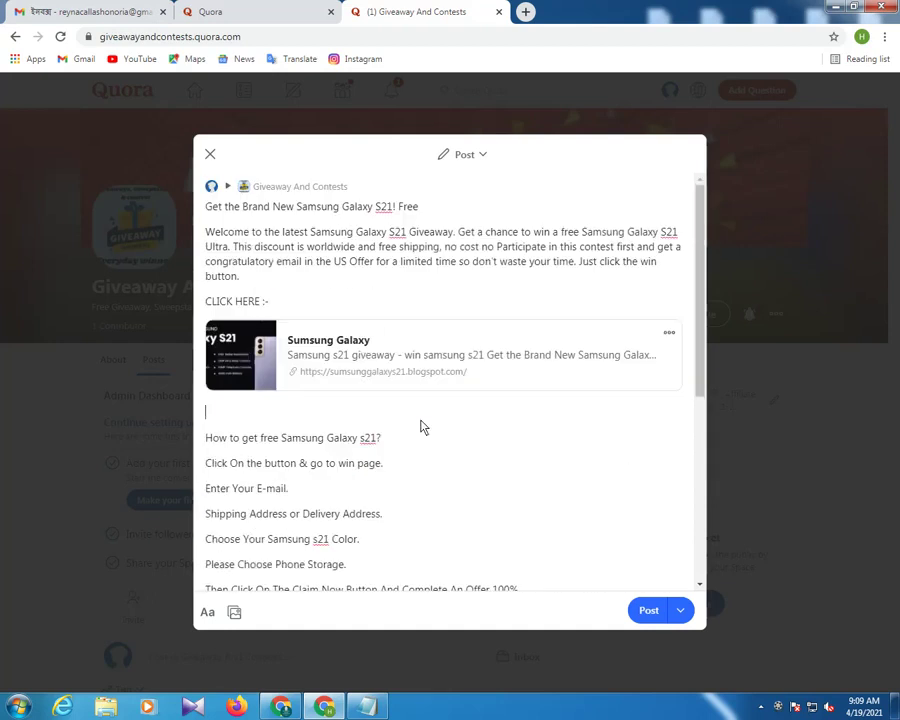